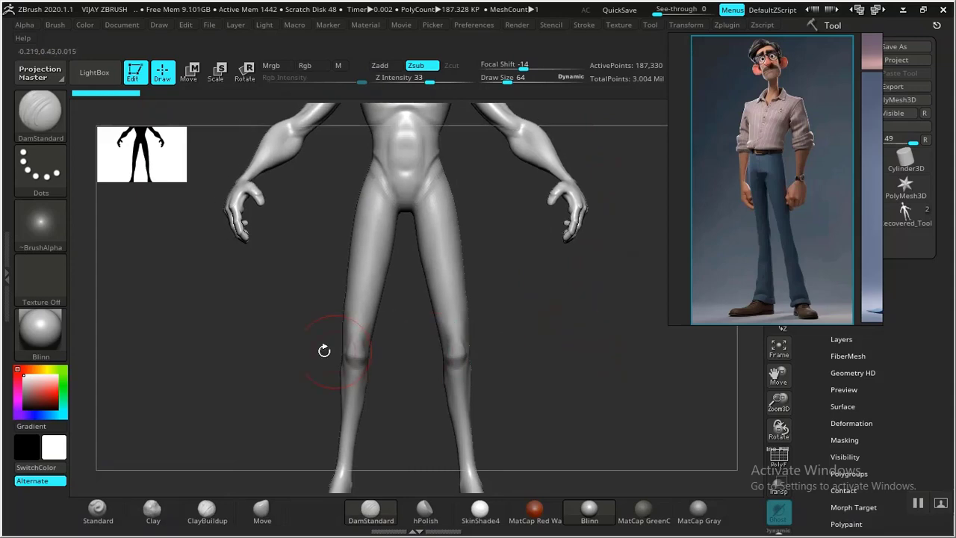
Reduce the DamStandard brush's draw size to 45
left_click_drag(302, 363, 302, 354)
left_click_drag(249, 338, 565, 365)
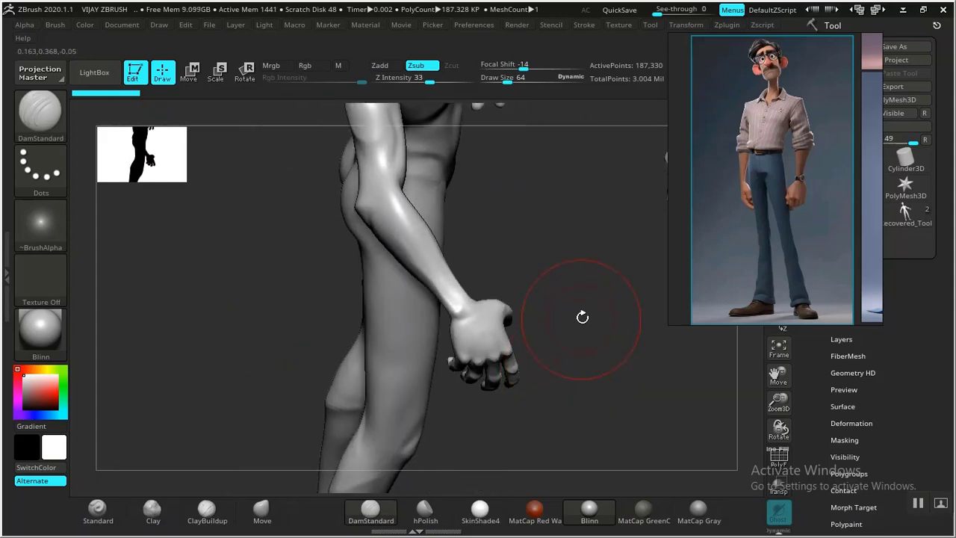
left_click_drag(581, 317, 553, 376, "alt")
mouse_move(237, 393)
left_mouse_down()
mouse_move(202, 365)
mouse_move(275, 365)
left_mouse_up()
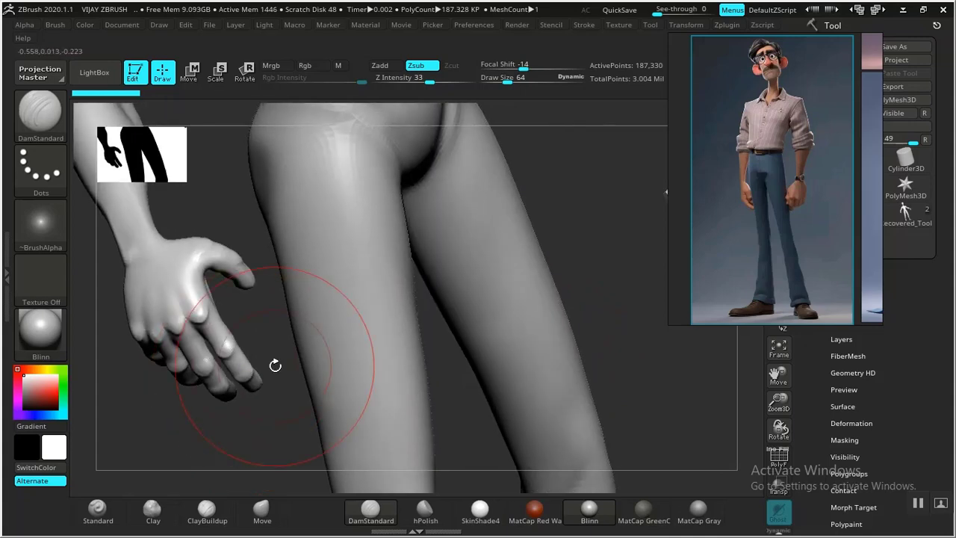
key("space")
left_click_drag(281, 327, 270, 326)
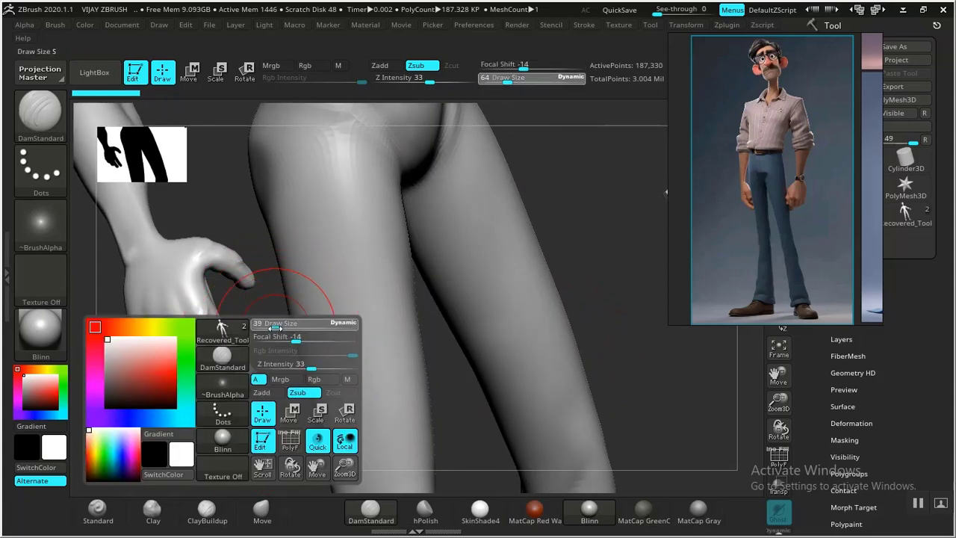
mouse_move(602, 284)
left_mouse_down()
mouse_move(569, 262)
mouse_move(547, 284)
left_mouse_up()
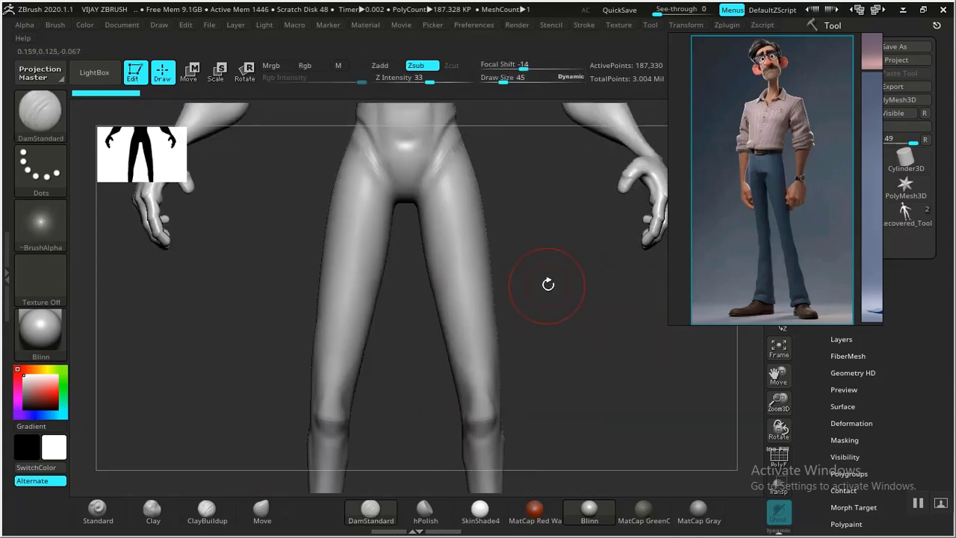
Move the reference image off the subtool list, duplicate the body subtool, and put the reference back beside the model
right_click_drag(837, 251, 488, 250)
left_click(850, 271)
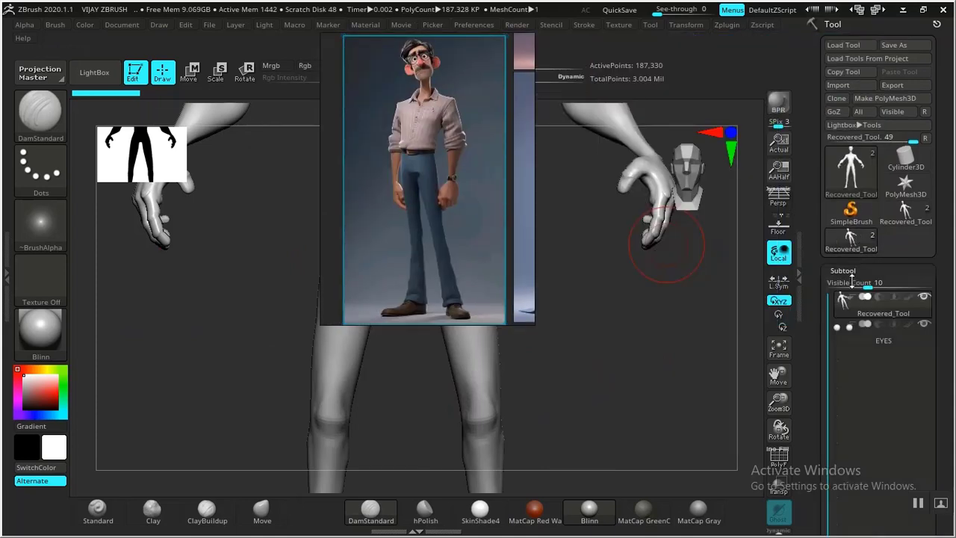
scroll(835, 322, "down", 5)
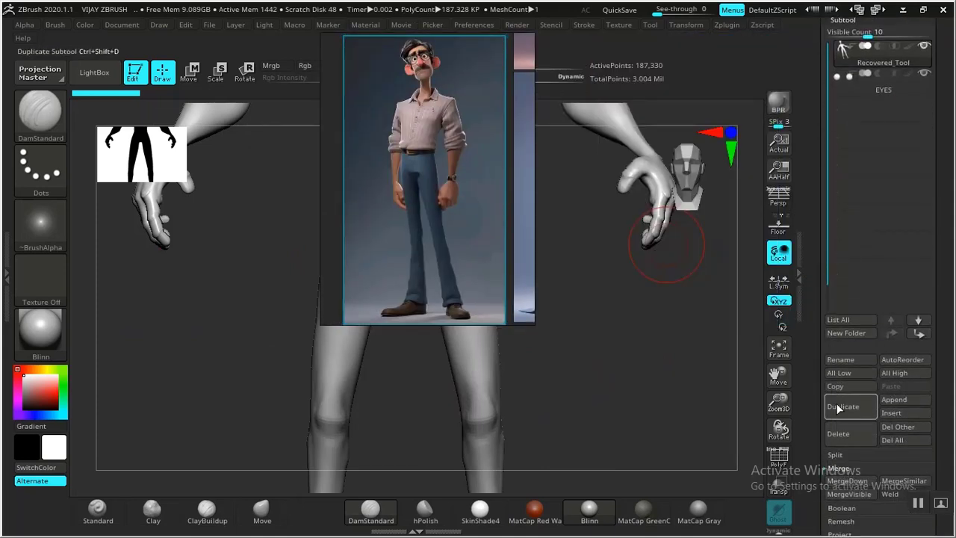
left_click(838, 407)
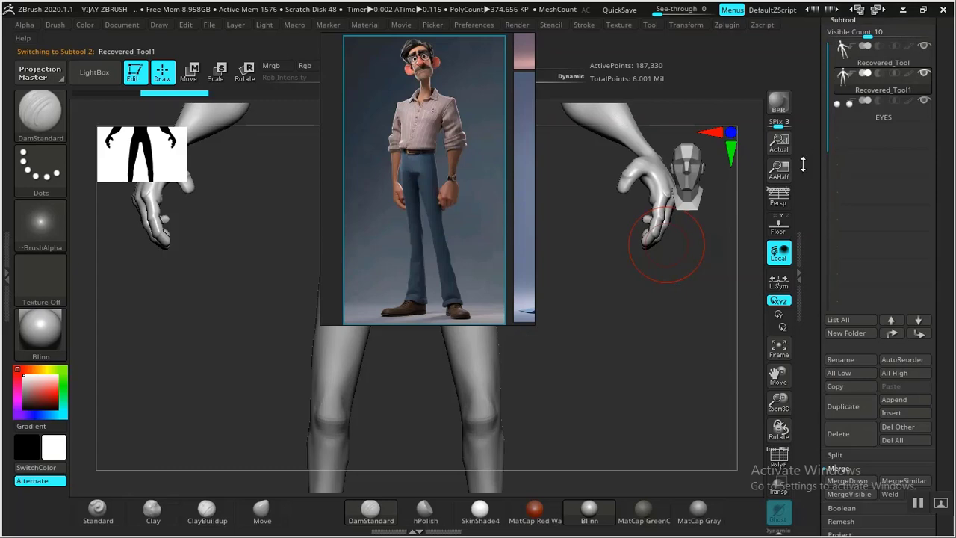
mouse_move(587, 330)
left_mouse_down()
mouse_move(616, 339)
mouse_move(571, 327)
left_mouse_up()
right_click_drag(449, 265, 834, 242)
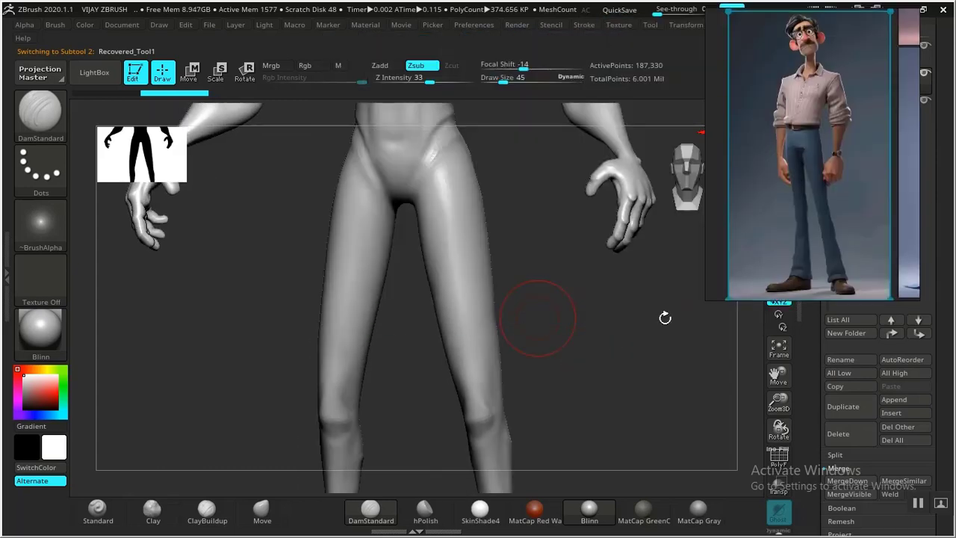
left_click_drag(578, 341, 587, 330)
Save the project over VIJAY ZBRUSH.ZPR in the MR VIJAH STYLIZED folder
key("ctrl+s")
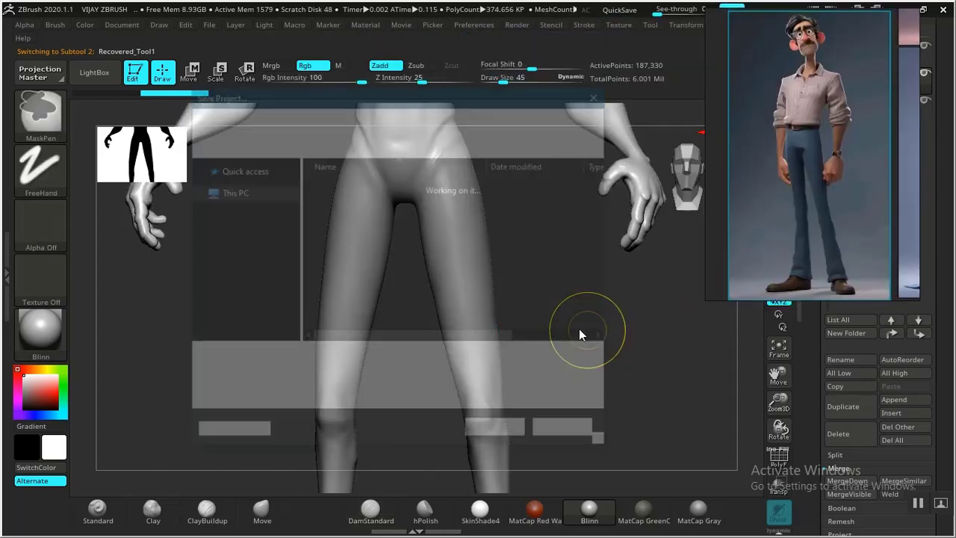
scroll(288, 293, "up", 3)
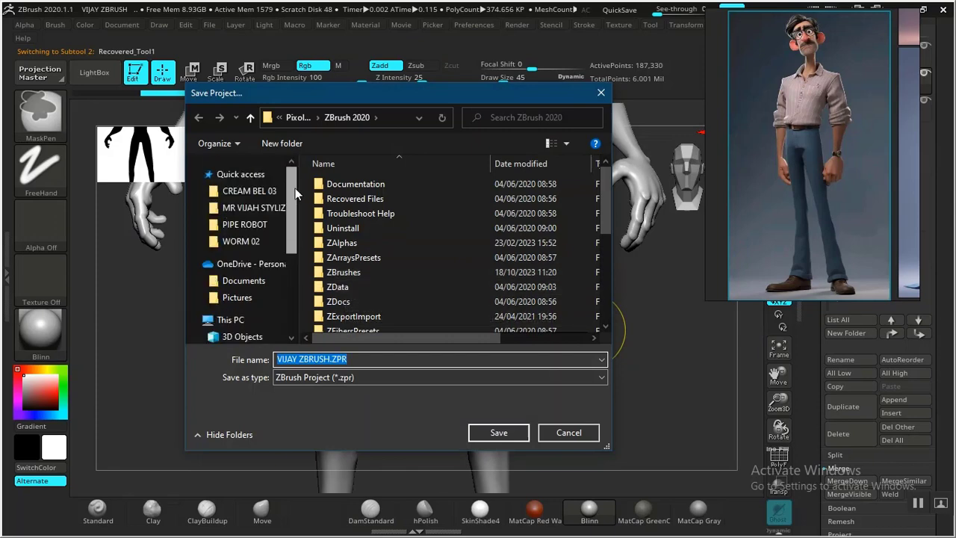
left_click(259, 208)
left_click(371, 213)
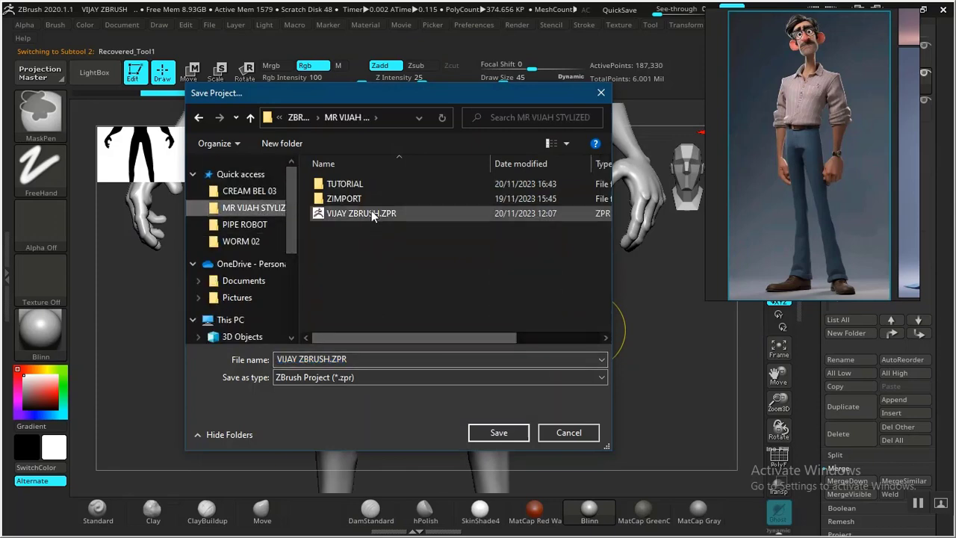
left_click(499, 432)
left_click(515, 270)
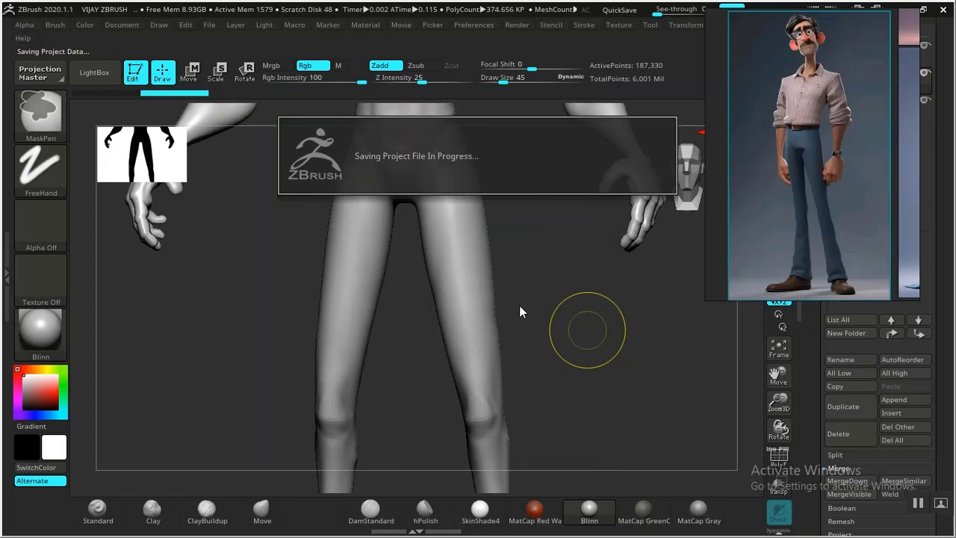
Rename the original body subtool to VIJAH
right_click_drag(802, 212, 355, 264)
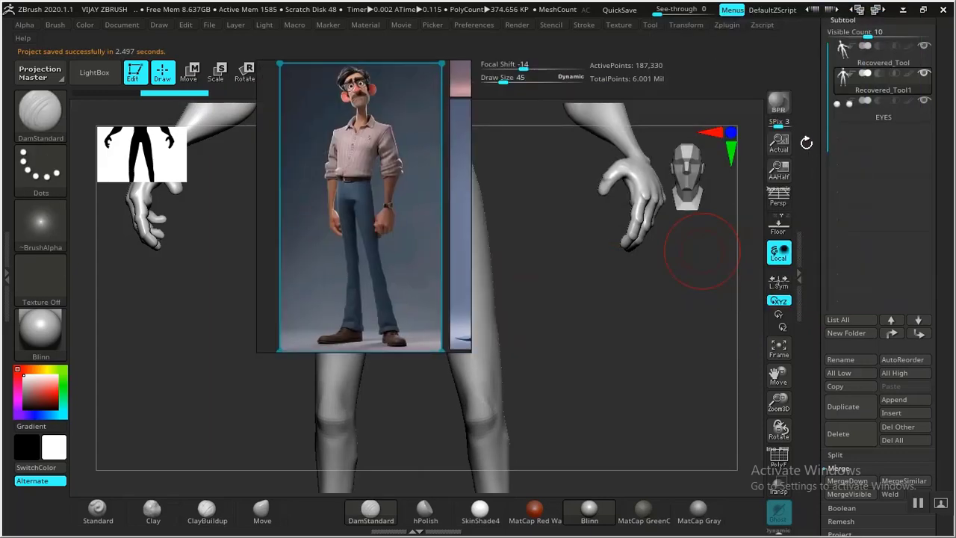
left_click_drag(812, 139, 812, 111)
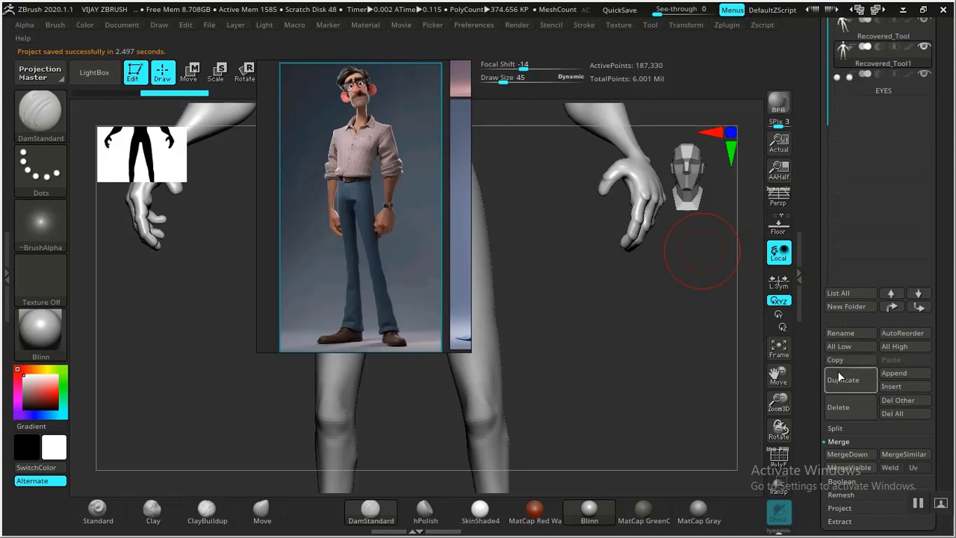
scroll(855, 186, "up", 5)
left_click(860, 193)
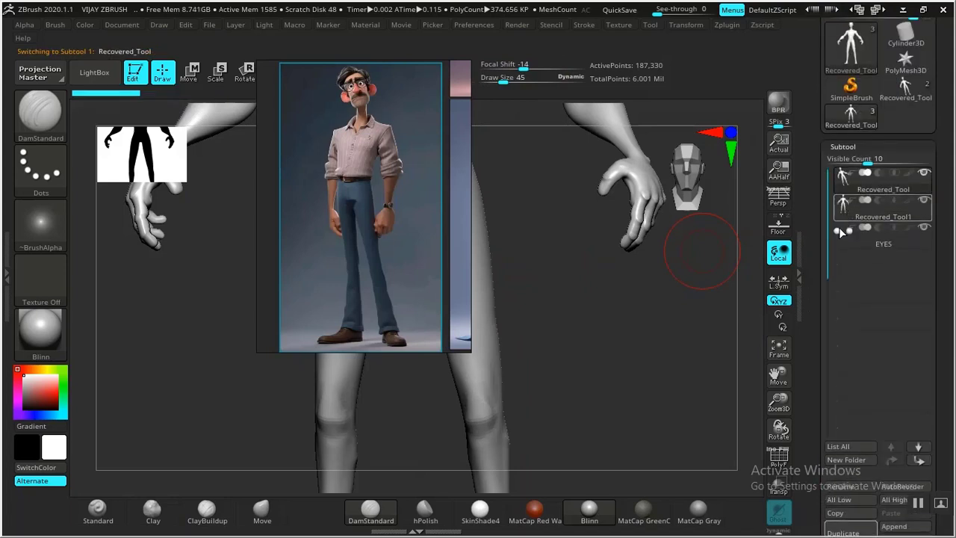
scroll(814, 247, "down", 4)
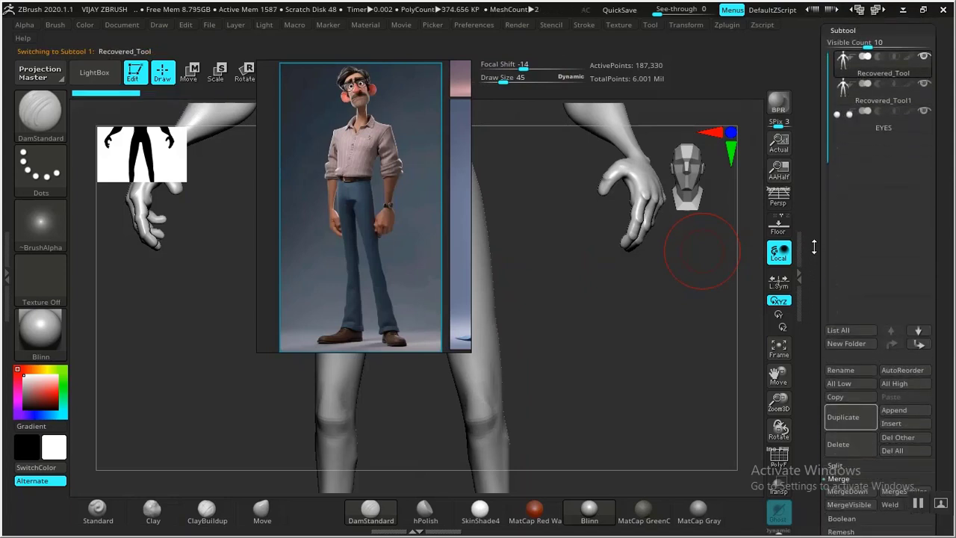
left_click(839, 369)
type("VIJAY")
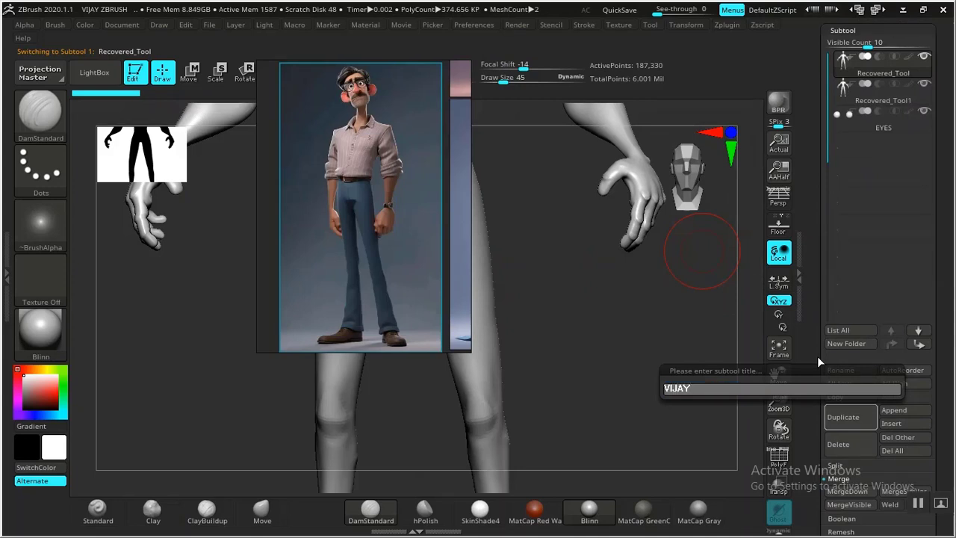
key("Return")
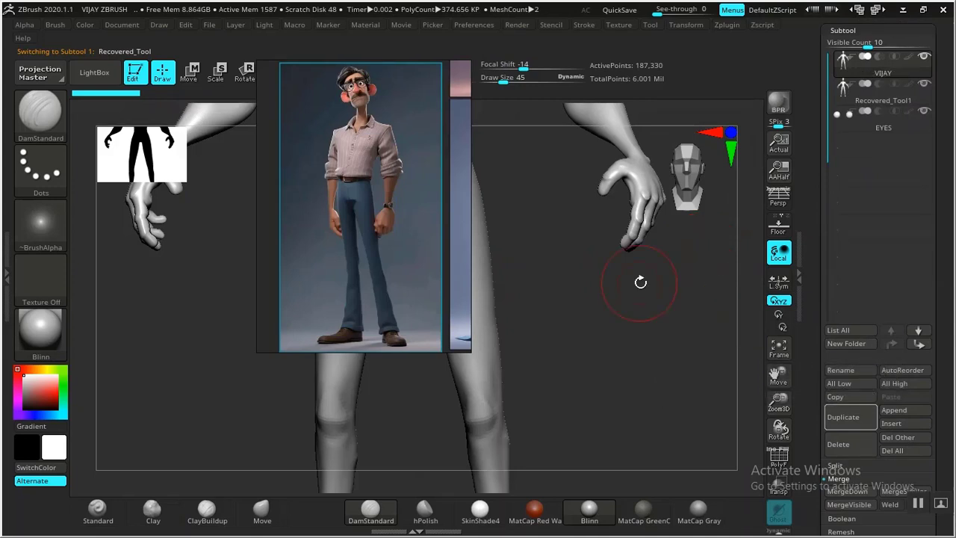
left_click(838, 371)
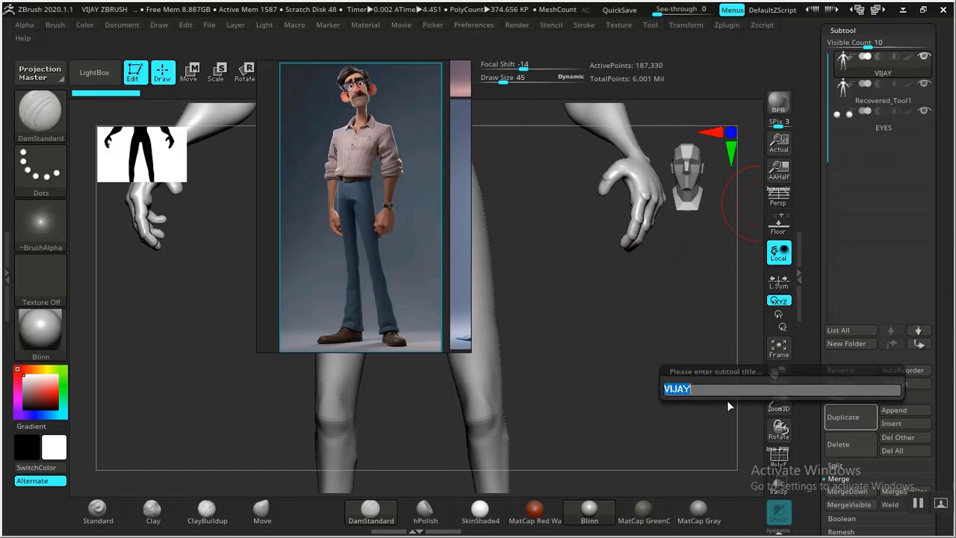
key("BackSpace")
type("H")
key("Return")
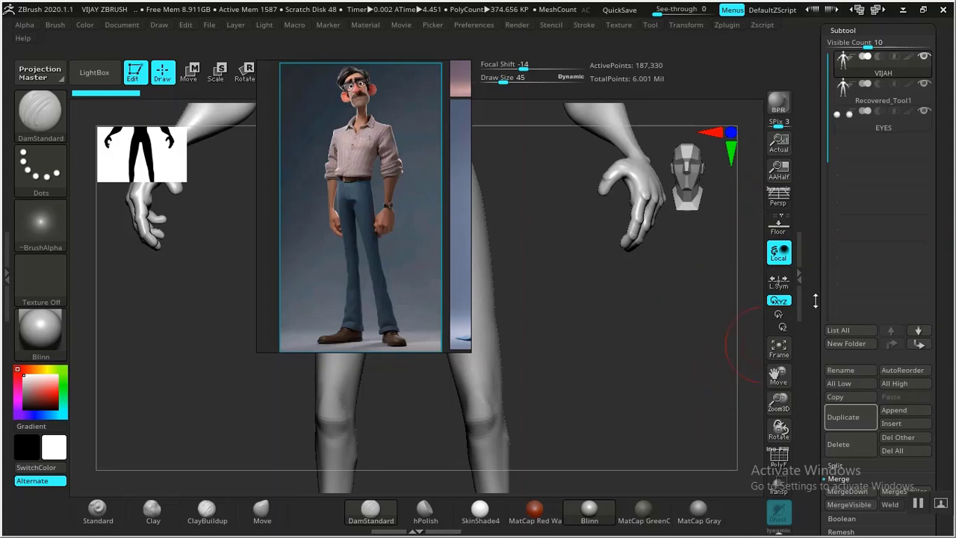
Rename the duplicated body subtool to FINGERS
left_click(878, 100)
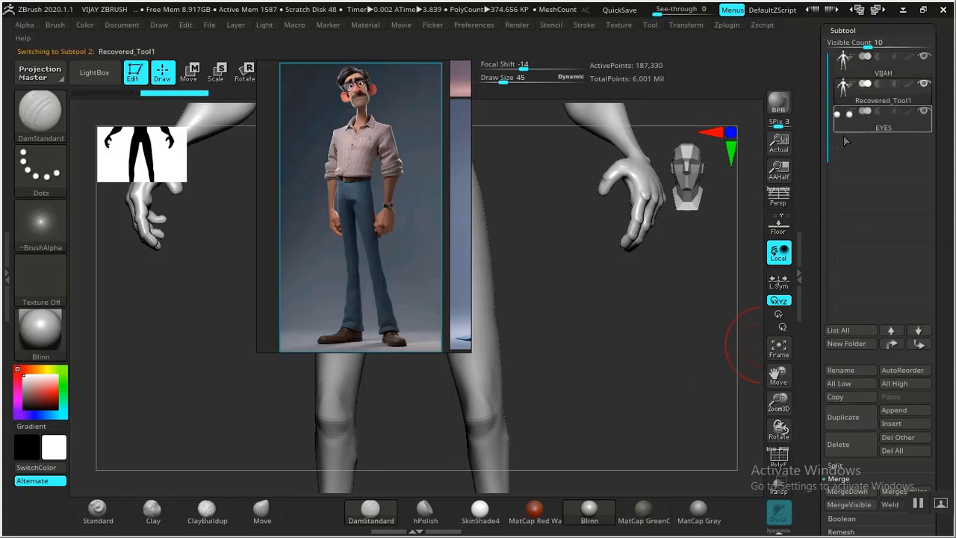
left_click(836, 372)
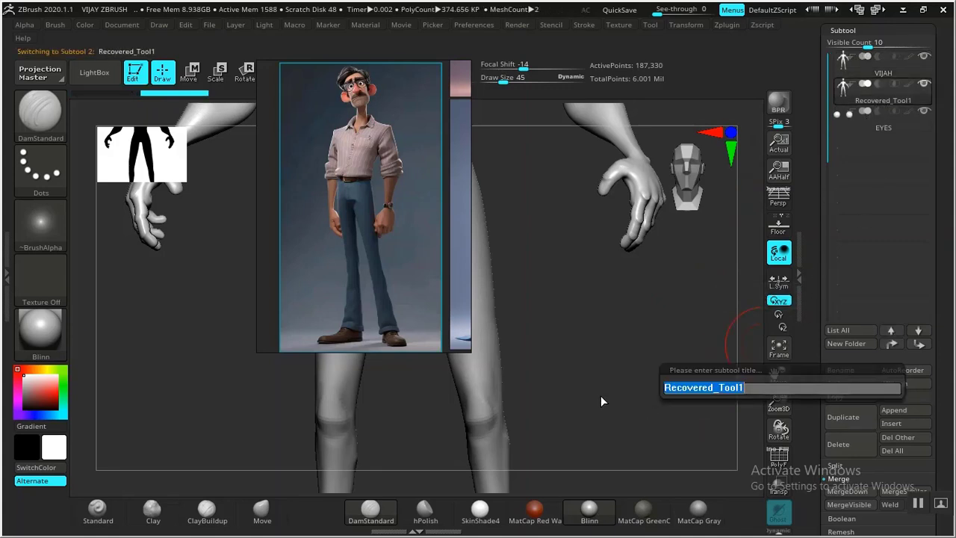
type("FlNGERS")
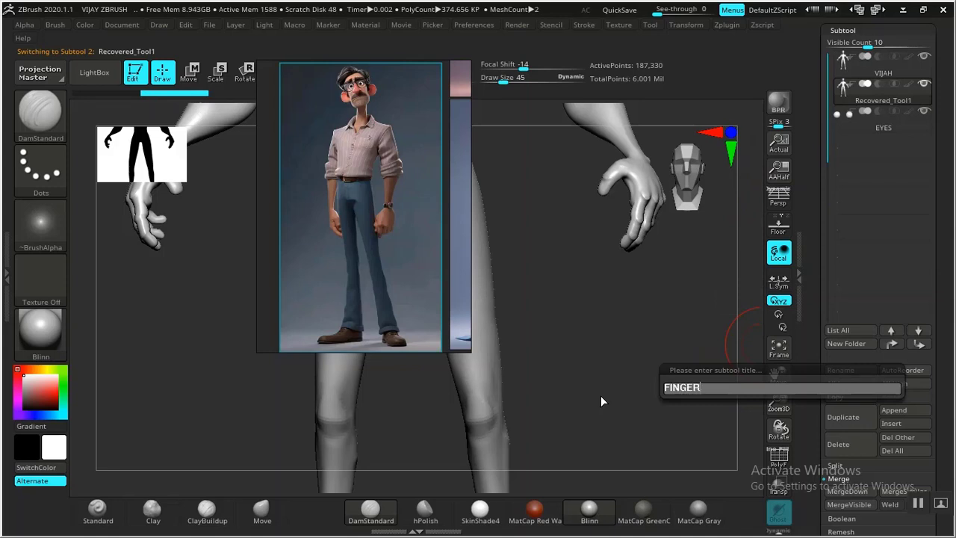
key("Return")
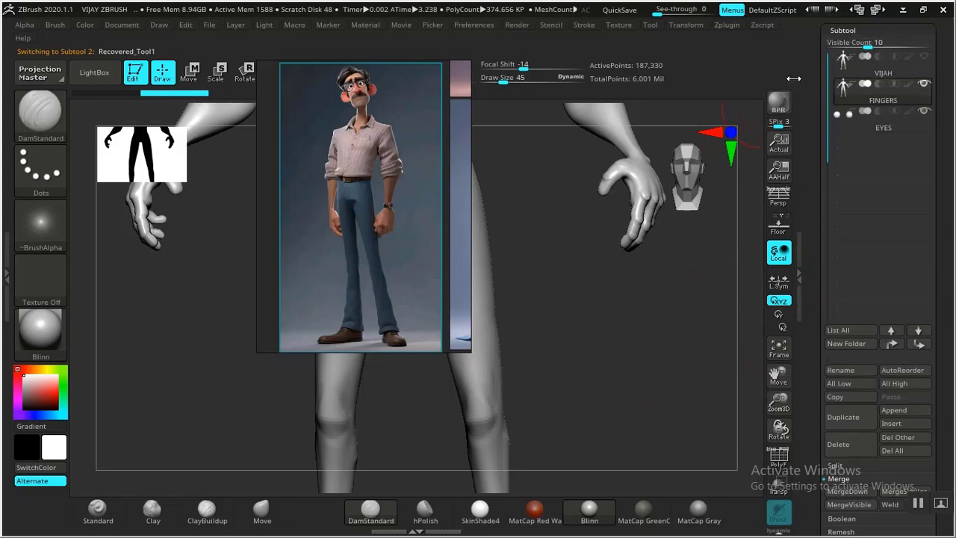
Select the VIJAH subtool and examine its sculpting layers with the model at a high subdivision level
left_click(866, 66)
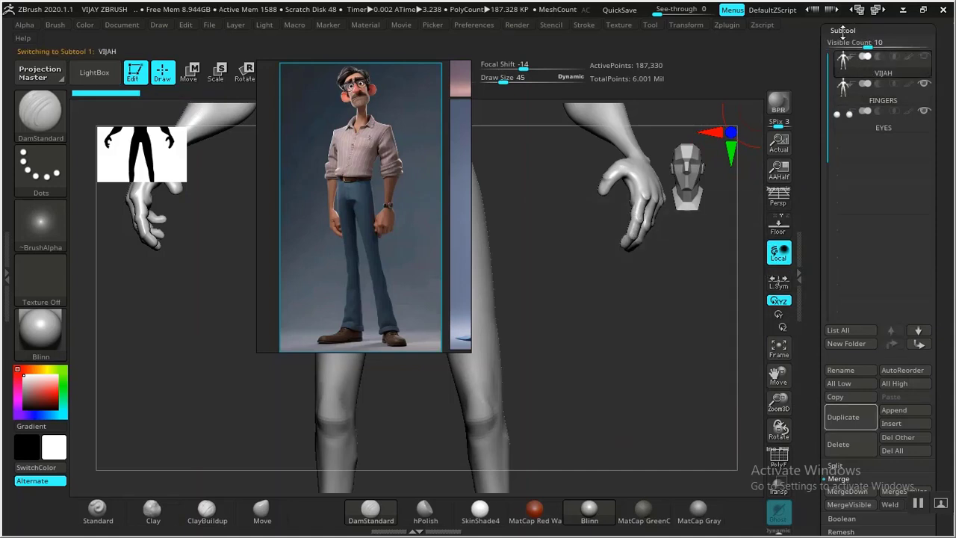
left_click(842, 30)
left_click(840, 96)
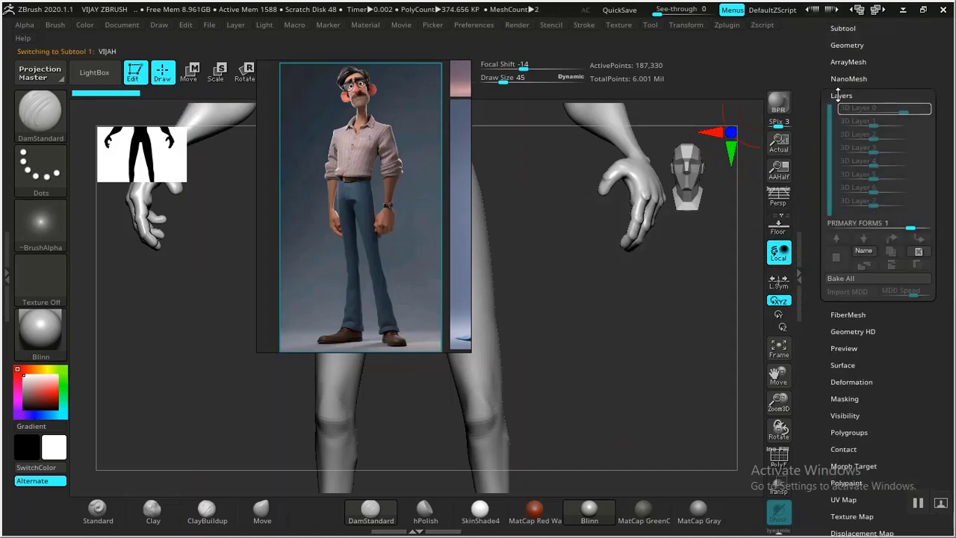
scroll(838, 93, "up", 3)
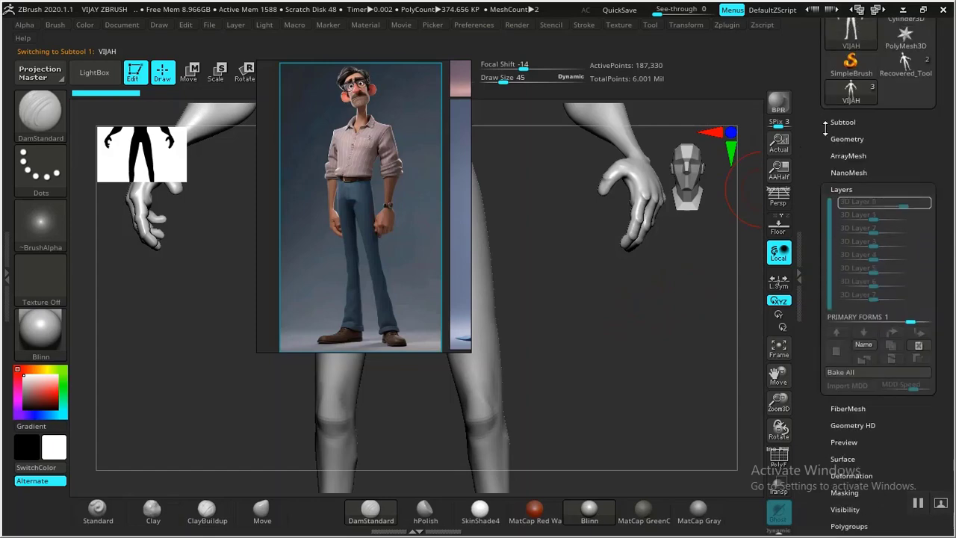
left_click(842, 121)
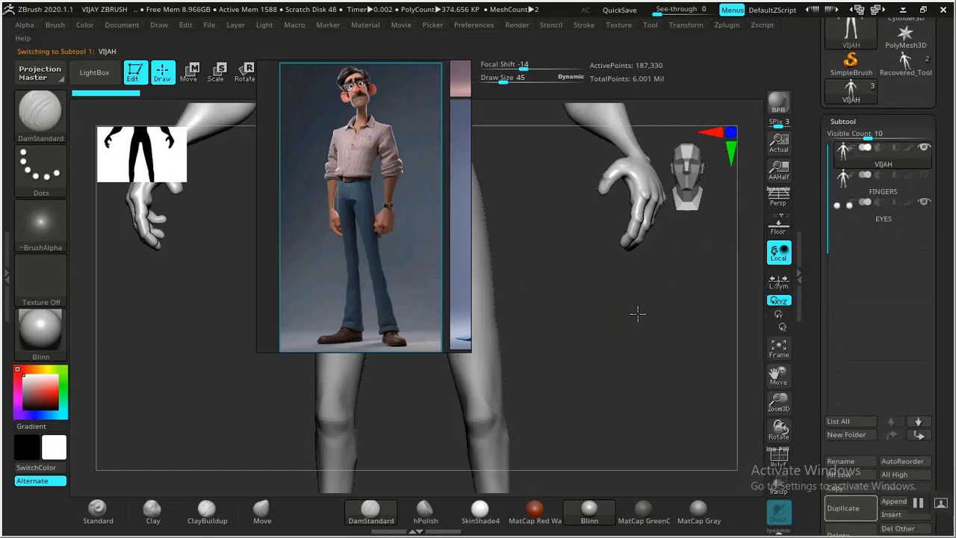
left_click(842, 122)
left_click(842, 188)
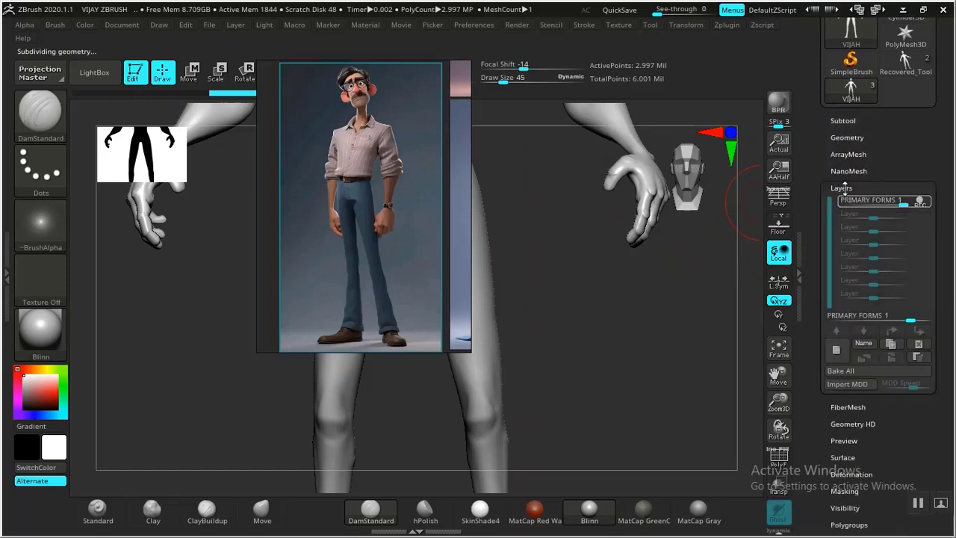
left_click(842, 188)
left_click(843, 119)
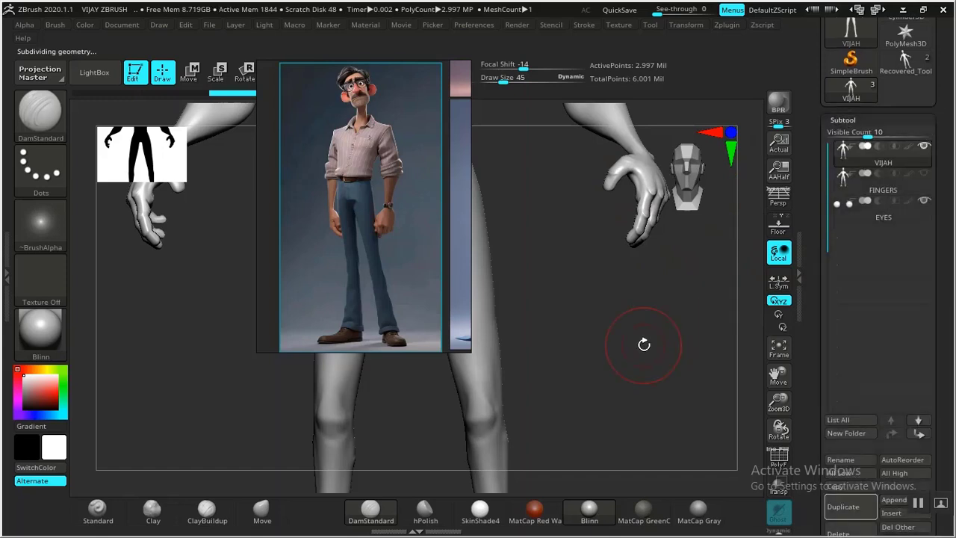
Lower the VIJAH subtool to its coarse, low-poly subdivision level
key("shift")
key("shift+d")
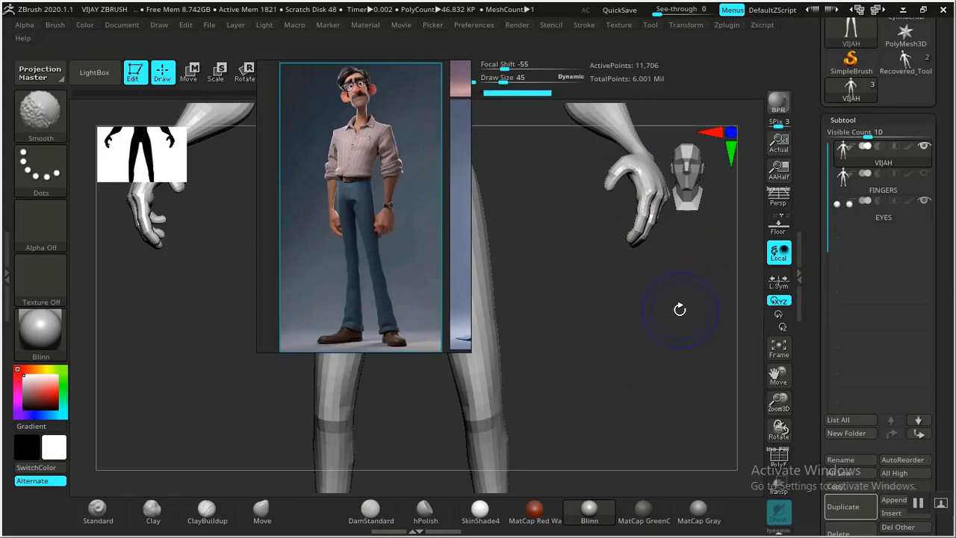
left_click_drag(594, 313, 627, 302)
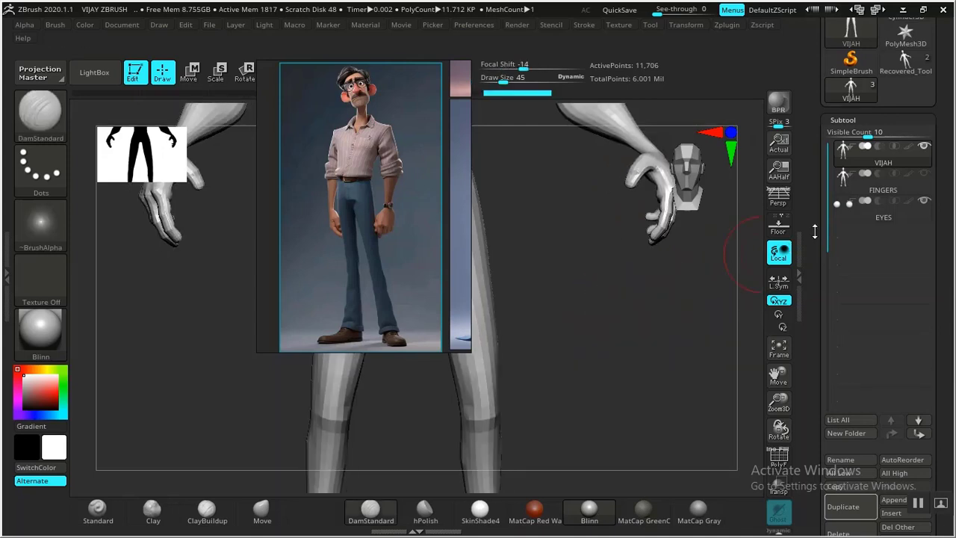
Select the FINGERS subtool, move the reference image clear of the subtool list and hide VIJAH while keeping FINGERS shown
left_click(886, 189)
right_click_drag(360, 277, 814, 103)
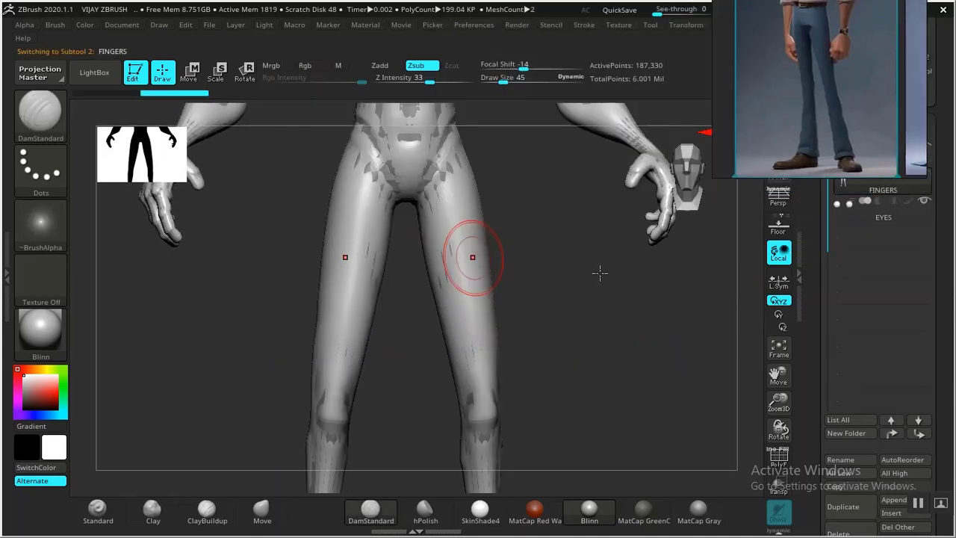
right_click_drag(792, 151, 690, 101)
left_click(924, 147)
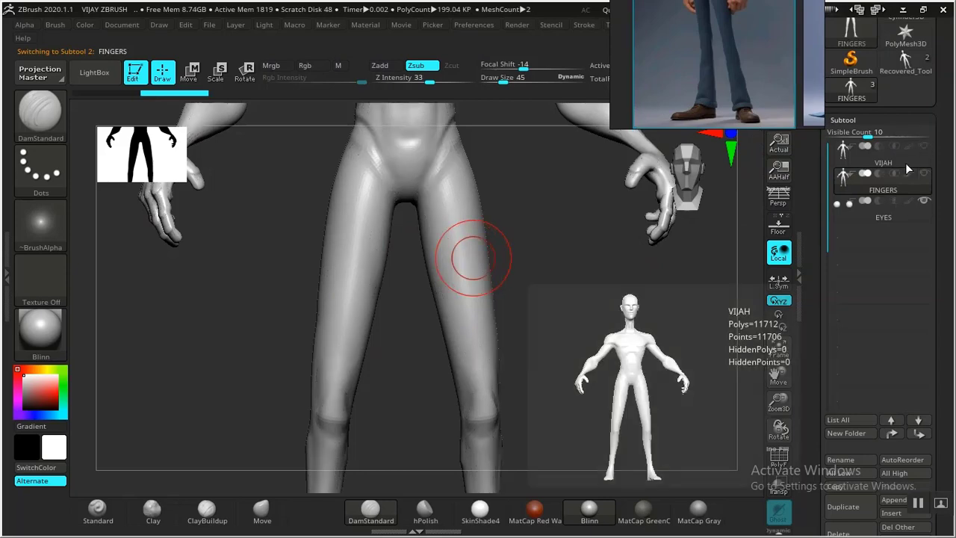
left_click(925, 173)
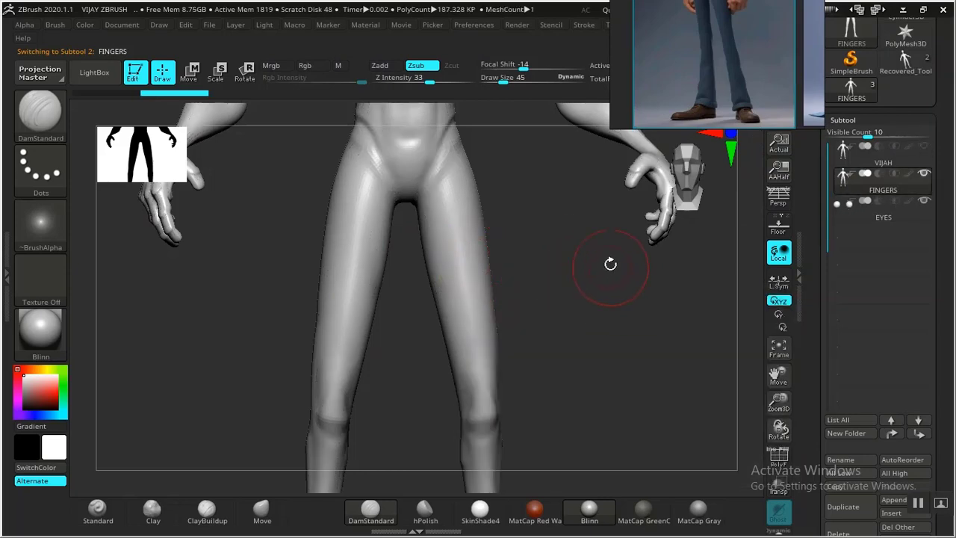
Move the reference image further aside and raise the FINGERS subtool by two subdivision levels to its highest level
left_click_drag(674, 62, 822, 50)
left_click_drag(612, 299, 662, 414)
left_click_drag(226, 374, 249, 318)
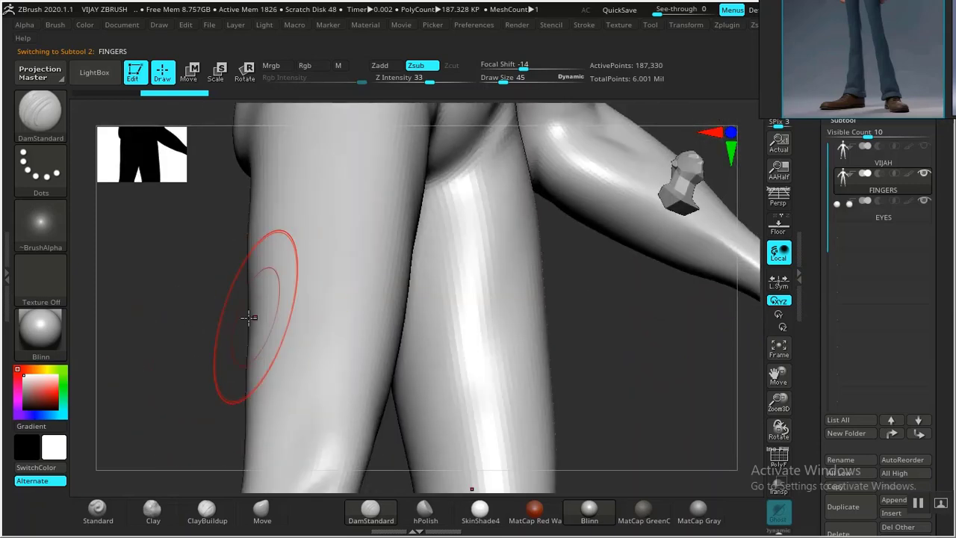
left_click_drag(179, 321, 341, 465, "alt")
left_click_drag(282, 348, 301, 486, "alt")
mouse_move(271, 381)
left_mouse_down()
mouse_move(252, 371)
mouse_move(249, 399)
left_mouse_up()
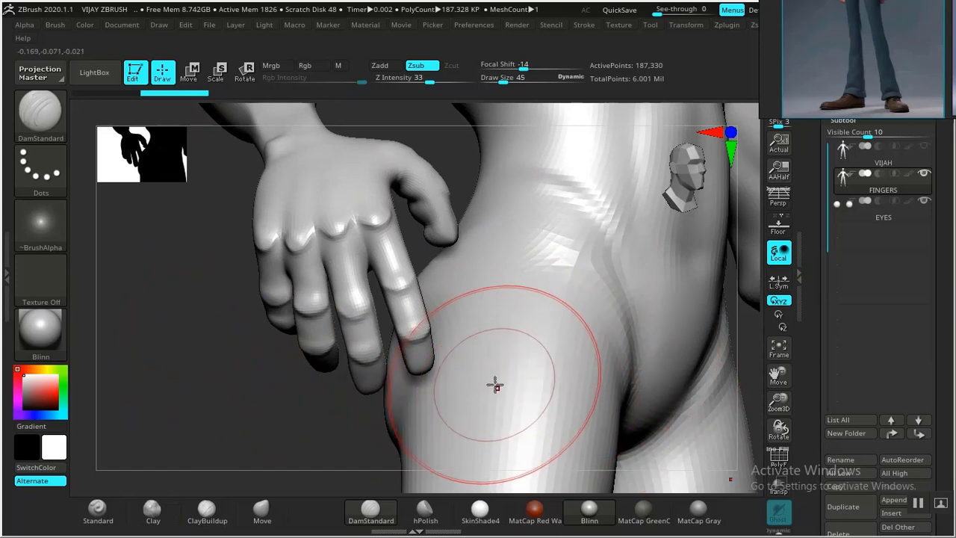
key("d")
key("d")
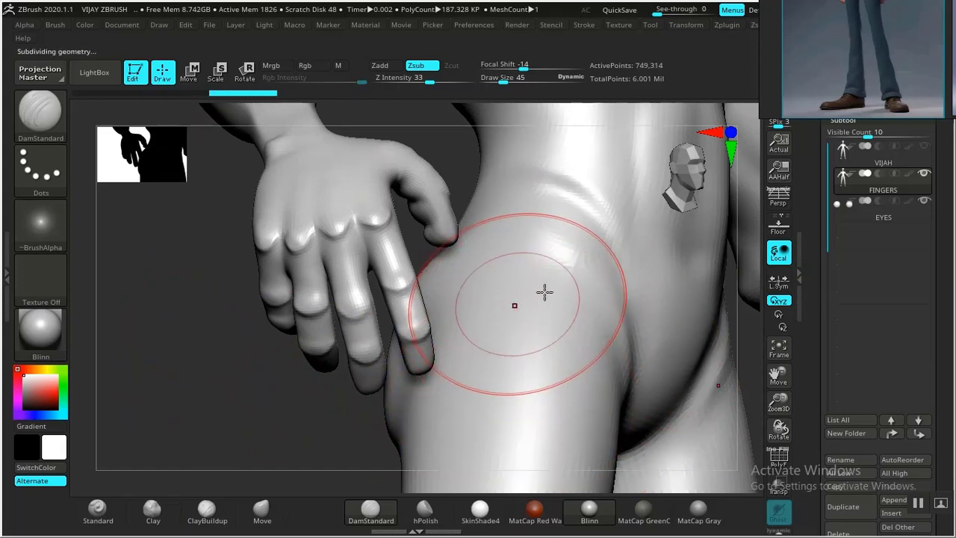
Bake all sculpting layers of the FINGERS subtool, including PRIMARY FORMS 1, into the mesh
scroll(830, 305, "down", 3)
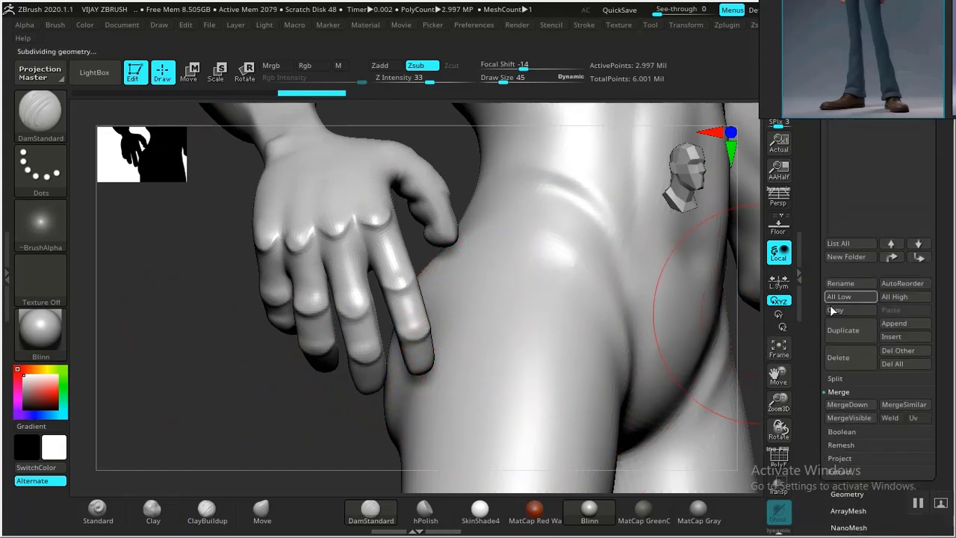
scroll(829, 411, "down", 2)
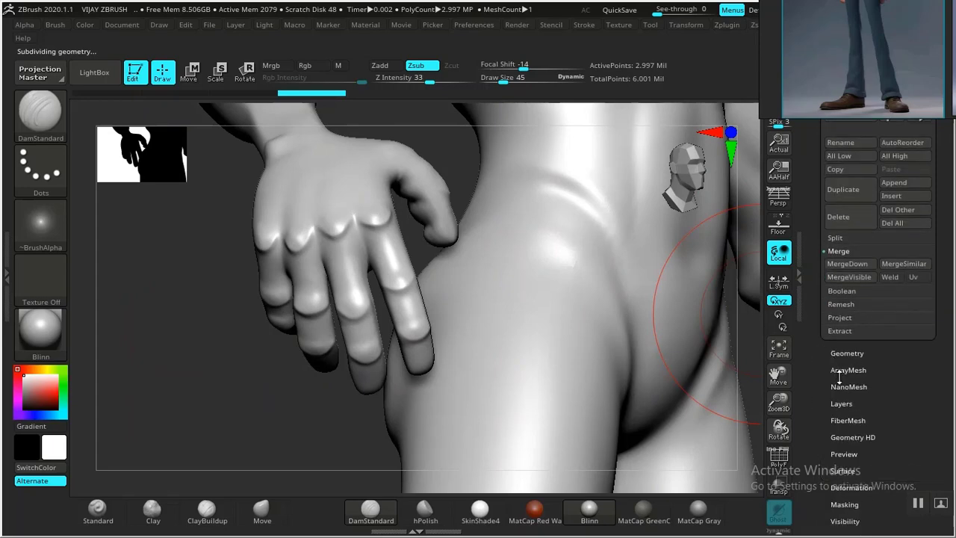
left_click(840, 403)
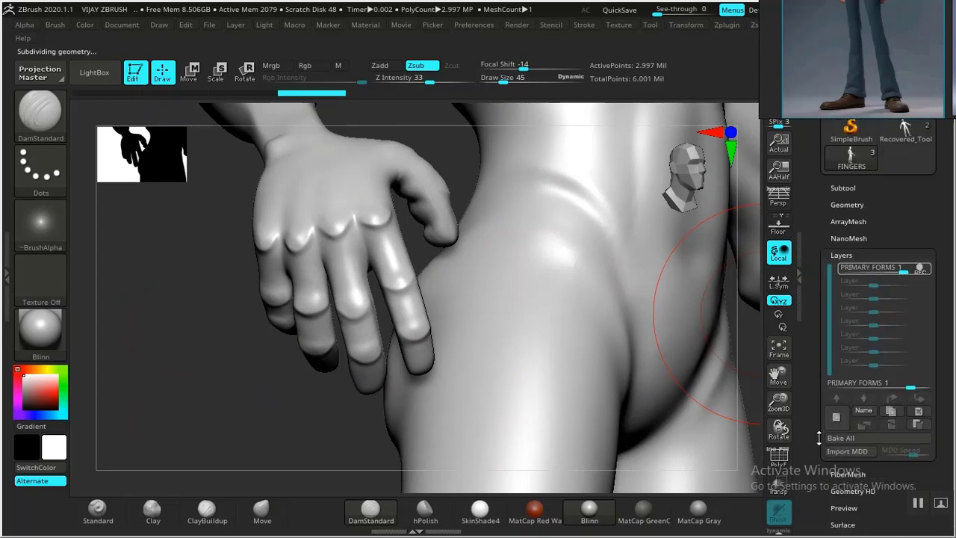
left_click(835, 415)
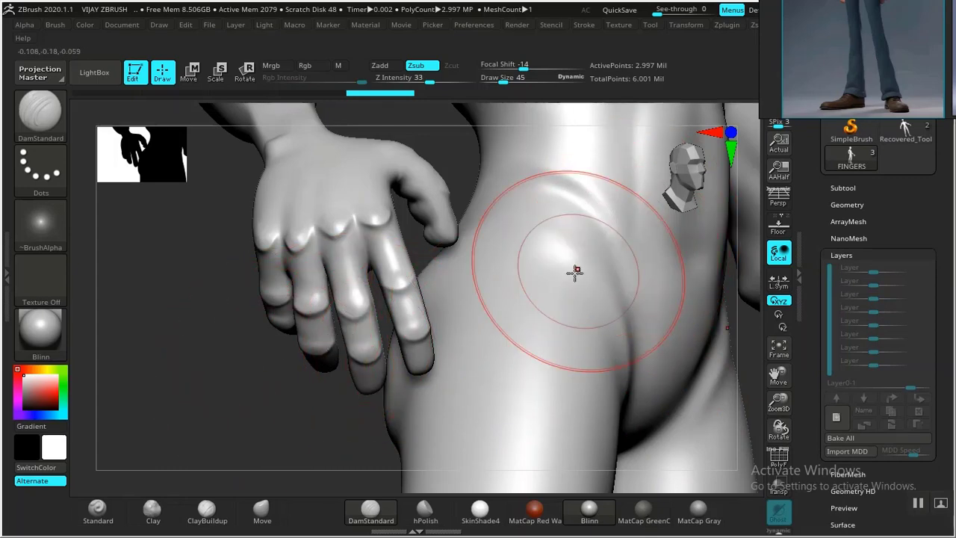
Step through the FINGERS subdivision levels, settle on level 4 and delete the higher levels
key("shift")
key("shift+d")
key("shift+d")
key("shift+d")
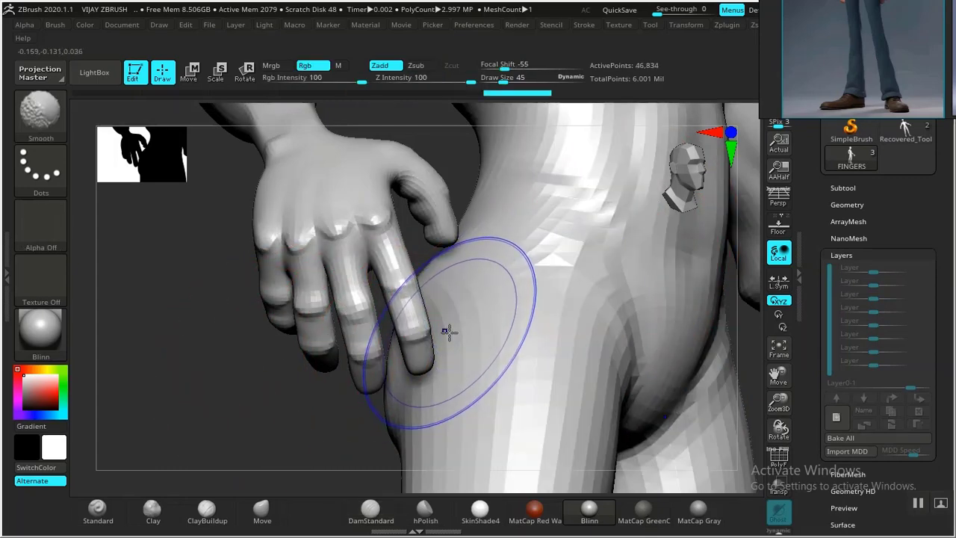
key("d")
key("d")
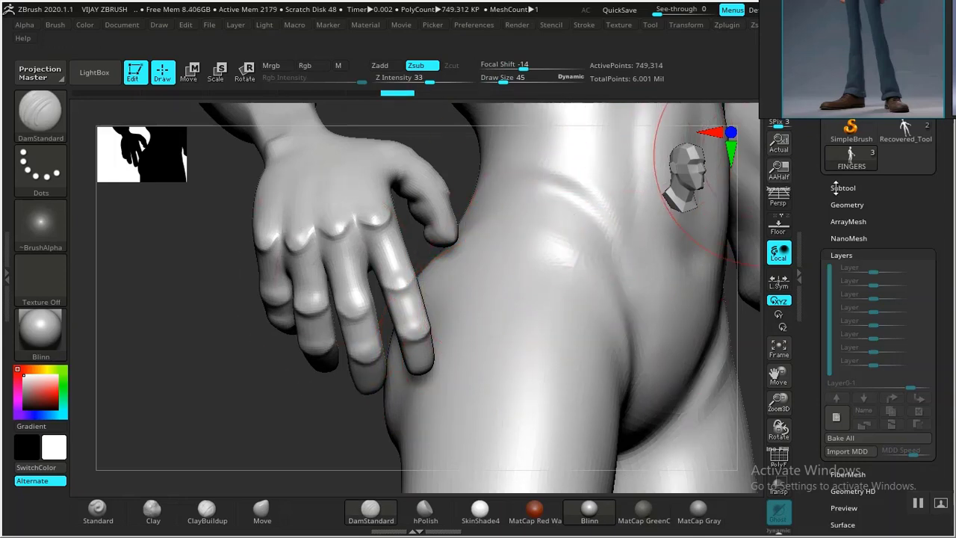
left_click(847, 205)
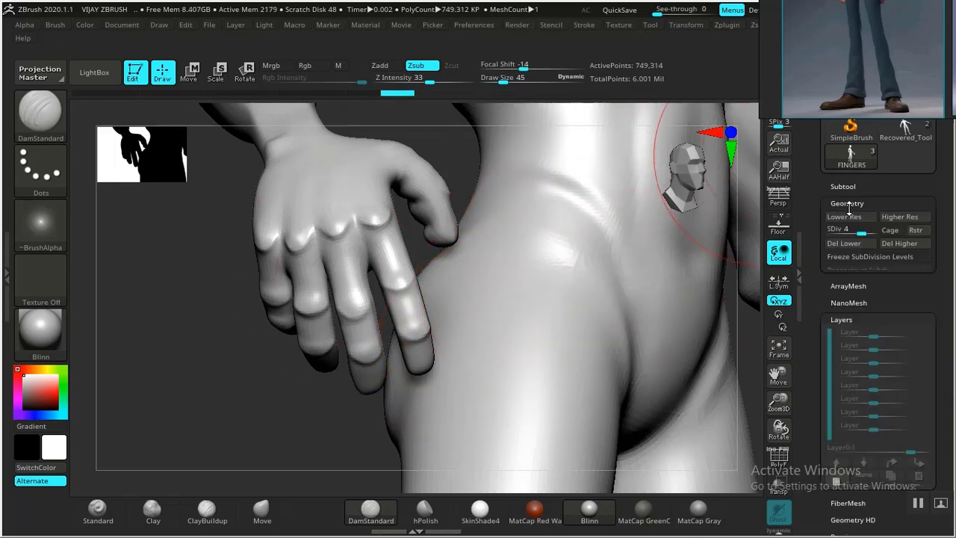
left_click(899, 243)
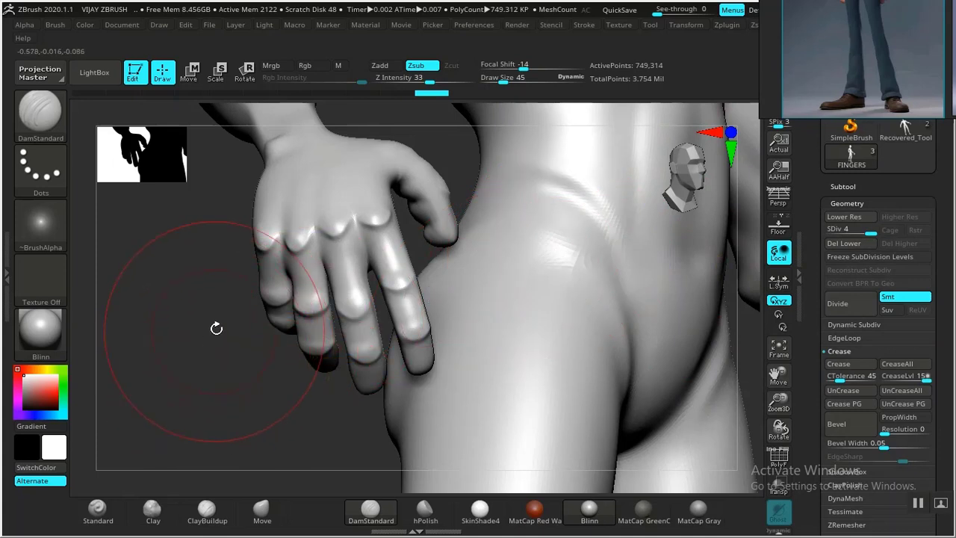
Reduce the brush draw size to 5 and delete the lower subdivision levels of FINGERS
key("space")
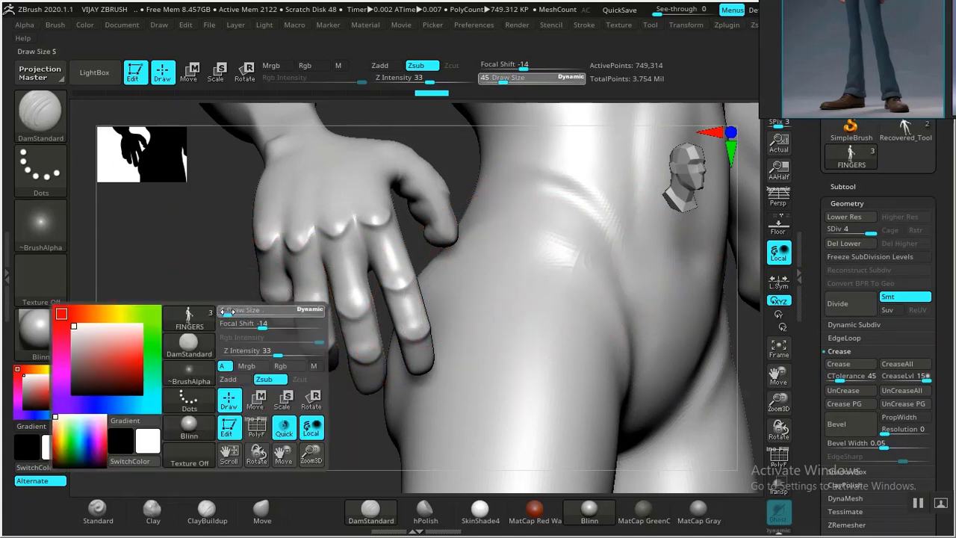
left_click_drag(227, 312, 221, 312)
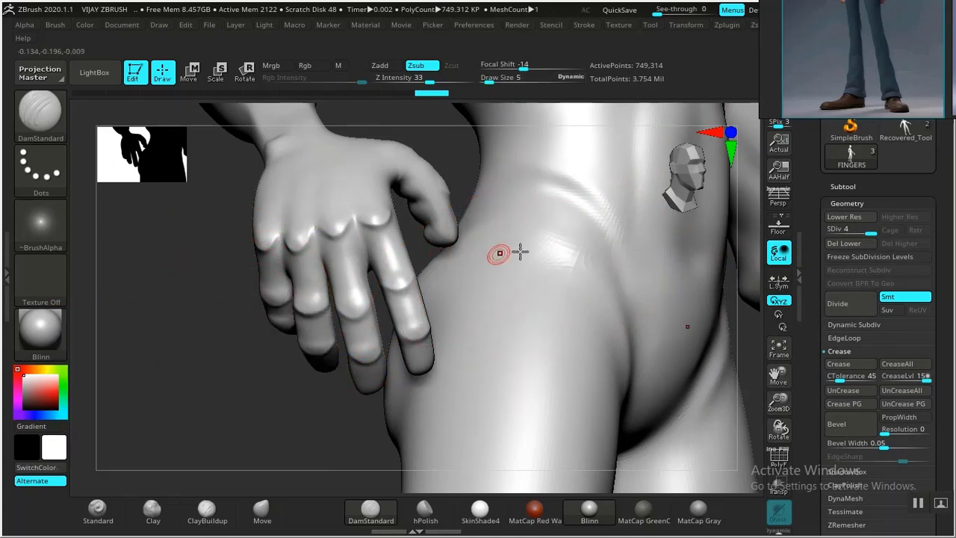
left_click(841, 243)
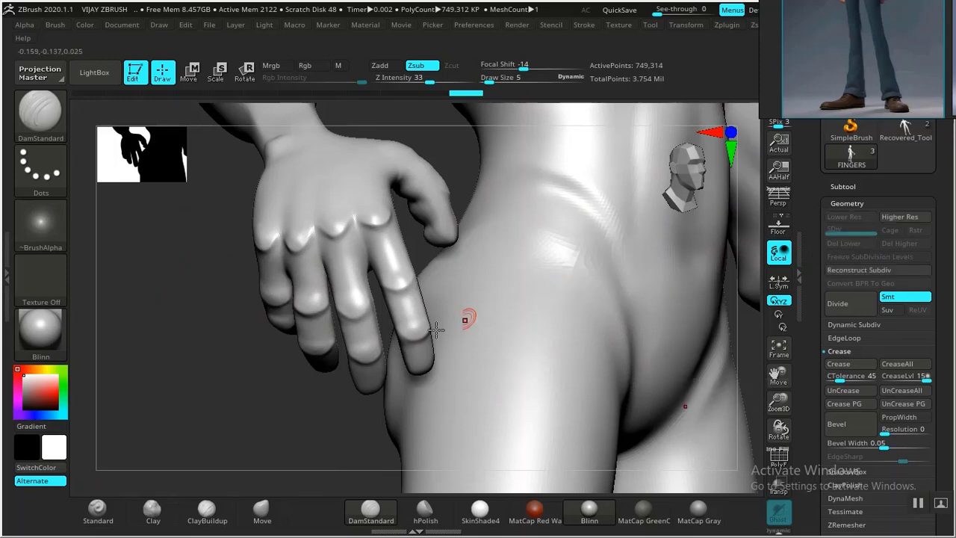
Hide the legs, torso, upper arms and neck so that only the forearms and hands stay visible
left_click_drag(282, 404, 281, 366)
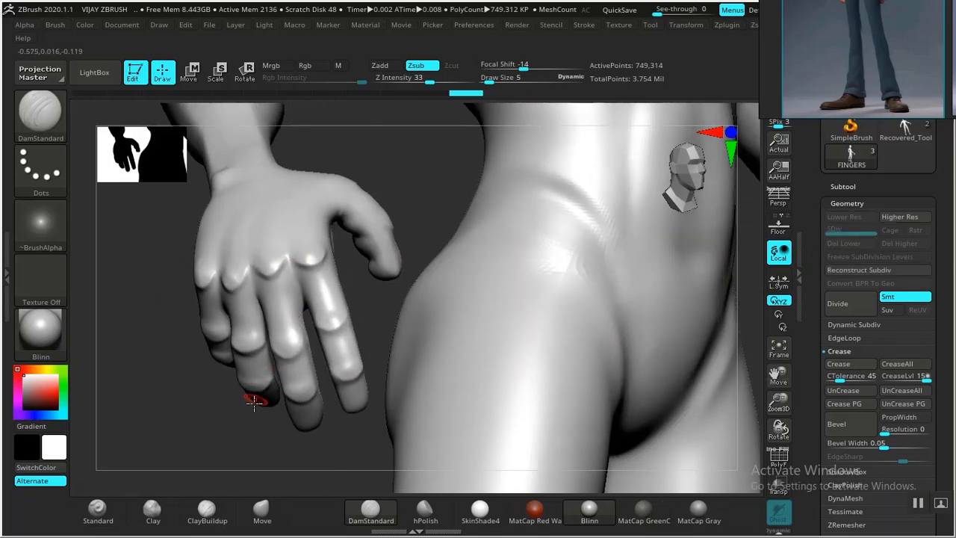
right_click_drag(508, 384, 375, 357)
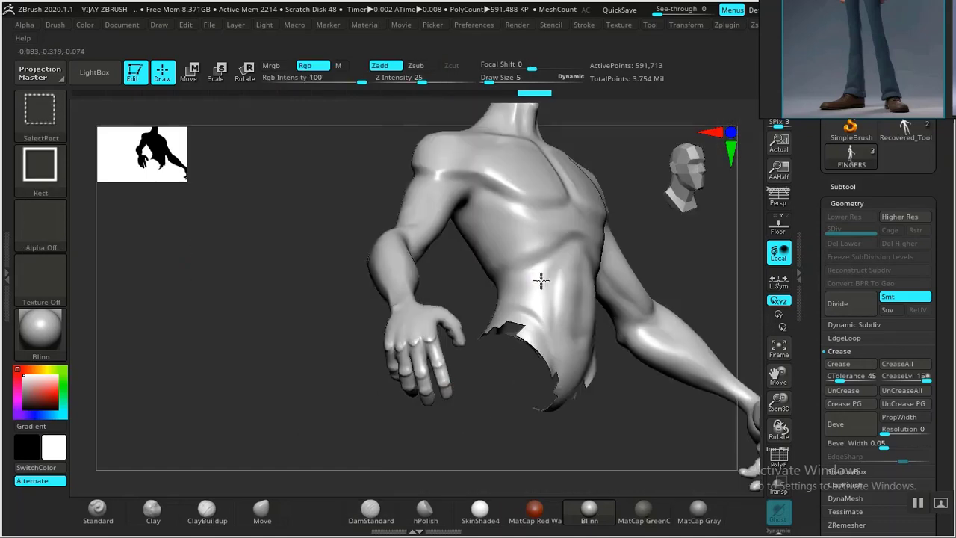
left_click(539, 282, "ctrl+shift")
left_click(458, 190, "ctrl+shift")
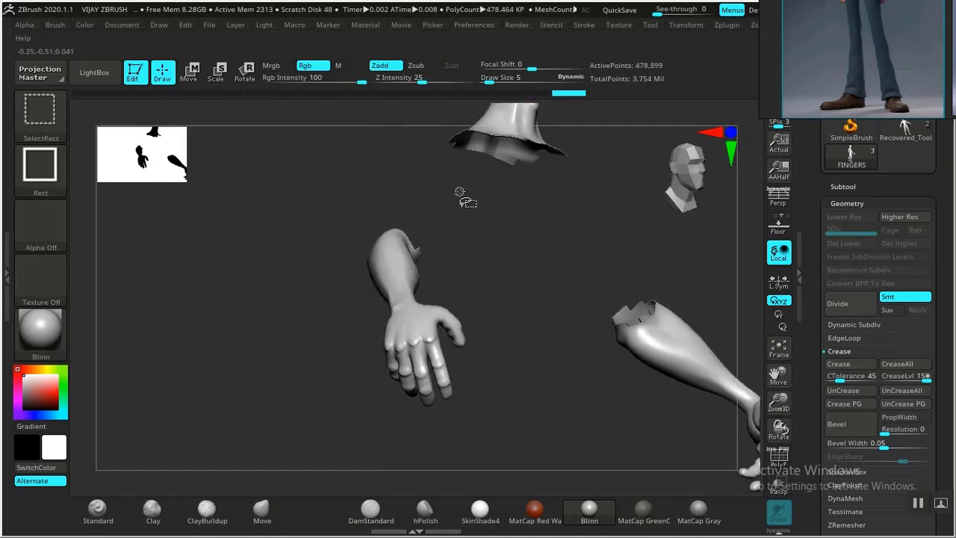
left_click(522, 144, "ctrl+shift")
right_click_drag(533, 283, 461, 423)
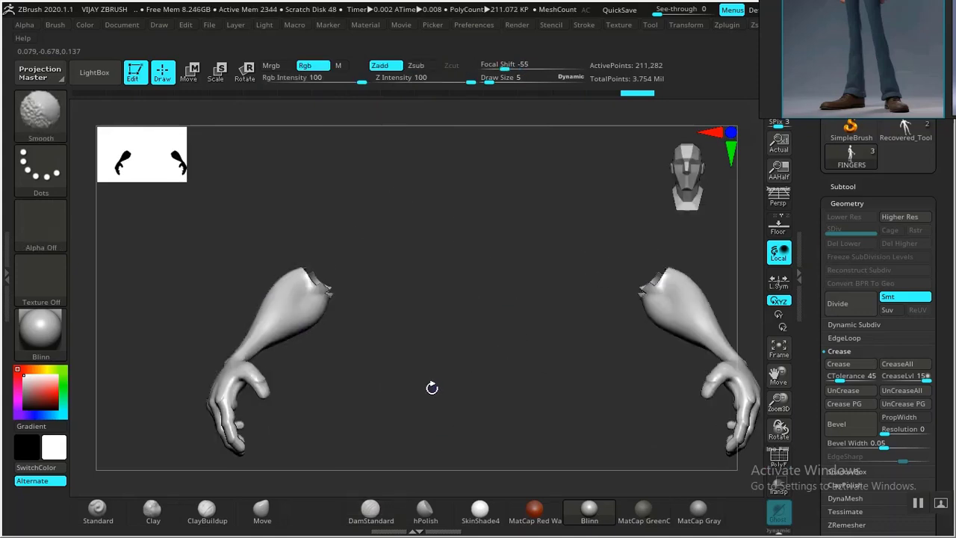
Delete the hidden geometry from the FINGERS mesh, keeping only the forearms and hands
right_click_drag(429, 385, 523, 385)
left_click_drag(552, 387, 515, 388, "alt")
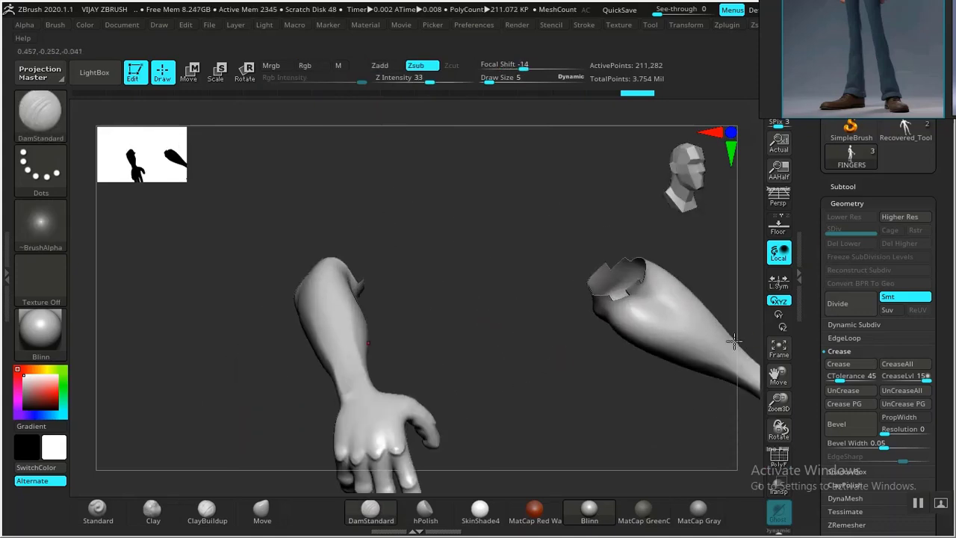
left_click_drag(809, 454, 808, 406)
scroll(808, 405, "down", 4)
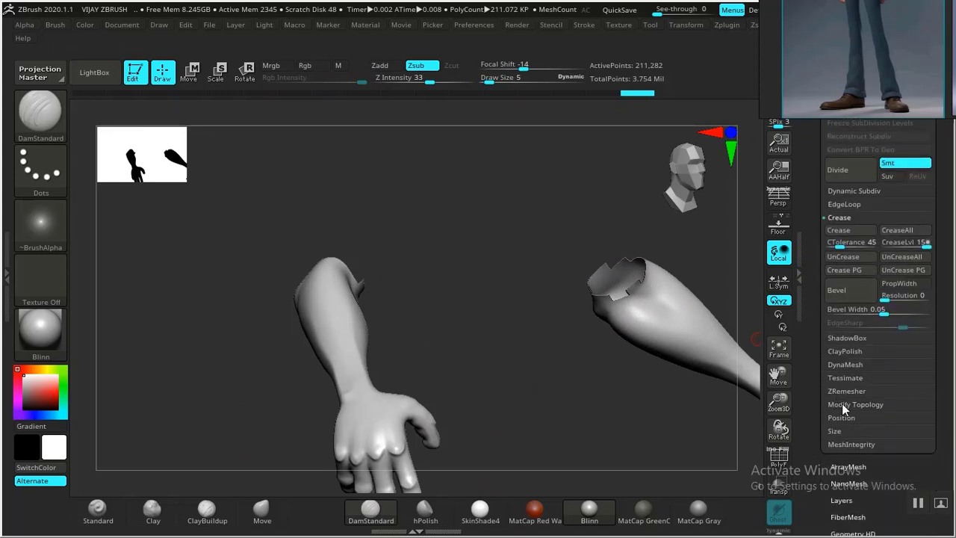
left_click(851, 405)
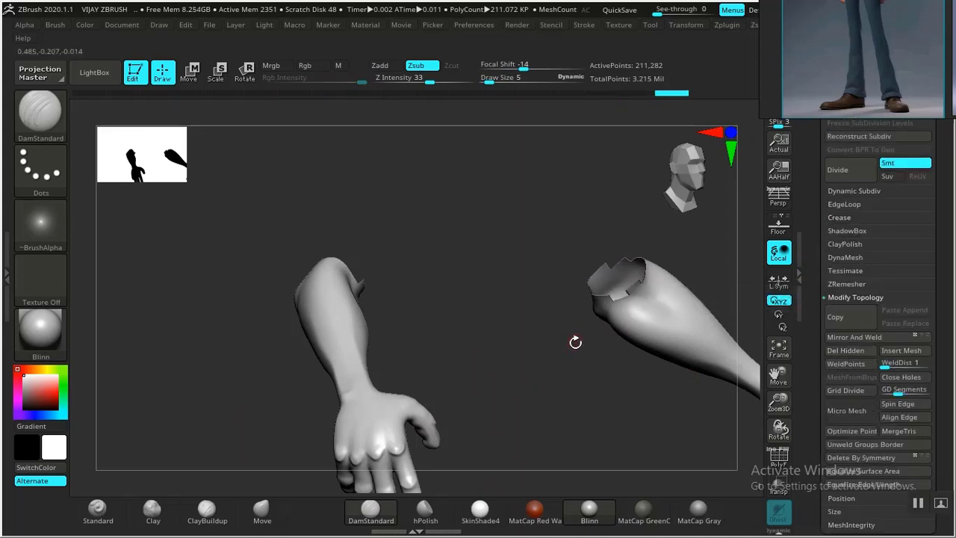
Choose MaskPen as the masking brush and try a short freehand mask stroke on the forearm
left_click_drag(520, 373, 559, 396)
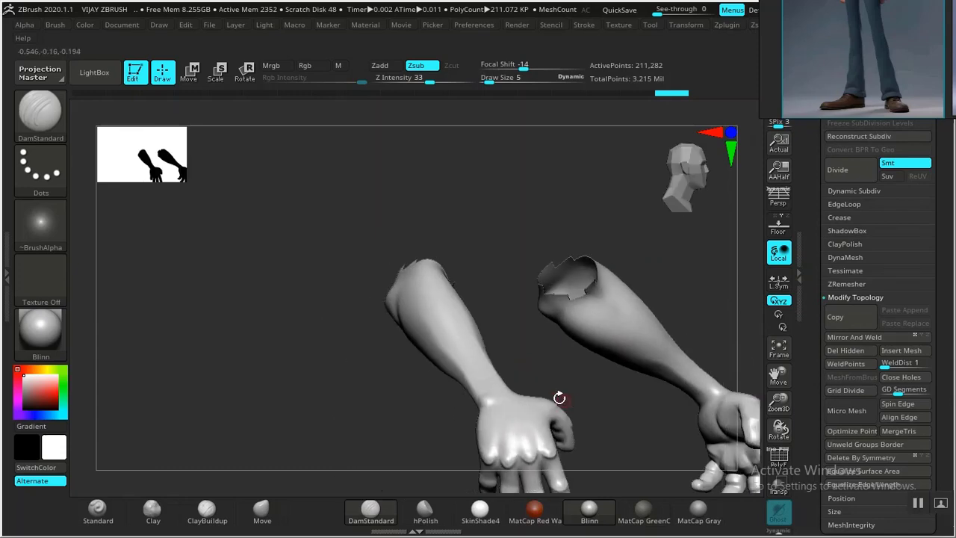
left_click_drag(382, 392, 378, 259, "alt")
mouse_move(659, 348)
left_mouse_down("alt")
mouse_move(516, 317)
mouse_move(410, 354)
left_mouse_up("alt")
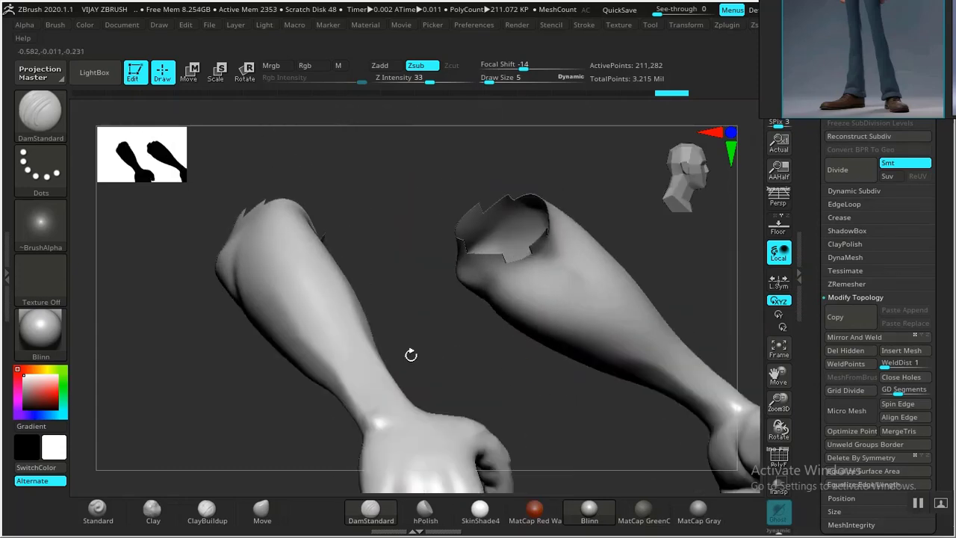
left_click(37, 120, "ctrl")
mouse_move(326, 197)
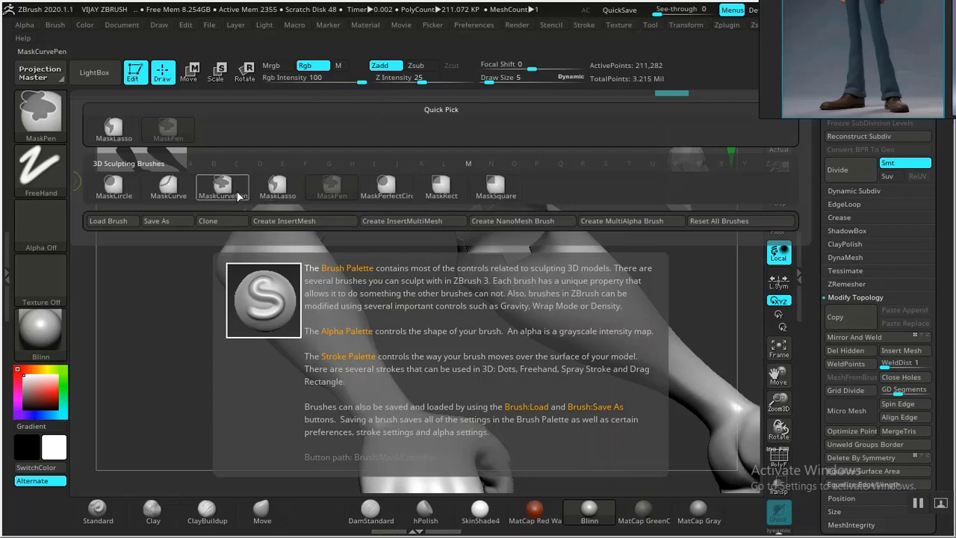
key("ctrl")
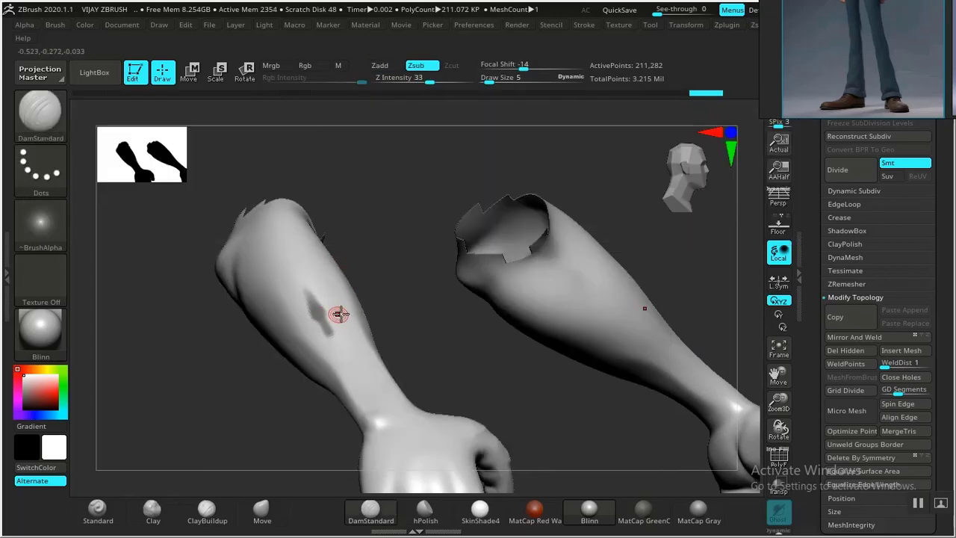
key("ctrl")
Carve one side edge and the tip edge of the nail into the thumb with the DamStandard brush
left_click_drag(416, 341, 390, 229)
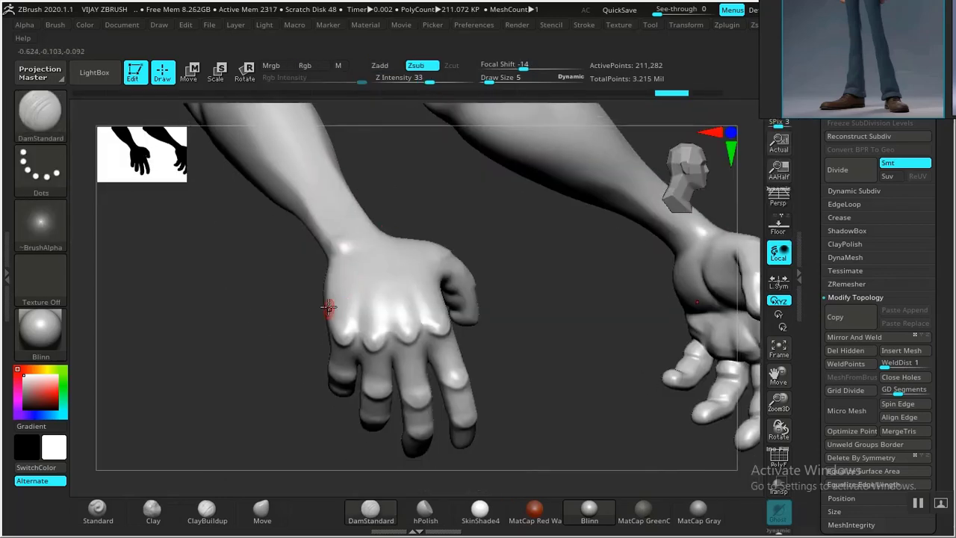
left_click_drag(576, 352, 498, 308)
left_click(862, 484)
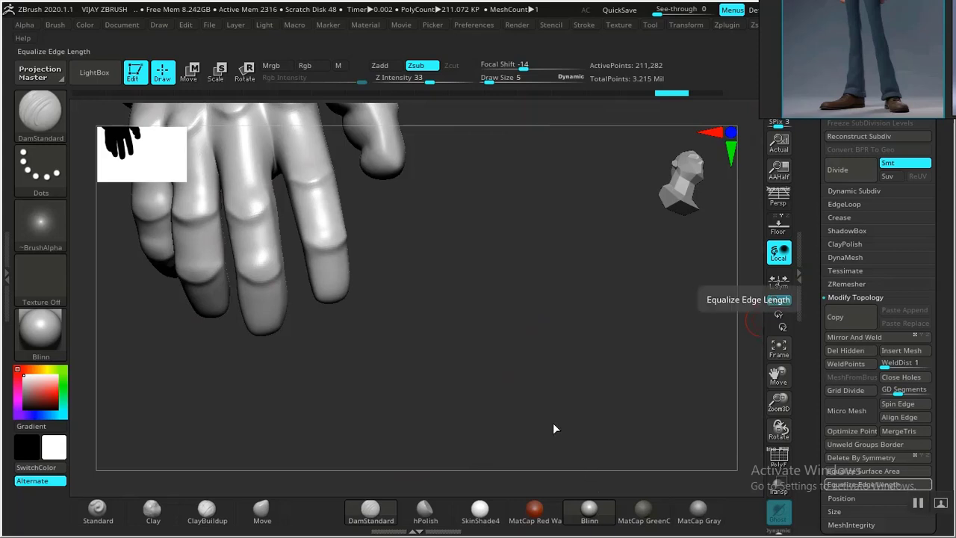
left_click_drag(437, 311, 443, 386)
left_click_drag(389, 483, 522, 331)
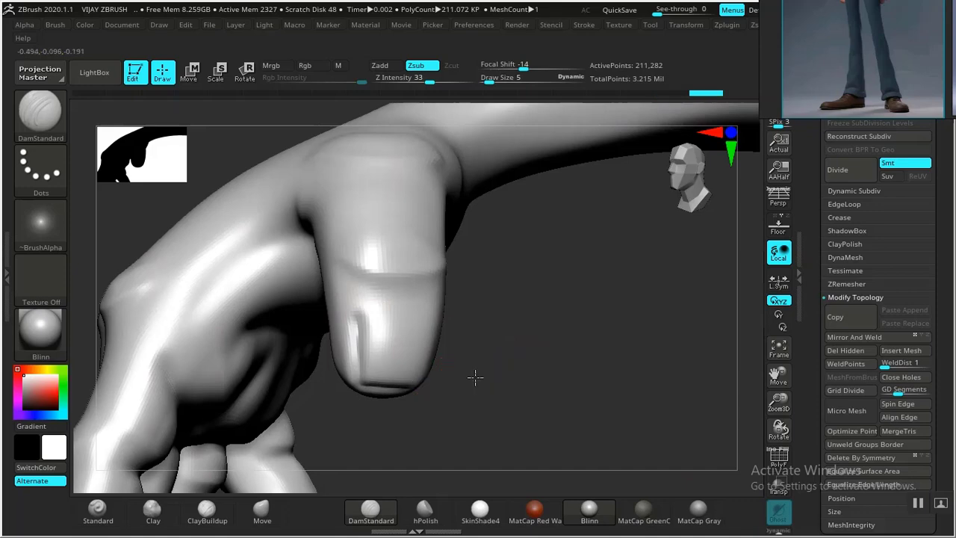
Carve the thumbnail's cuticle line and remaining side edge with DamStandard to close the nail outline
mouse_move(473, 376)
left_mouse_down()
mouse_move(452, 367)
mouse_move(391, 386)
left_mouse_up()
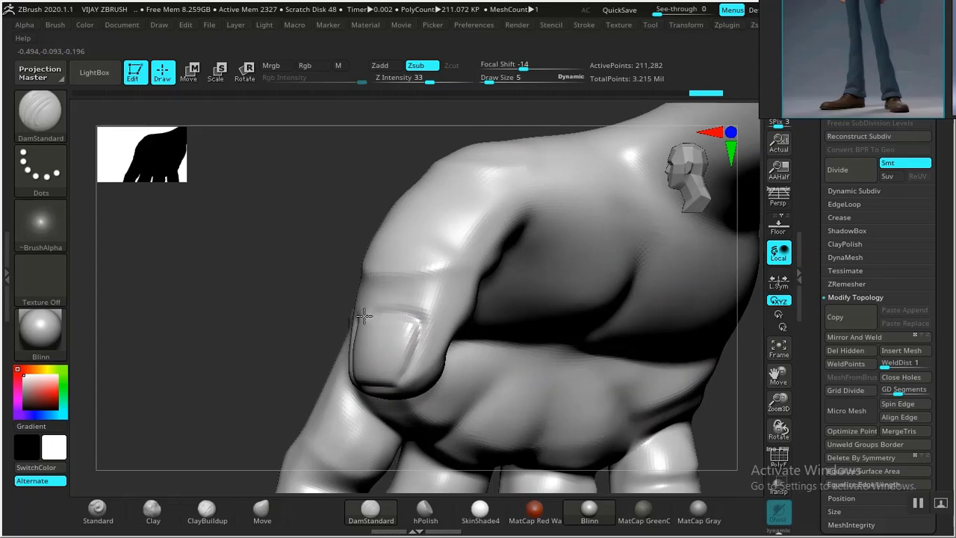
left_click_drag(320, 326, 440, 318)
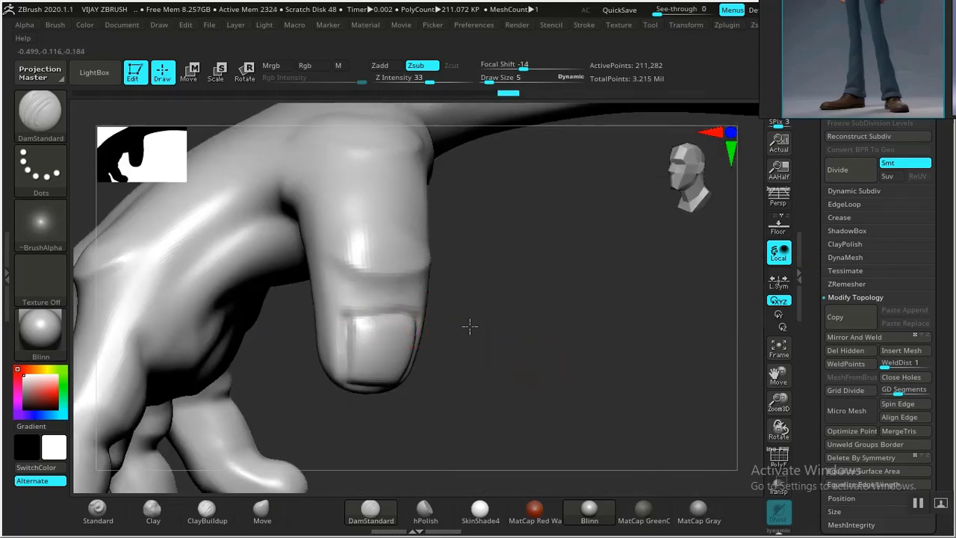
key("f")
Adjust the thumbnail's shape with the Move brush at draw size 6
left_click_drag(486, 365, 500, 412)
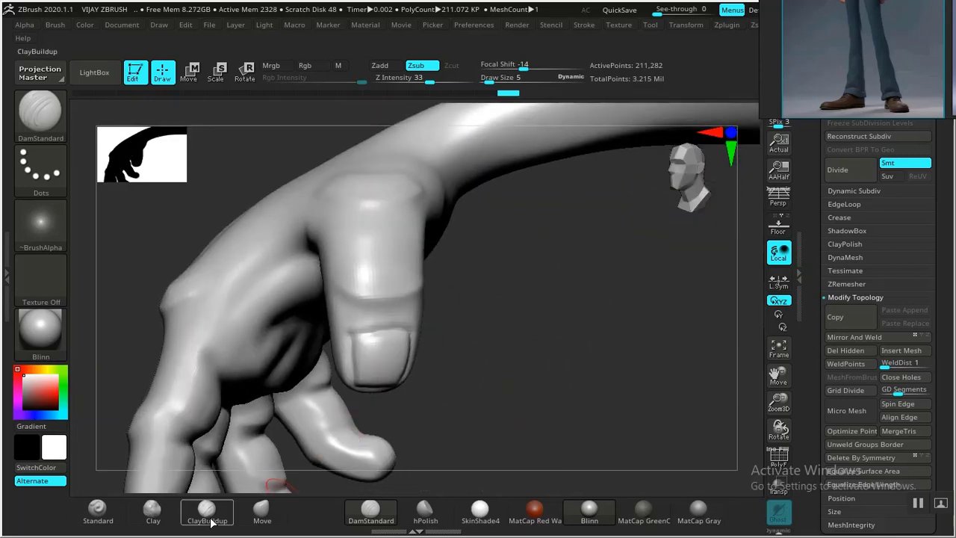
left_click(260, 511)
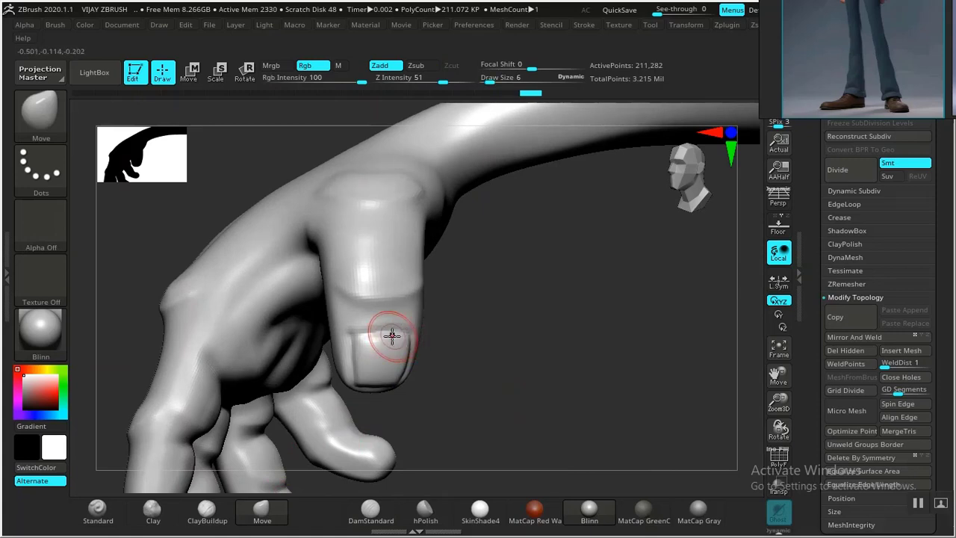
mouse_move(562, 392)
left_mouse_down()
mouse_move(580, 376)
mouse_move(361, 454)
mouse_move(346, 451)
mouse_move(482, 385)
left_mouse_up()
Carve a rounded rectangular nail outline into the index fingertip with the DamStandard brush
left_click(372, 511)
left_click_drag(495, 372, 427, 331)
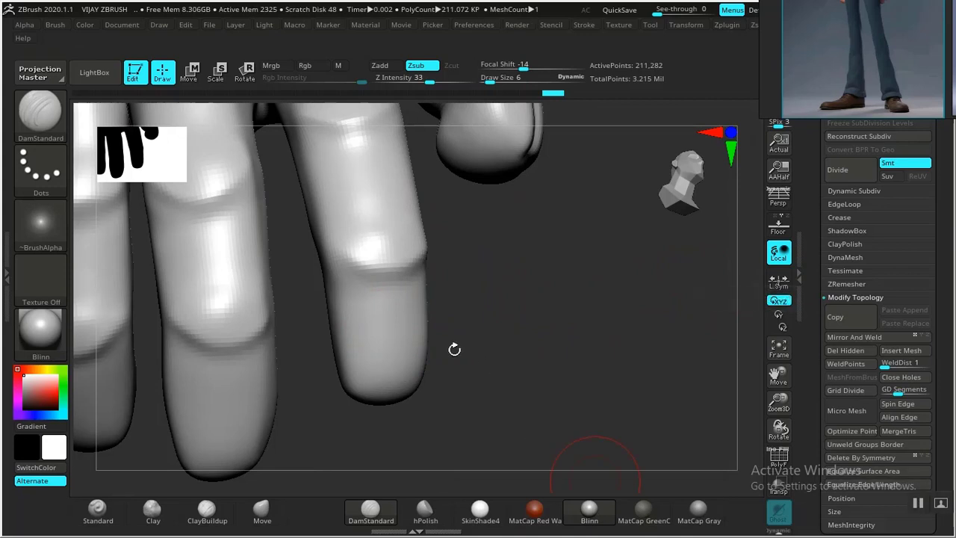
left_click_drag(494, 353, 446, 352)
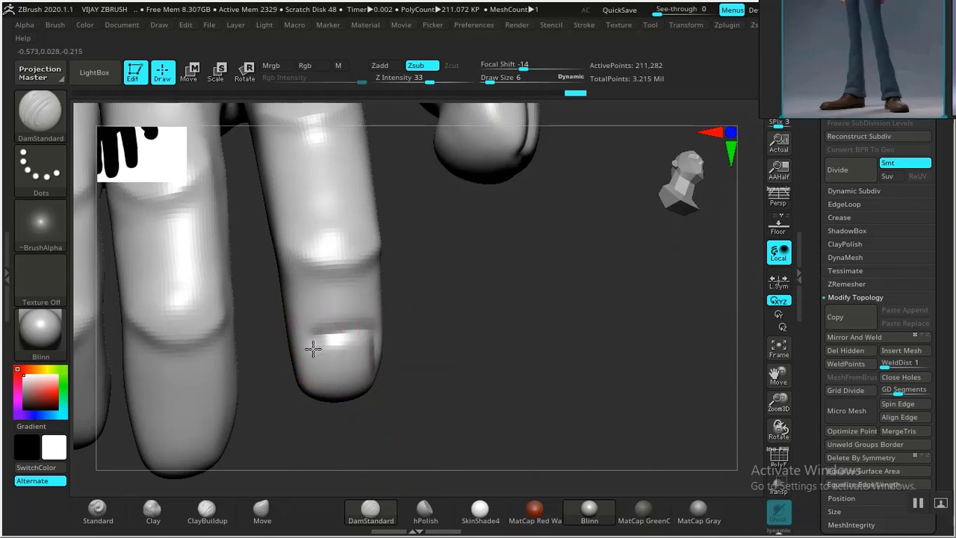
left_click_drag(320, 397, 322, 399)
mouse_move(467, 393)
left_mouse_down()
mouse_move(407, 364)
mouse_move(371, 384)
mouse_move(315, 382)
left_mouse_up()
Carve a rounded rectangular nail outline into the middle fingertip with the DamStandard brush
mouse_move(660, 289)
left_mouse_down("alt")
mouse_move(637, 229)
mouse_move(588, 234)
left_mouse_up("alt")
left_click_drag(604, 317, 341, 341)
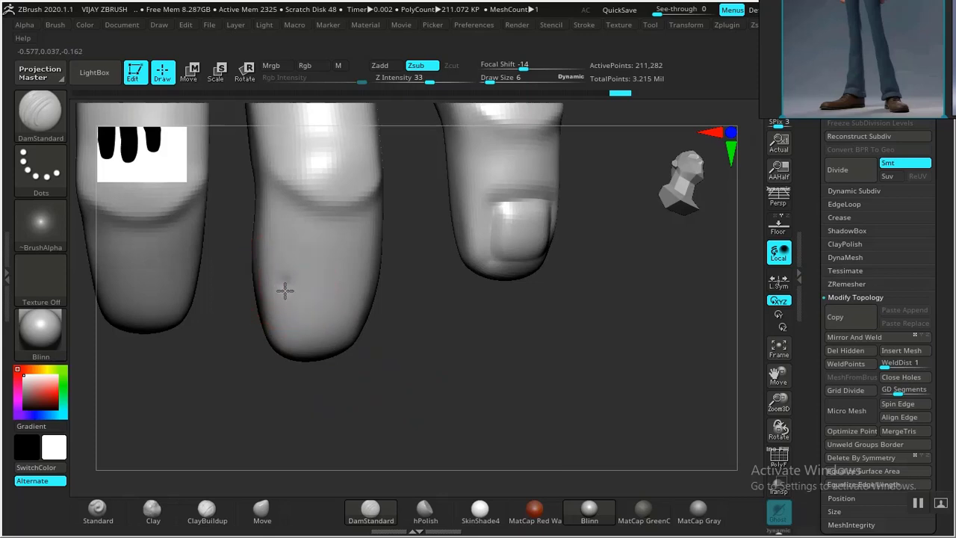
left_click_drag(286, 343, 286, 291)
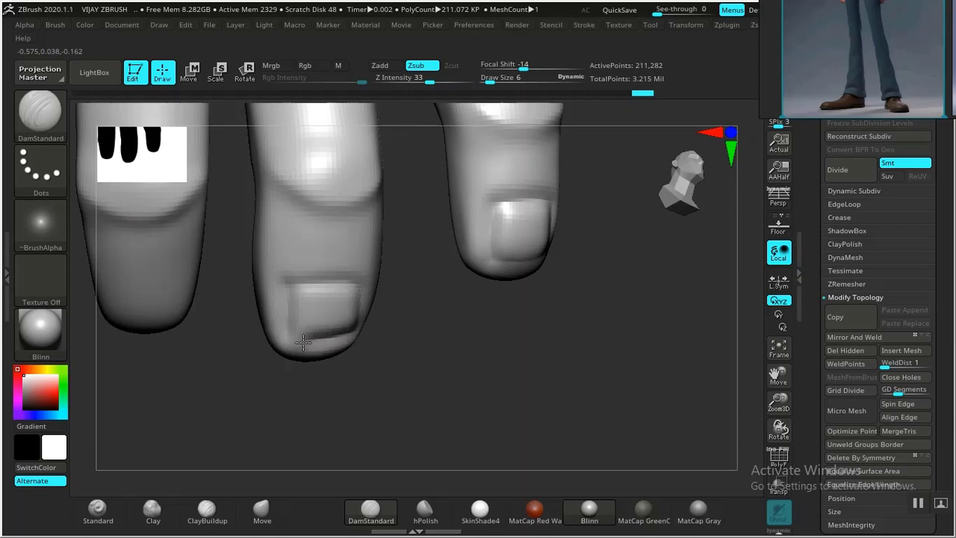
Adjust the shape of the middle fingernail's outline with the Move brush at draw size 6
left_click_drag(513, 394, 437, 399, "alt")
left_click(275, 509)
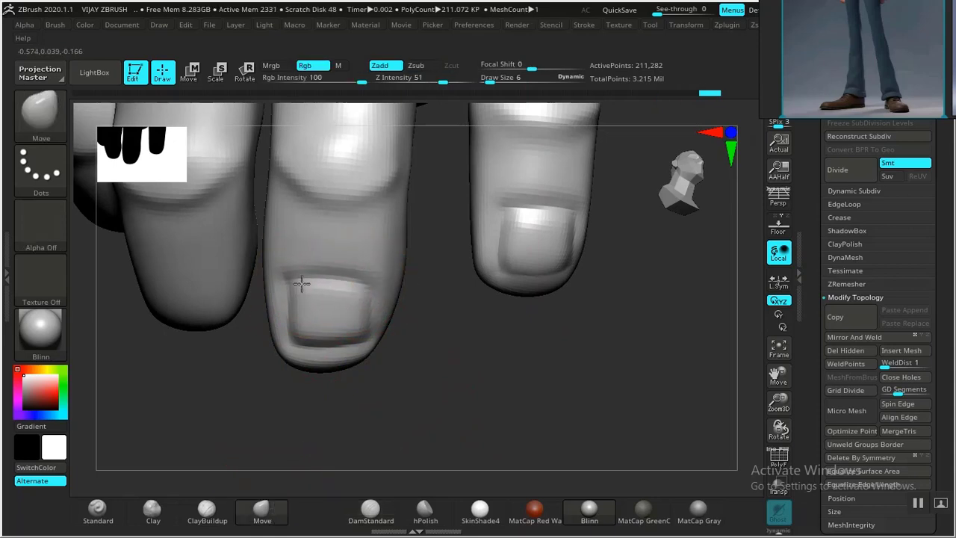
mouse_move(465, 391)
left_mouse_down()
mouse_move(470, 382)
mouse_move(360, 352)
left_mouse_up()
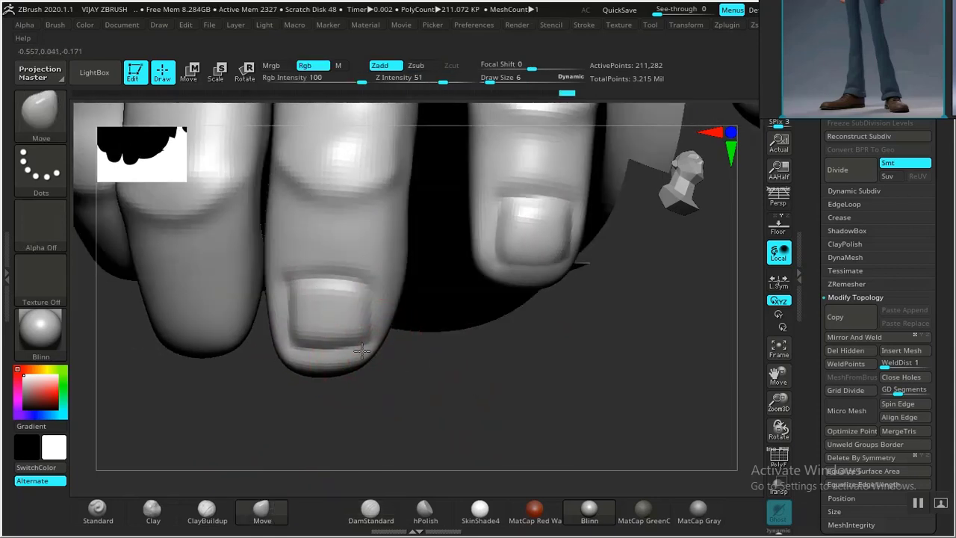
left_click_drag(435, 405, 345, 484)
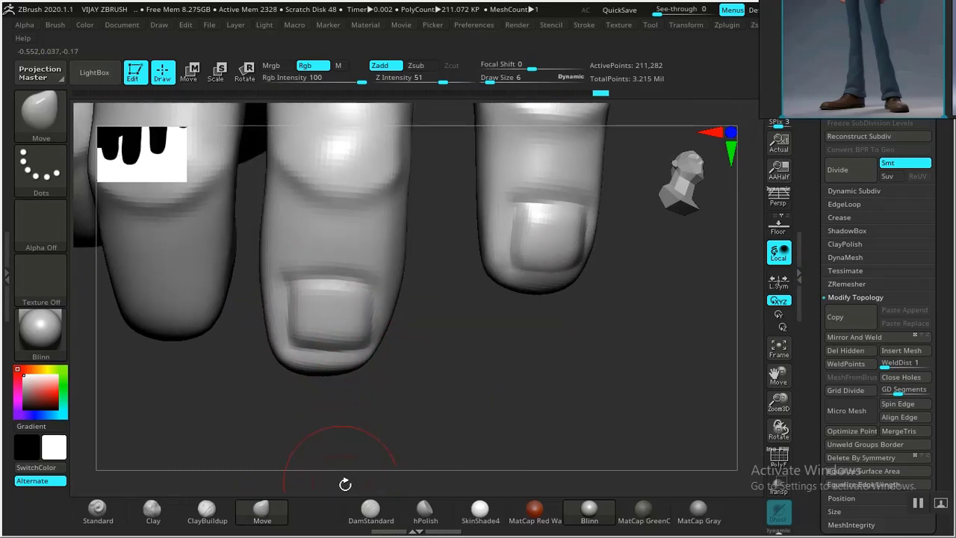
Carve the side, tip and cuticle edges of the nail into the ring fingertip with the DamStandard brush
left_click(371, 512)
mouse_move(429, 418)
left_mouse_down()
mouse_move(426, 390)
mouse_move(362, 399)
mouse_move(298, 291)
left_mouse_up()
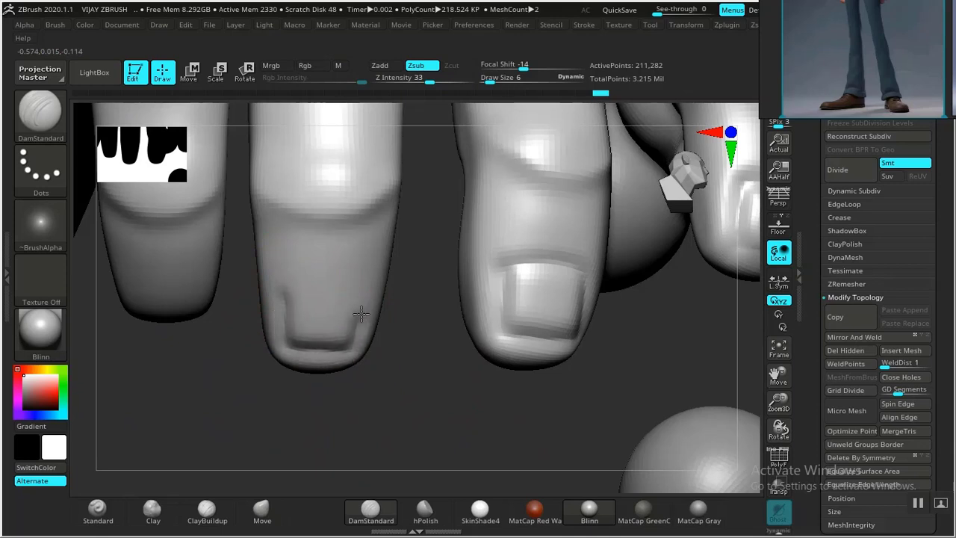
left_click_drag(355, 281, 313, 281)
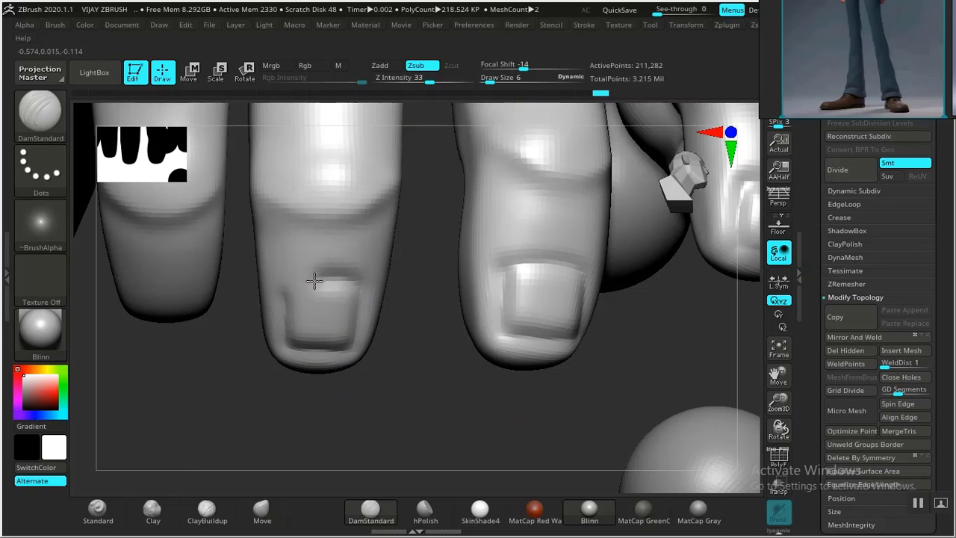
left_click_drag(428, 425, 261, 183, "alt")
mouse_move(297, 415)
left_mouse_down()
mouse_move(339, 396)
mouse_move(360, 430)
mouse_move(251, 383)
mouse_move(418, 376)
mouse_move(418, 438)
mouse_move(392, 373)
left_mouse_up()
left_click_drag(517, 290, 496, 287)
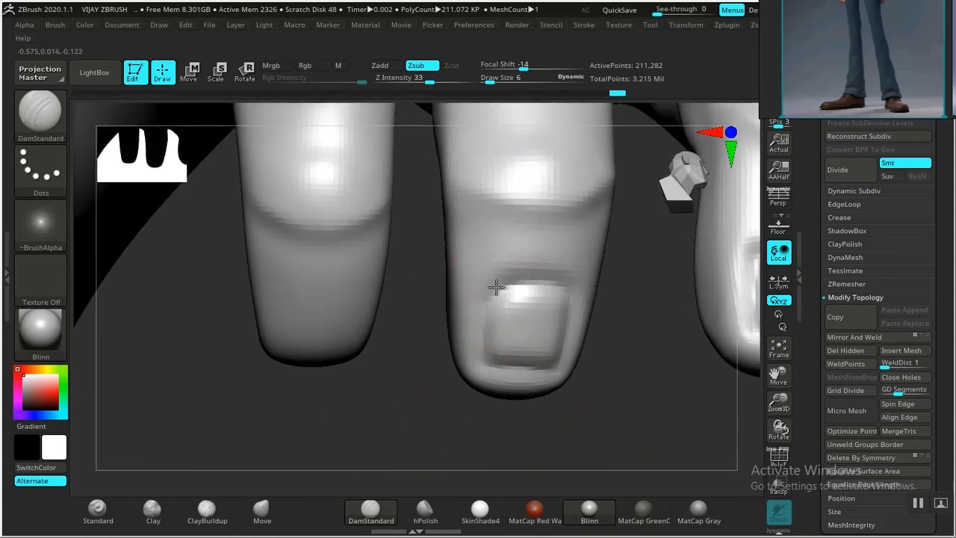
Carve a rectangular nail outline into the little fingertip with the DamStandard brush
left_click_drag(398, 364, 241, 337)
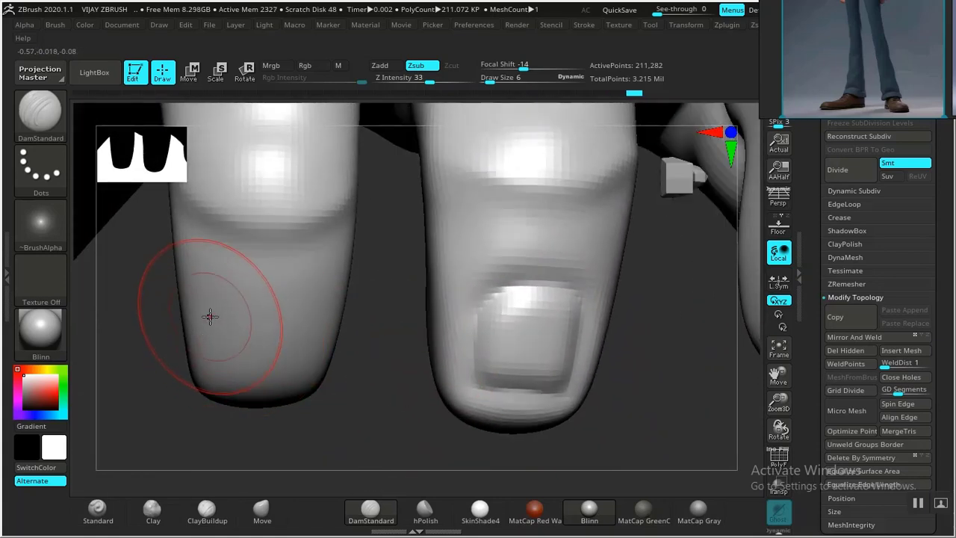
mouse_move(214, 305)
left_mouse_down()
mouse_move(215, 352)
mouse_move(256, 389)
mouse_move(296, 384)
left_mouse_up()
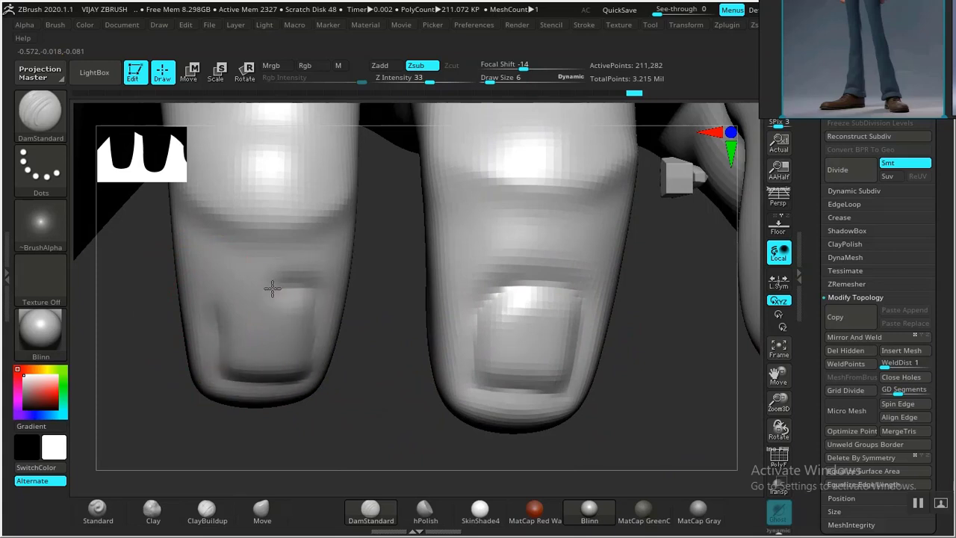
left_click_drag(371, 391, 405, 316, "alt")
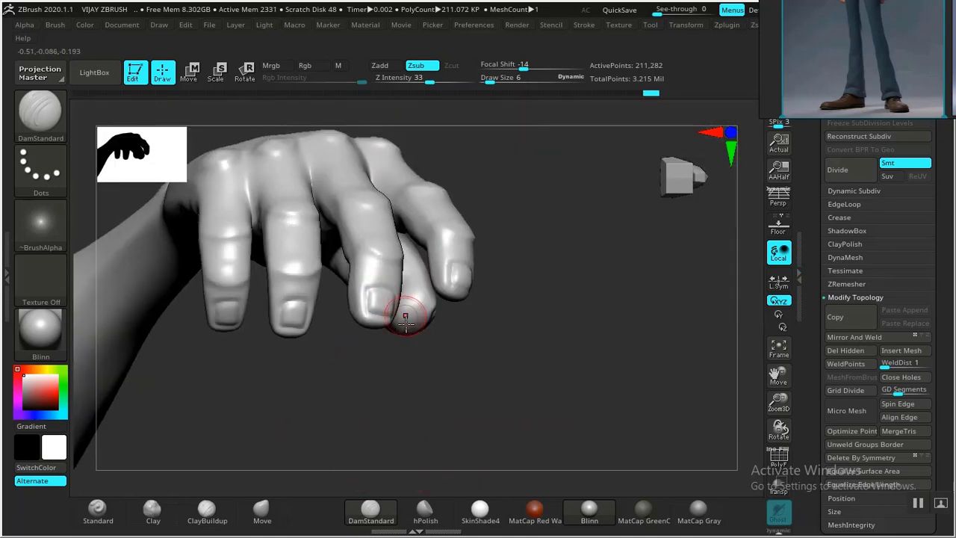
Reduce the draw size to 3 and mask a strip along one side edge of the thumbnail with MaskPen
left_click_drag(425, 365, 319, 321, "alt")
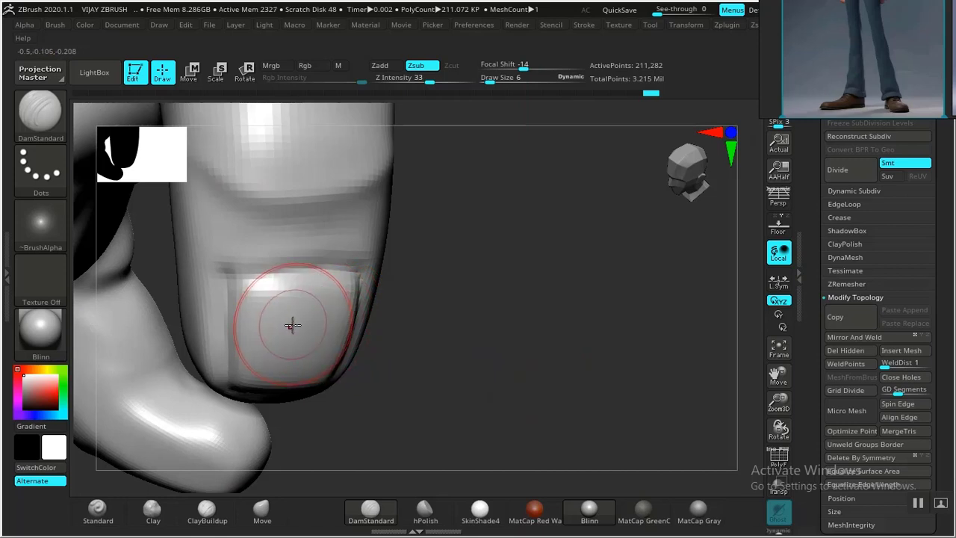
key("ctrl")
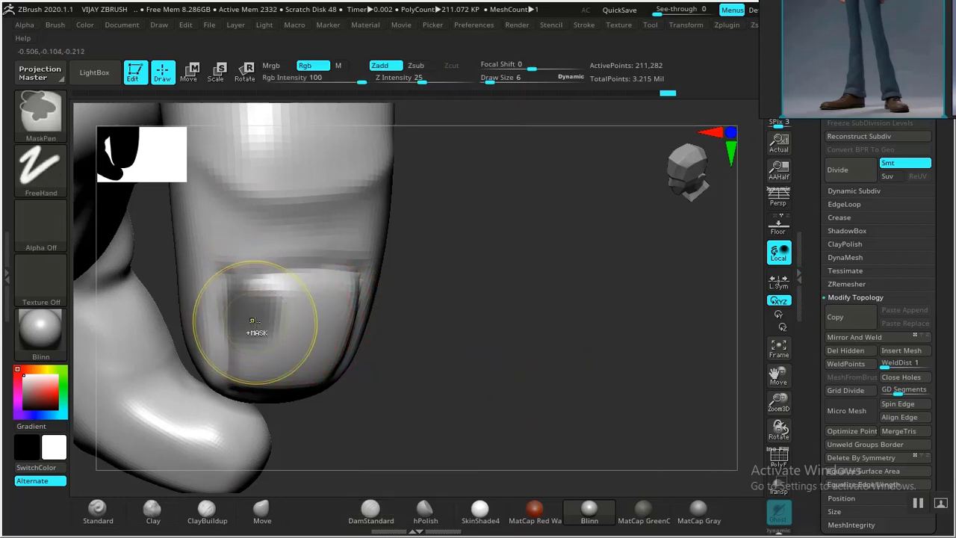
key("bracketleft")
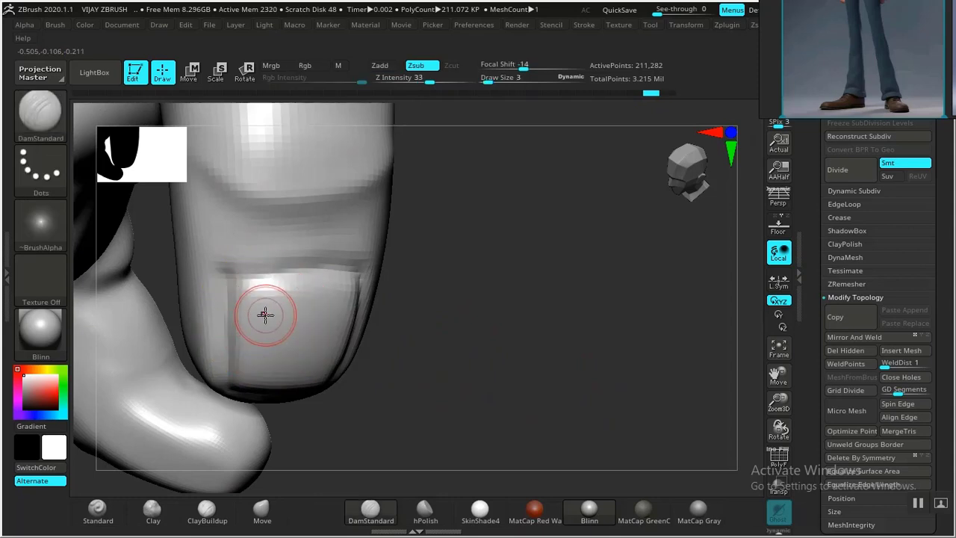
left_click_drag(488, 342, 336, 321)
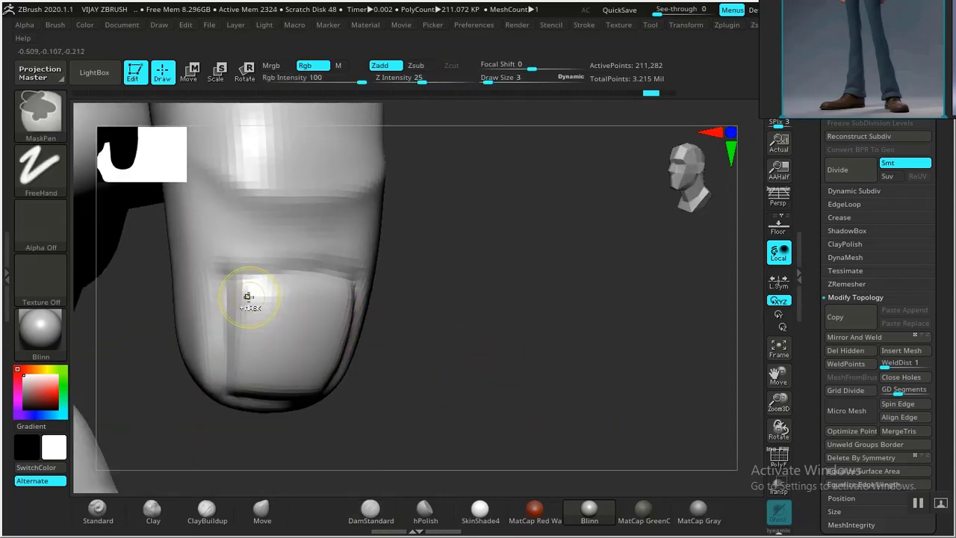
left_click_drag(243, 337, 244, 372, "ctrl")
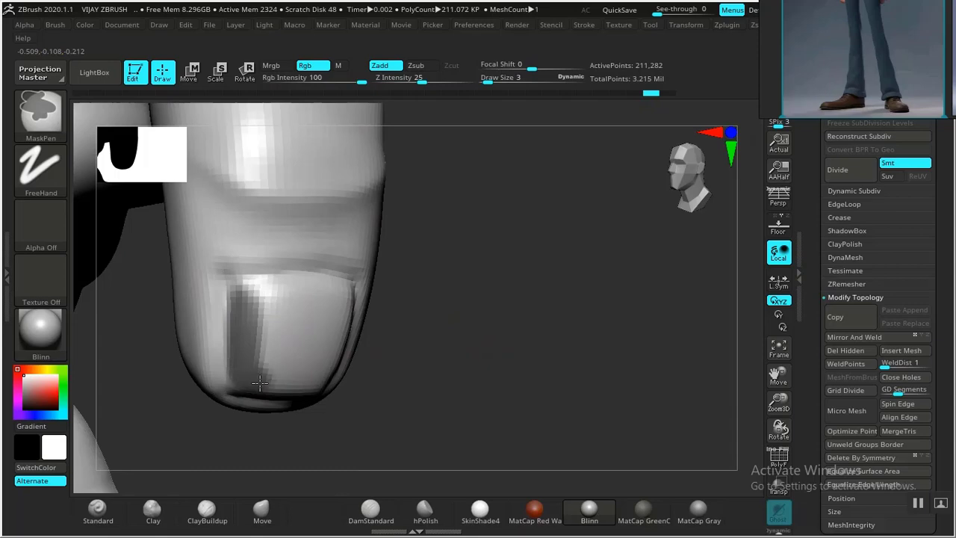
Mask the thumbnail's other edges and fill its centre with MaskPen, staying inside the carved outline
left_click_drag(437, 383, 386, 396)
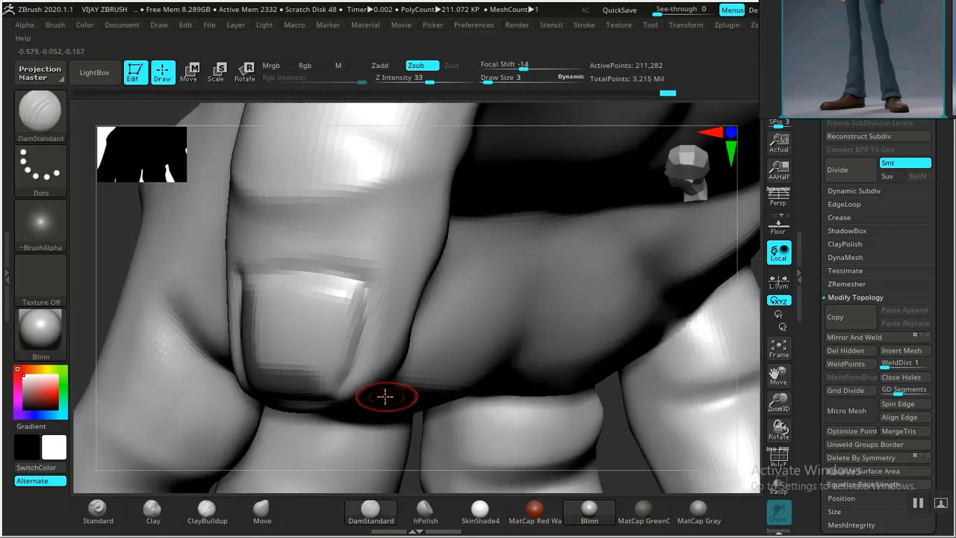
left_click_drag(316, 388, 323, 382, "ctrl")
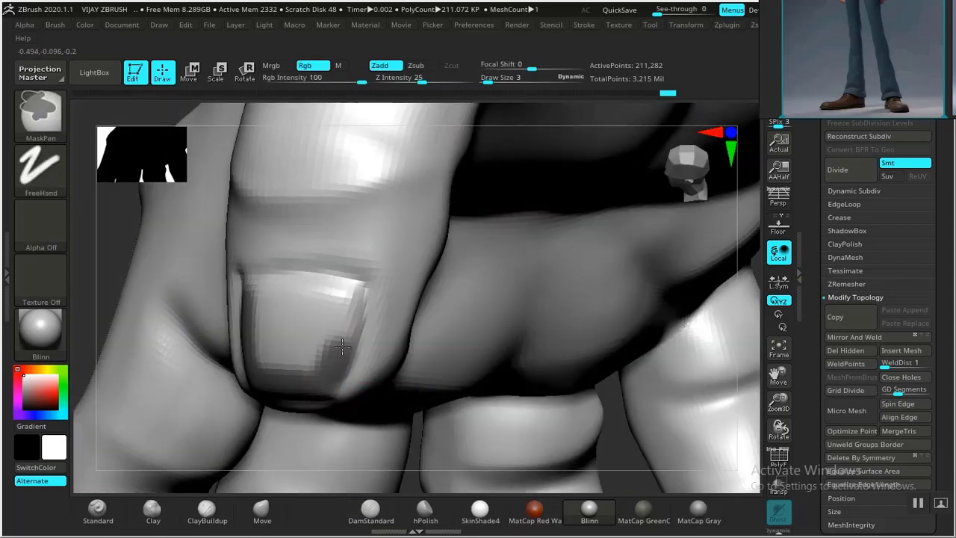
mouse_move(342, 345)
left_mouse_down("ctrl")
mouse_move(345, 292)
mouse_move(251, 298)
left_mouse_up("ctrl")
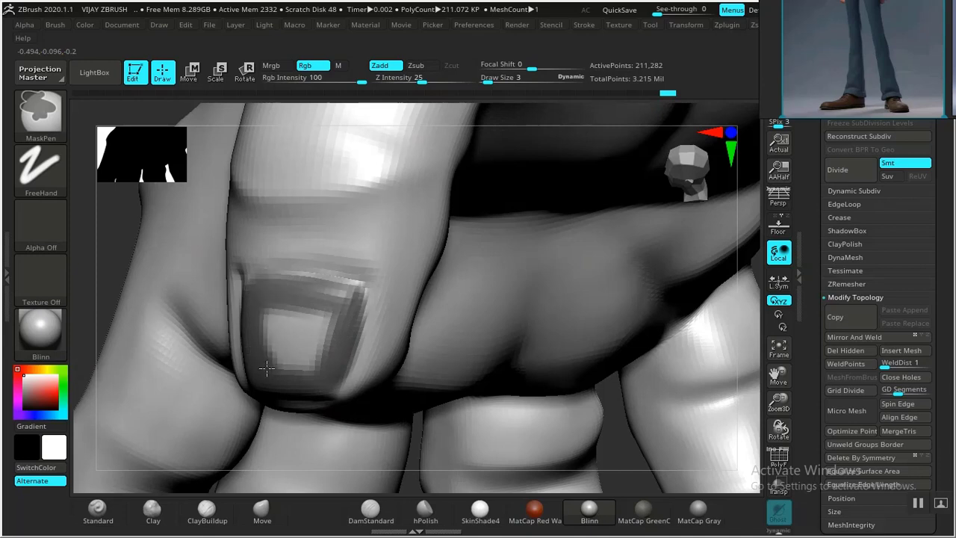
mouse_move(266, 367)
left_mouse_down("ctrl")
mouse_move(307, 360)
mouse_move(321, 319)
mouse_move(273, 316)
mouse_move(293, 352)
left_mouse_up("ctrl")
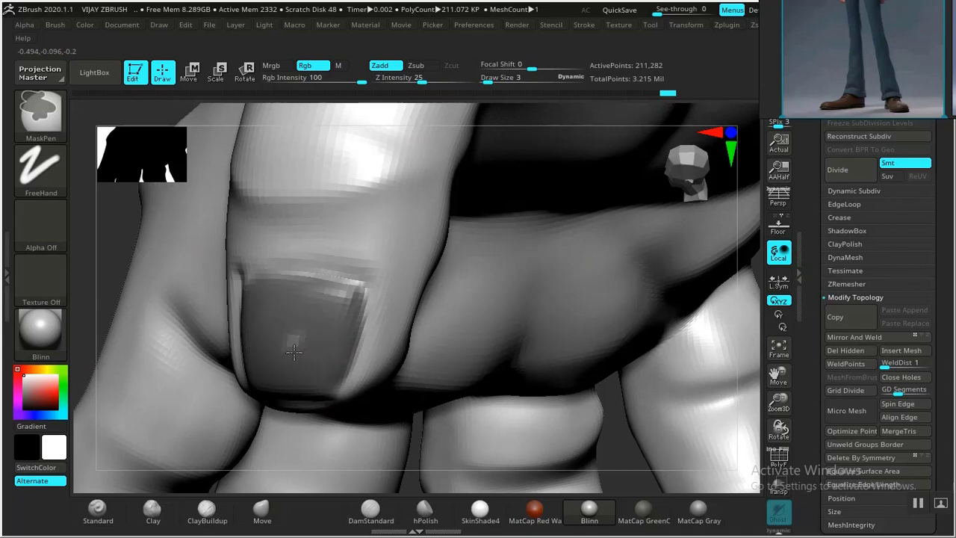
key("b")
key("d")
key("s")
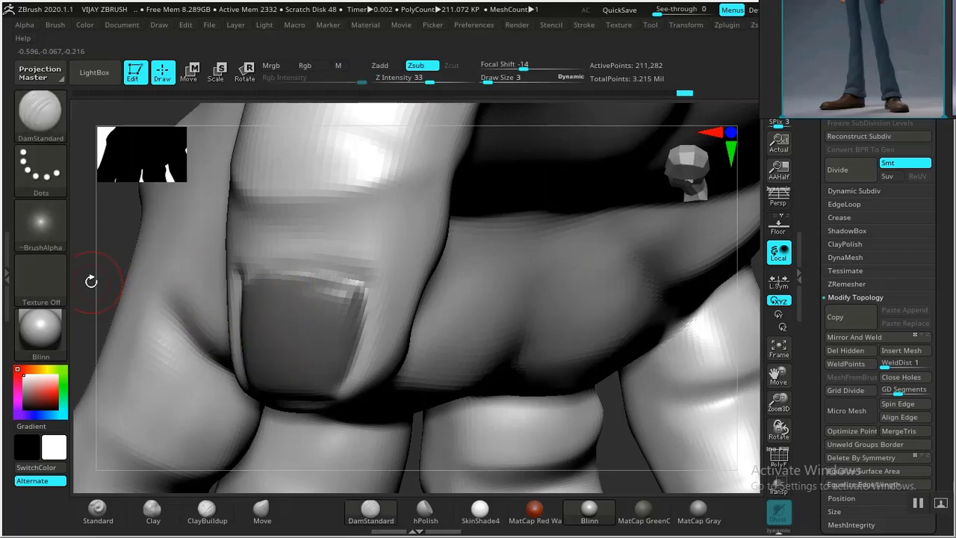
Extend the thumbnail mask to the side and cuticle edges of the carved outline
left_click_drag(90, 277, 316, 316)
key("ctrl")
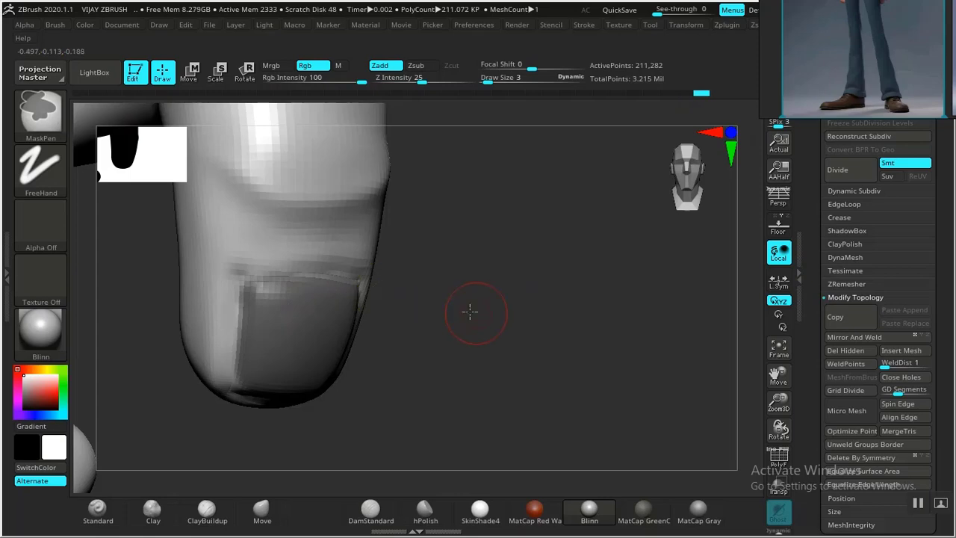
left_click_drag(471, 314, 398, 311)
key("ctrl")
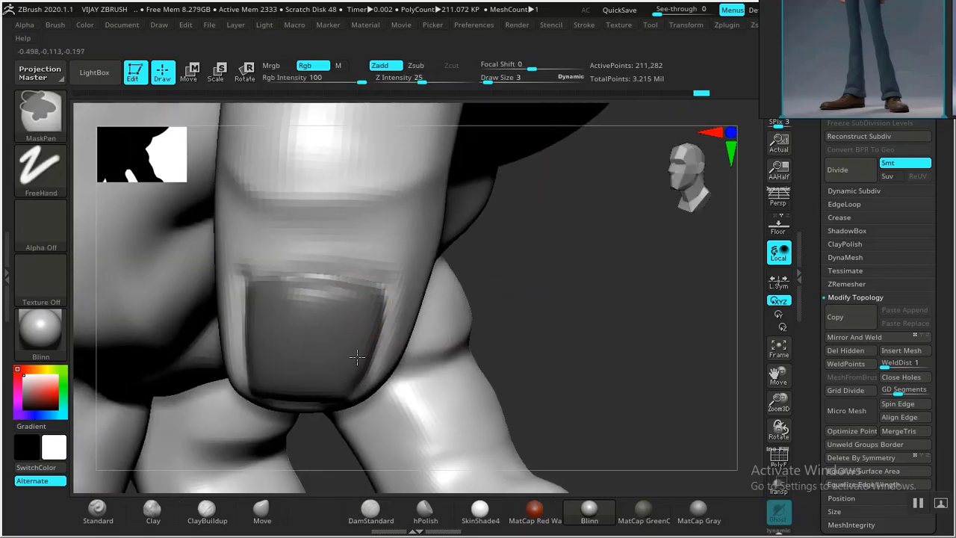
mouse_move(538, 269)
left_mouse_down()
mouse_move(520, 211)
mouse_move(490, 258)
left_mouse_up()
key("ctrl")
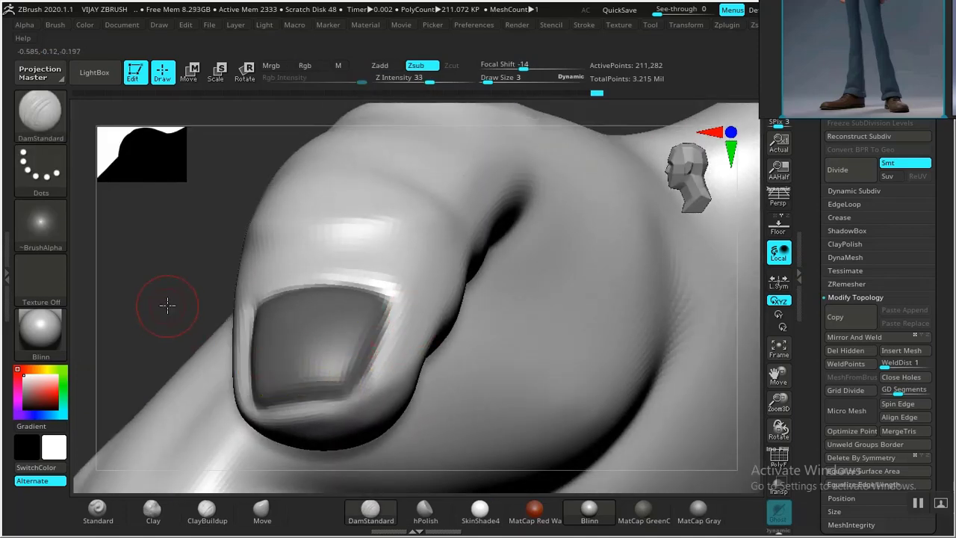
Mask the whole index fingernail inside its carved outline with MaskPen at draw size 3
mouse_move(166, 305)
left_mouse_down()
mouse_move(143, 239)
mouse_move(279, 389)
mouse_move(335, 406)
mouse_move(550, 222)
mouse_move(521, 245)
left_mouse_up()
mouse_move(465, 320)
left_mouse_down()
mouse_move(469, 301)
mouse_move(512, 371)
mouse_move(486, 267)
mouse_move(535, 354)
mouse_move(508, 303)
mouse_move(551, 305)
mouse_move(546, 269)
mouse_move(527, 361)
mouse_move(550, 341)
mouse_move(443, 341)
left_mouse_up()
key("ctrl")
mouse_move(377, 302)
left_mouse_down("ctrl")
mouse_move(371, 283)
mouse_move(370, 321)
mouse_move(427, 333)
mouse_move(431, 287)
mouse_move(415, 273)
mouse_move(378, 286)
left_mouse_up("ctrl")
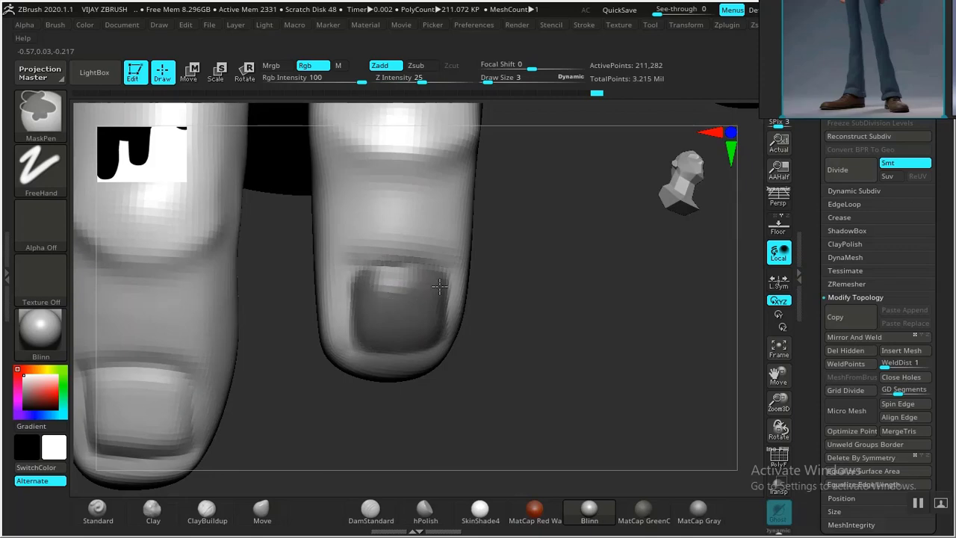
mouse_move(508, 337)
left_mouse_down()
mouse_move(497, 305)
mouse_move(412, 326)
left_mouse_up()
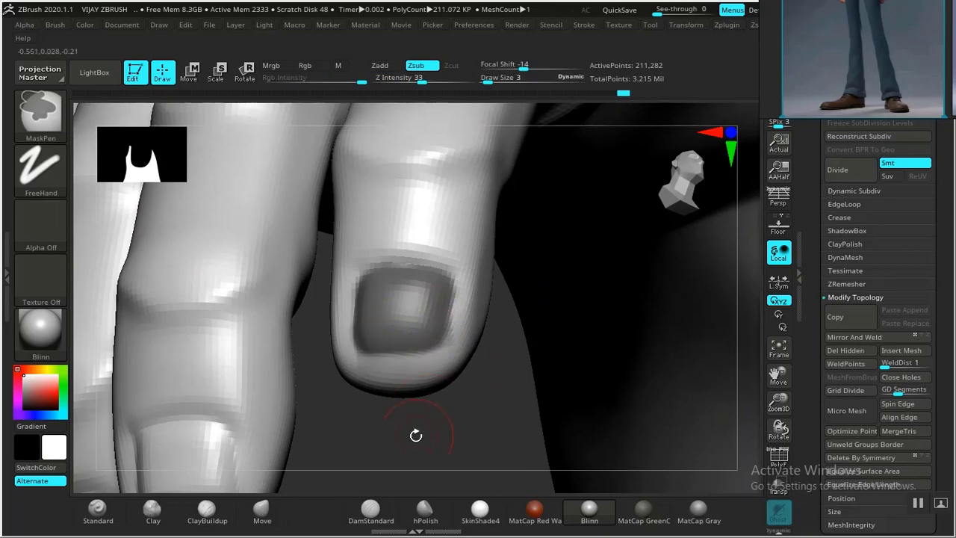
Mask the whole middle fingernail inside its carved outline with MaskPen at draw size 3
mouse_move(416, 433)
left_mouse_down()
mouse_move(426, 459)
mouse_move(569, 388)
mouse_move(380, 373)
left_mouse_up()
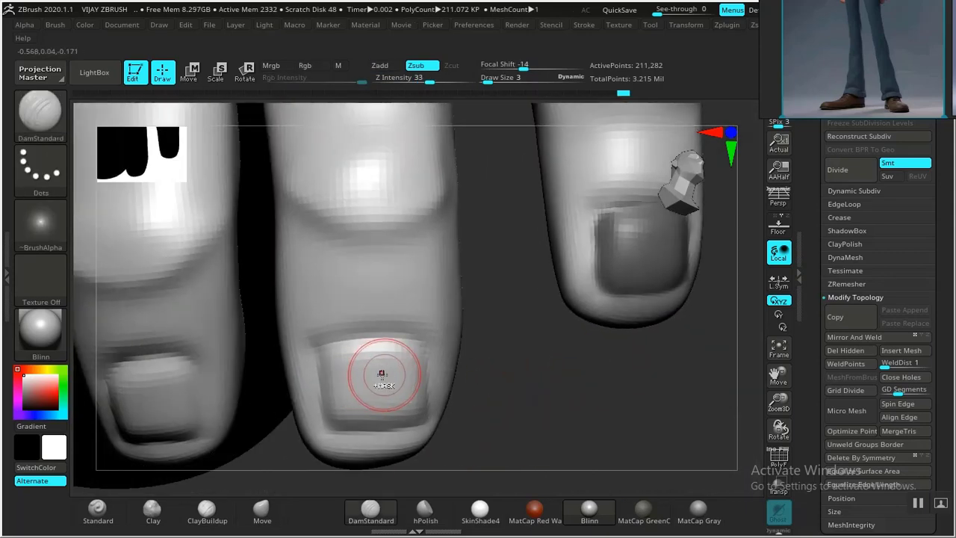
left_click_drag(548, 406, 488, 348)
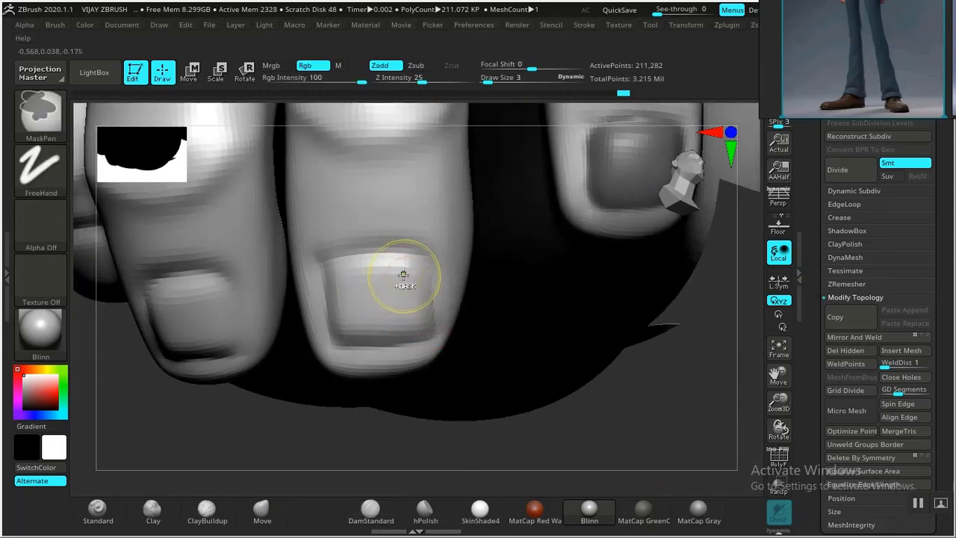
mouse_move(405, 266)
left_mouse_down("ctrl")
mouse_move(334, 283)
mouse_move(337, 319)
mouse_move(374, 337)
mouse_move(411, 327)
mouse_move(430, 298)
mouse_move(415, 268)
mouse_move(390, 276)
left_mouse_up("ctrl")
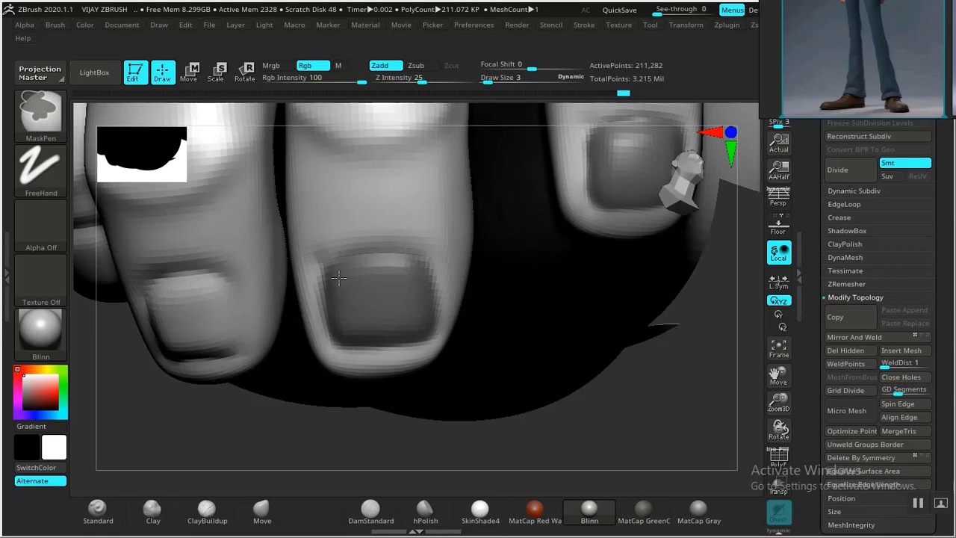
key("b")
key("d")
key("s")
mouse_move(571, 435)
left_mouse_down()
mouse_move(610, 429)
mouse_move(506, 410)
left_mouse_up()
left_click_drag(398, 305, 386, 295, "ctrl")
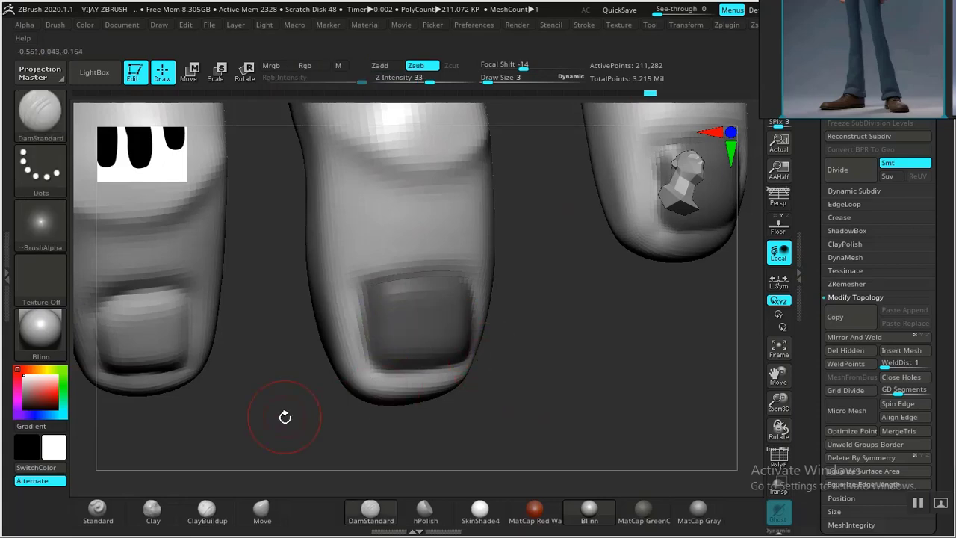
Mask the ring fingernail inside its carved outline with MaskPen, covering its side edges as well
mouse_move(283, 412)
left_mouse_down()
mouse_move(433, 367)
mouse_move(407, 312)
left_mouse_up()
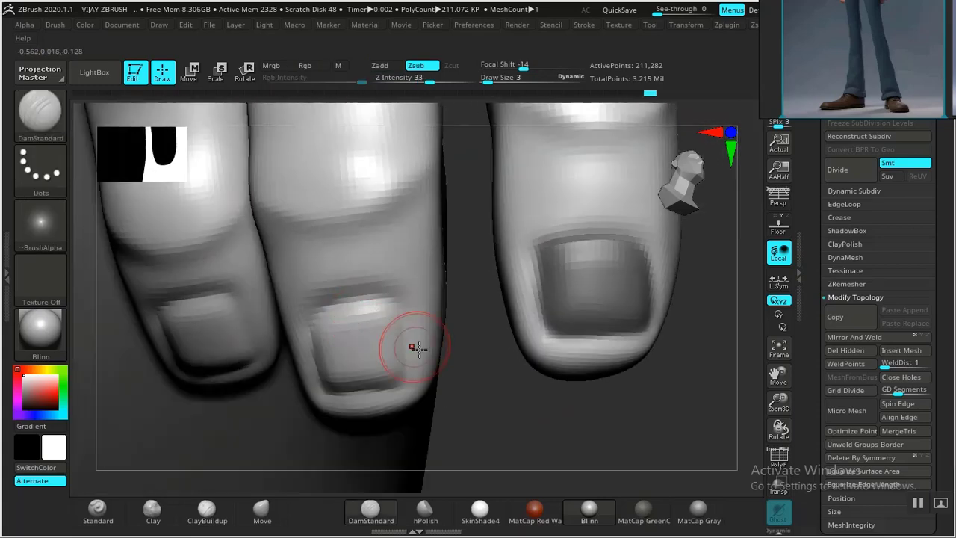
left_click_drag(479, 407, 479, 381)
mouse_move(347, 326)
left_mouse_down("ctrl")
mouse_move(348, 309)
mouse_move(351, 358)
mouse_move(310, 366)
mouse_move(288, 316)
mouse_move(340, 311)
left_mouse_up("ctrl")
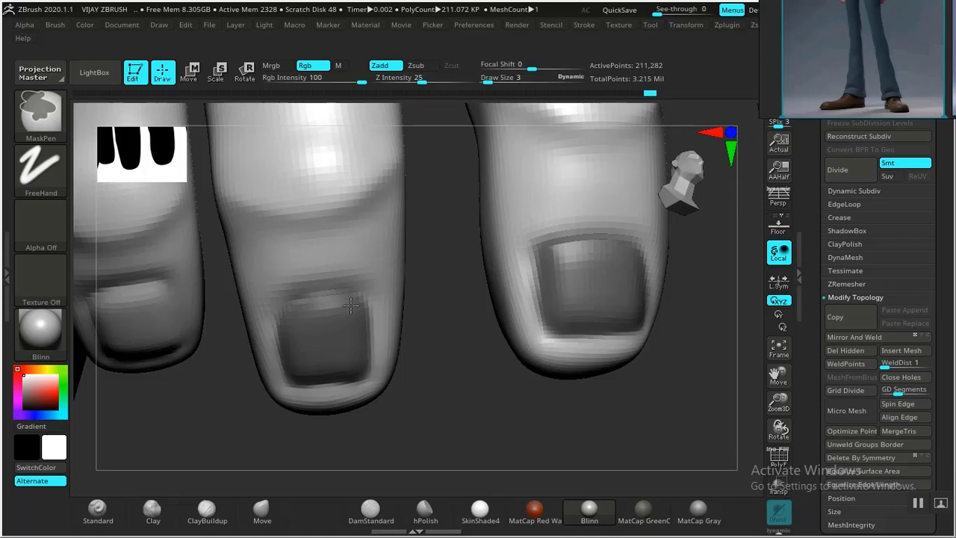
left_click(295, 321, "ctrl")
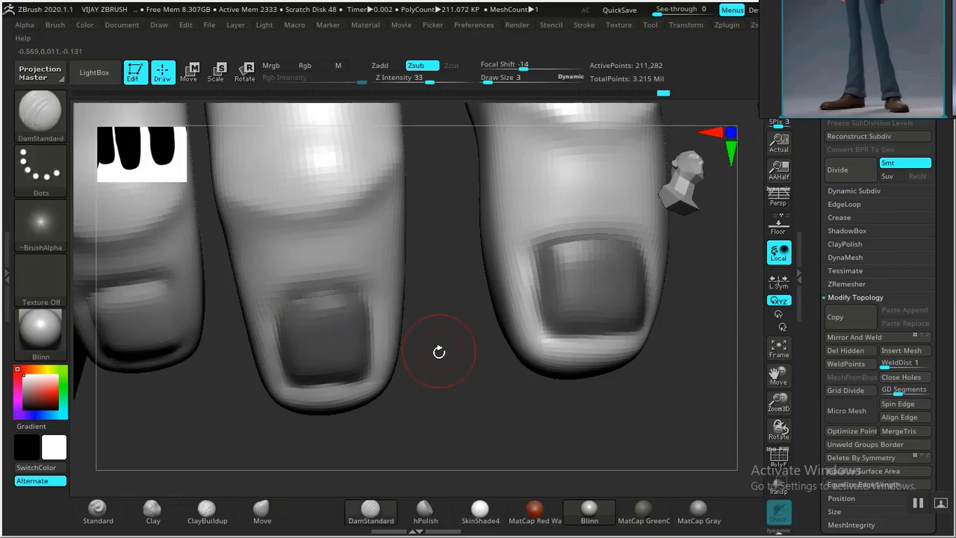
left_click_drag(437, 390, 422, 330)
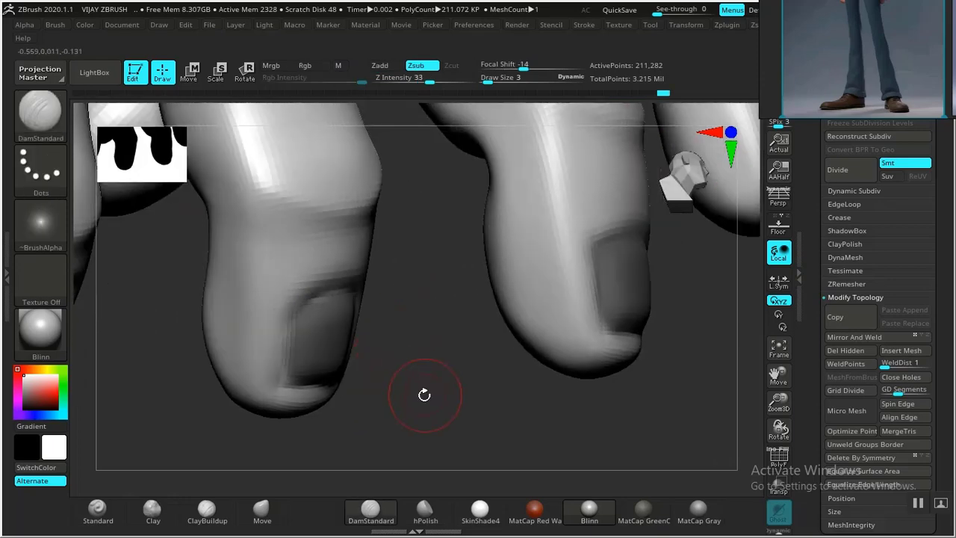
mouse_move(424, 394)
left_mouse_down()
mouse_move(384, 356)
mouse_move(299, 331)
left_mouse_up()
key("ctrl")
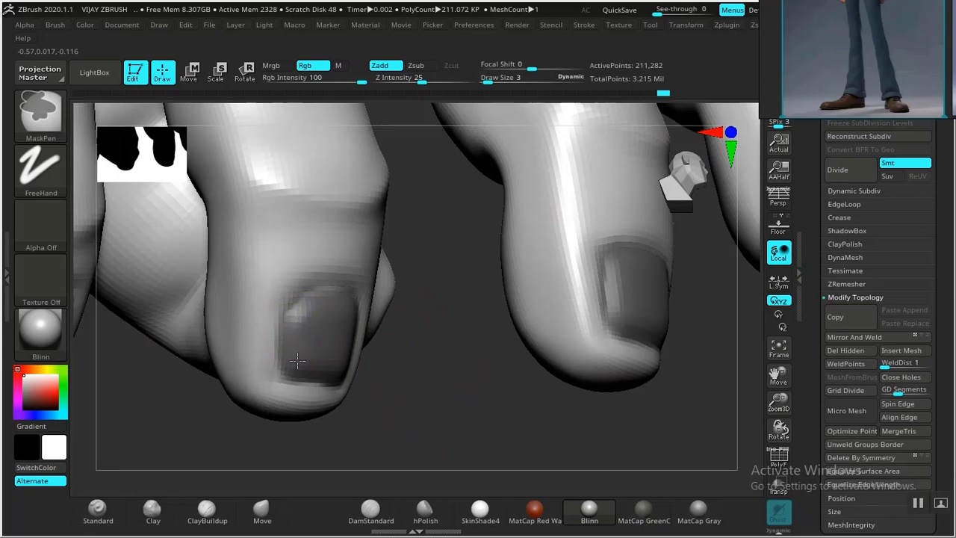
Fill in the ring fingernail mask along its side edge and tip with MaskPen
left_click(297, 361, "ctrl")
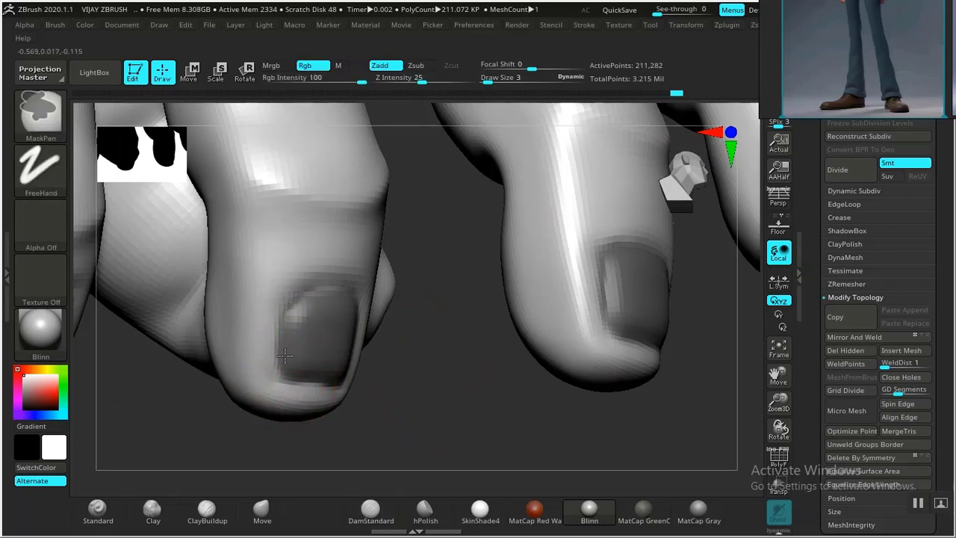
left_click(284, 367, "ctrl")
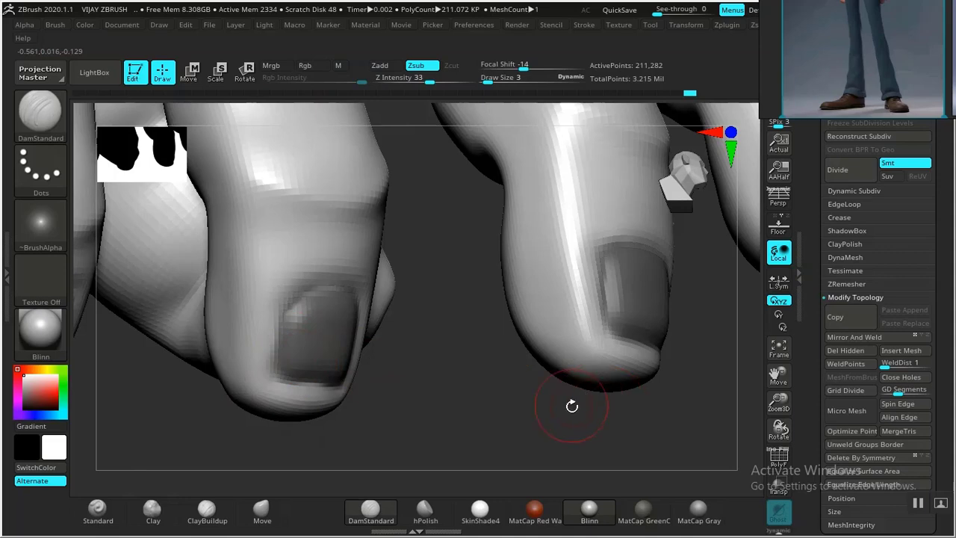
left_click_drag(508, 403, 403, 292, "alt")
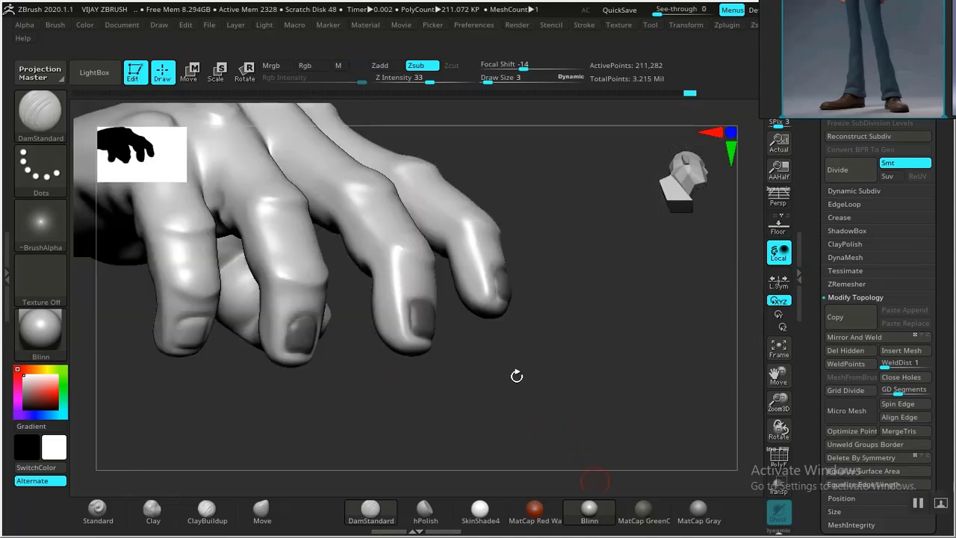
left_click_drag(516, 376, 452, 357)
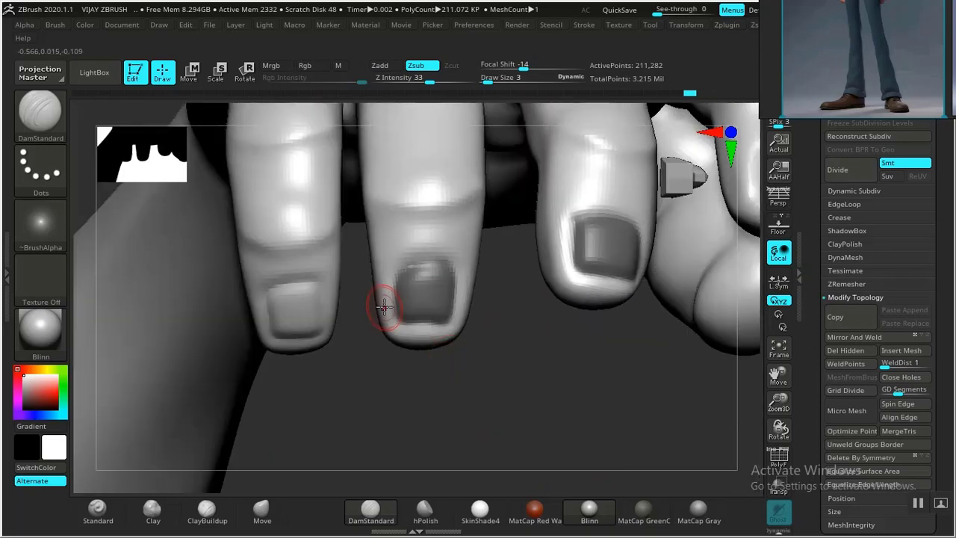
Mask the whole little fingernail inside its carved outline with MaskPen at draw size 3
key("ctrl")
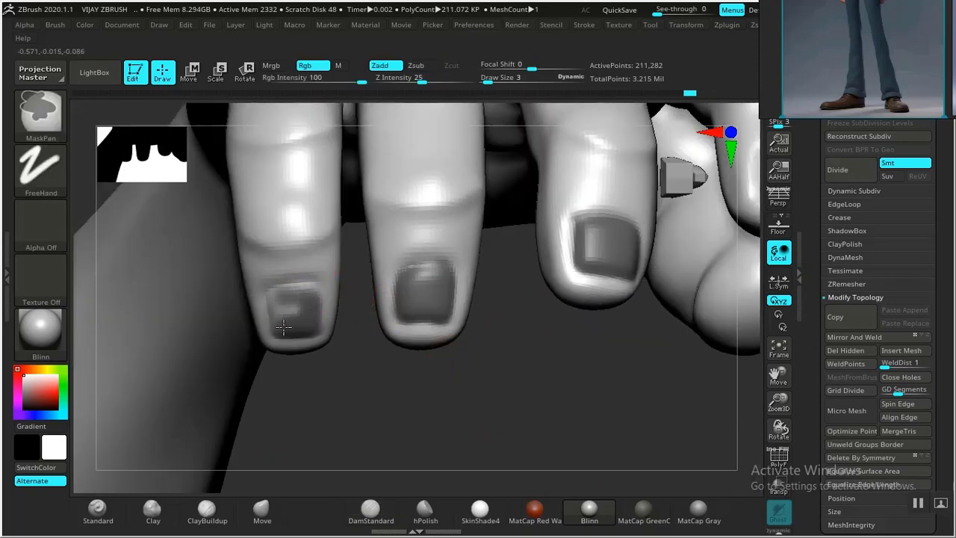
mouse_move(336, 389)
left_mouse_down()
mouse_move(358, 413)
mouse_move(326, 396)
mouse_move(391, 405)
mouse_move(394, 431)
mouse_move(388, 427)
mouse_move(420, 448)
mouse_move(480, 439)
mouse_move(413, 319)
left_mouse_up()
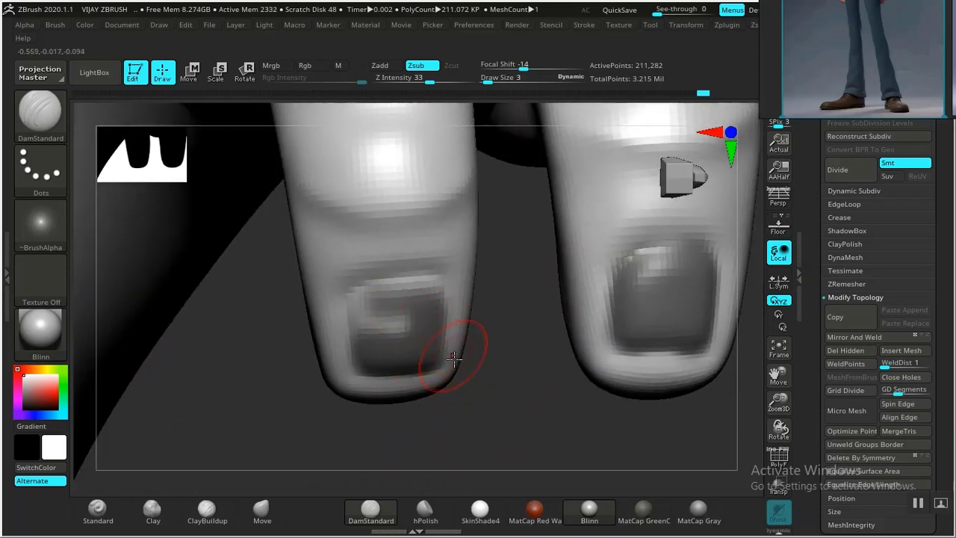
left_click_drag(453, 358, 476, 387)
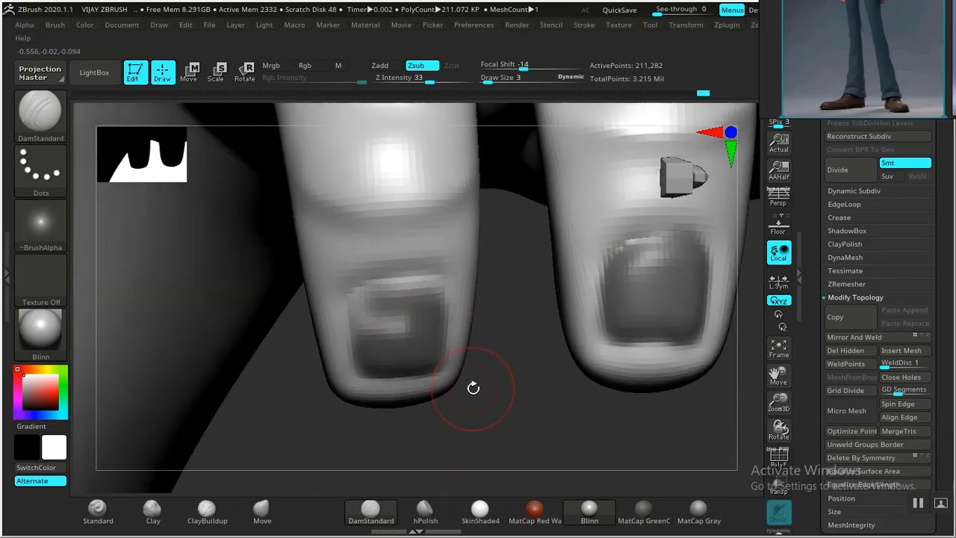
left_click_drag(477, 434, 418, 381)
mouse_move(403, 327)
left_mouse_down("ctrl")
mouse_move(371, 321)
mouse_move(399, 297)
mouse_move(425, 302)
left_mouse_up("ctrl")
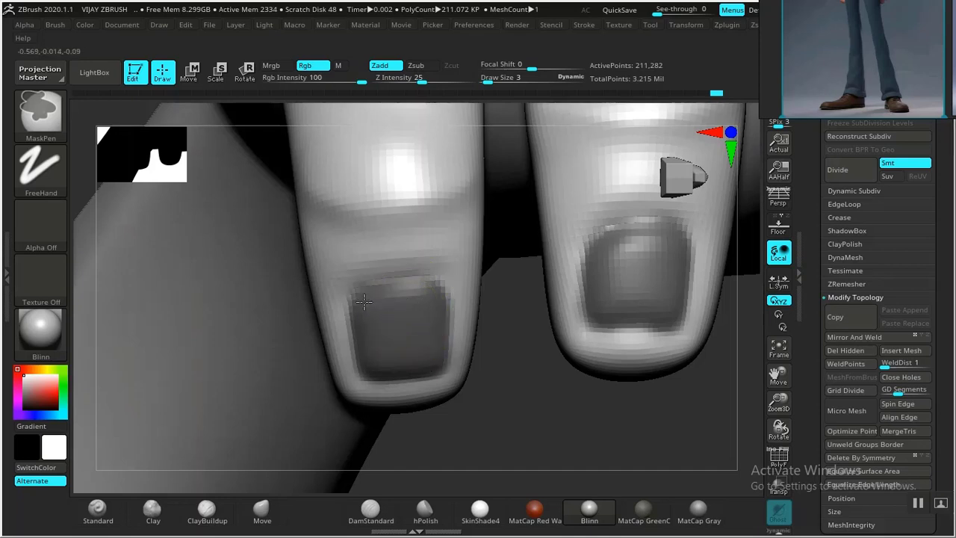
left_click_drag(372, 300, 395, 298, "ctrl")
Show the polyframe on the hand and turn the masked fingernails into a polygroup of their own
left_click_drag(530, 436, 398, 383, "alt")
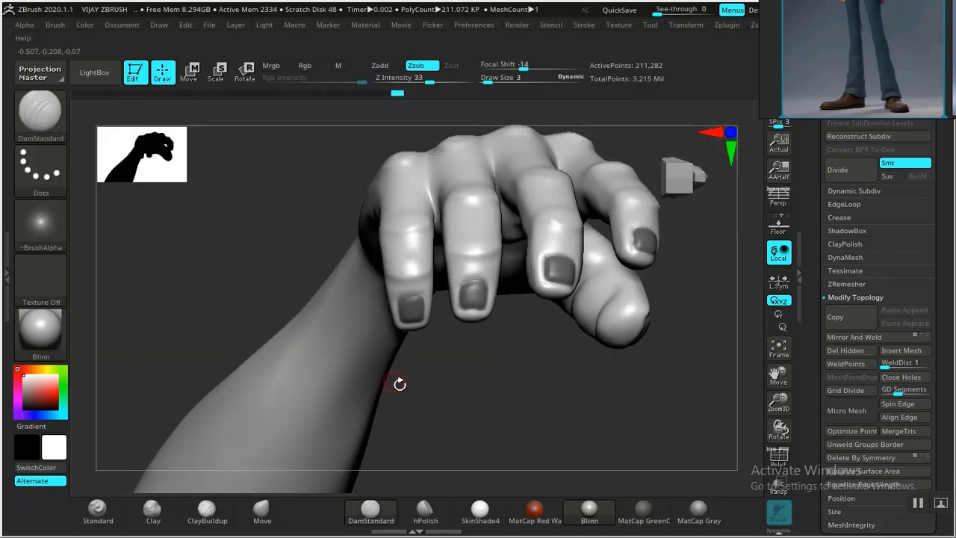
mouse_move(495, 418)
left_mouse_down("alt")
mouse_move(437, 358)
mouse_move(495, 446)
mouse_move(527, 382)
mouse_move(587, 431)
mouse_move(390, 406)
mouse_move(430, 381)
mouse_move(426, 309)
mouse_move(386, 354)
mouse_move(441, 442)
mouse_move(444, 431)
mouse_move(471, 451)
mouse_move(490, 442)
mouse_move(501, 375)
mouse_move(498, 482)
mouse_move(484, 425)
mouse_move(450, 373)
mouse_move(440, 450)
mouse_move(510, 425)
mouse_move(514, 393)
mouse_move(439, 410)
mouse_move(461, 393)
mouse_move(493, 418)
mouse_move(453, 368)
mouse_move(482, 390)
mouse_move(468, 383)
mouse_move(481, 381)
mouse_move(423, 352)
mouse_move(395, 384)
mouse_move(450, 391)
mouse_move(574, 330)
mouse_move(611, 376)
left_mouse_up("alt")
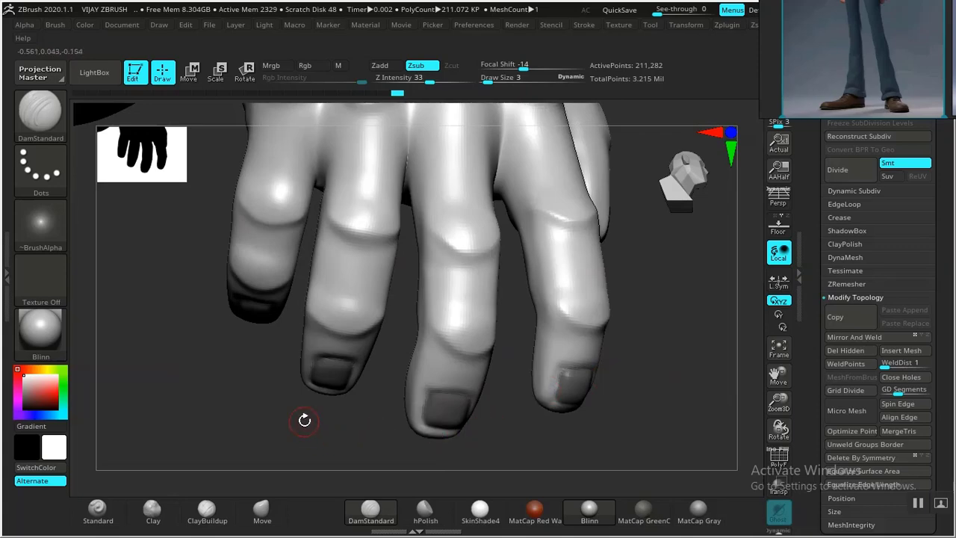
left_click_drag(232, 409, 260, 411)
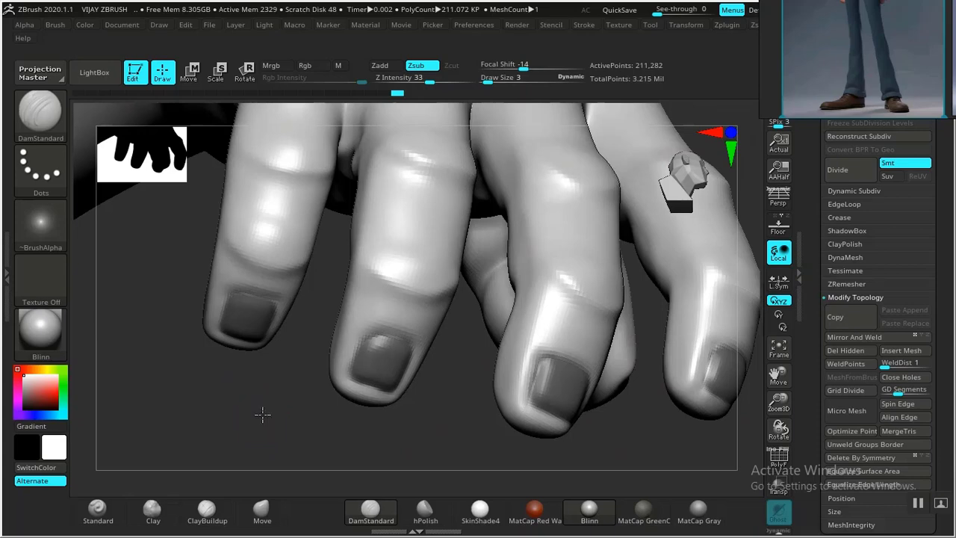
left_click_drag(262, 414, 322, 387)
mouse_move(276, 416)
left_mouse_down()
mouse_move(337, 411)
mouse_move(274, 426)
mouse_move(279, 431)
left_mouse_up()
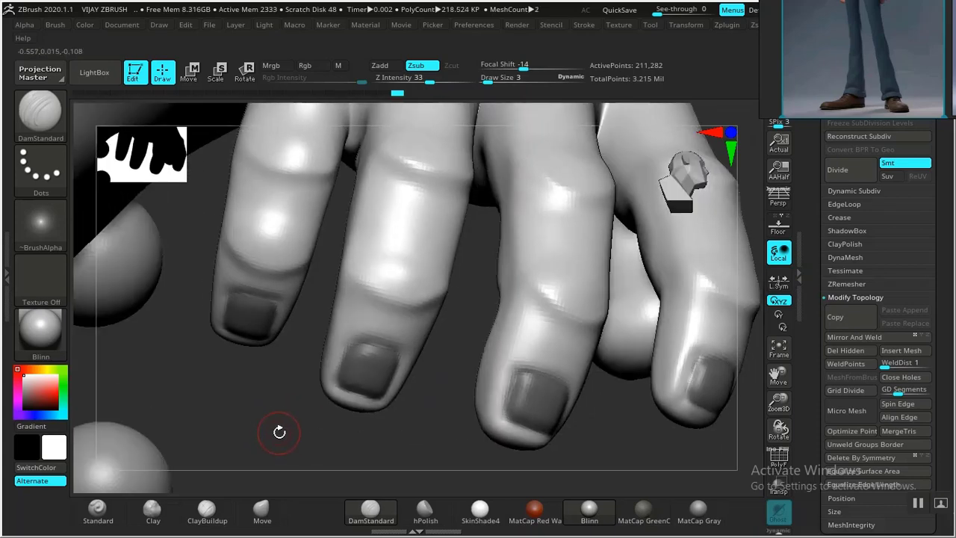
key("shift")
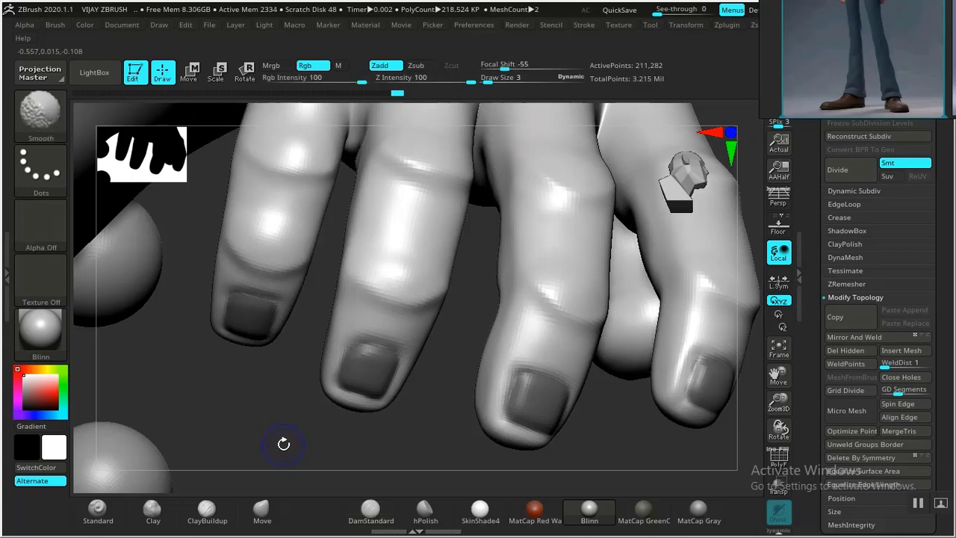
key("shift+f")
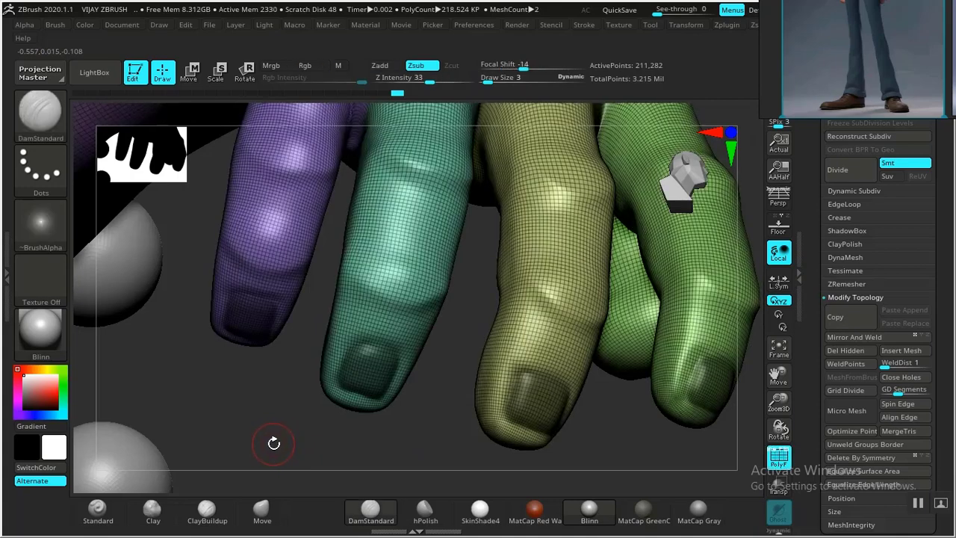
left_click_drag(253, 440, 279, 438)
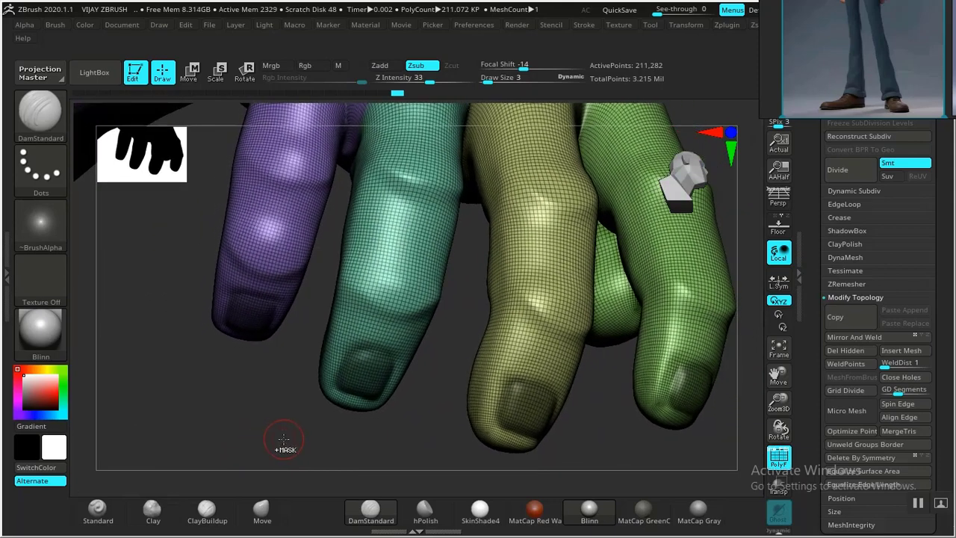
key("ctrl")
key("ctrl+w")
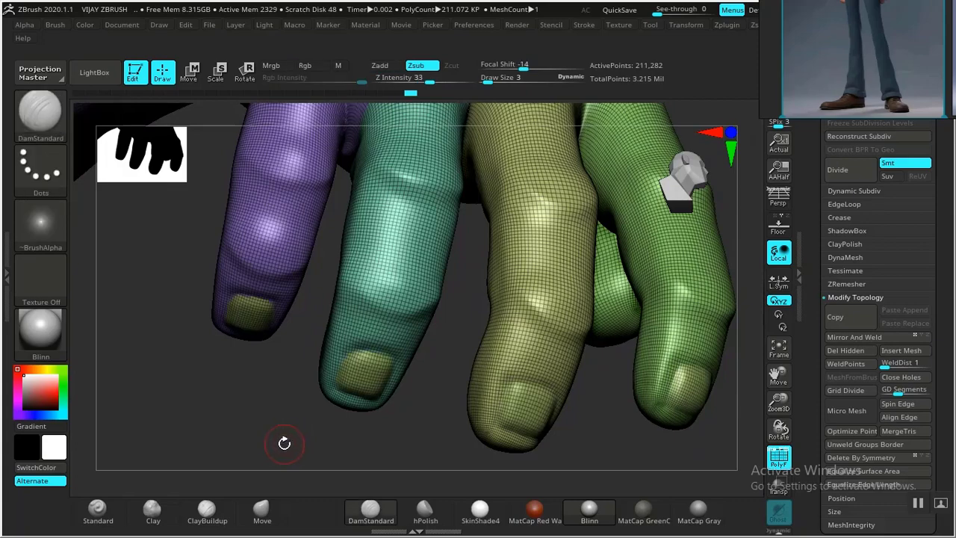
Isolate the fingernail polygroup so the fingers and the rest of the hand are hidden
mouse_move(255, 448)
left_mouse_down()
mouse_move(238, 441)
mouse_move(375, 407)
mouse_move(291, 356)
mouse_move(395, 420)
mouse_move(367, 429)
mouse_move(359, 410)
left_mouse_up()
left_click(377, 375, "ctrl+shift")
left_click_drag(290, 428, 451, 394)
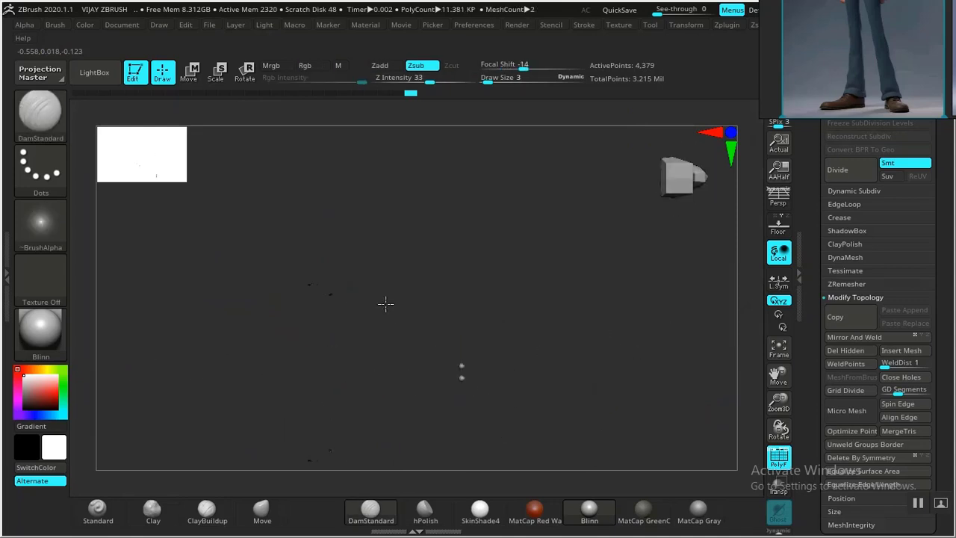
left_click_drag(420, 335, 421, 424)
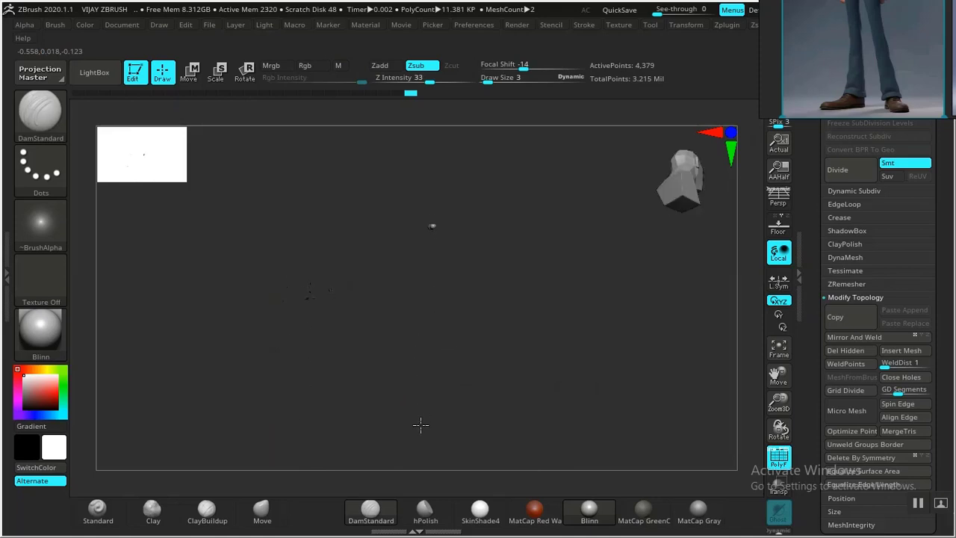
left_click_drag(443, 394, 563, 331)
key("f")
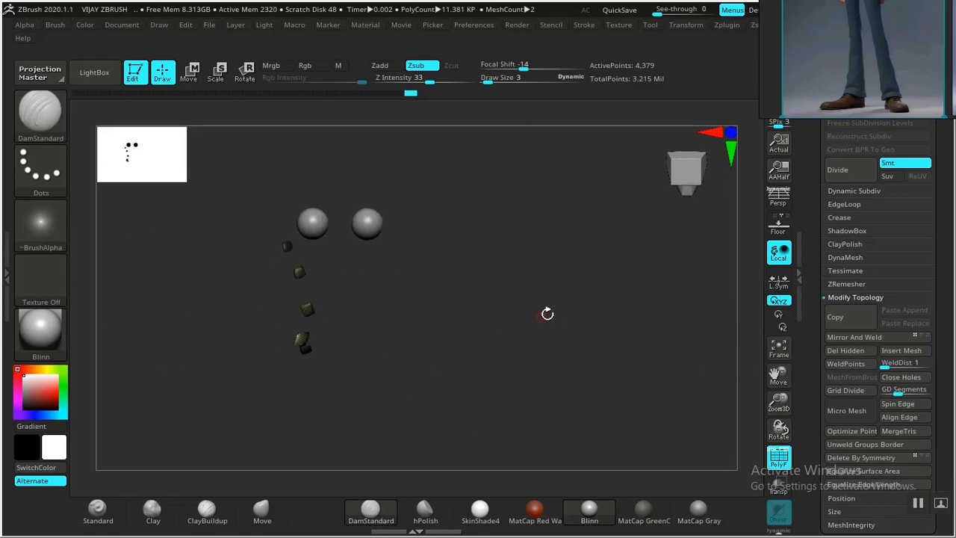
Delete the hidden hand geometry with Del Hidden, keeping only the fingernail pieces of both hands
left_click(843, 356)
left_click_drag(543, 319, 563, 343)
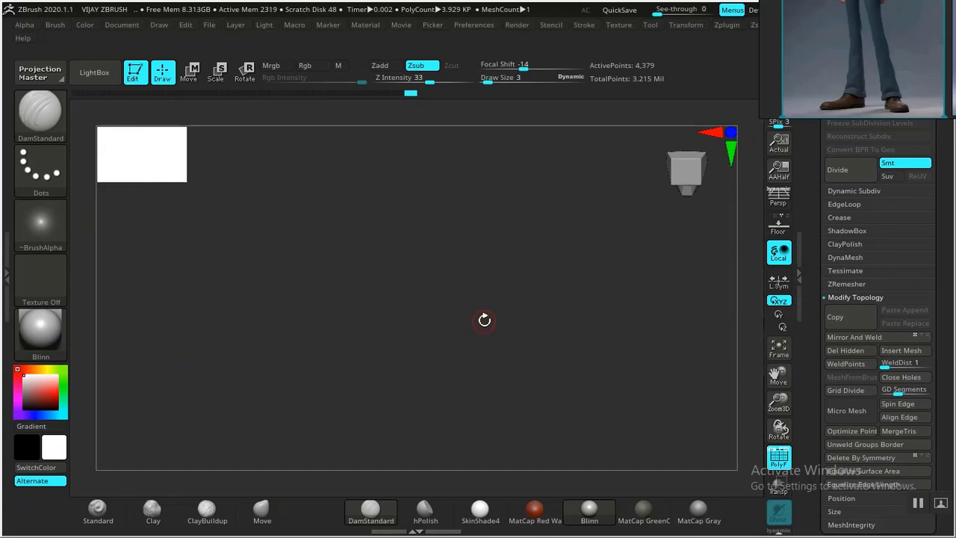
left_click_drag(484, 320, 536, 334)
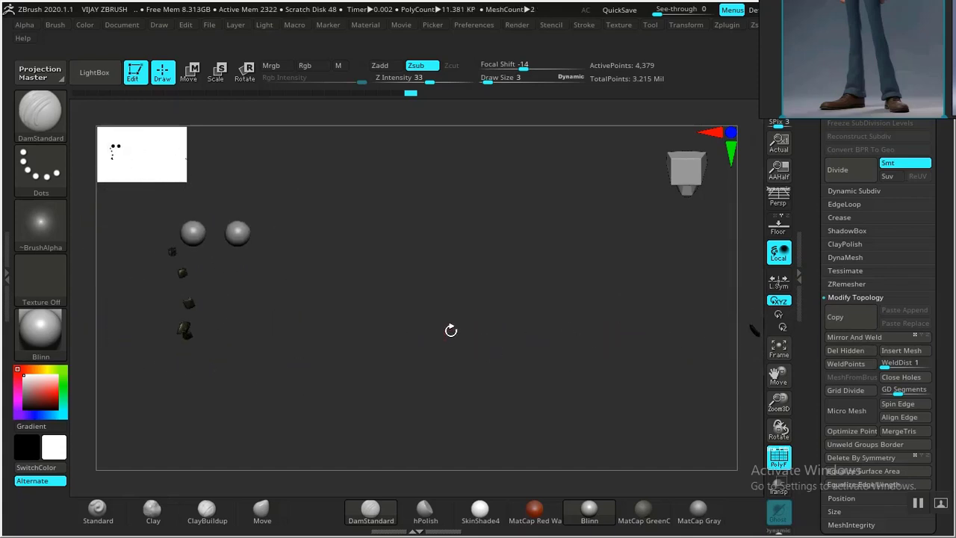
left_click_drag(451, 330, 422, 336)
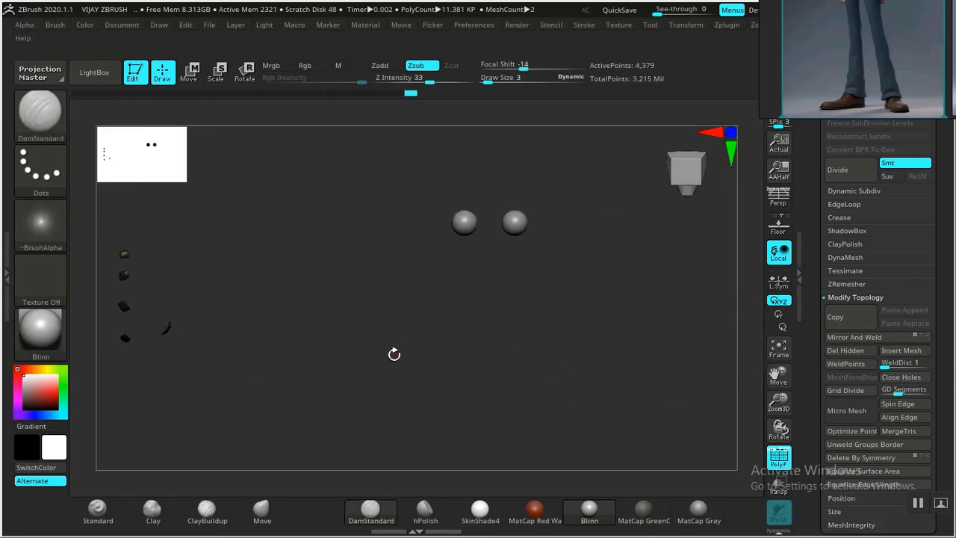
left_click_drag(466, 368, 462, 363)
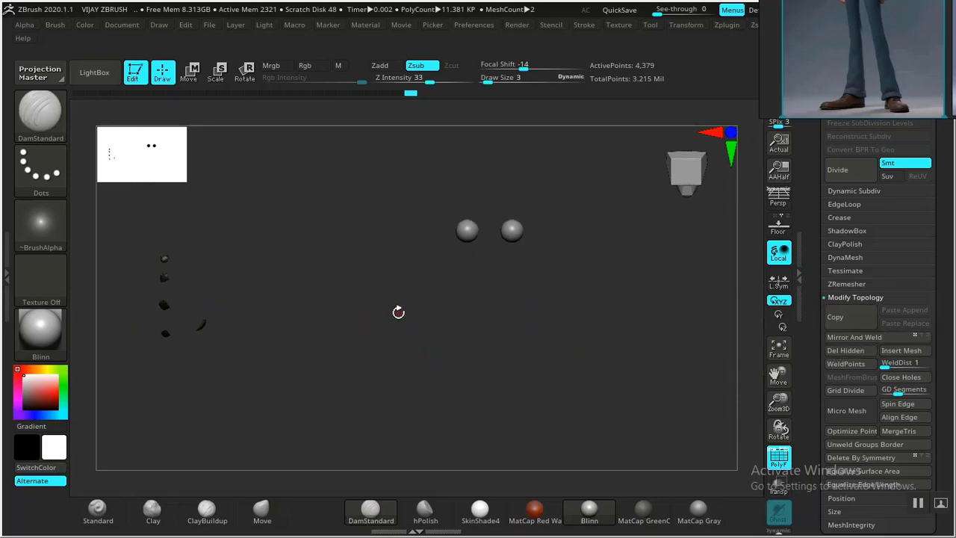
left_click(846, 350)
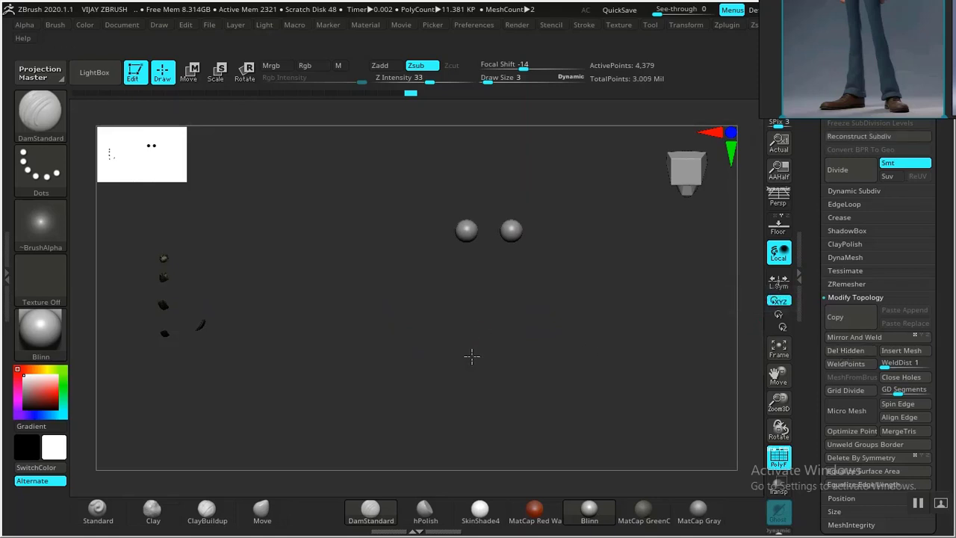
Mask the opposite hand's fingernails, assign them a separate polygroup and hide them
left_click_drag(471, 356, 424, 362, "alt")
mouse_move(552, 221)
left_mouse_down("ctrl")
mouse_move(667, 440)
mouse_move(715, 443)
left_mouse_up("ctrl")
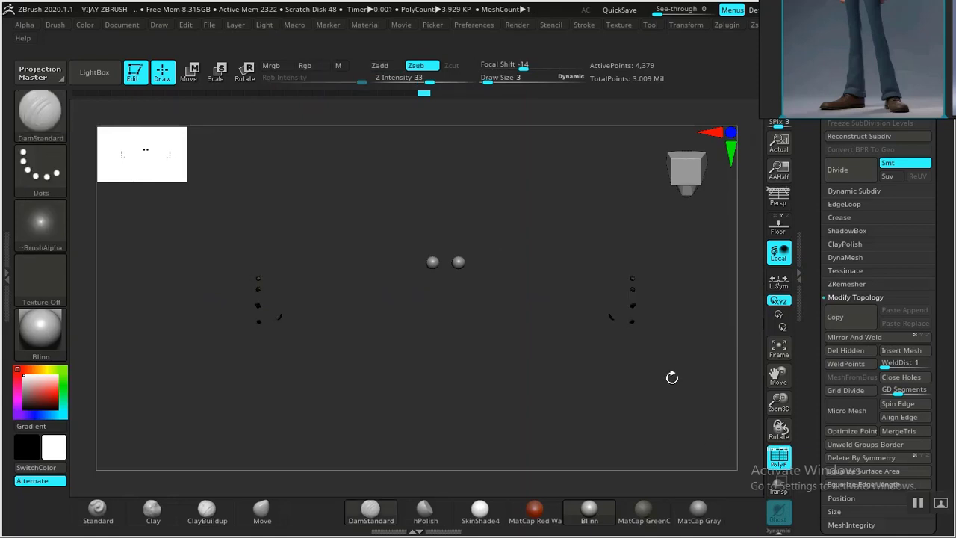
key("ctrl")
left_click_drag(670, 403, 530, 265, "ctrl")
key("ctrl")
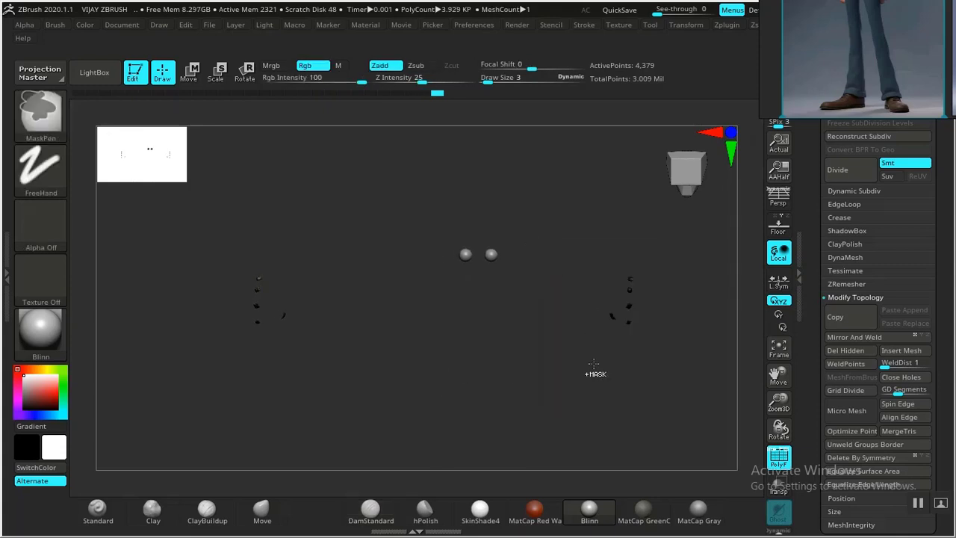
key("ctrl+w")
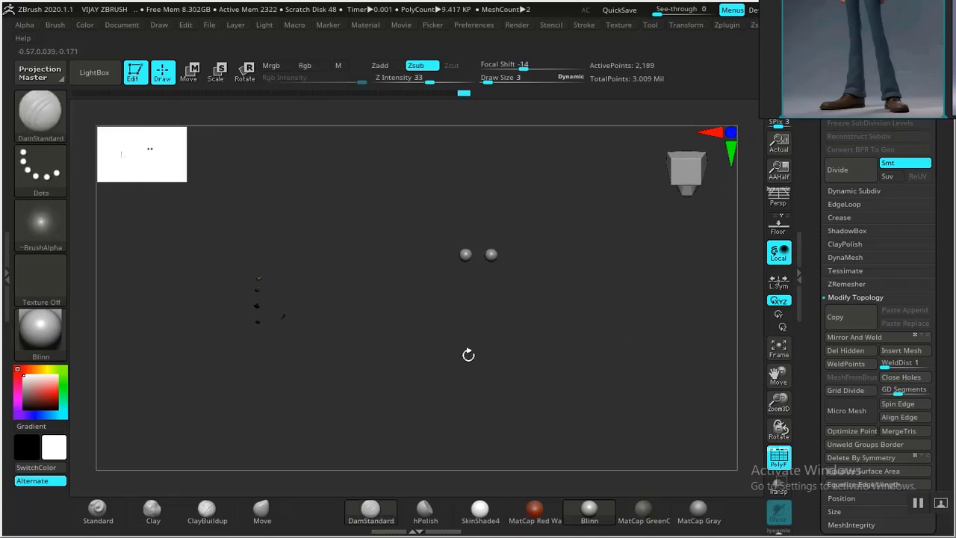
Delete the opposite hand's hidden fingernails with Del Hidden, keeping one hand's set
left_click_drag(521, 360, 486, 399, "alt")
left_click_drag(426, 349, 601, 345, "alt")
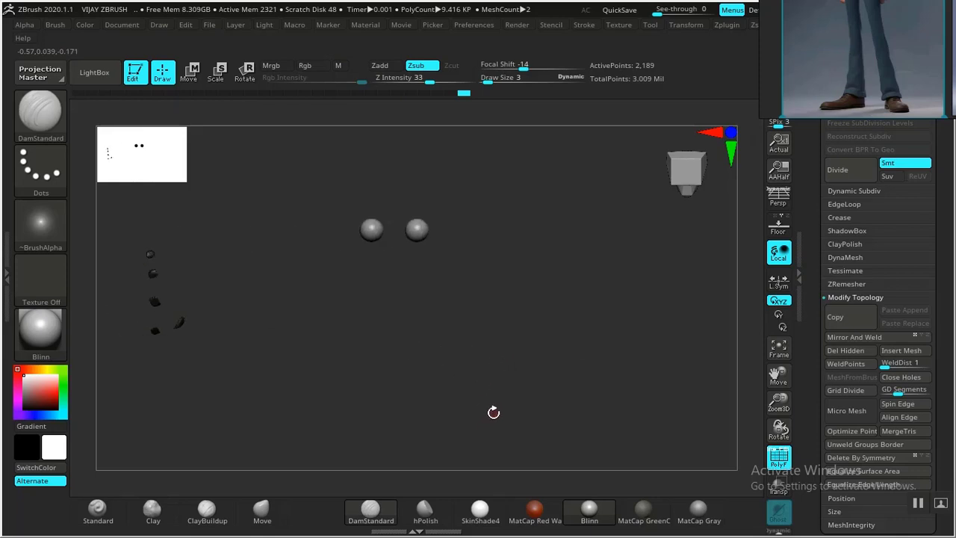
left_click_drag(390, 358, 635, 321)
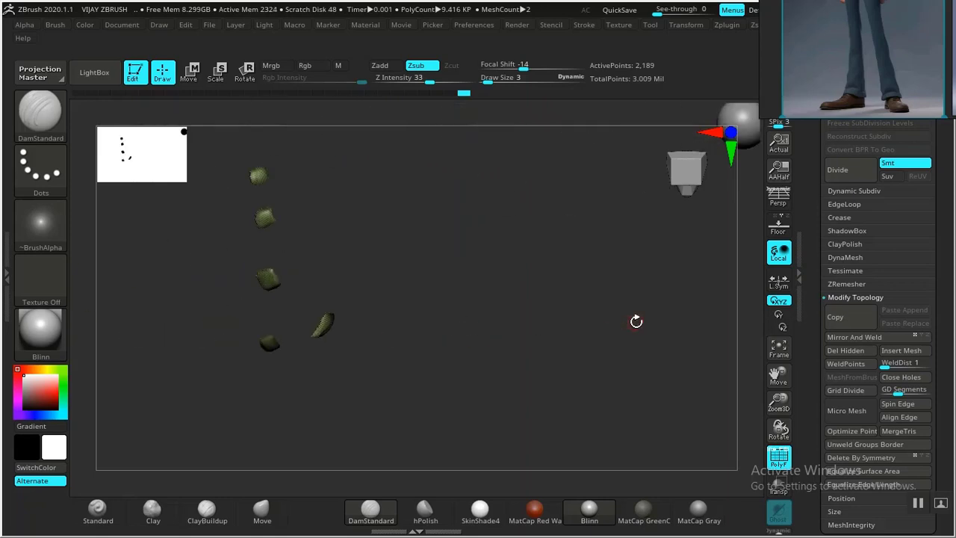
left_click(845, 355)
mouse_move(510, 366)
left_mouse_down()
mouse_move(506, 355)
mouse_move(503, 366)
left_mouse_up()
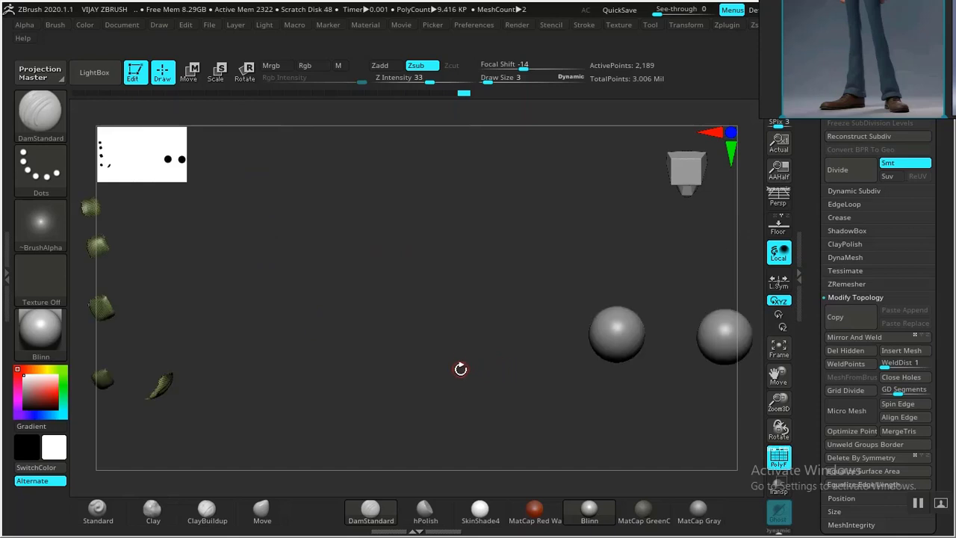
Smooth the jagged borders of the fingernail pieces by applying Polish By Features twice
left_click_drag(461, 405, 522, 314)
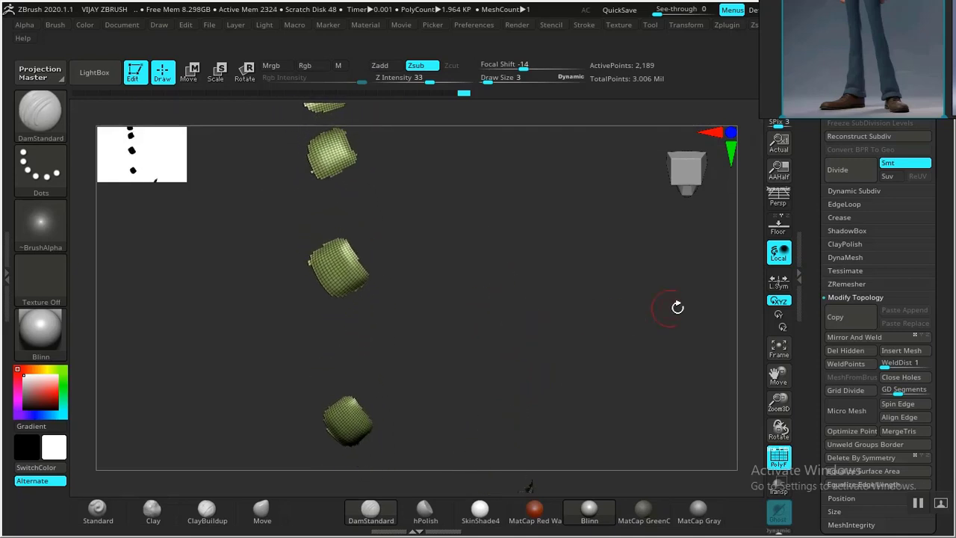
scroll(811, 400, "down", 8)
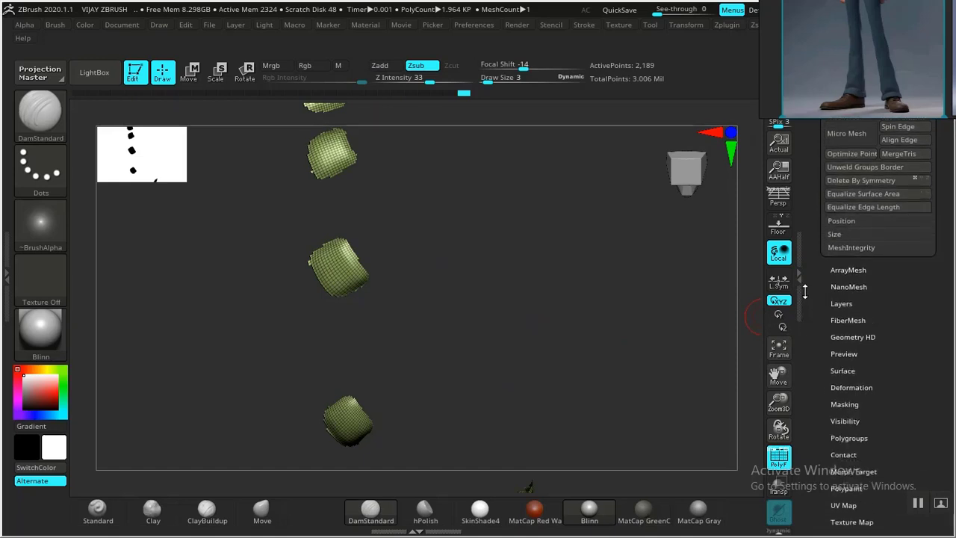
left_click(848, 370)
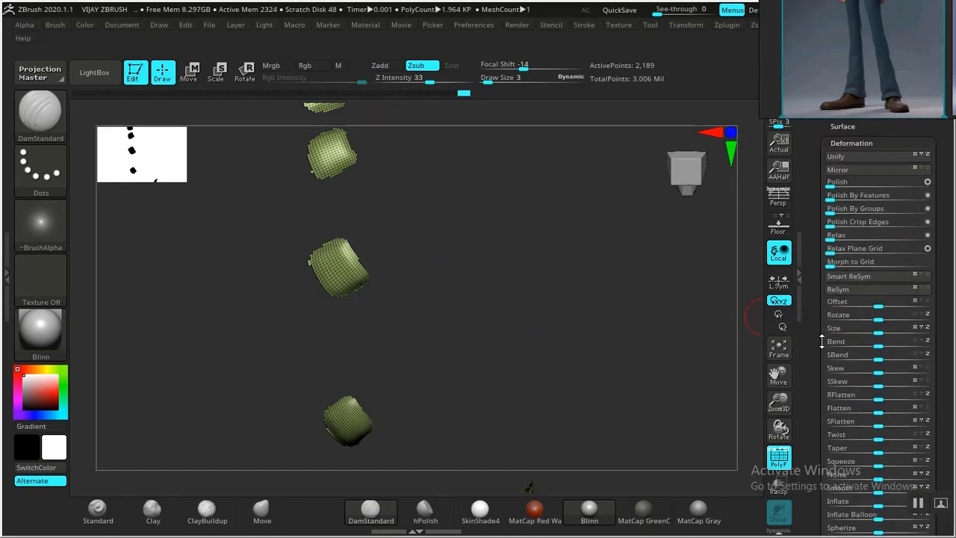
left_click(834, 200)
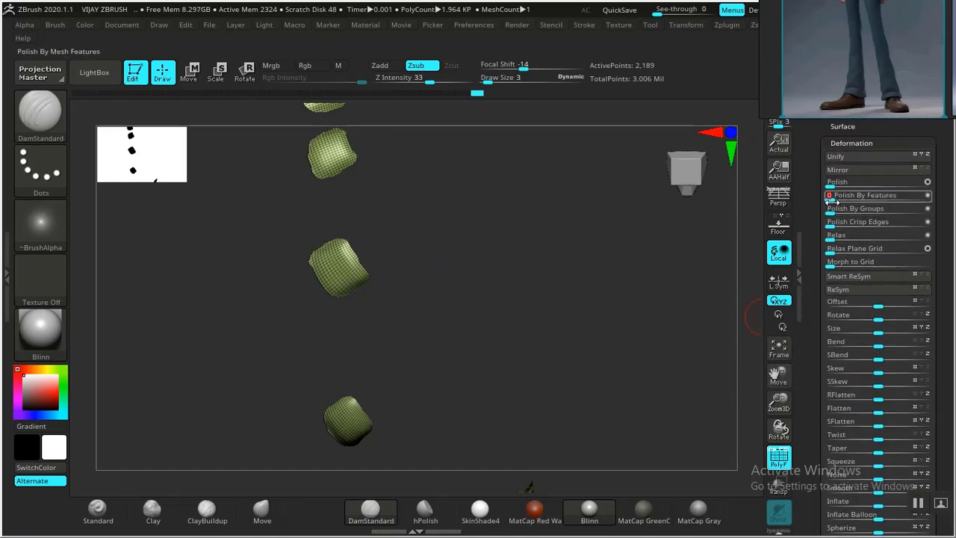
left_click(836, 200)
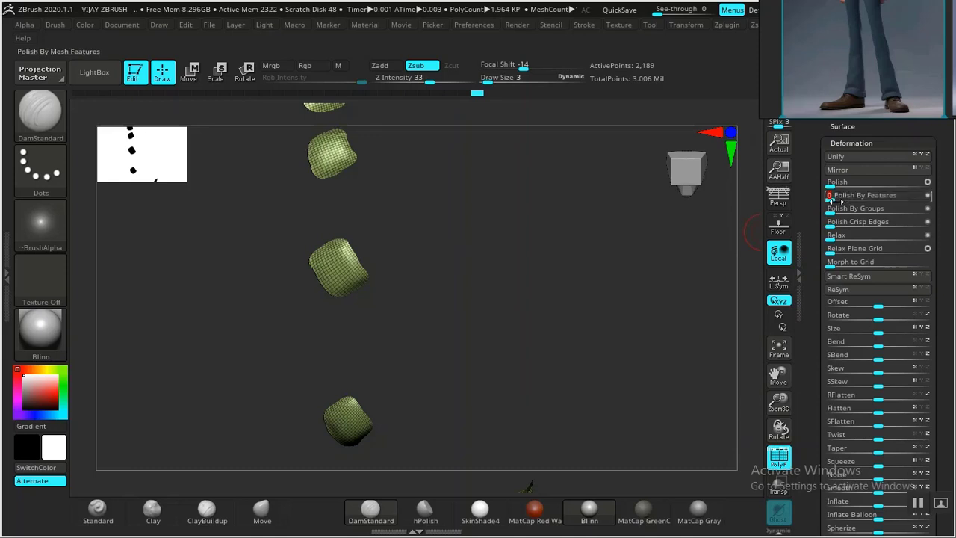
Smooth the fingernail borders further by applying Polish By Features at 13
left_click_drag(829, 200, 842, 200)
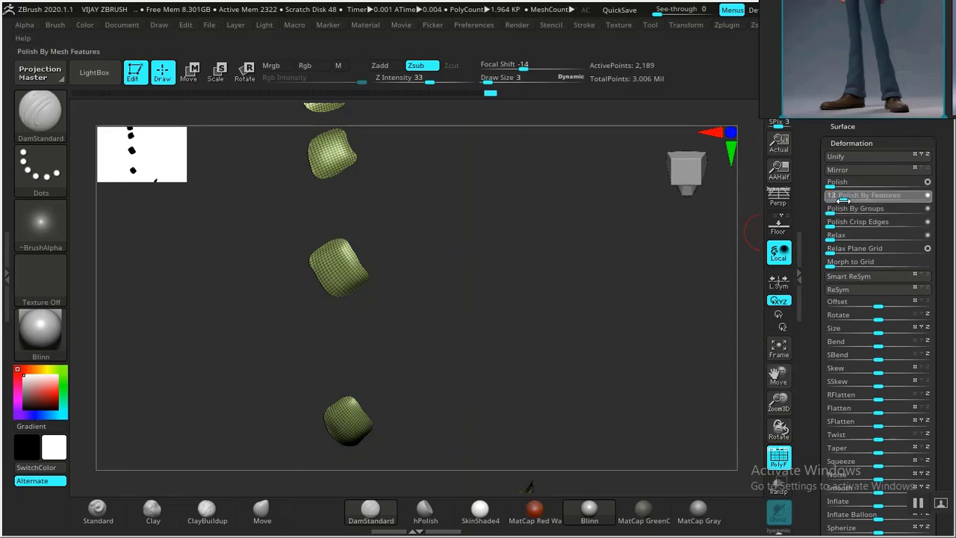
left_click(845, 198)
mouse_move(603, 312)
left_mouse_down()
mouse_move(580, 294)
mouse_move(580, 369)
mouse_move(584, 352)
mouse_move(568, 351)
mouse_move(505, 381)
mouse_move(527, 344)
mouse_move(580, 292)
mouse_move(580, 233)
mouse_move(514, 339)
mouse_move(560, 335)
mouse_move(547, 323)
mouse_move(508, 335)
mouse_move(507, 313)
mouse_move(469, 276)
mouse_move(468, 264)
mouse_move(471, 276)
mouse_move(535, 292)
mouse_move(512, 259)
mouse_move(418, 262)
mouse_move(411, 279)
left_mouse_up()
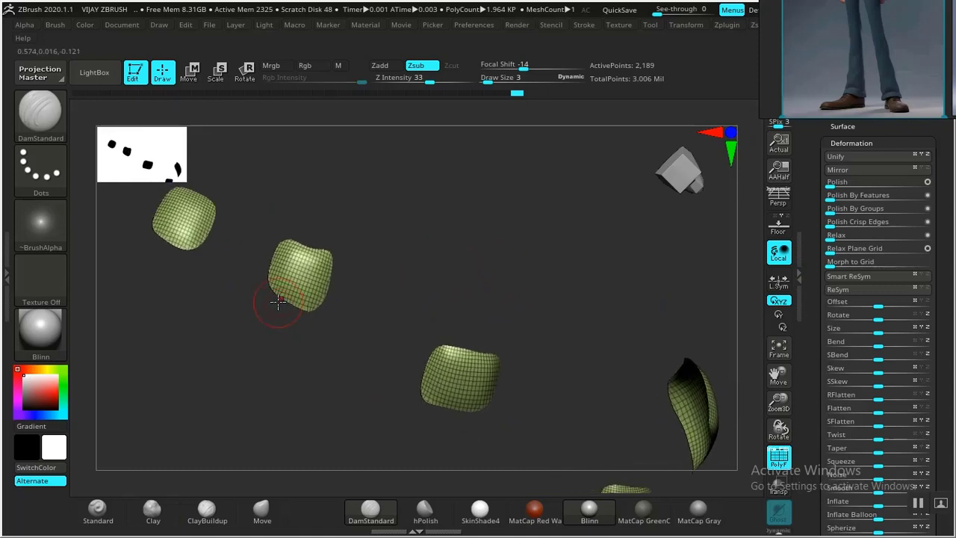
Round out a fingernail's lower edge with the Move brush and apply Polish By Features and Polish By Groups to the nails
left_click(261, 511)
left_click_drag(270, 295, 271, 310)
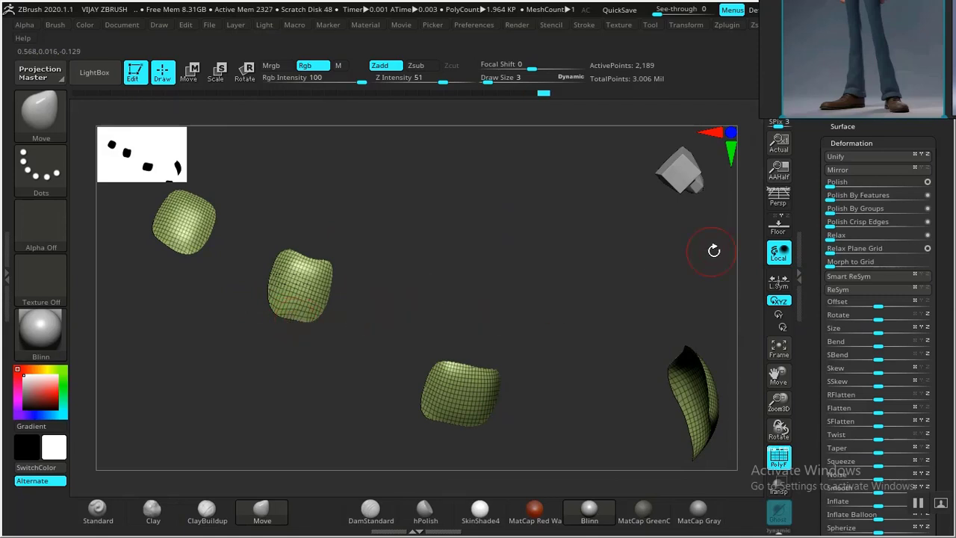
left_click(830, 196)
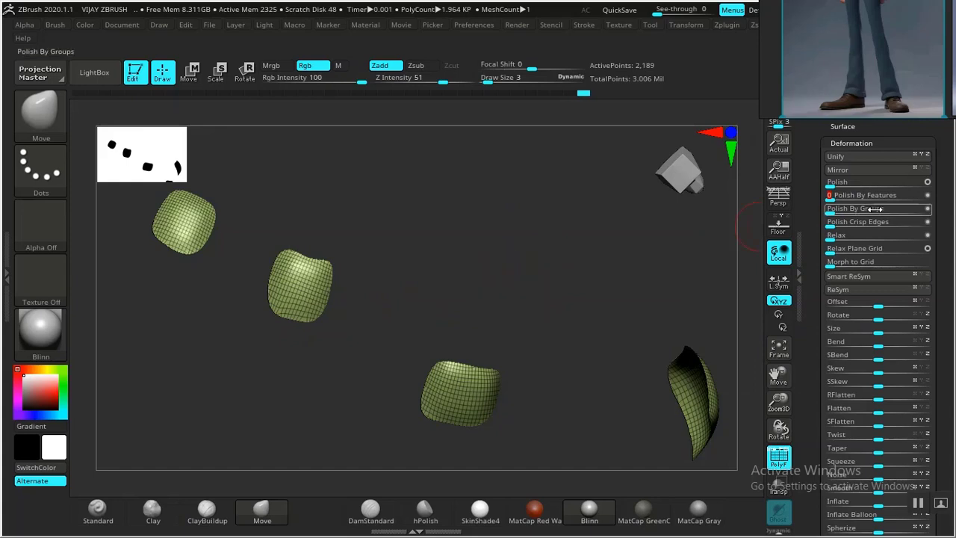
left_click(832, 210)
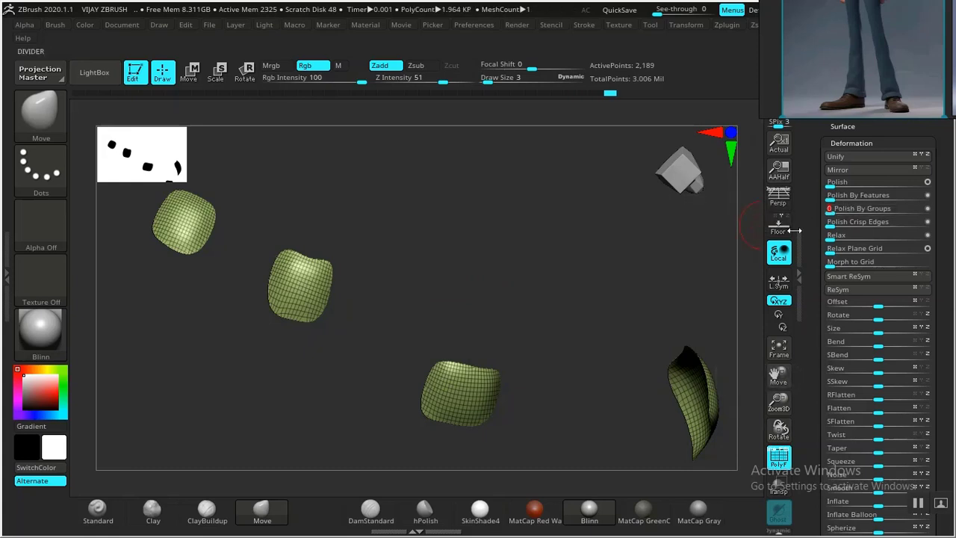
left_click_drag(559, 284, 613, 284)
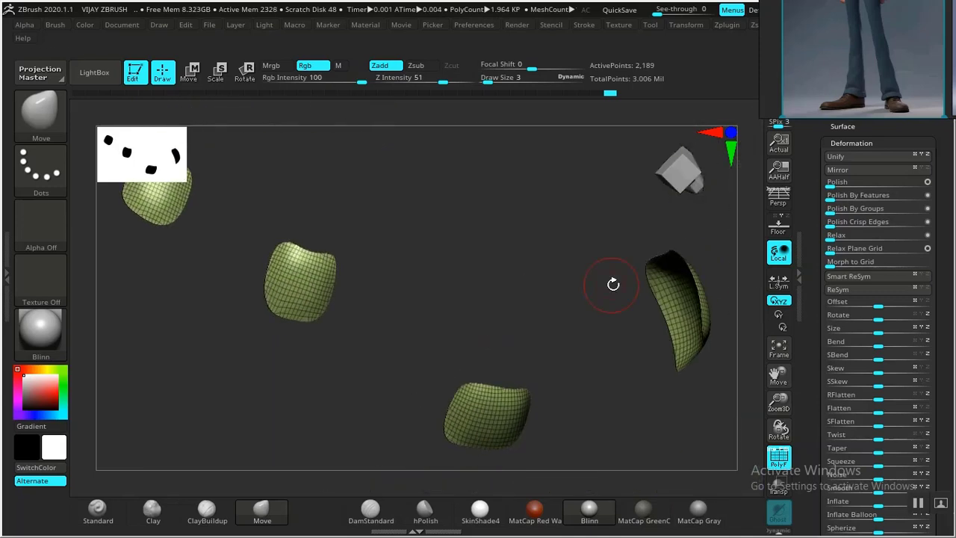
Open the ZRemesher settings in the Geometry section and turn off Adapt
left_click_drag(810, 388, 816, 348)
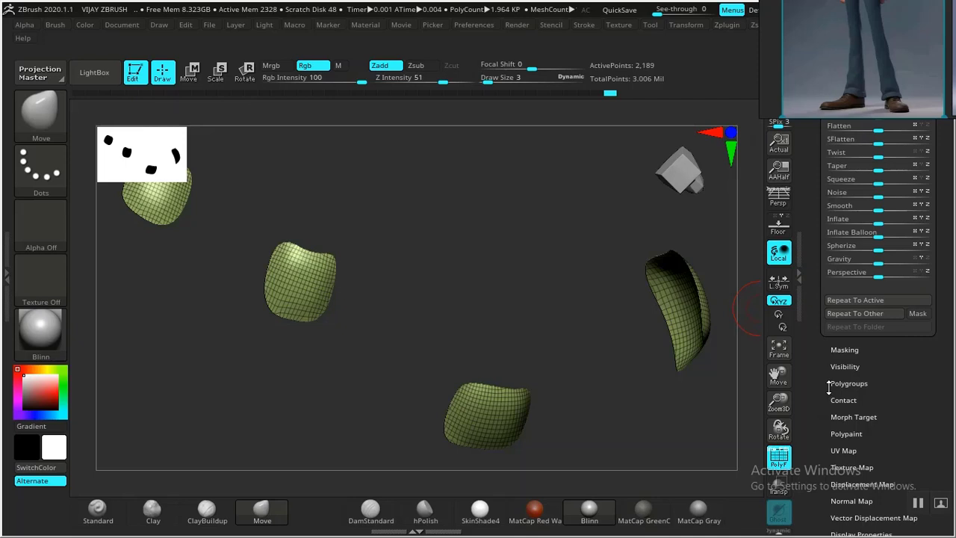
left_click_drag(818, 439, 835, 359)
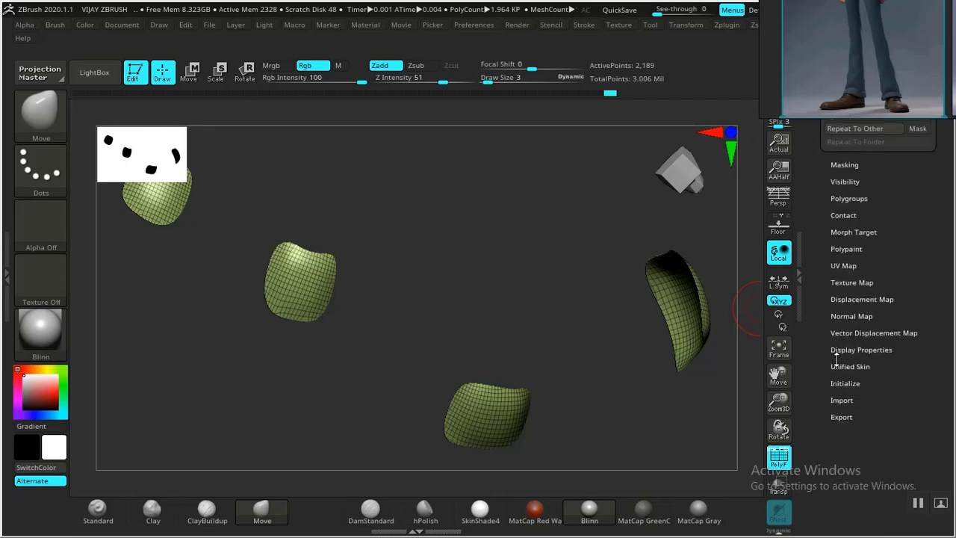
left_click_drag(828, 290, 824, 364)
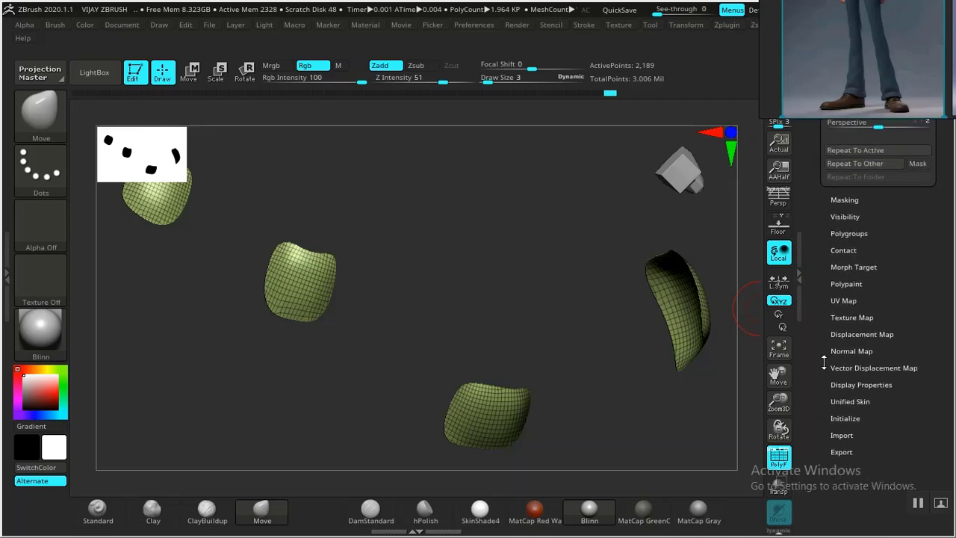
left_click_drag(823, 327, 820, 506)
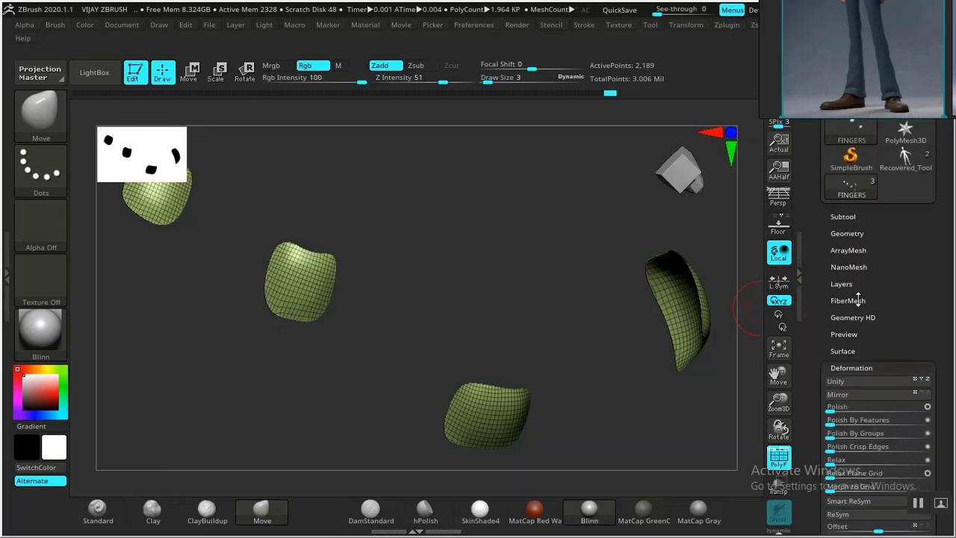
left_click(846, 233)
scroll(841, 321, "down", 5)
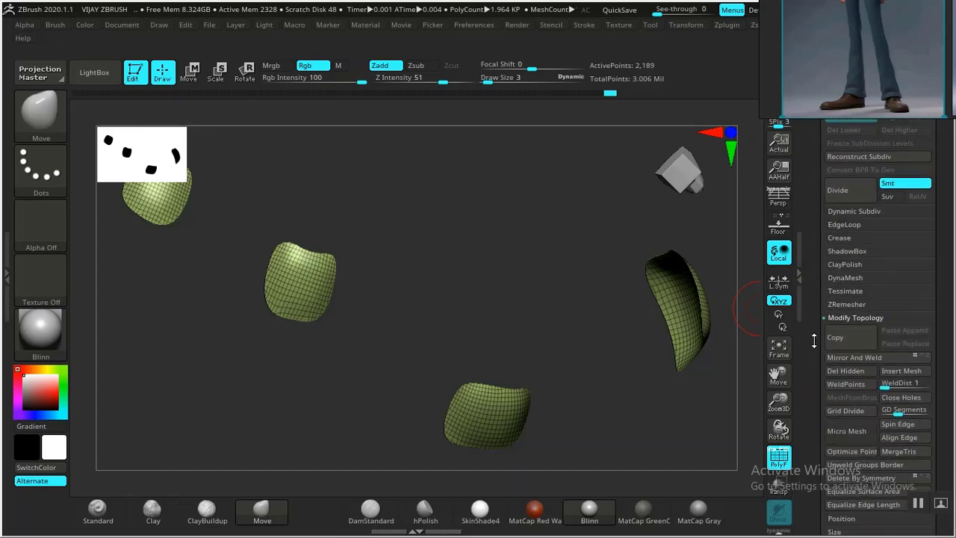
left_click(846, 299)
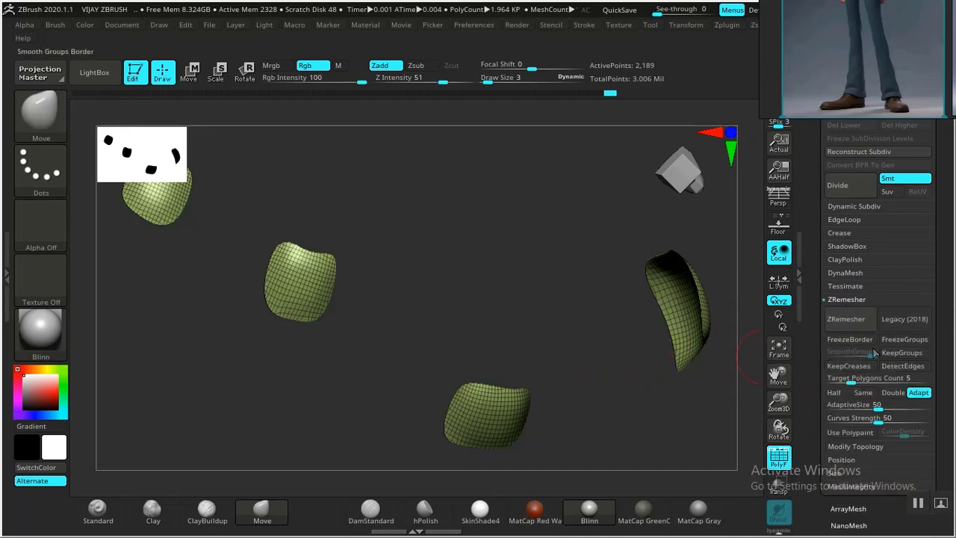
left_click(919, 392)
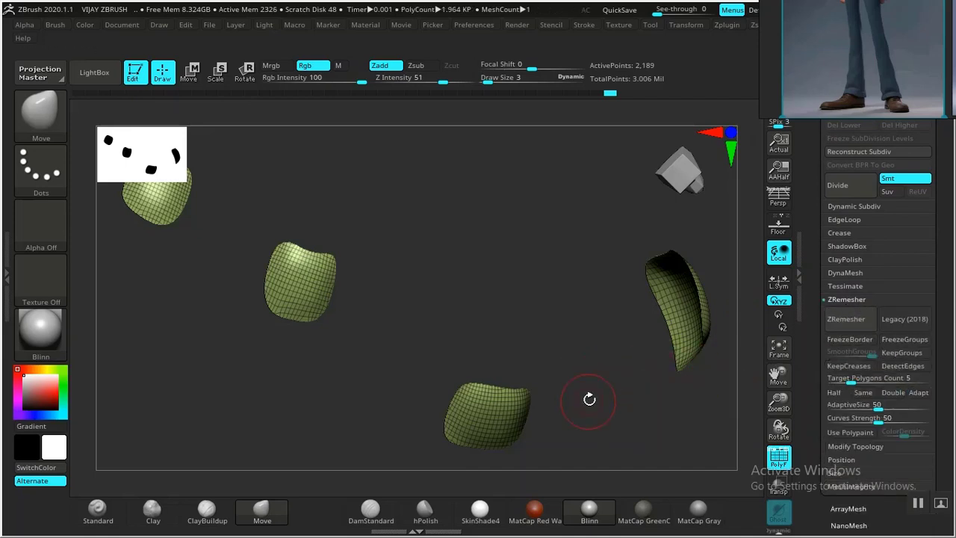
Remesh the fingernails with ZRemesher using KeepCreases, DetectEdges and KeepGroups, with SmoothGroups at 0
left_click_drag(589, 400, 581, 370)
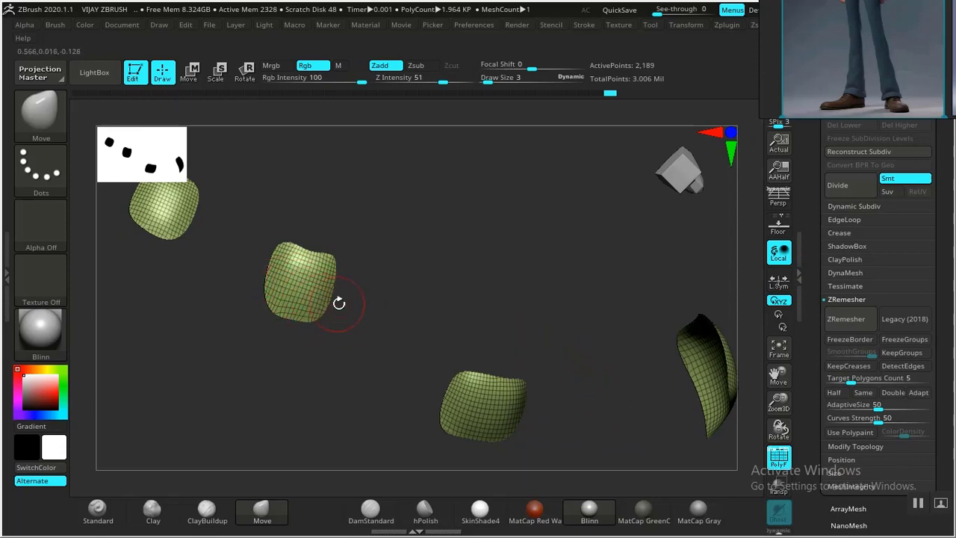
left_click_drag(381, 307, 399, 381, "alt")
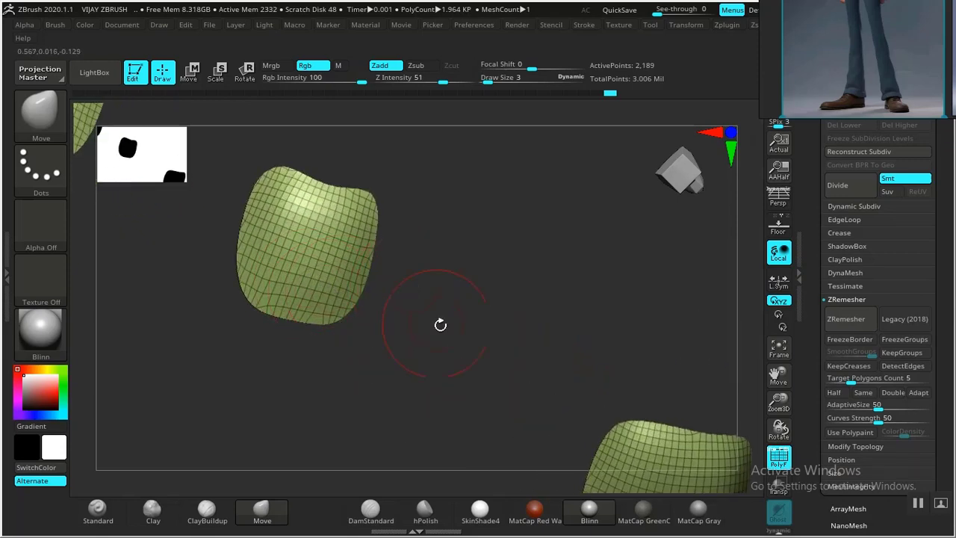
mouse_move(440, 325)
left_mouse_down("alt")
mouse_move(415, 311)
mouse_move(413, 320)
mouse_move(441, 311)
left_mouse_up("alt")
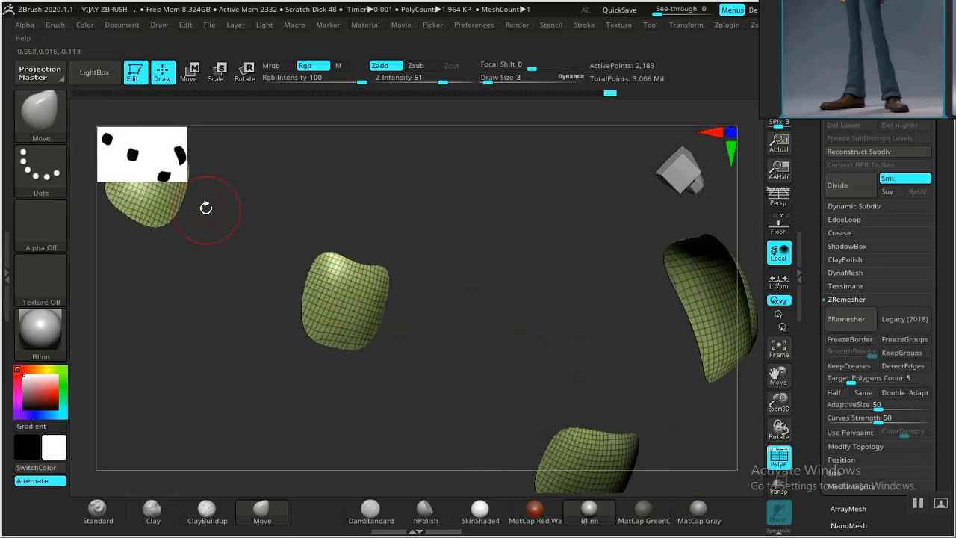
left_click_drag(417, 211, 291, 316)
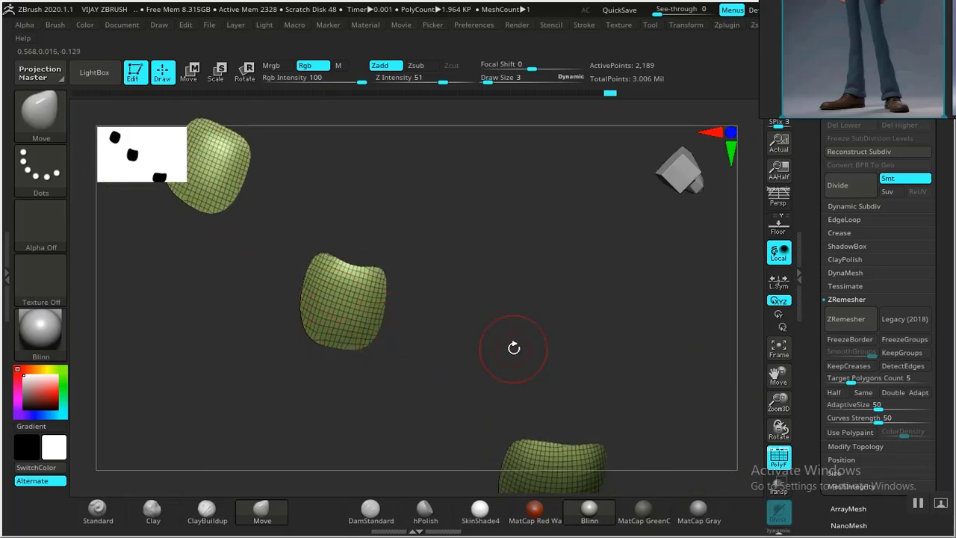
left_click_drag(514, 348, 488, 335)
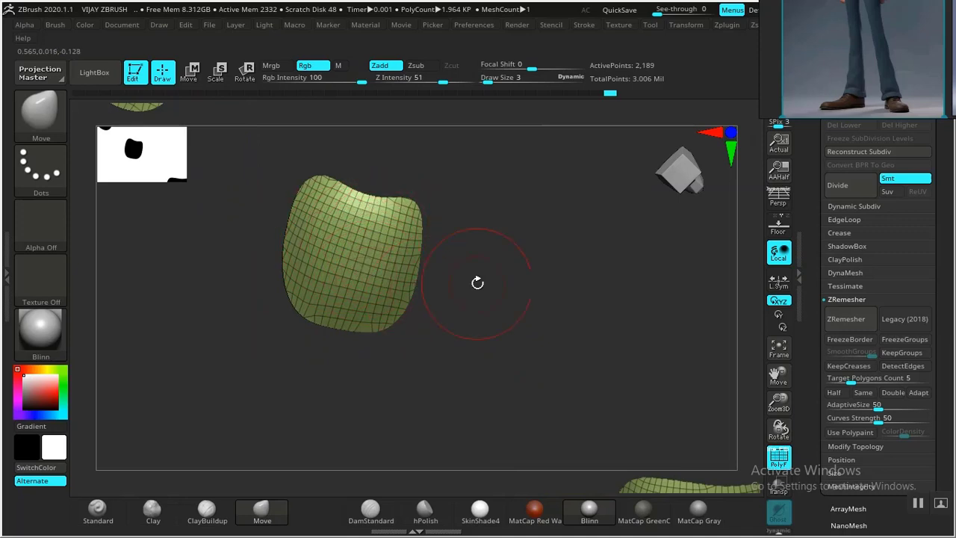
left_click(844, 379)
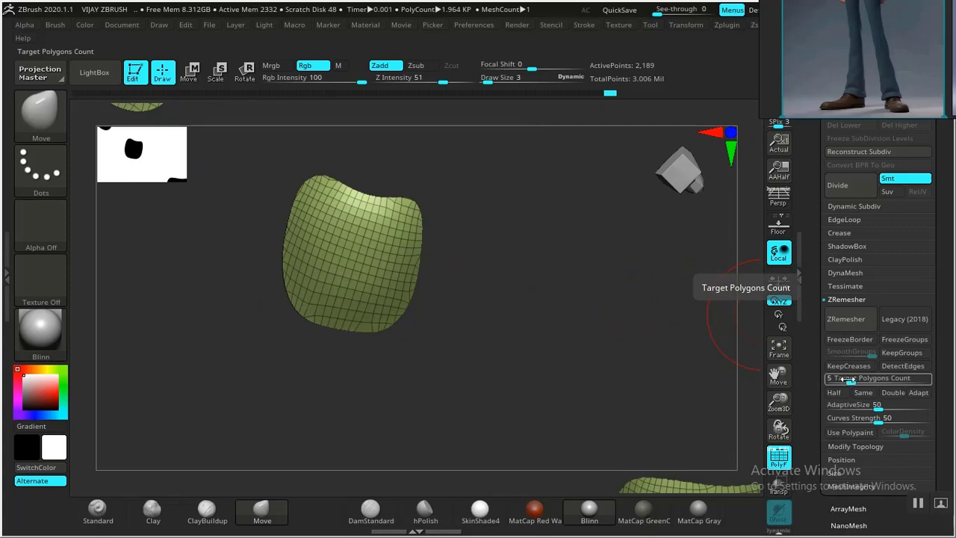
left_click(846, 366)
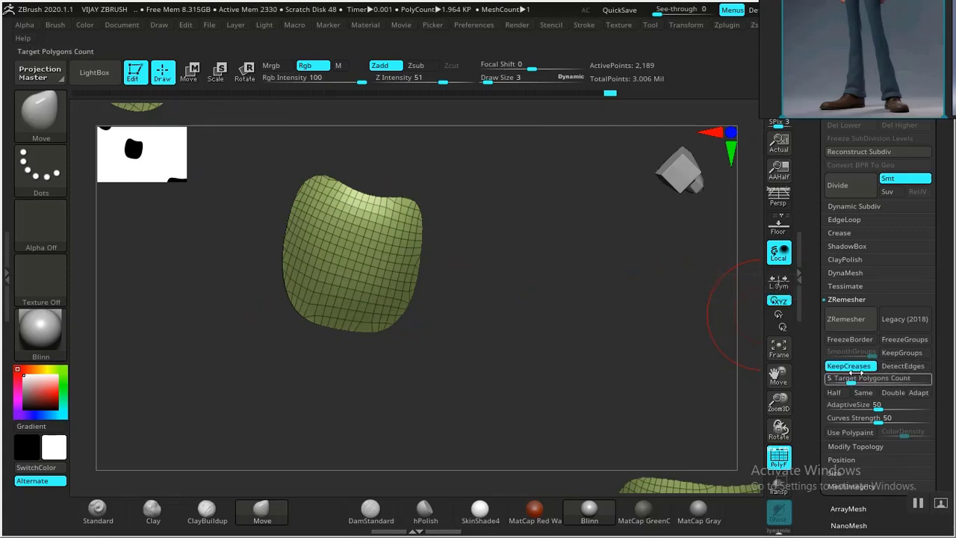
left_click(897, 366)
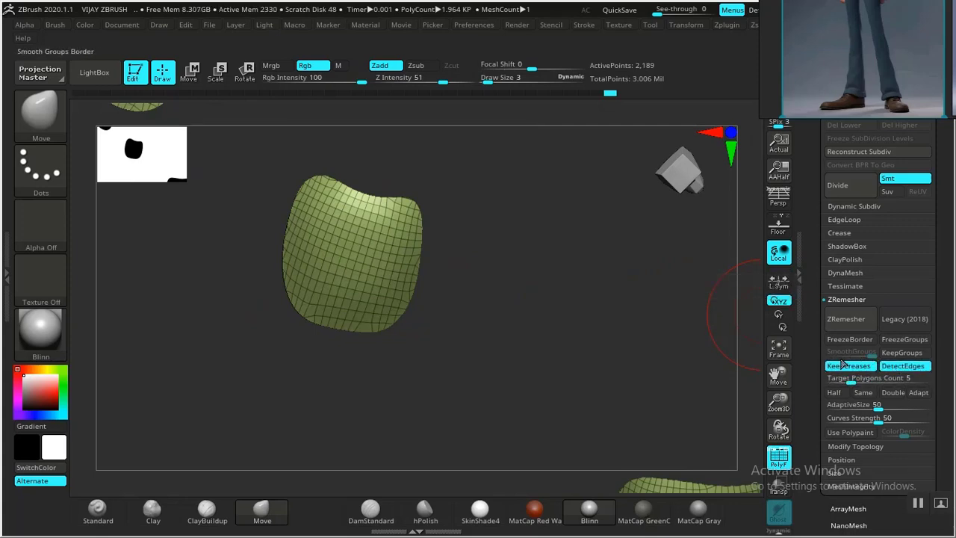
left_click_drag(552, 383, 609, 318, "alt")
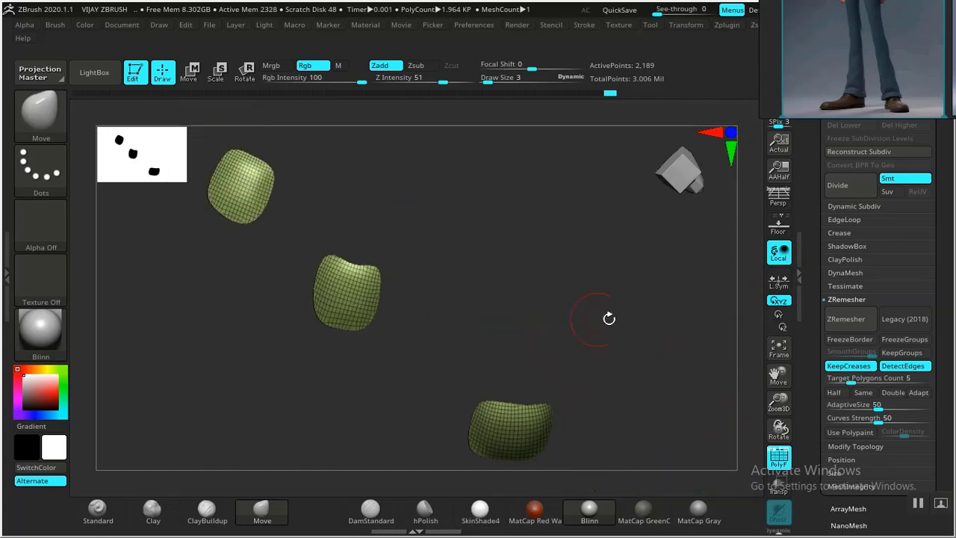
left_click(896, 354)
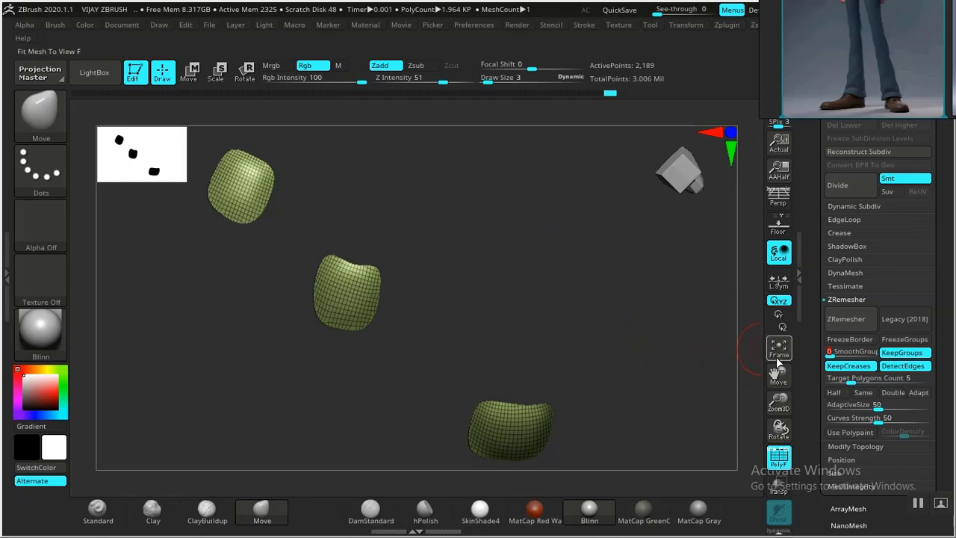
left_click(846, 321)
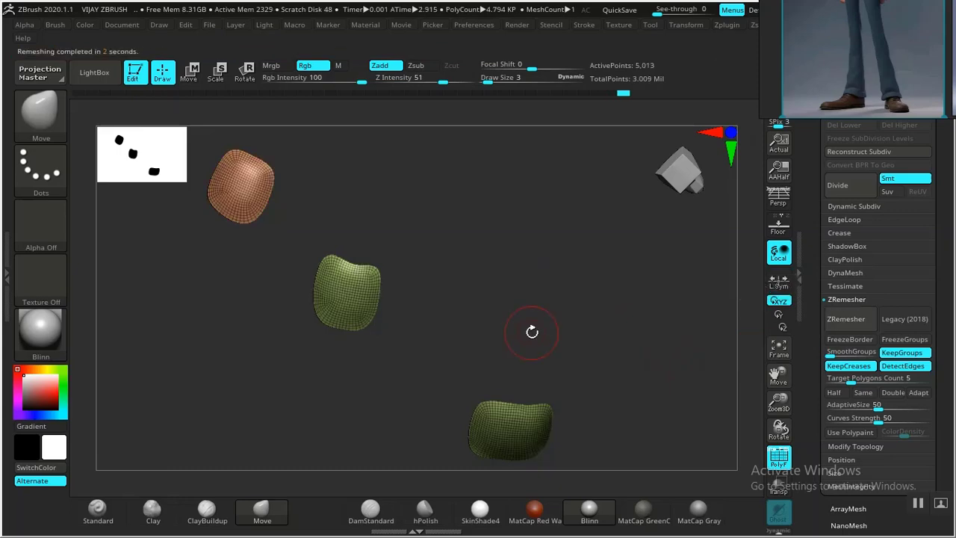
Remesh the fingernails again with ZRemesher, using the Half option to reduce the polygon count
left_click_drag(524, 288, 542, 284)
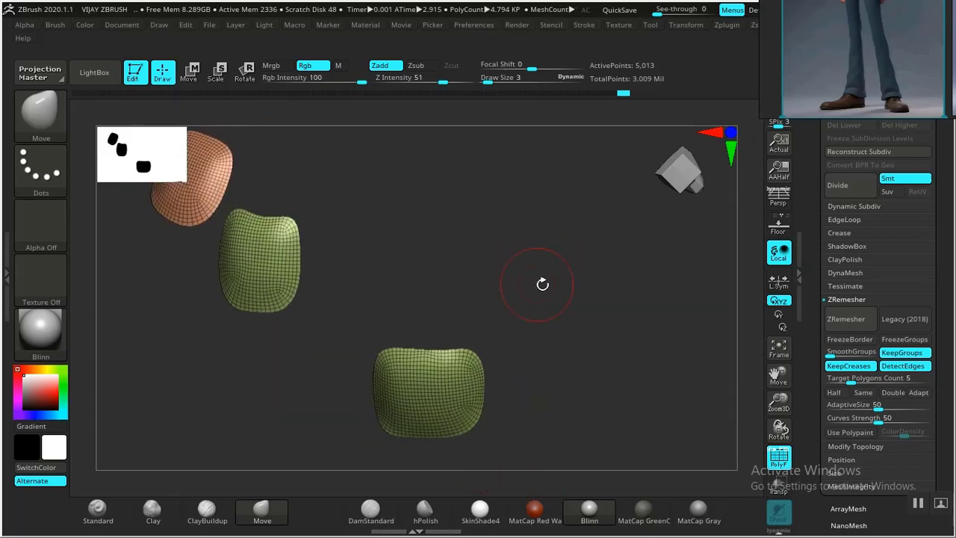
left_click(833, 392)
left_click(845, 319)
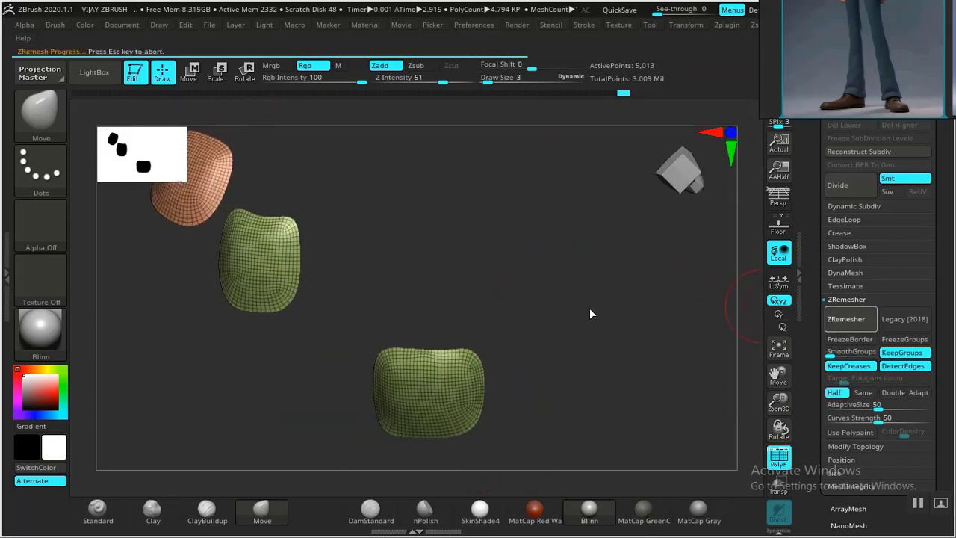
left_click_drag(589, 310, 506, 310)
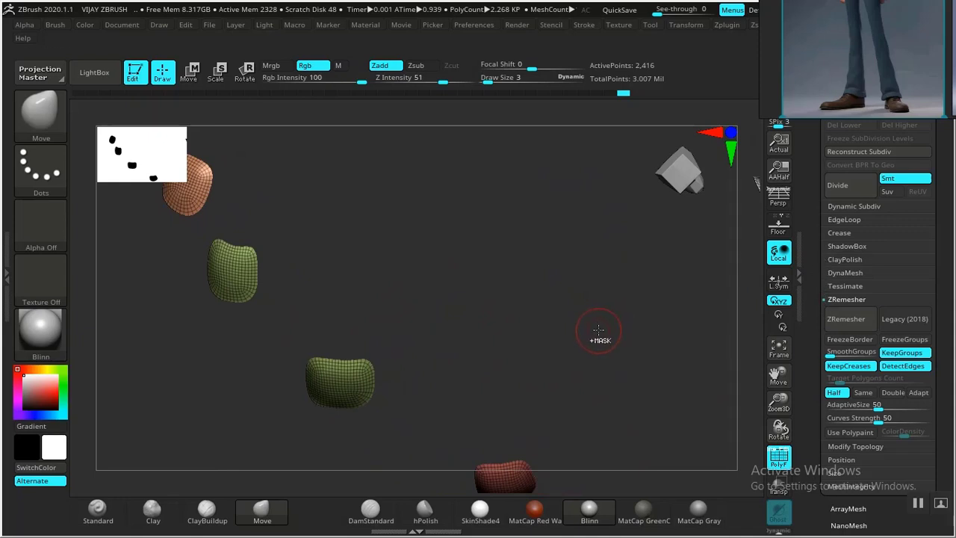
Assign all the fingernails to a single polygroup
key("ctrl+w")
left_click_drag(580, 344, 586, 338)
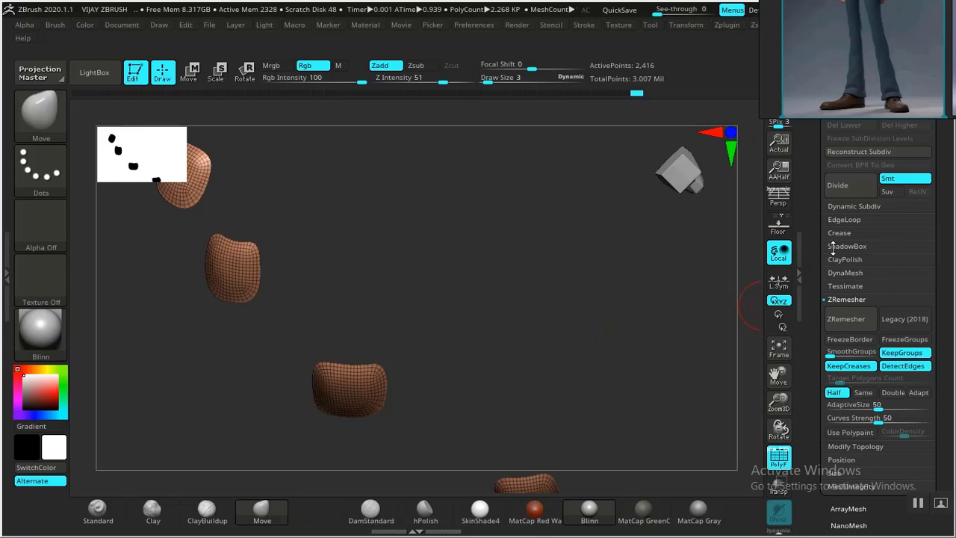
left_click_drag(458, 372, 747, 278)
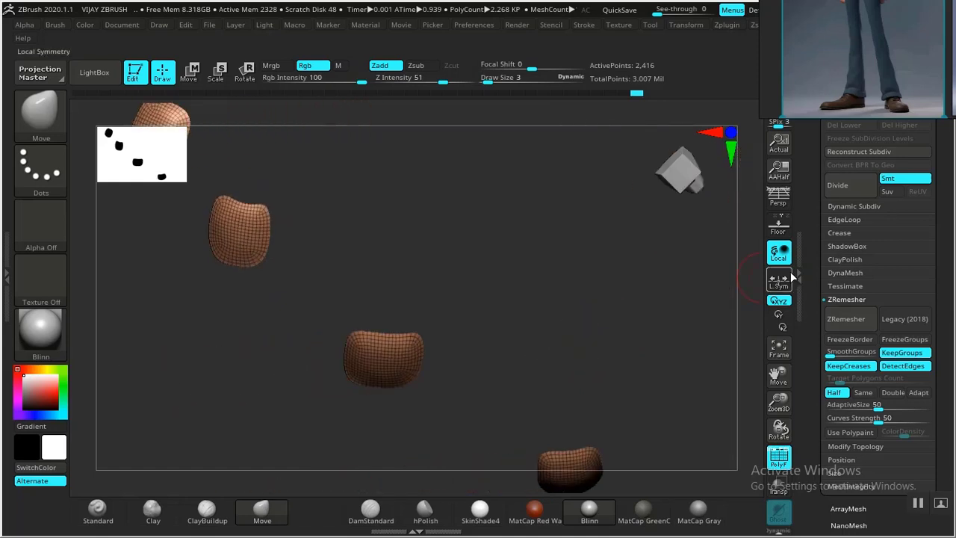
Thicken the fingernails with Panel Loops, using 1 loop, Polish 0 and Bevel 0
left_click(858, 220)
scroll(843, 321, "down", 1)
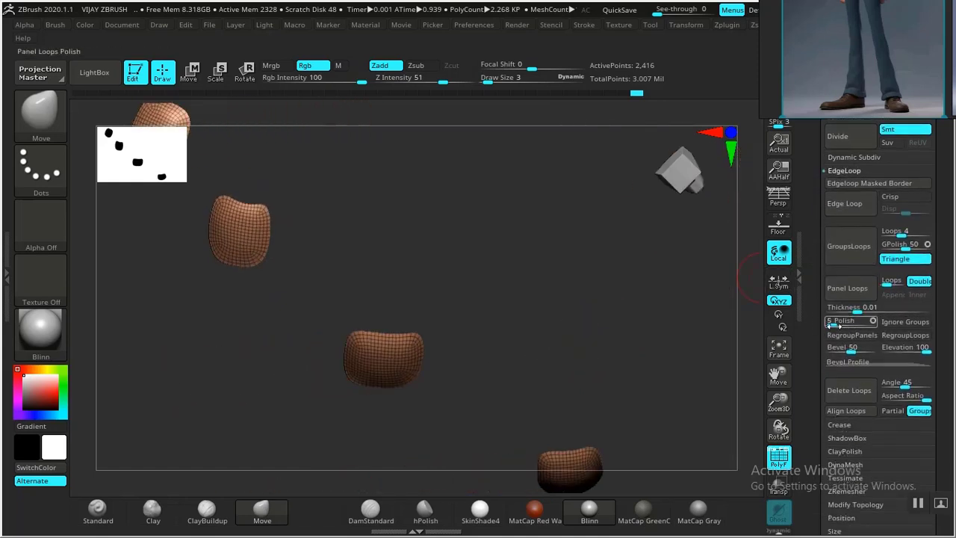
left_click_drag(829, 324, 825, 324)
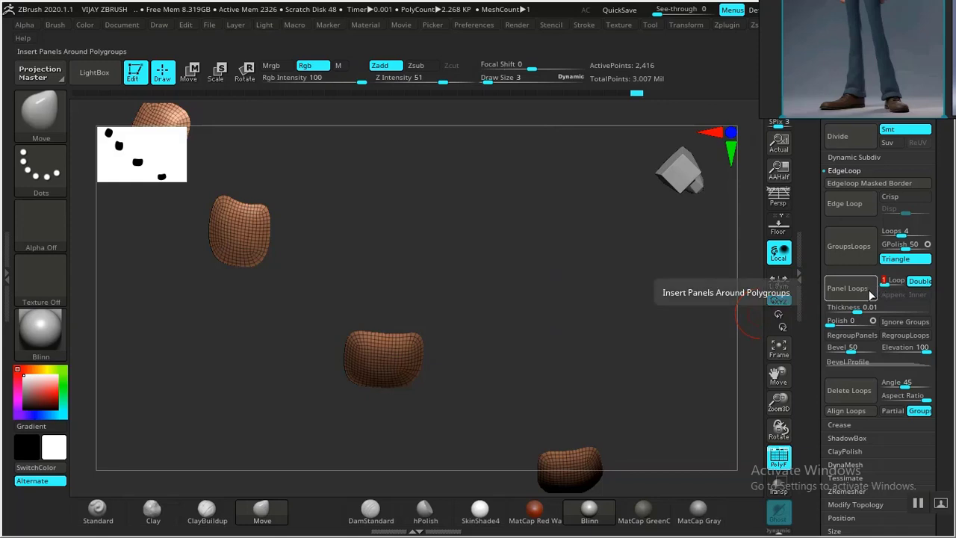
left_click_drag(635, 331, 613, 314)
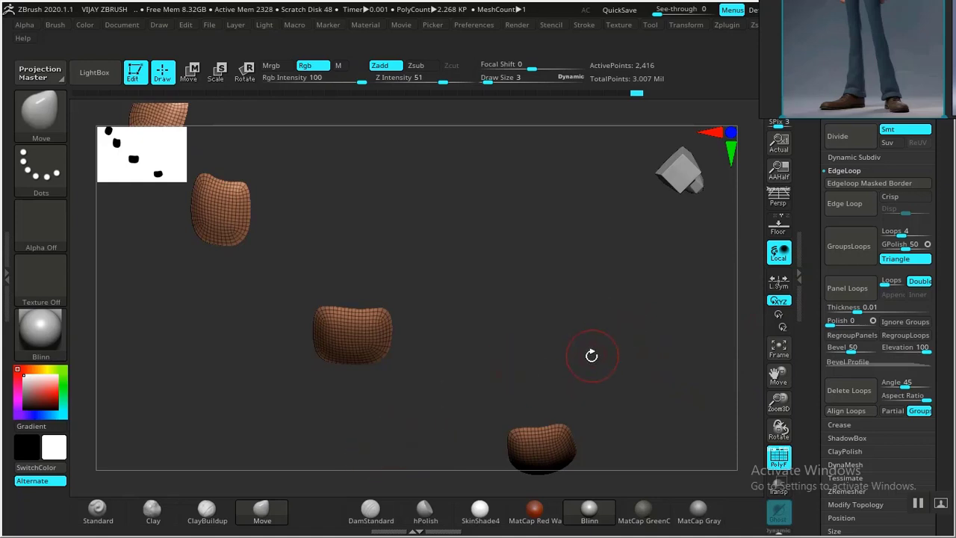
mouse_move(535, 363)
left_mouse_down()
mouse_move(516, 363)
mouse_move(534, 349)
left_mouse_up()
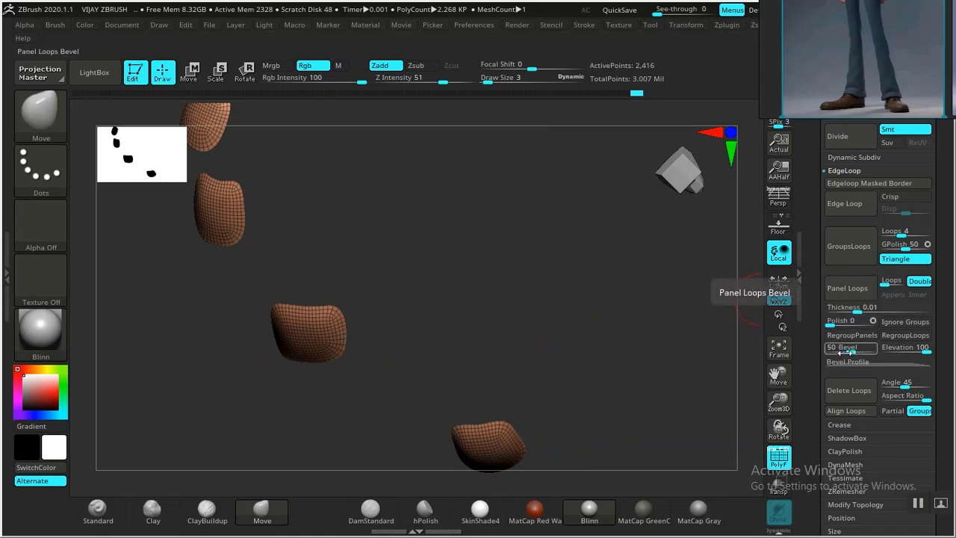
left_click_drag(846, 348, 793, 362)
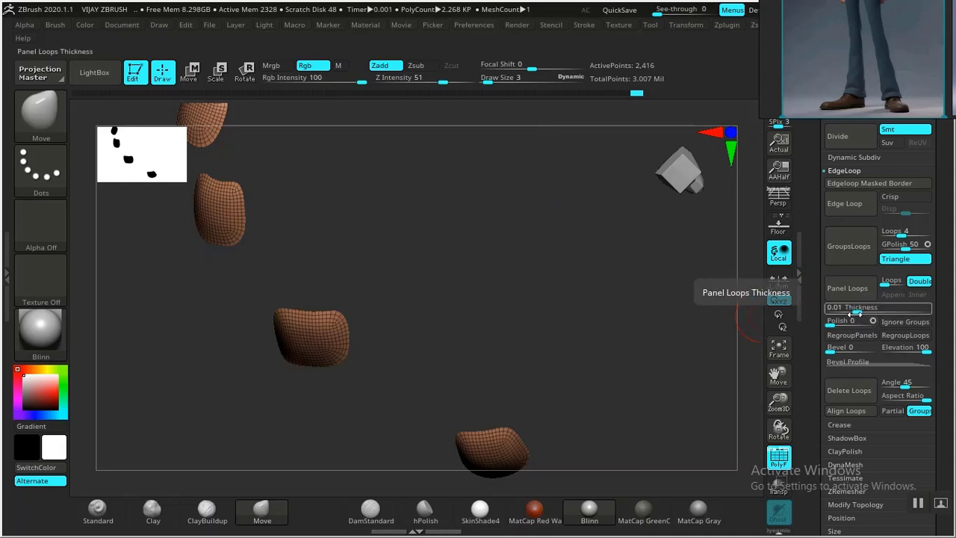
left_click(851, 290)
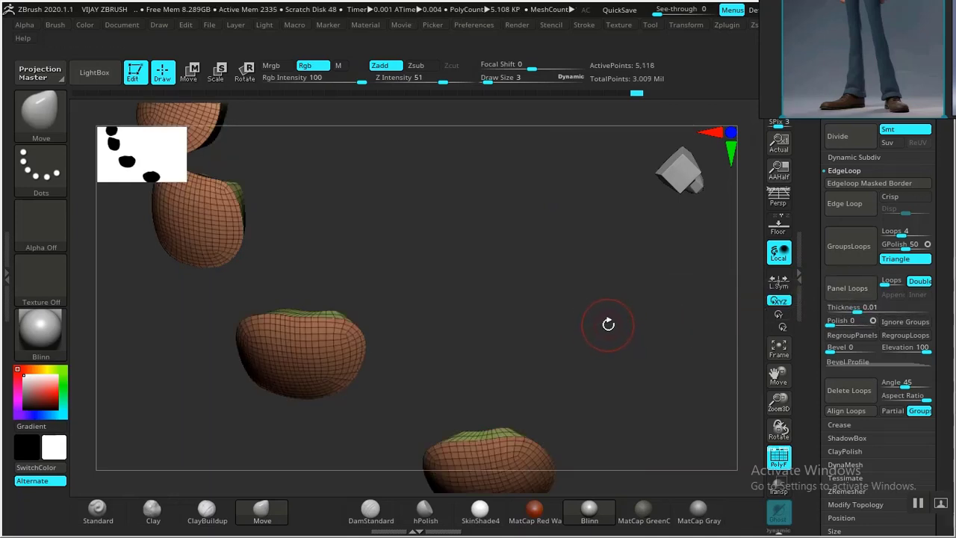
Undo the last Panel Loops and thicken the fingernails again with Panel Loops at a thickness of 0.00453
key("ctrl+z")
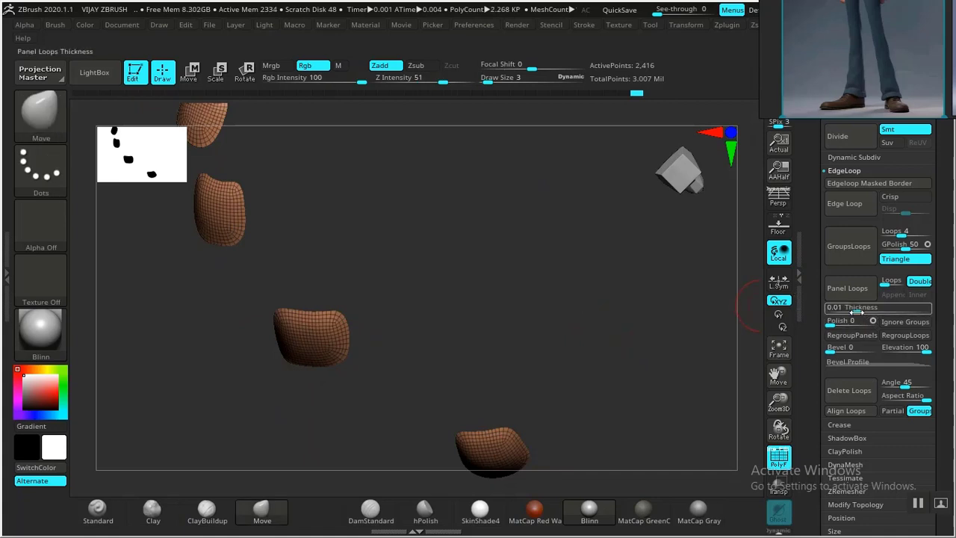
left_click_drag(855, 308, 859, 309)
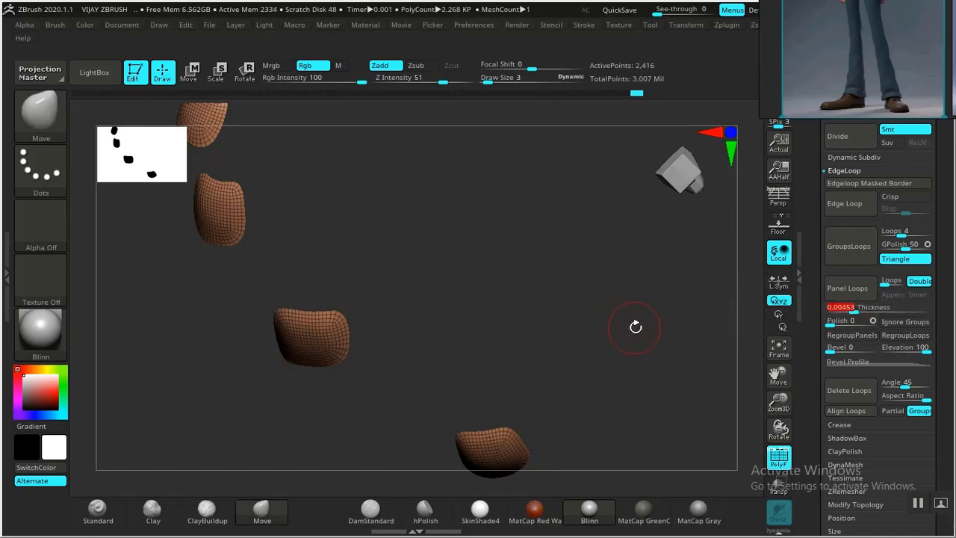
left_click_drag(624, 336, 626, 336)
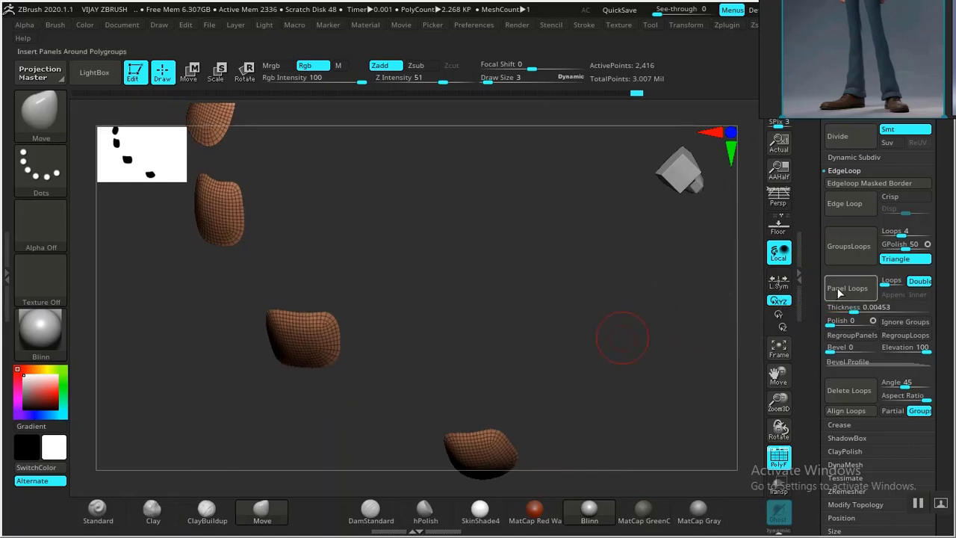
left_click(838, 293)
left_click_drag(548, 346, 779, 285)
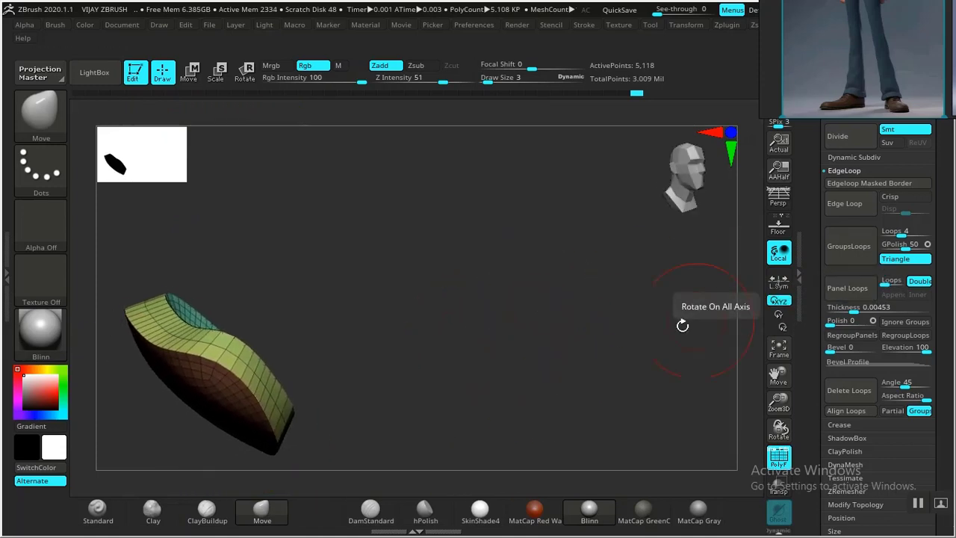
left_click_drag(682, 324, 527, 336)
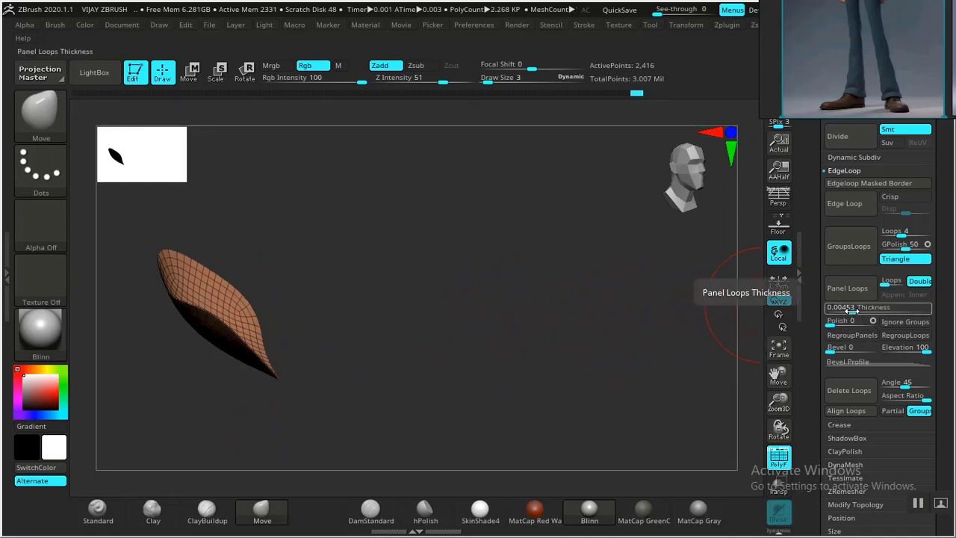
Set the Panel Loops thickness to 0.00204 and try it on the fingernails with Double turned off
left_click_drag(855, 313, 851, 312)
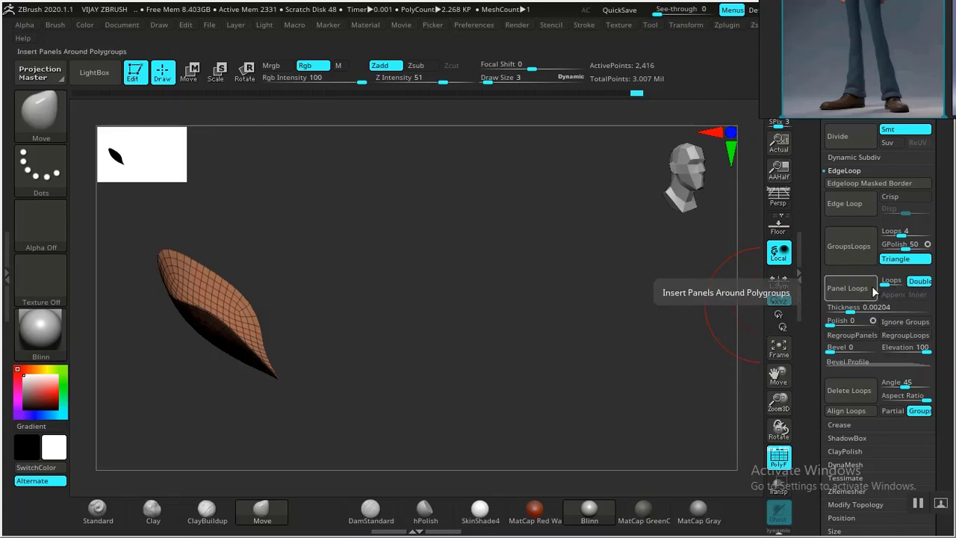
left_click(919, 281)
left_click(849, 291)
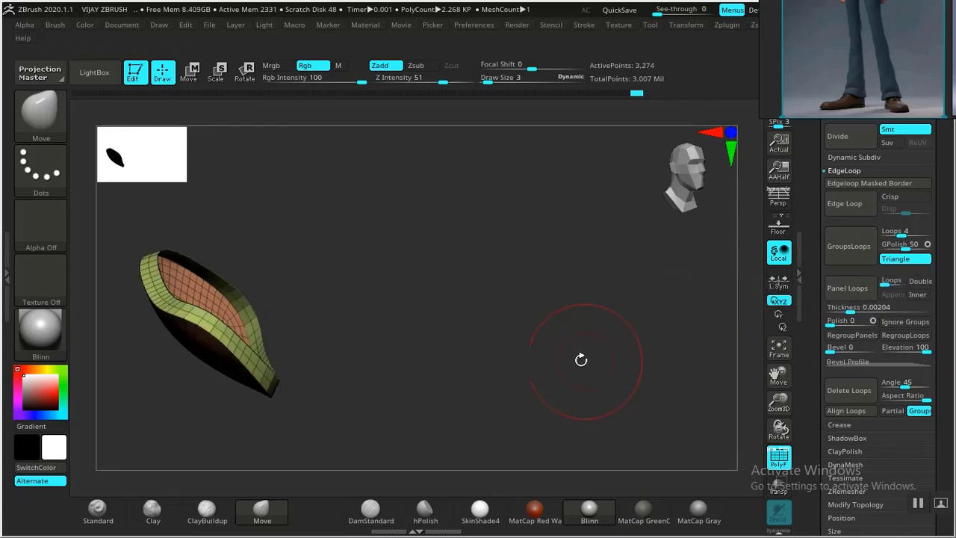
left_click_drag(516, 377, 572, 363)
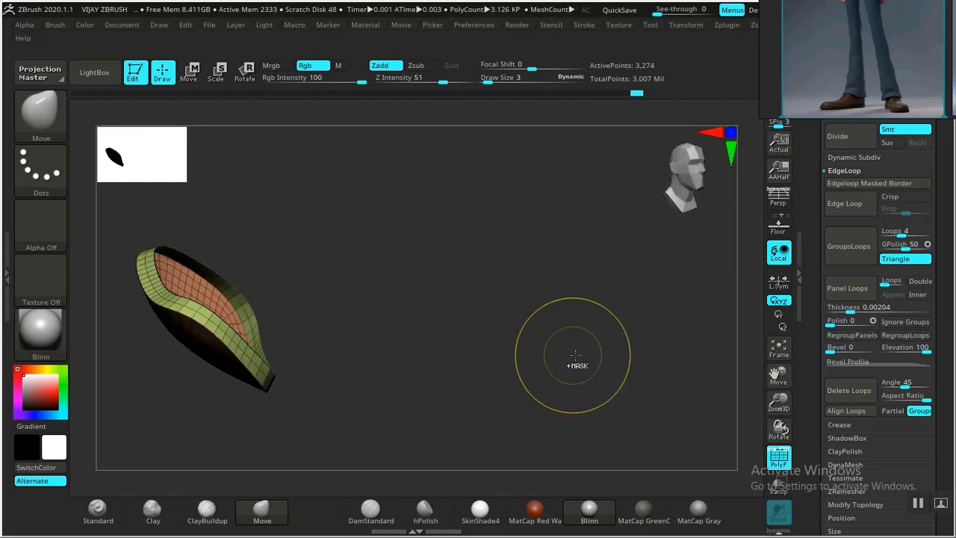
key("ctrl+z")
Turn Double back on and thicken the fingernails with Panel Loops at a thickness of 0.00204
left_click(919, 281)
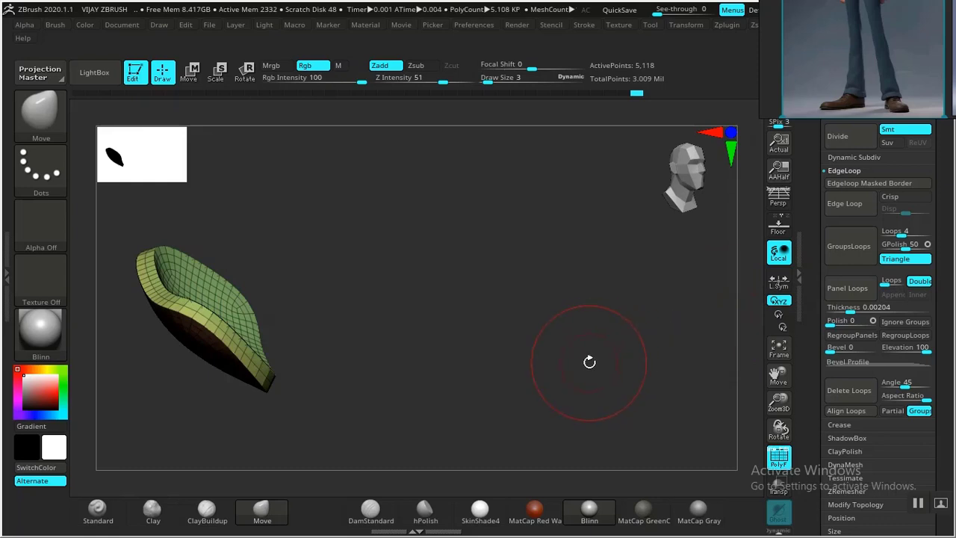
left_click_drag(589, 360, 484, 279)
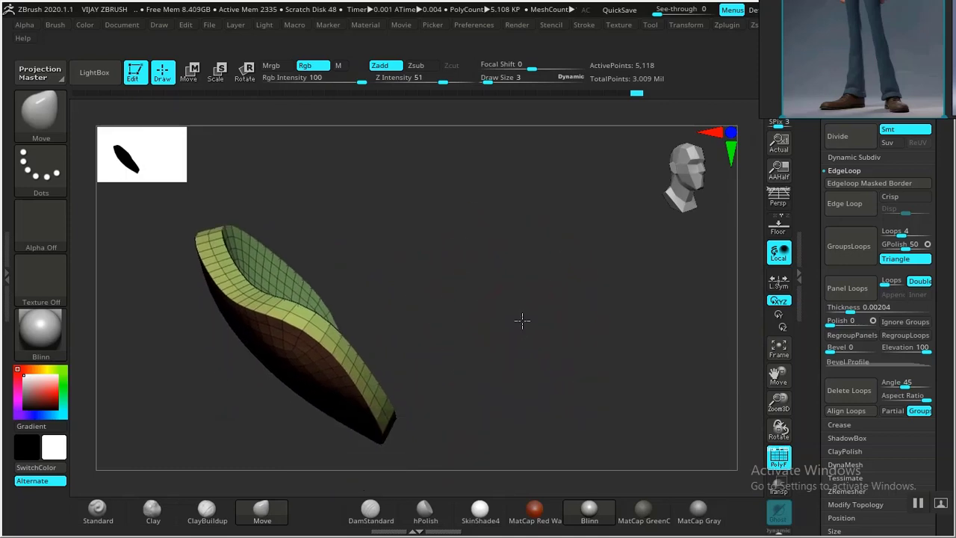
left_click_drag(521, 321, 529, 316)
Undo the last Panel Loops and thicken the fingernails again using 4 loops
key("ctrl+z")
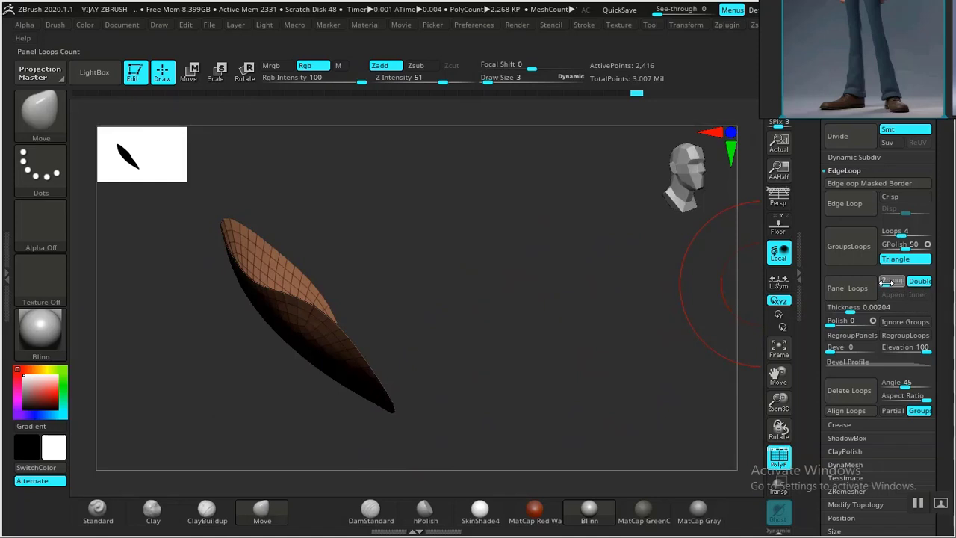
left_click_drag(886, 282, 890, 281)
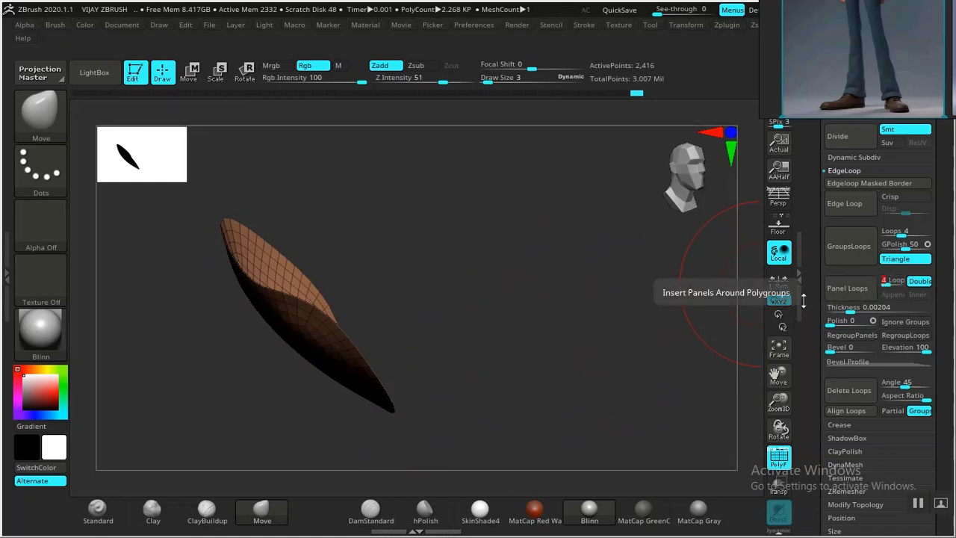
left_click(848, 288)
mouse_move(478, 363)
left_mouse_down()
mouse_move(486, 367)
mouse_move(480, 352)
mouse_move(493, 331)
left_mouse_up()
left_click_drag(461, 370, 575, 285)
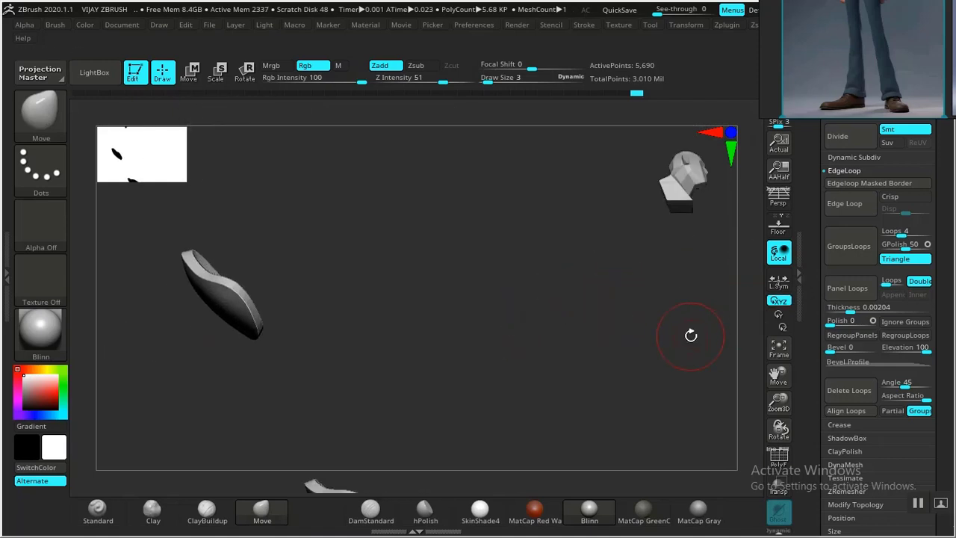
Subdivide the fingernails once to preview their smoothed shape, and undo the subdivision
left_click_drag(691, 335, 669, 346)
key("ctrl+d")
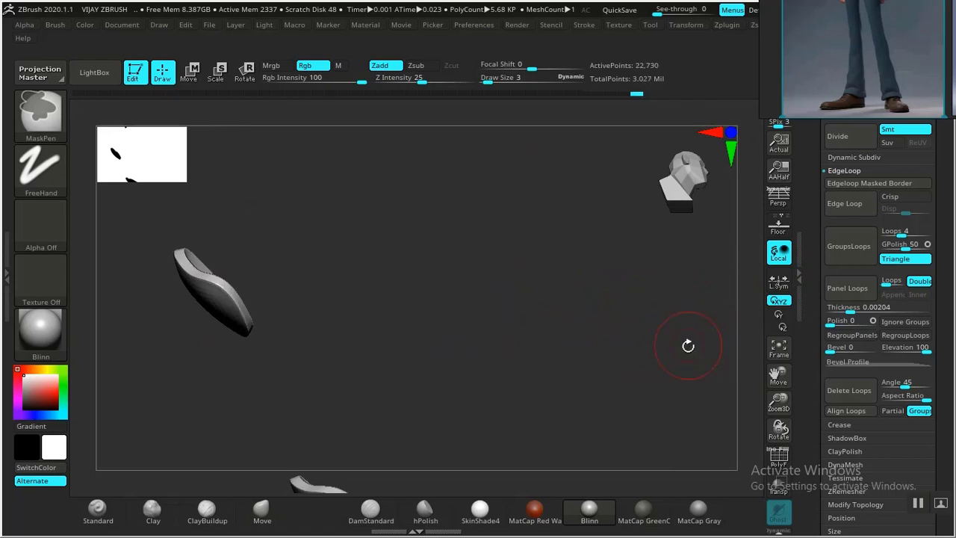
mouse_move(560, 356)
left_mouse_down()
mouse_move(572, 264)
mouse_move(545, 336)
left_mouse_up()
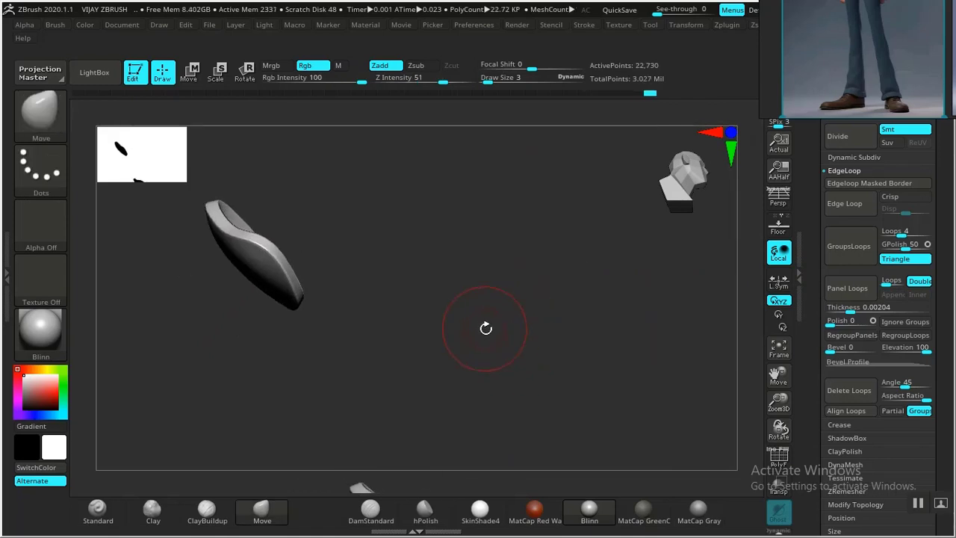
mouse_move(485, 329)
left_mouse_down()
mouse_move(446, 341)
mouse_move(441, 324)
mouse_move(482, 305)
mouse_move(500, 312)
left_mouse_up()
key("ctrl")
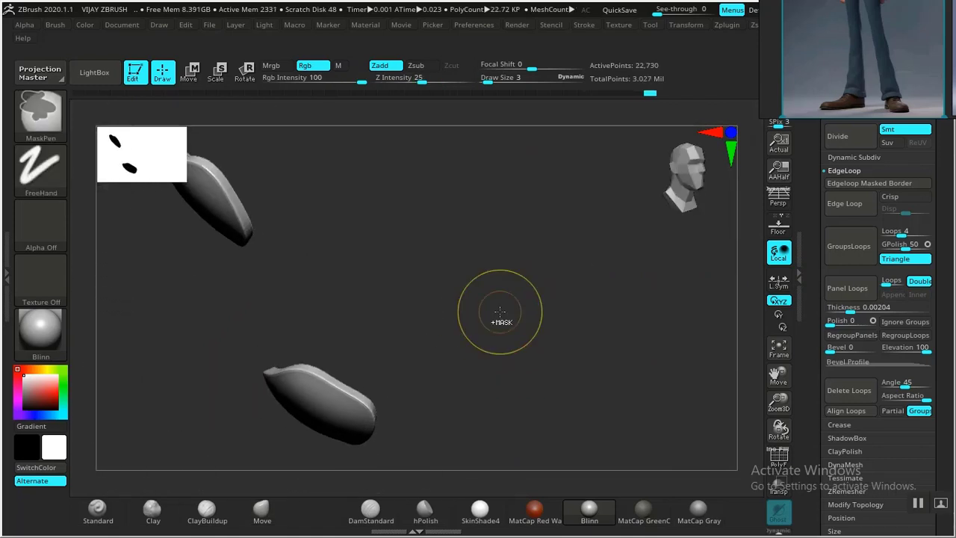
key("ctrl+z")
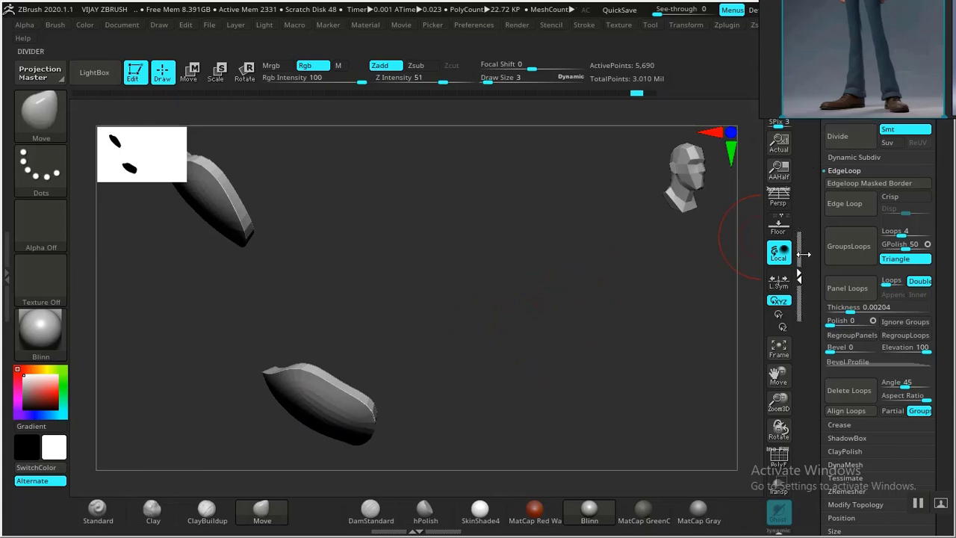
Mirror and weld the fingernails across the X axis to give the opposite hand its own set
left_click_drag(802, 254, 793, 283)
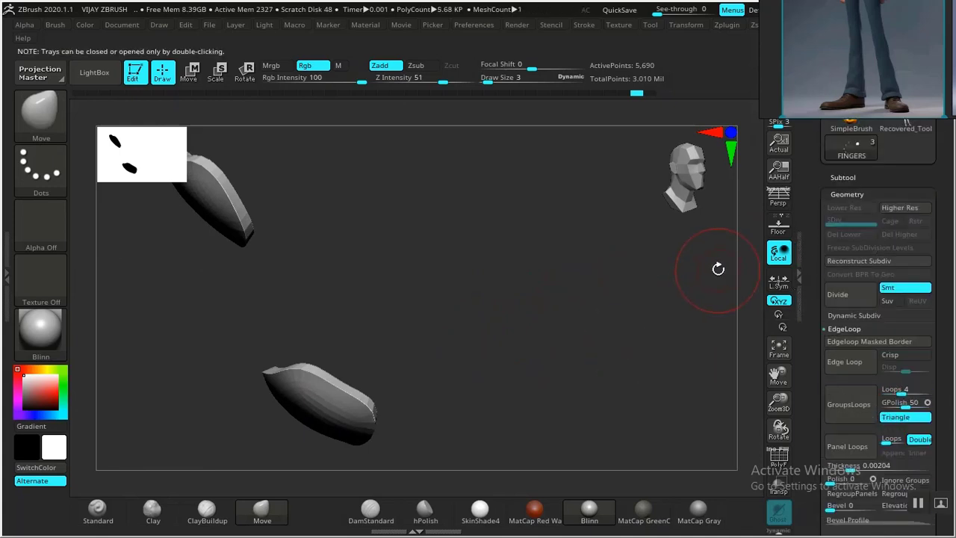
key("f")
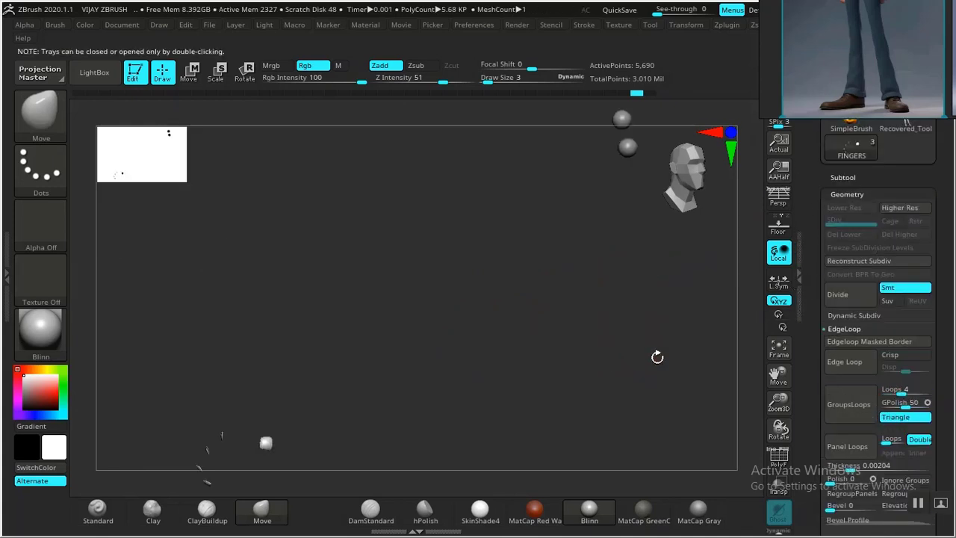
left_click_drag(629, 399, 626, 298, "alt")
left_click_drag(804, 444, 805, 327)
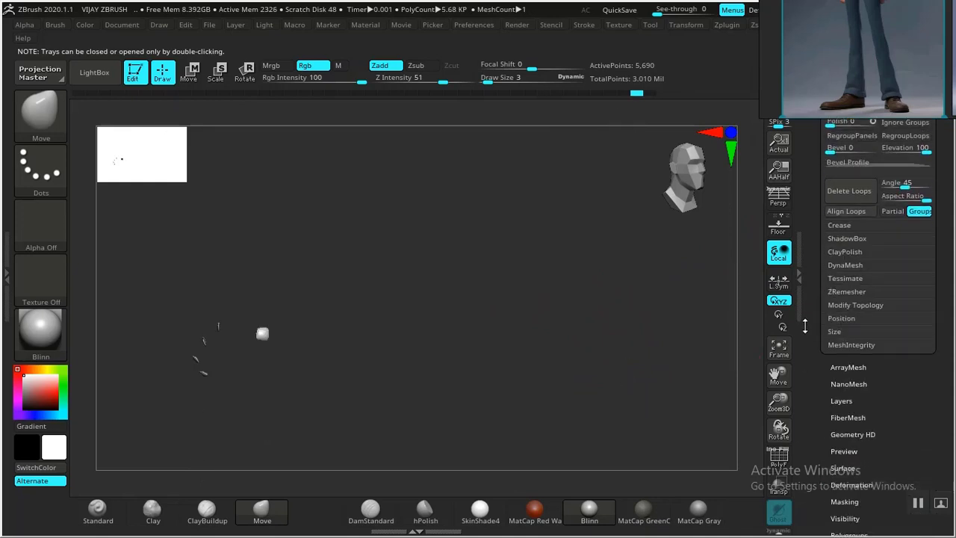
left_click(855, 305)
scroll(811, 402, "down", 3)
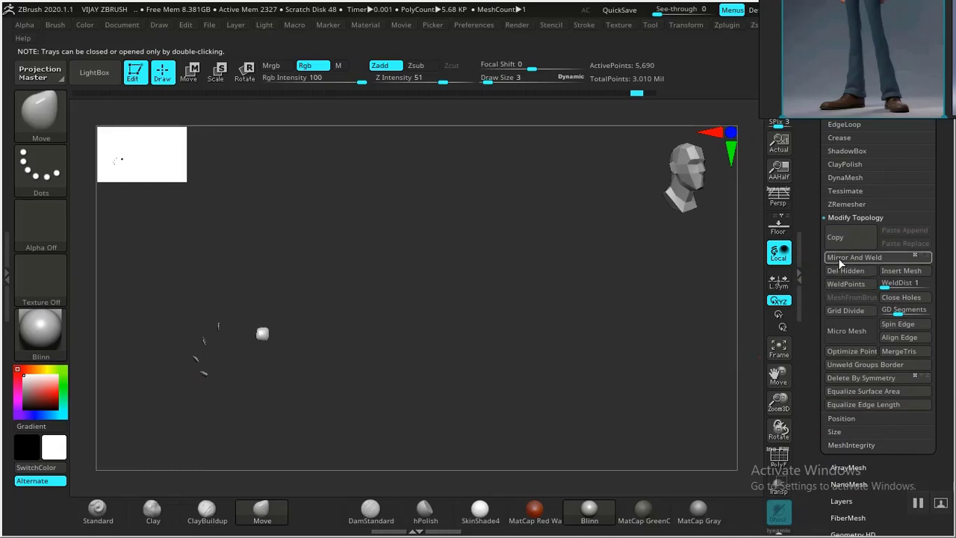
left_click(839, 259)
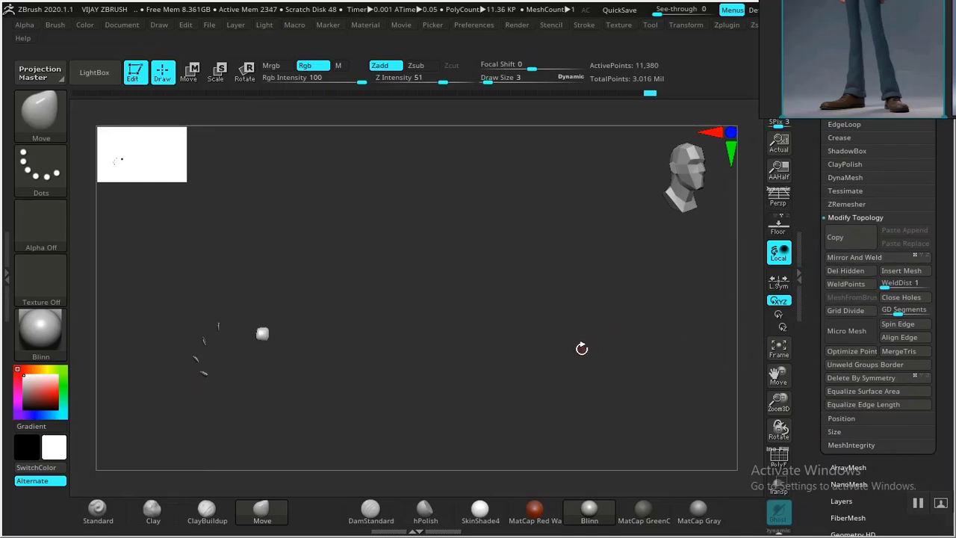
left_click_drag(576, 348, 518, 364)
Make the body subtool visible again to view the mirrored fingernails on both hands
scroll(845, 227, "up", 5)
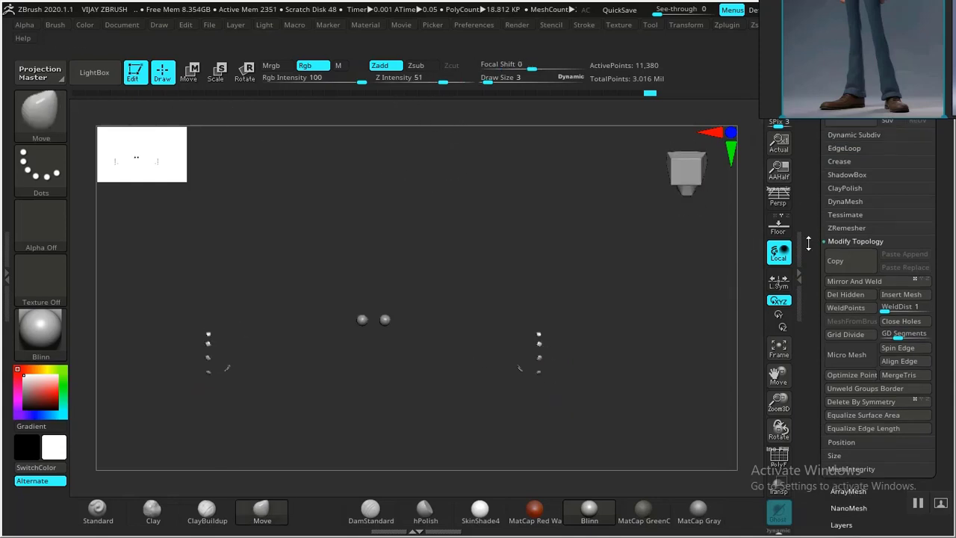
left_click(842, 198)
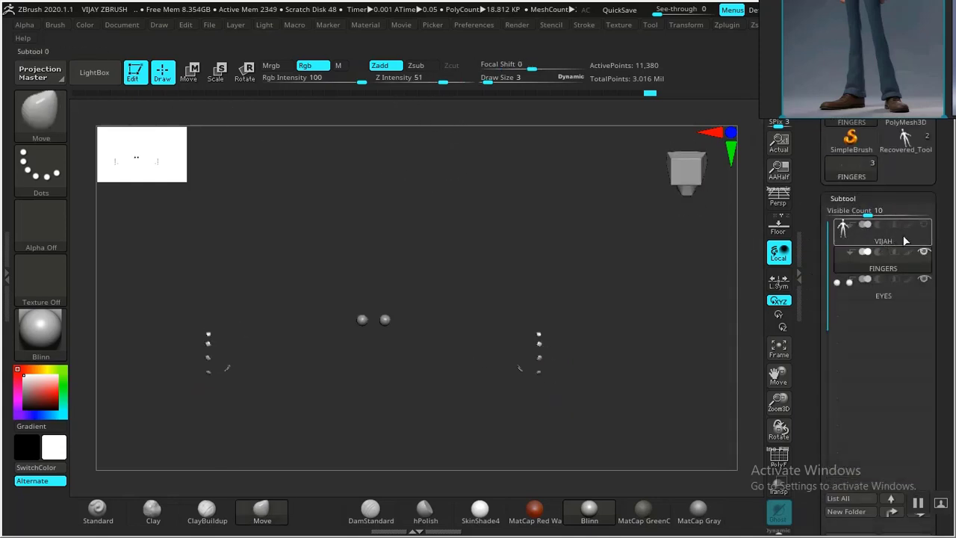
left_click(923, 224)
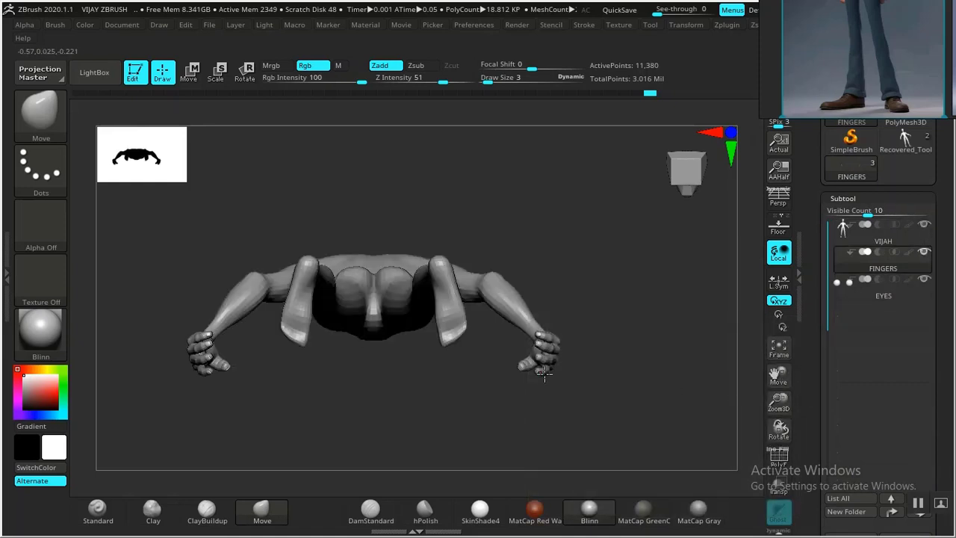
left_click_drag(594, 345, 514, 325)
mouse_move(453, 335)
left_mouse_down()
mouse_move(538, 314)
mouse_move(568, 337)
mouse_move(535, 327)
mouse_move(710, 361)
left_mouse_up()
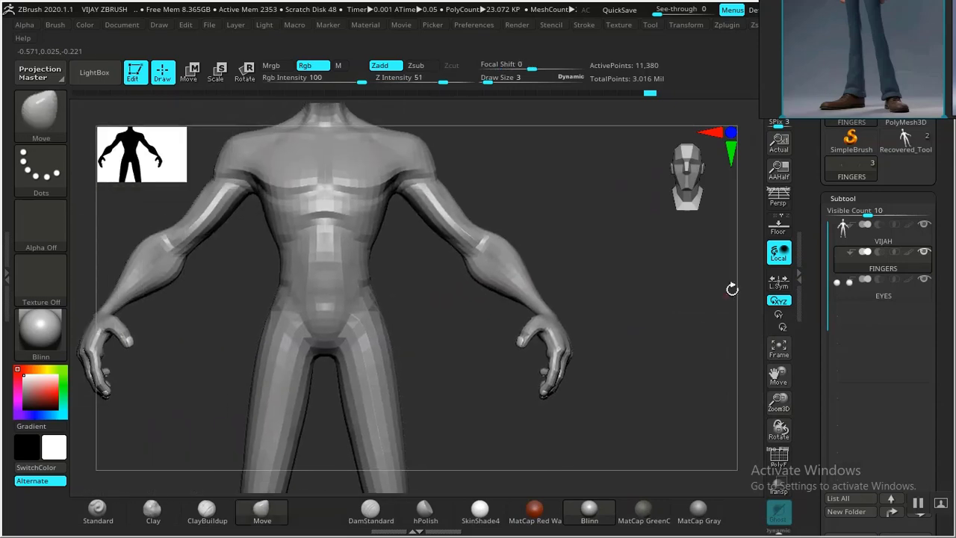
Select the body subtool and raise its subdivision level to smooth the figure
left_click(848, 241)
key("d")
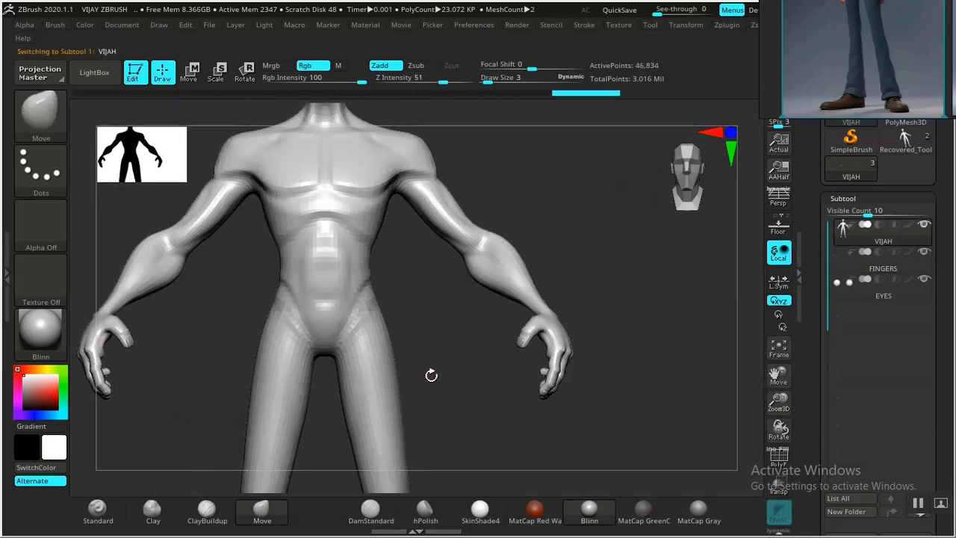
left_click_drag(431, 374, 388, 409)
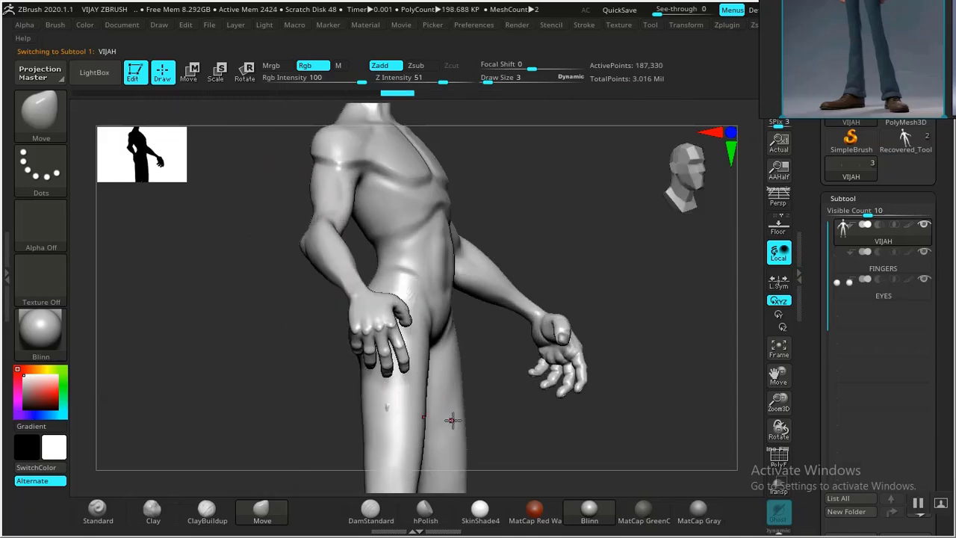
Raise the body mesh by two subdivision levels for detailing the fingertip around the nail
left_click_drag(495, 412, 406, 404, "alt")
mouse_move(237, 381)
left_mouse_down()
mouse_move(201, 309)
mouse_move(198, 348)
mouse_move(220, 380)
mouse_move(219, 458)
mouse_move(205, 393)
mouse_move(213, 384)
mouse_move(299, 395)
mouse_move(327, 384)
mouse_move(341, 441)
mouse_move(331, 394)
mouse_move(289, 414)
mouse_move(335, 401)
mouse_move(322, 410)
mouse_move(433, 401)
mouse_move(496, 246)
mouse_move(395, 303)
mouse_move(384, 337)
mouse_move(397, 320)
mouse_move(348, 347)
mouse_move(363, 351)
mouse_move(439, 313)
mouse_move(448, 390)
mouse_move(515, 371)
mouse_move(279, 416)
mouse_move(472, 387)
mouse_move(448, 382)
mouse_move(458, 403)
mouse_move(438, 423)
mouse_move(446, 399)
mouse_move(440, 363)
mouse_move(458, 386)
mouse_move(423, 431)
mouse_move(462, 399)
mouse_move(463, 426)
left_mouse_up()
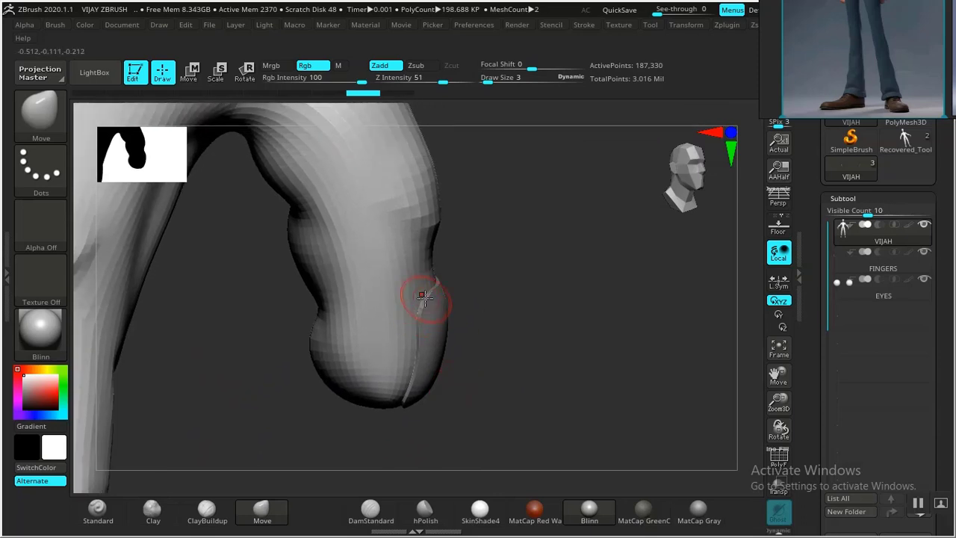
left_click_drag(512, 347, 361, 270)
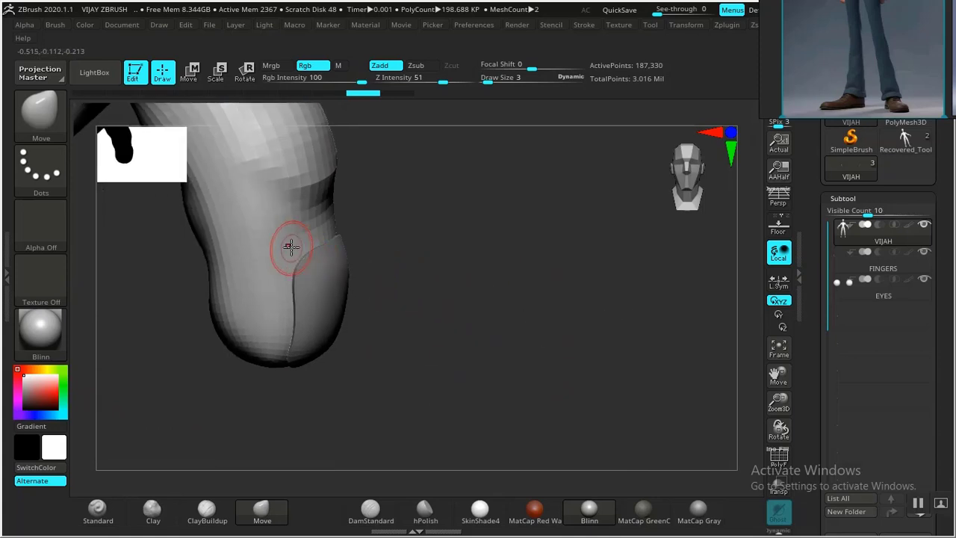
key("d")
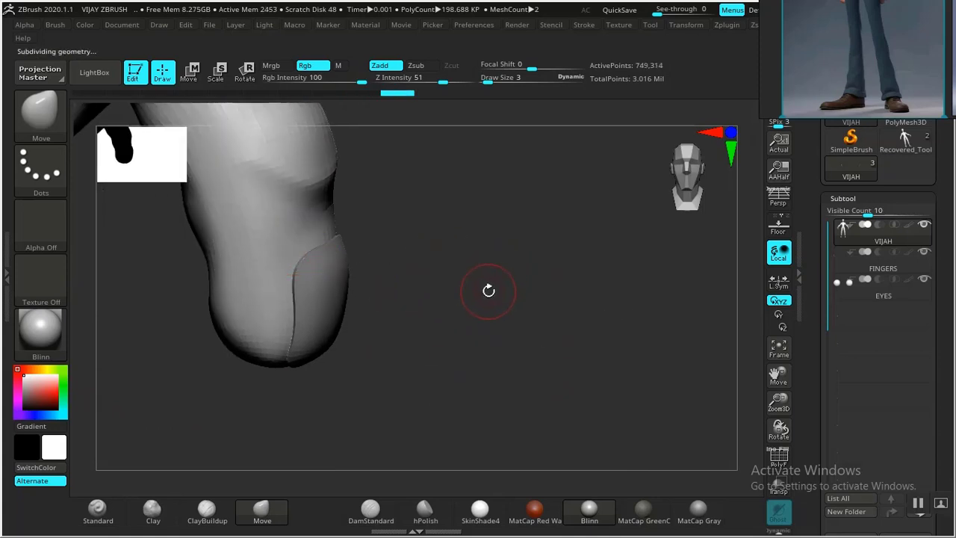
key("d")
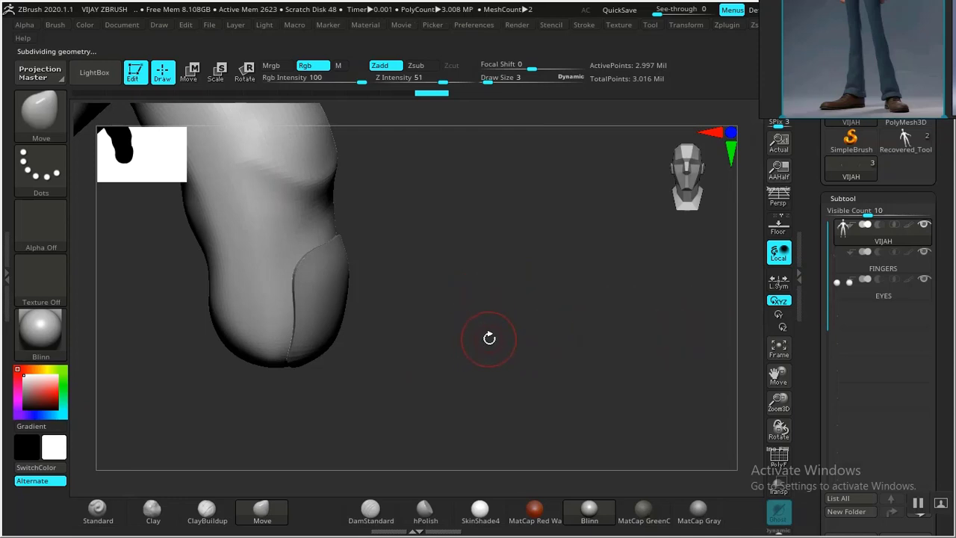
left_click_drag(489, 338, 433, 245)
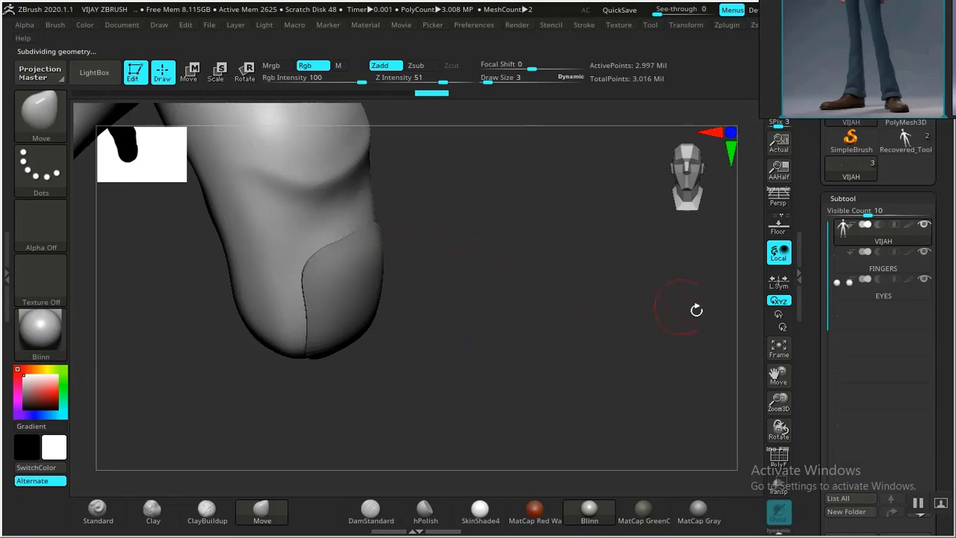
Add a new sculpting layer to the body subtool and name it FINGERS
left_click(843, 198)
left_click(847, 215)
left_click(846, 217)
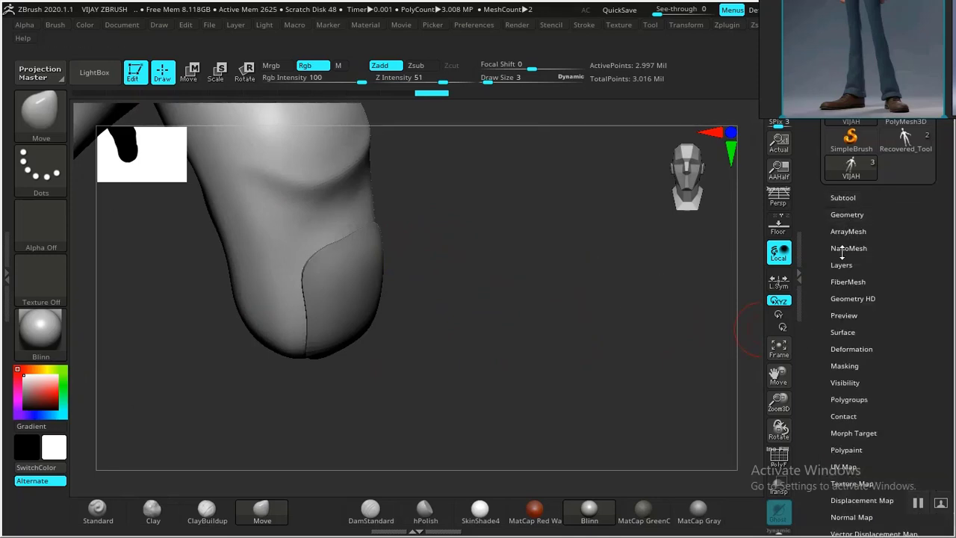
left_click(841, 265)
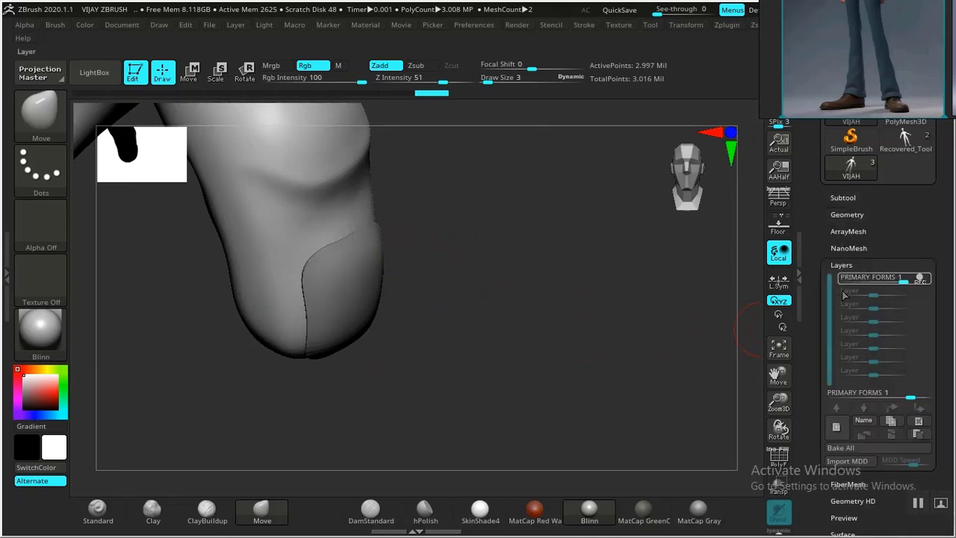
left_click(835, 427)
left_click(862, 421)
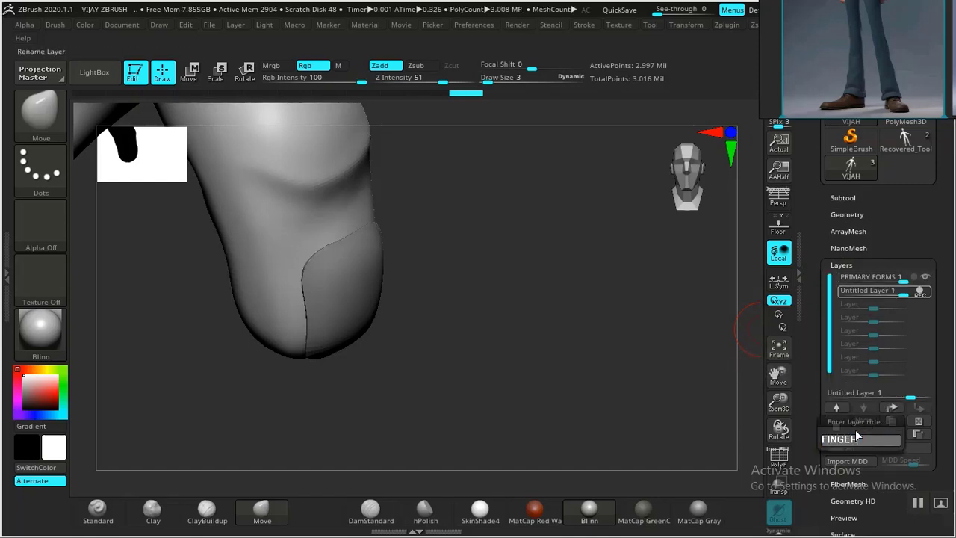
type("FINGERS")
key("Return")
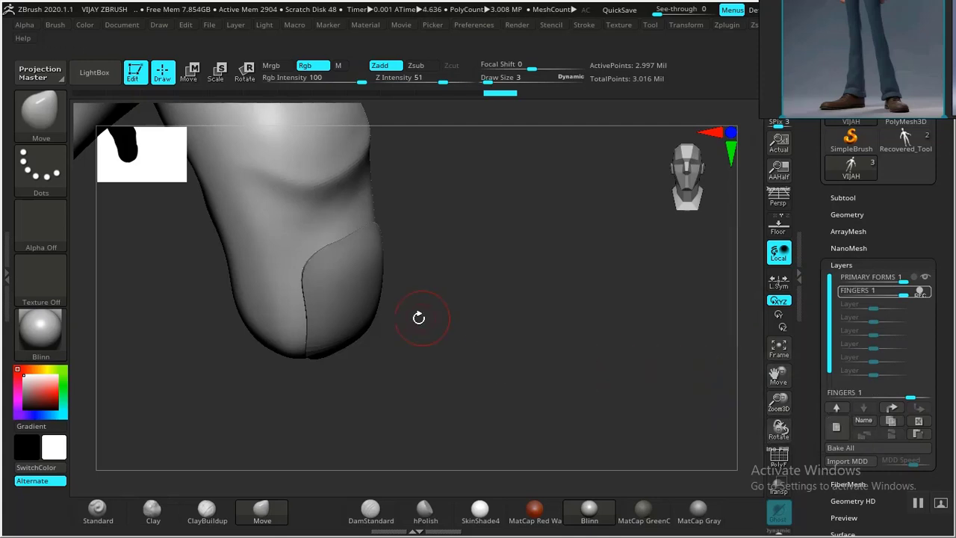
Choose the DamStandard brush and isolate the finger by hiding the rest of the body mesh
left_click(371, 514)
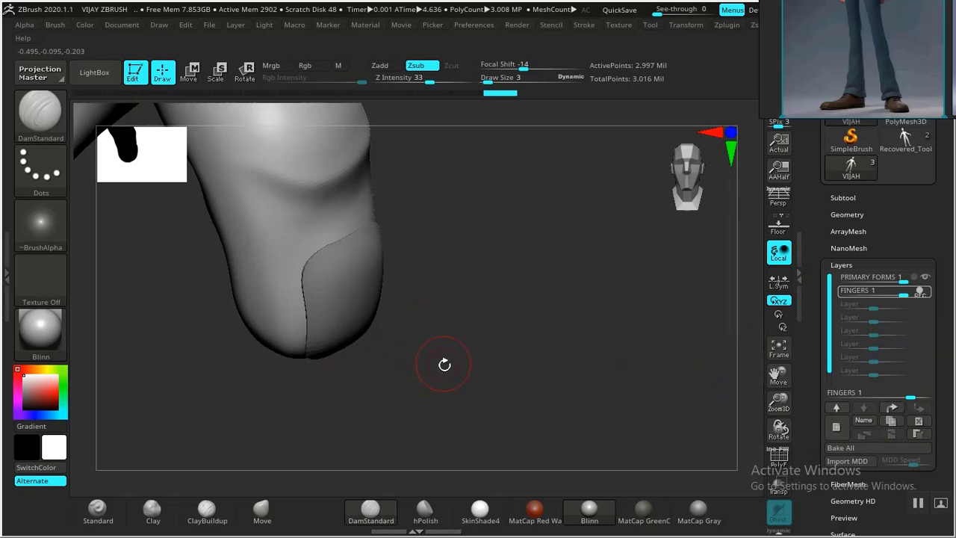
mouse_move(449, 367)
left_mouse_down()
mouse_move(482, 331)
mouse_move(453, 294)
left_mouse_up()
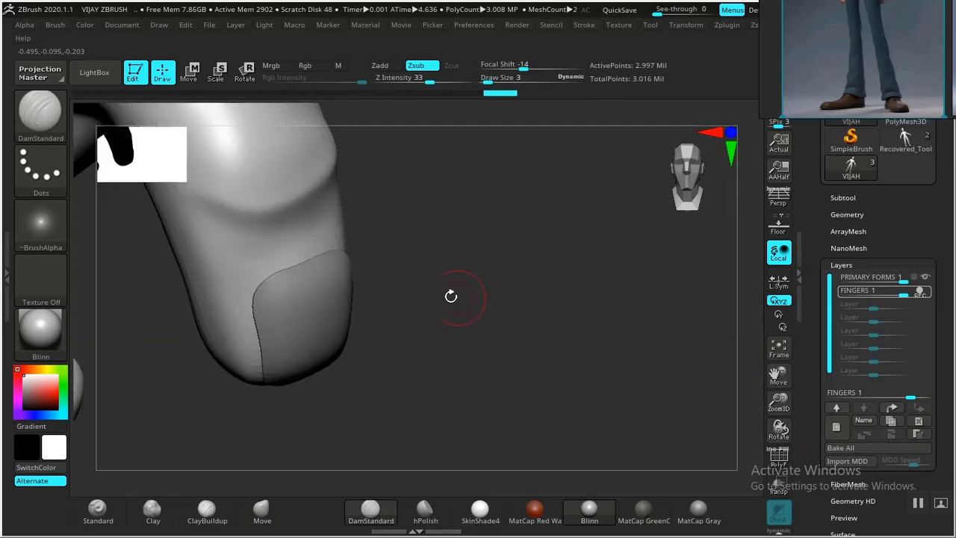
left_click(279, 233, "ctrl+shift")
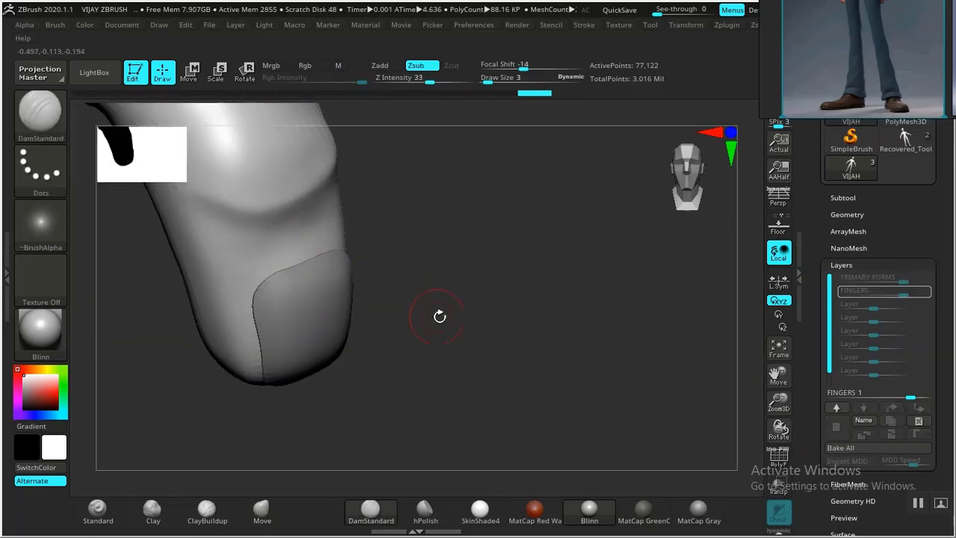
Carve a groove into the skin along the nail's base and down both of its sides with DamStandard
left_click_drag(453, 339, 409, 320, "alt")
left_click_drag(484, 298, 396, 315)
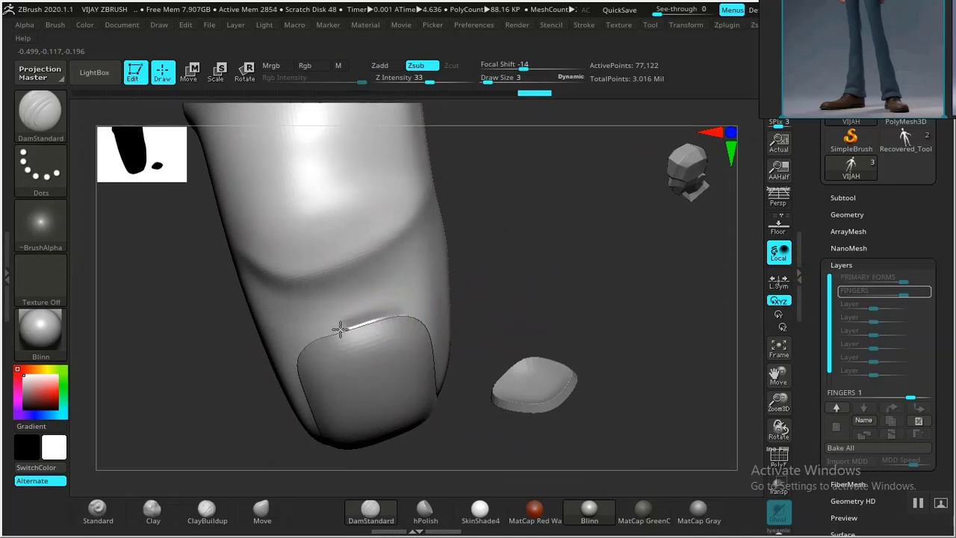
left_click_drag(466, 288, 316, 336)
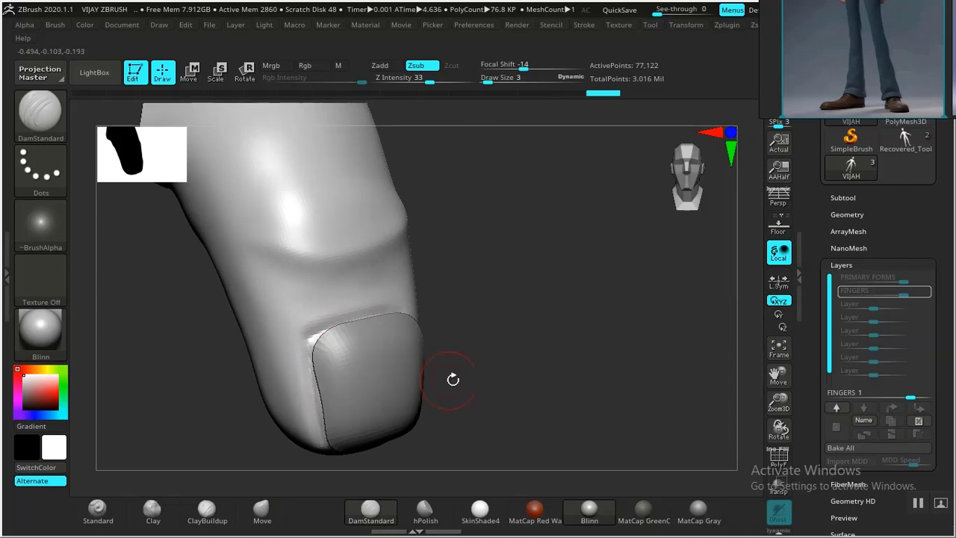
left_click_drag(453, 380, 518, 362)
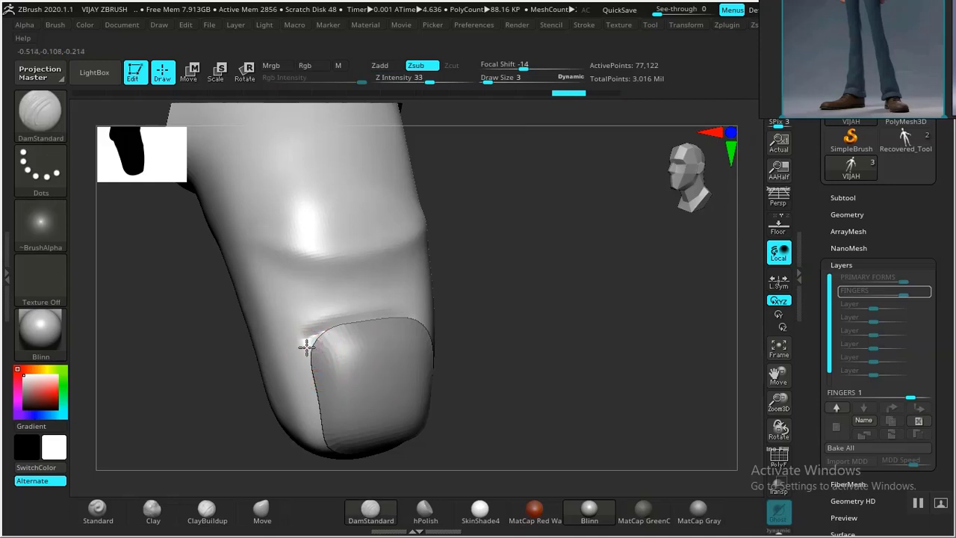
left_click_drag(318, 440, 324, 451)
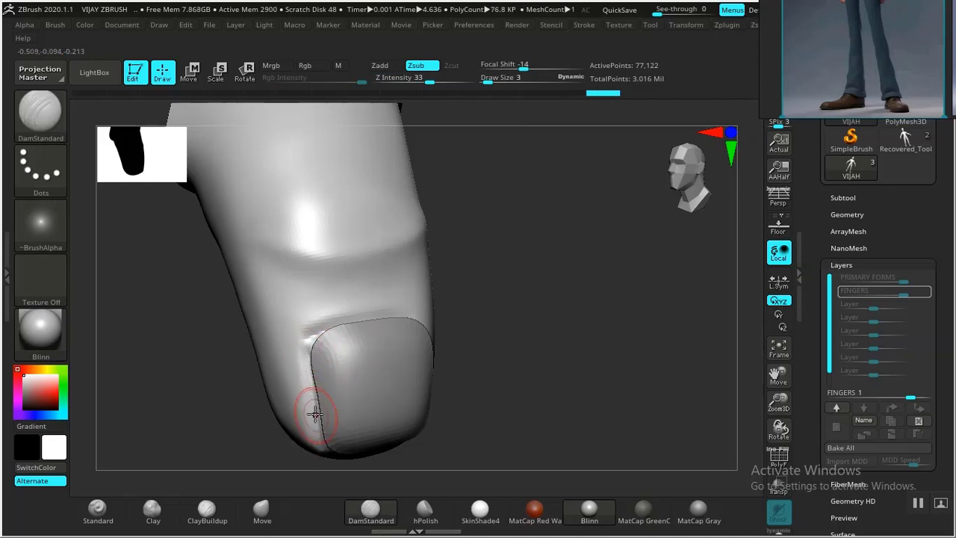
left_click_drag(537, 308, 515, 321)
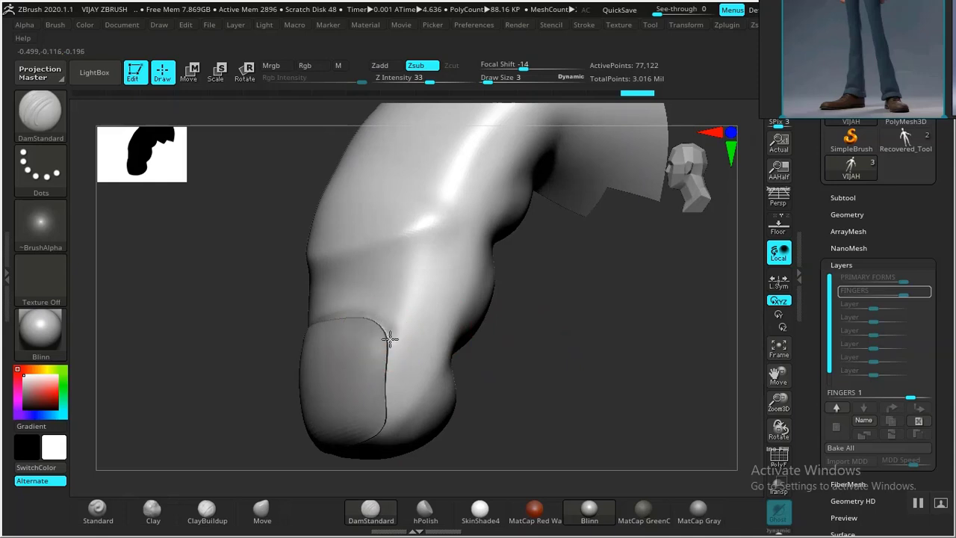
left_click_drag(390, 418, 389, 428)
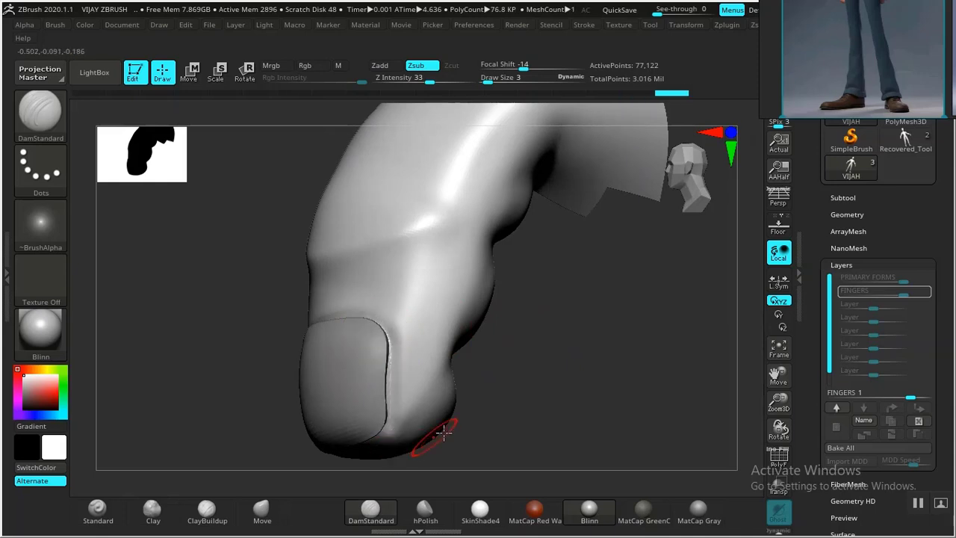
Deepen the groove across the nail's base and extend it toward the nail's rounded corners
left_click_drag(546, 384, 606, 395)
left_click_drag(491, 379, 522, 381)
left_click_drag(487, 338, 367, 322)
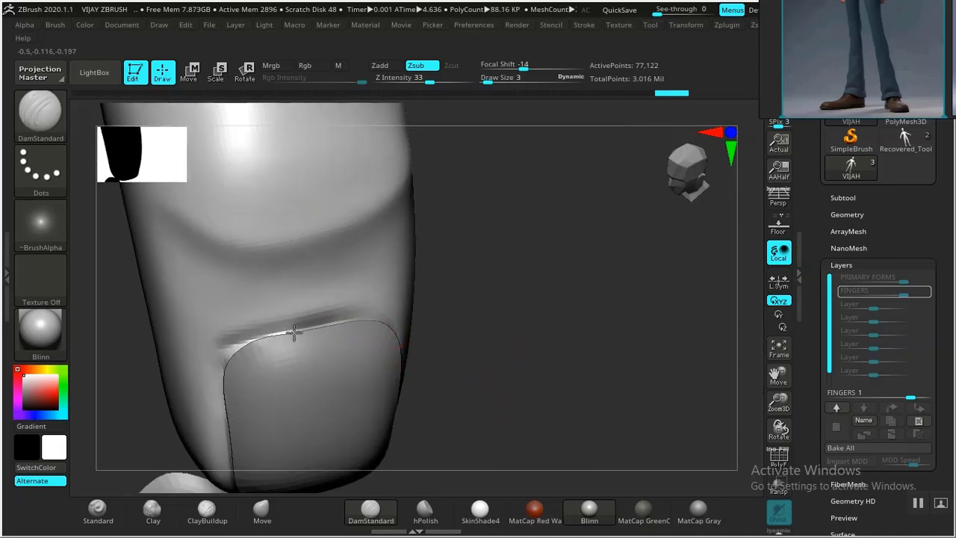
left_click(237, 347)
left_click_drag(454, 320, 492, 324)
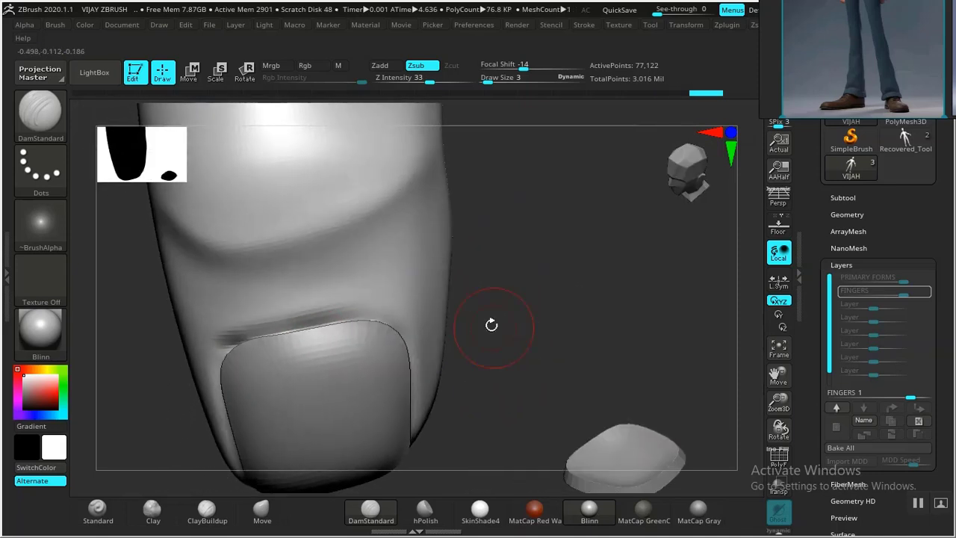
left_click_drag(569, 316, 436, 322)
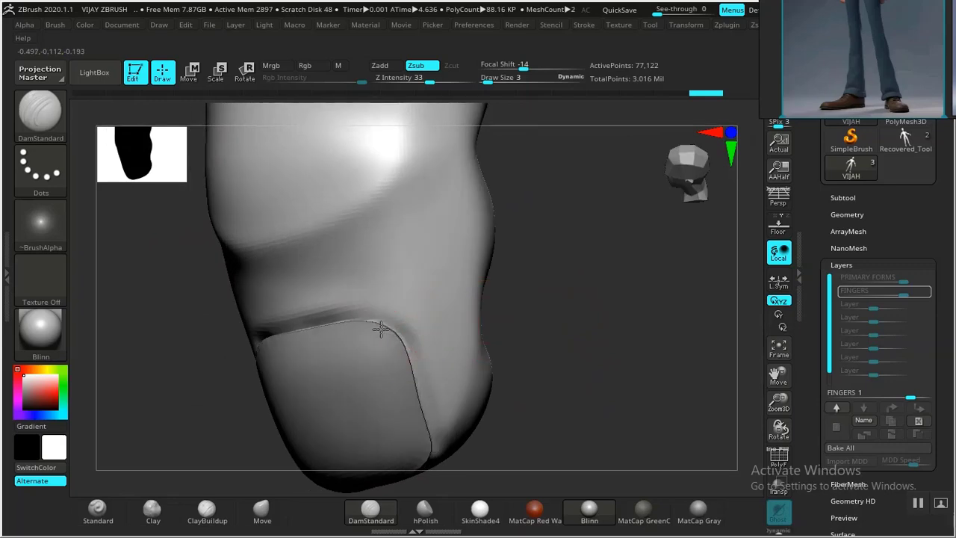
left_click_drag(500, 306, 608, 251)
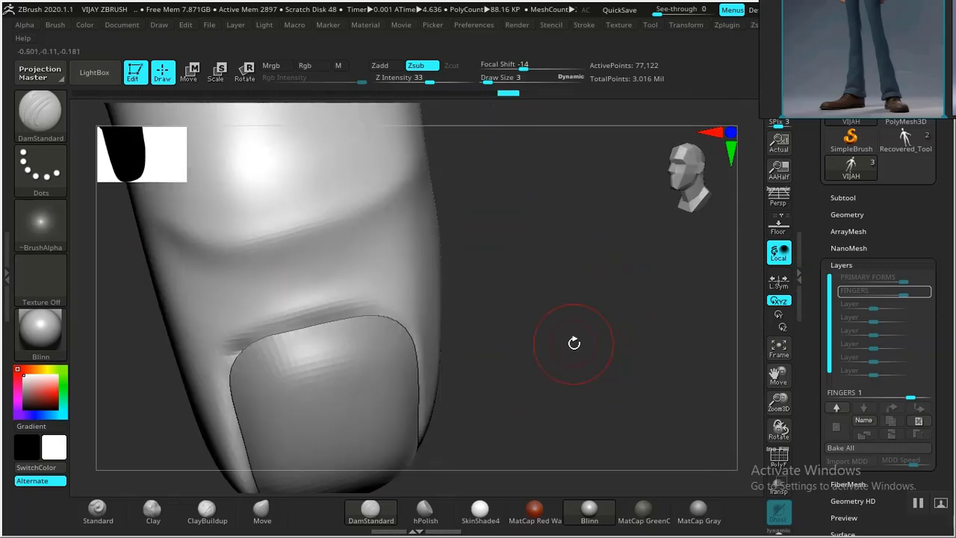
left_click_drag(560, 336, 571, 348)
Refine the groove around the nail's upper corner so the base crease flows into the side crease
left_click_drag(615, 424, 482, 305)
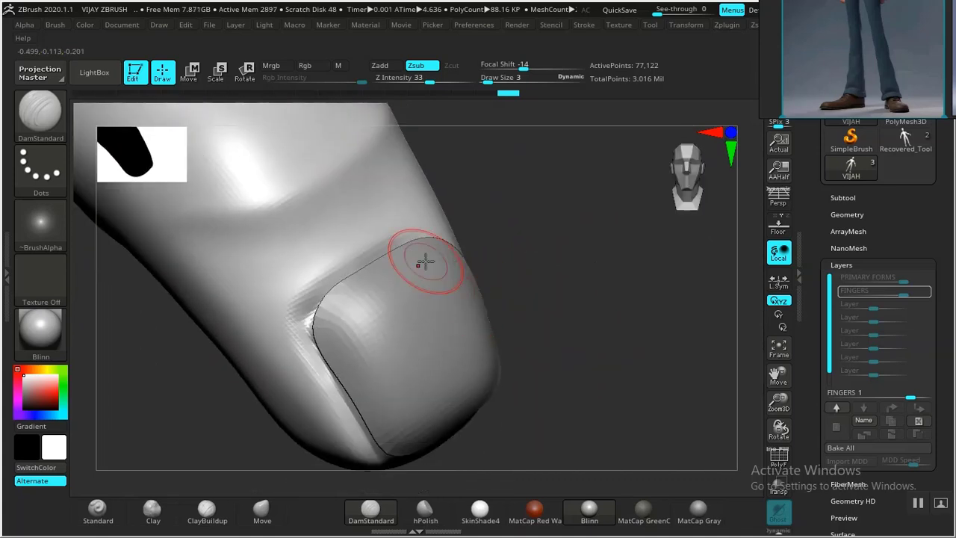
left_click_drag(533, 277, 544, 320)
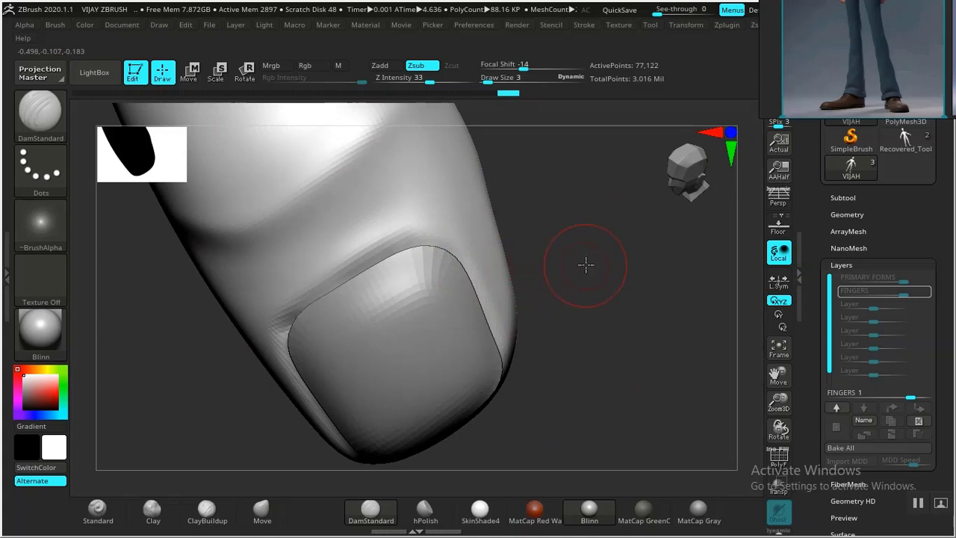
left_click_drag(585, 264, 458, 256)
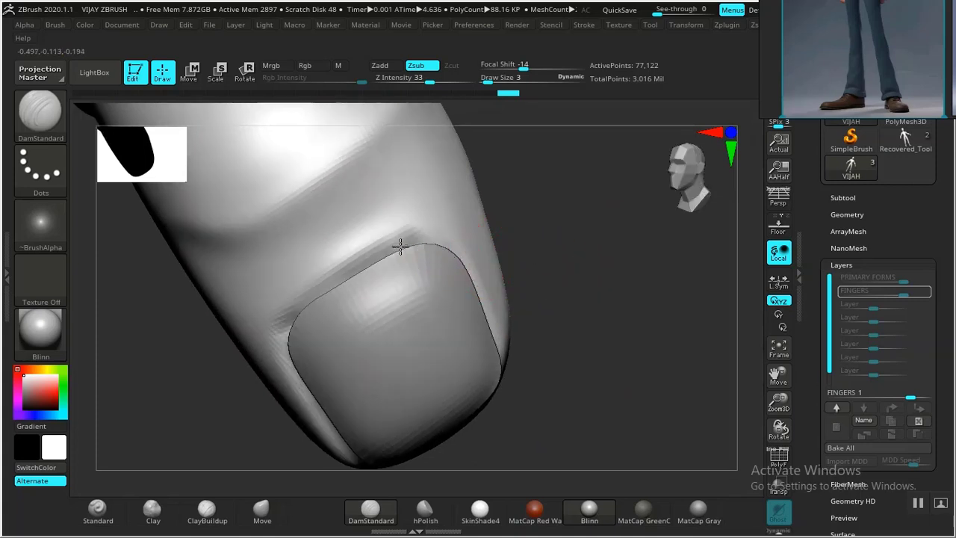
left_click_drag(400, 246, 395, 250)
mouse_move(557, 262)
left_mouse_down()
mouse_move(566, 277)
mouse_move(593, 282)
mouse_move(575, 280)
left_mouse_up()
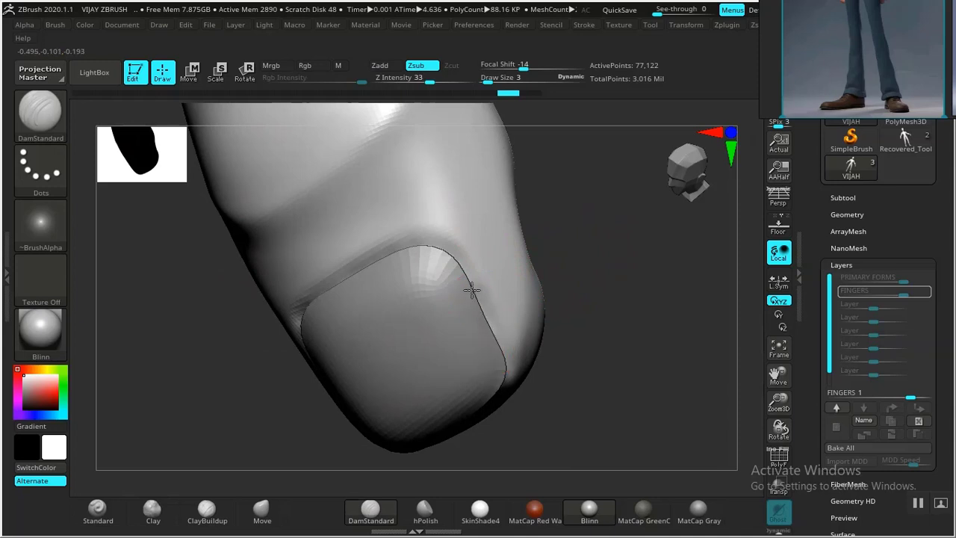
left_click_drag(431, 244, 393, 247)
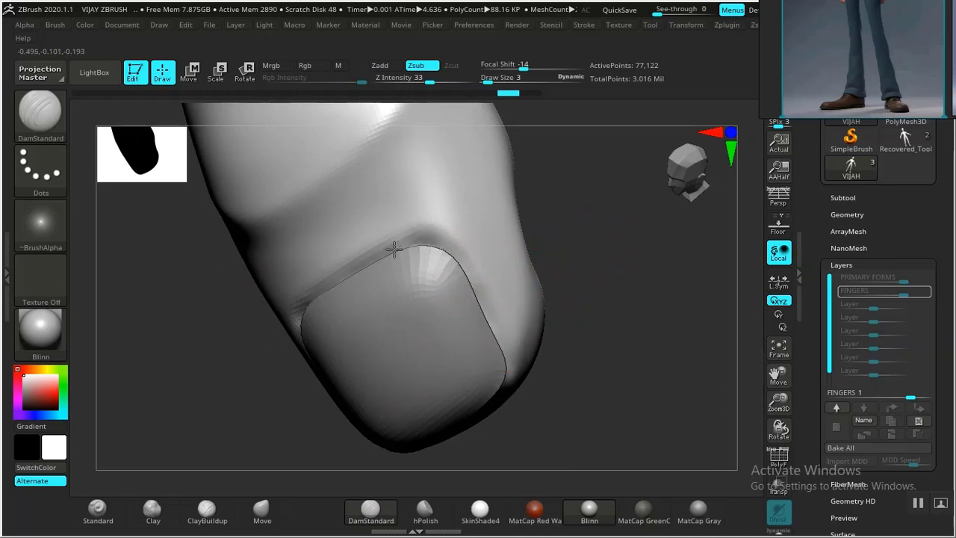
left_click_drag(561, 250, 621, 248)
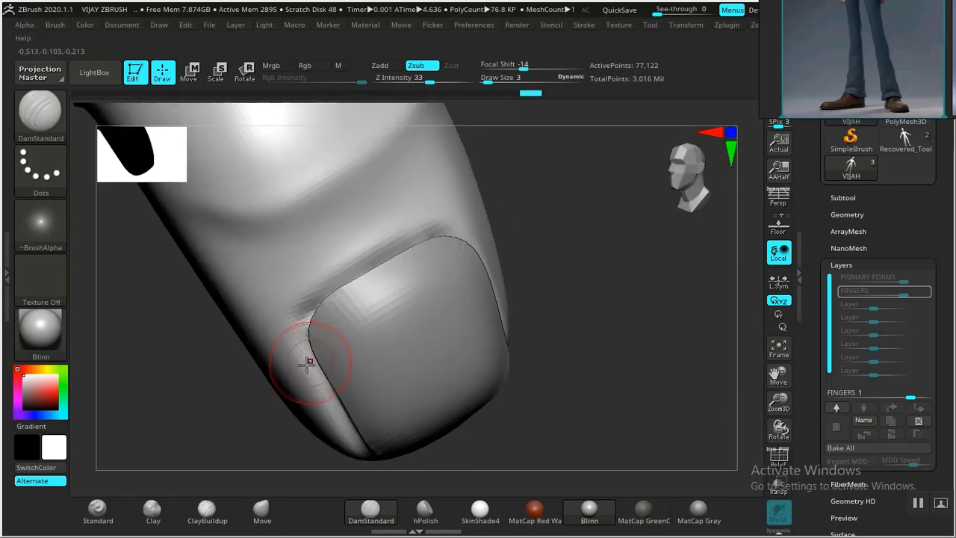
Build up the skin fold around the nail's base and sides with the Standard brush at Z Intensity 25
left_click(108, 512)
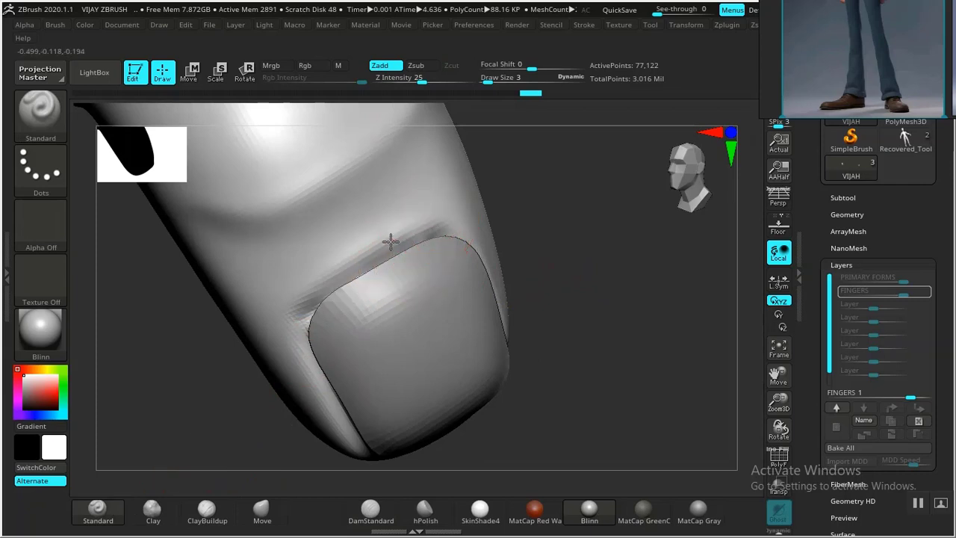
left_click_drag(391, 242, 319, 288)
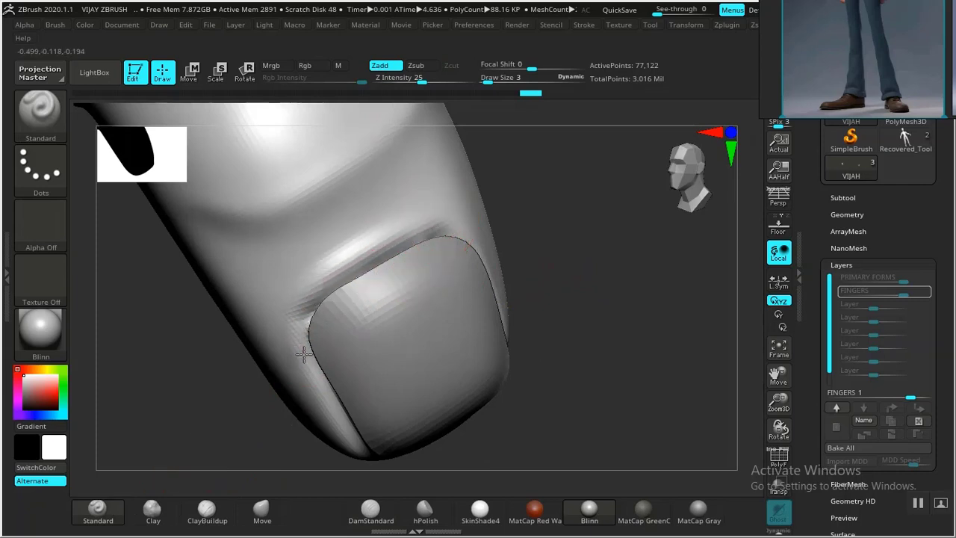
left_click_drag(337, 426, 366, 452)
mouse_move(576, 413)
left_mouse_down()
mouse_move(544, 430)
mouse_move(510, 428)
left_mouse_up()
left_click_drag(457, 231, 465, 243)
left_click_drag(492, 280, 548, 401)
left_click_drag(635, 343, 642, 396)
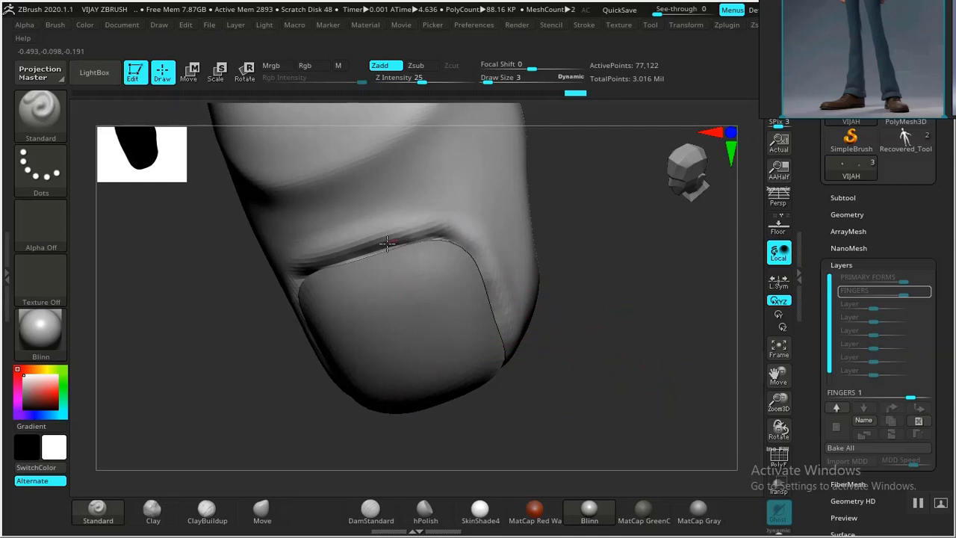
left_click_drag(386, 243, 400, 243)
left_click_drag(629, 363, 527, 284)
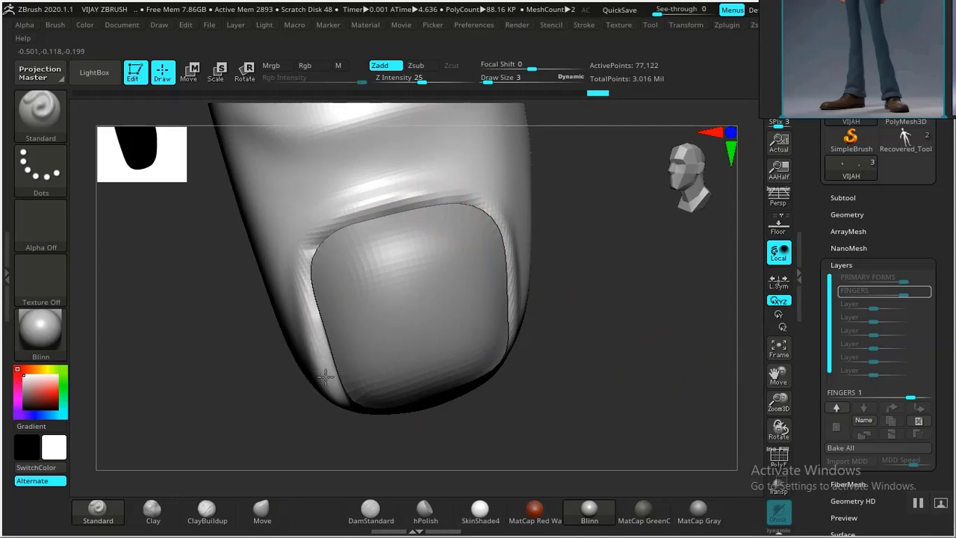
left_click_drag(386, 425, 418, 336)
Select the FINGERS nail subtool and shift the thumbnail into its skin groove with the Move brush at Draw Size 26
left_click(434, 331, "alt")
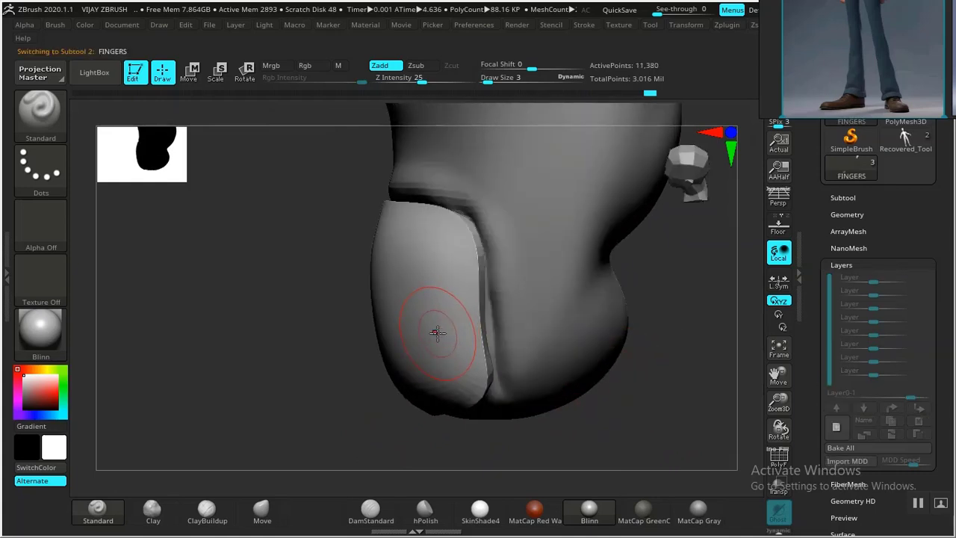
left_click_drag(330, 415, 354, 436)
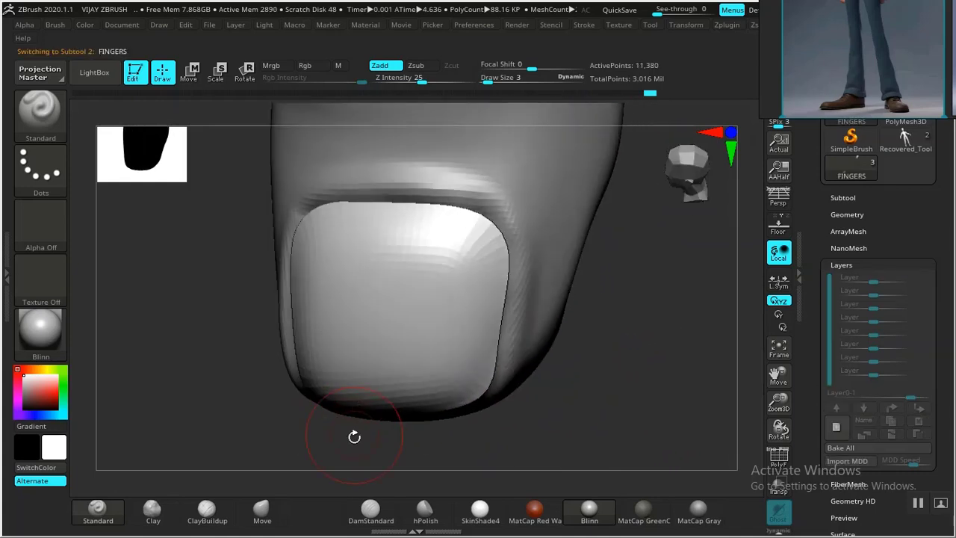
left_click(263, 515)
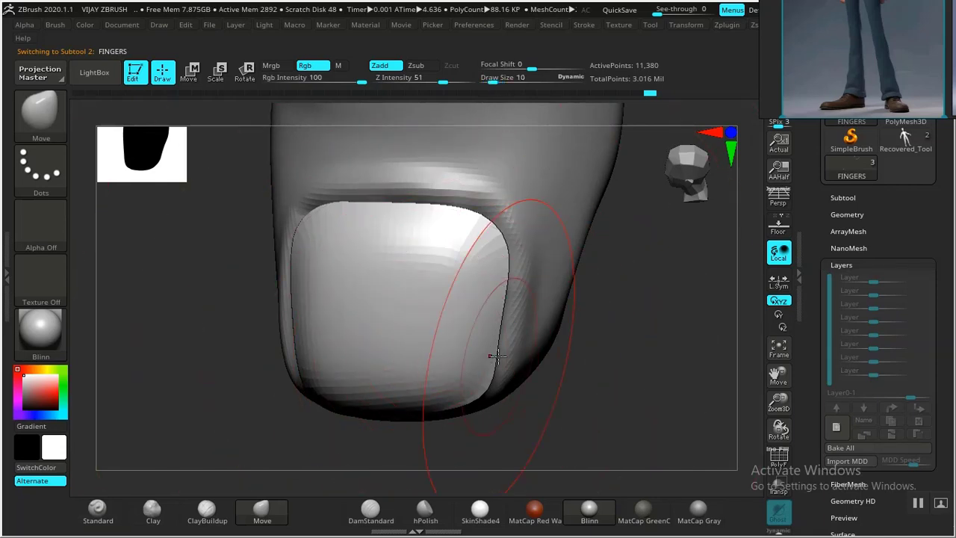
key("[")
key("[")
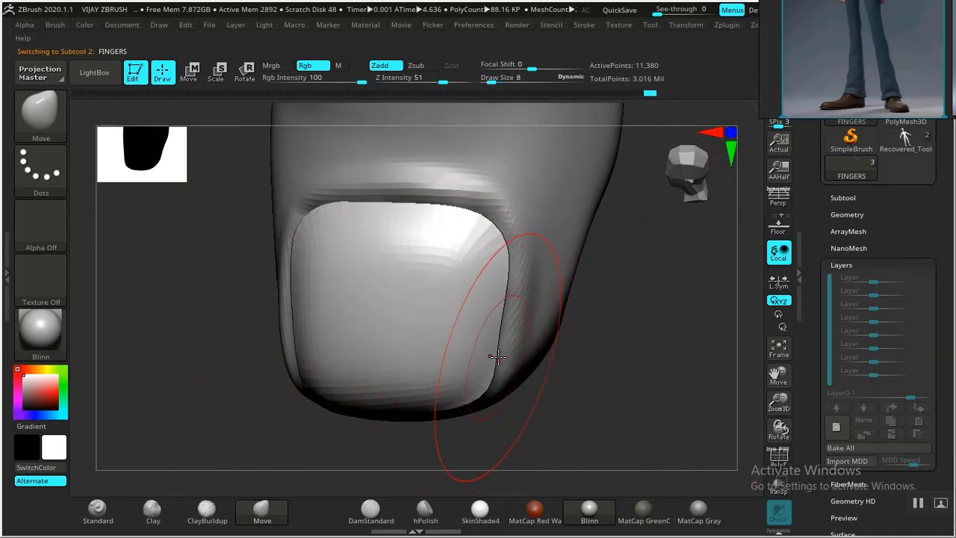
left_click_drag(602, 389, 631, 384)
left_click_drag(540, 369, 565, 380)
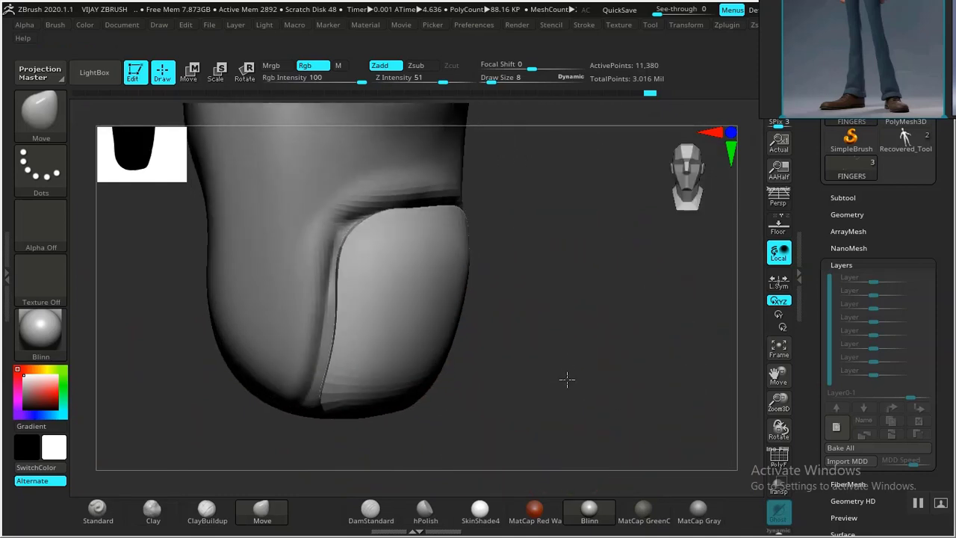
key("bracketright")
key("bracketright")
key("bracketright")
key("bracketright")
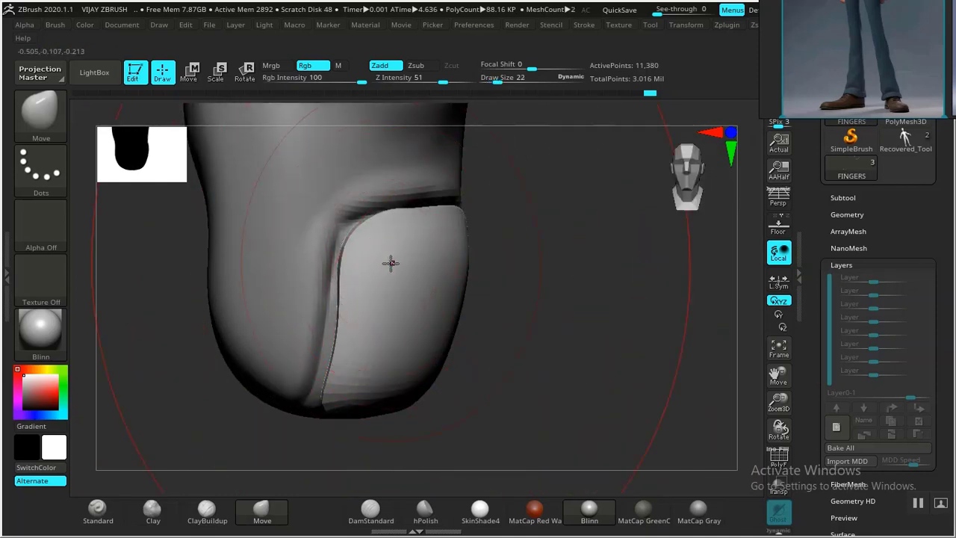
left_click_drag(493, 315, 505, 318)
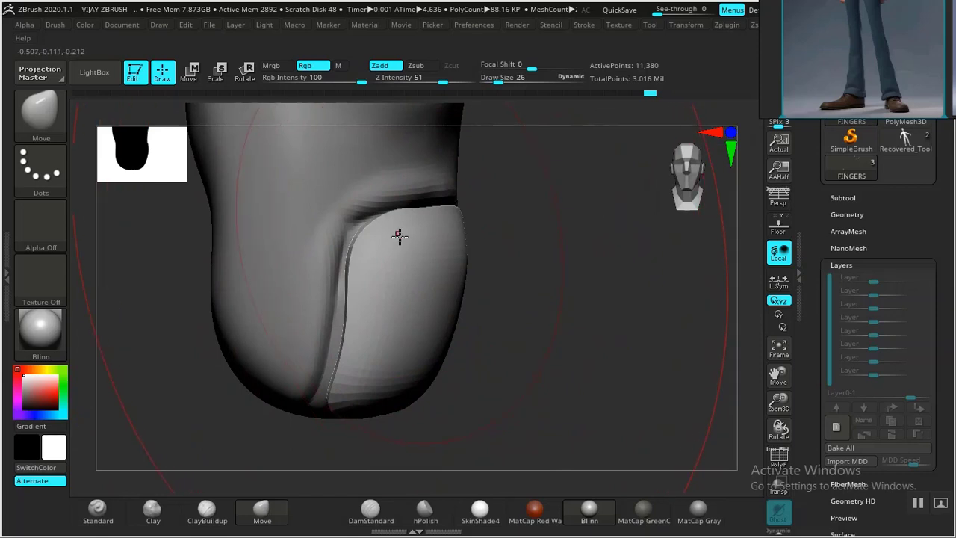
left_click_drag(398, 237, 389, 229)
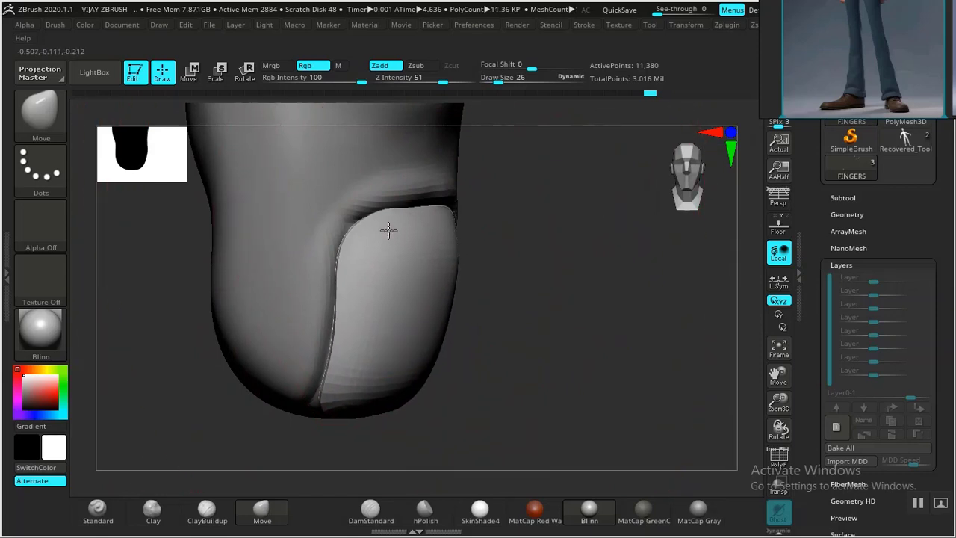
Adjust the thumbnail's fit along the opposite side groove, undoing the first pull and moving the edge again
mouse_move(523, 278)
left_mouse_down()
mouse_move(537, 282)
mouse_move(473, 263)
mouse_move(495, 282)
left_mouse_up()
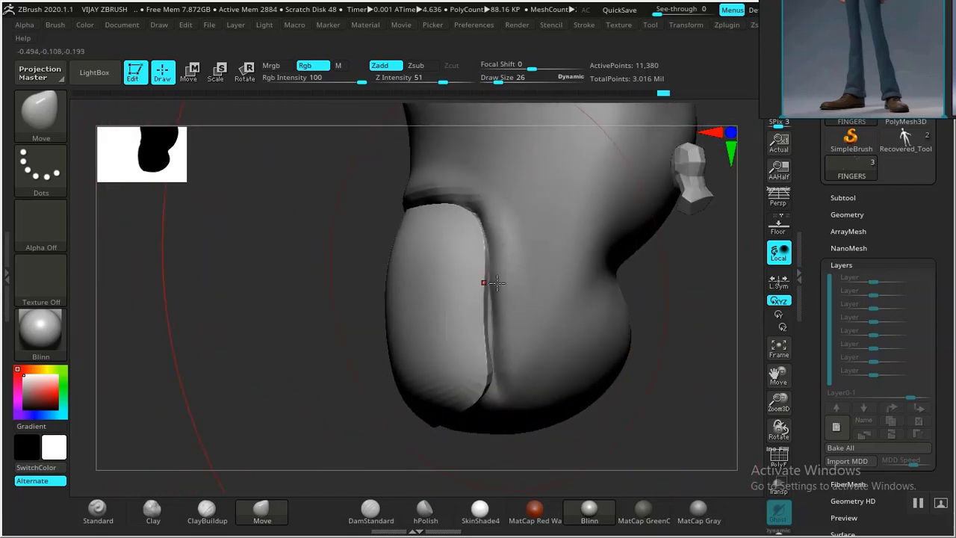
left_click_drag(490, 315, 468, 318)
key("ctrl+z")
left_click_drag(312, 366, 349, 367)
left_click_drag(491, 316, 498, 324)
Nudge the thumbnail's side edges and corners to follow the surrounding skin groove using the Move brush at Draw Size 4
key("bracketleft")
key("bracketleft")
key("bracketleft")
key("bracketleft")
key("bracketleft")
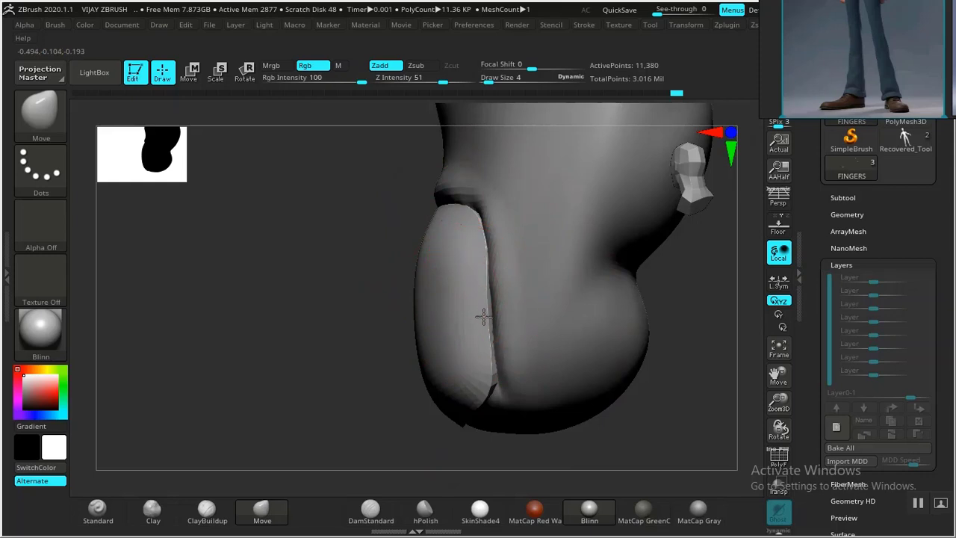
left_click_drag(313, 357, 435, 339)
left_click_drag(358, 343, 357, 343)
left_click_drag(357, 281, 340, 257)
left_click_drag(342, 254, 341, 249)
left_click_drag(565, 261, 561, 187)
mouse_move(381, 363)
left_mouse_down()
mouse_move(370, 363)
mouse_move(363, 335)
left_mouse_up()
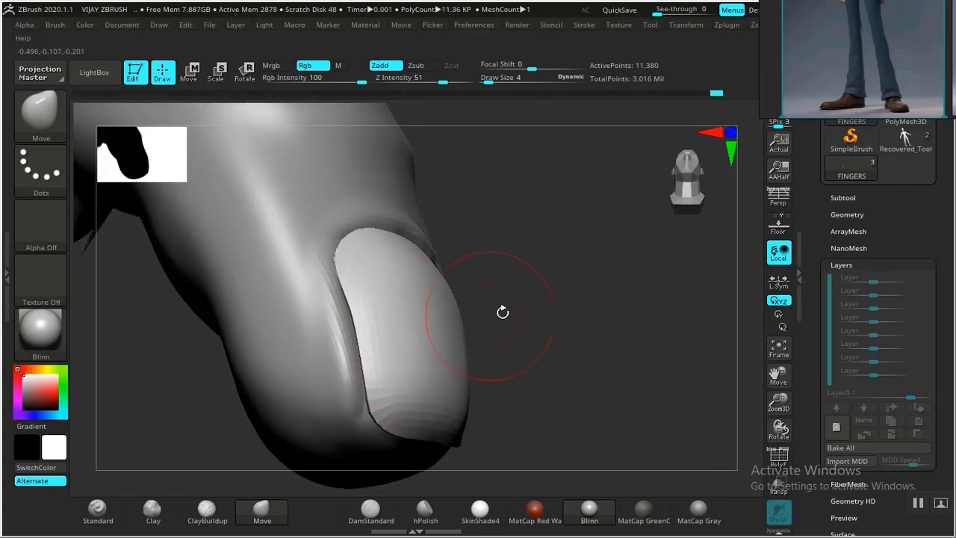
mouse_move(501, 314)
left_mouse_down()
mouse_move(518, 391)
mouse_move(483, 384)
mouse_move(443, 299)
mouse_move(415, 275)
mouse_move(437, 295)
left_mouse_up()
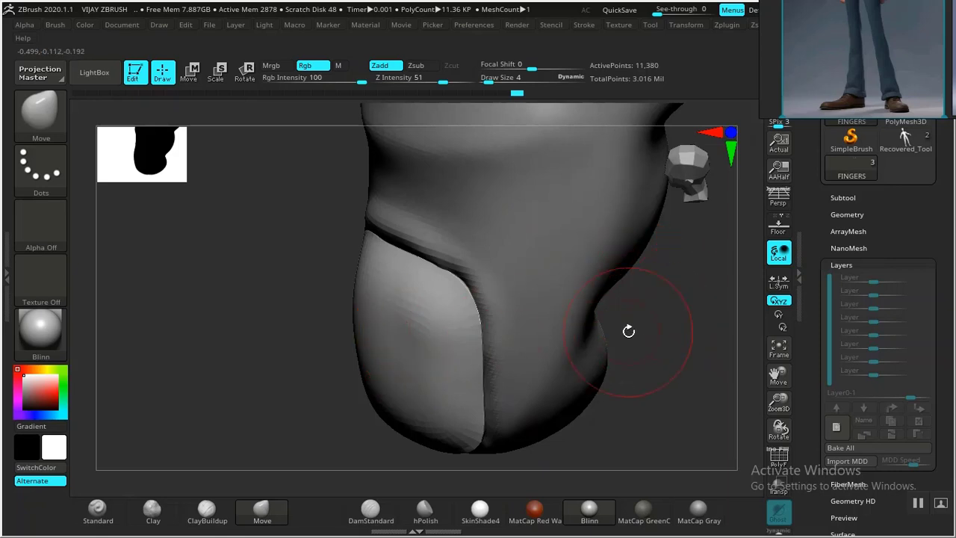
mouse_move(627, 331)
left_mouse_down()
mouse_move(613, 314)
mouse_move(530, 391)
mouse_move(576, 333)
mouse_move(506, 392)
mouse_move(495, 333)
mouse_move(553, 337)
mouse_move(549, 377)
mouse_move(356, 352)
mouse_move(337, 319)
left_mouse_up()
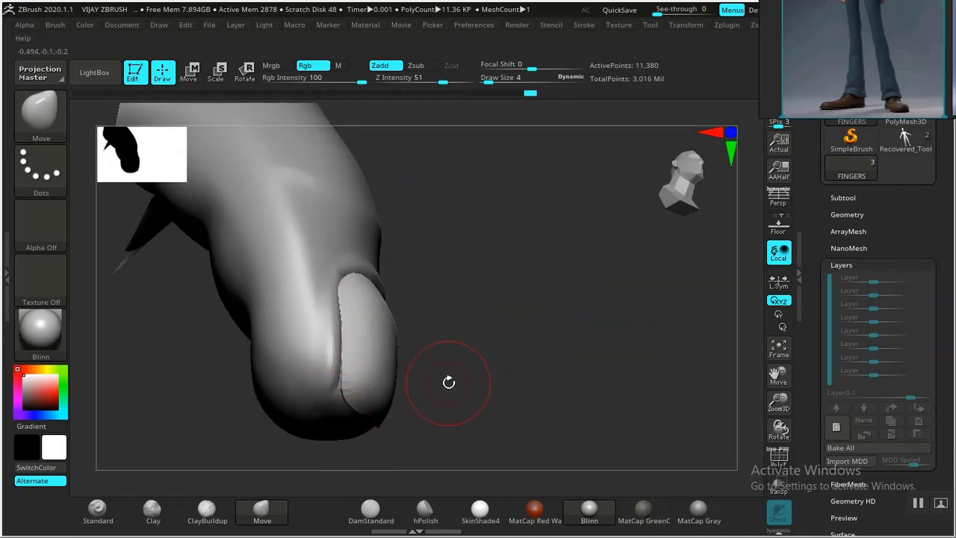
Refine the thumbnail's curved profile at the fingertip with the Move brush at Z Intensity 22 and Draw Size 7
left_click_drag(479, 427, 401, 359)
key("space")
left_click(385, 361)
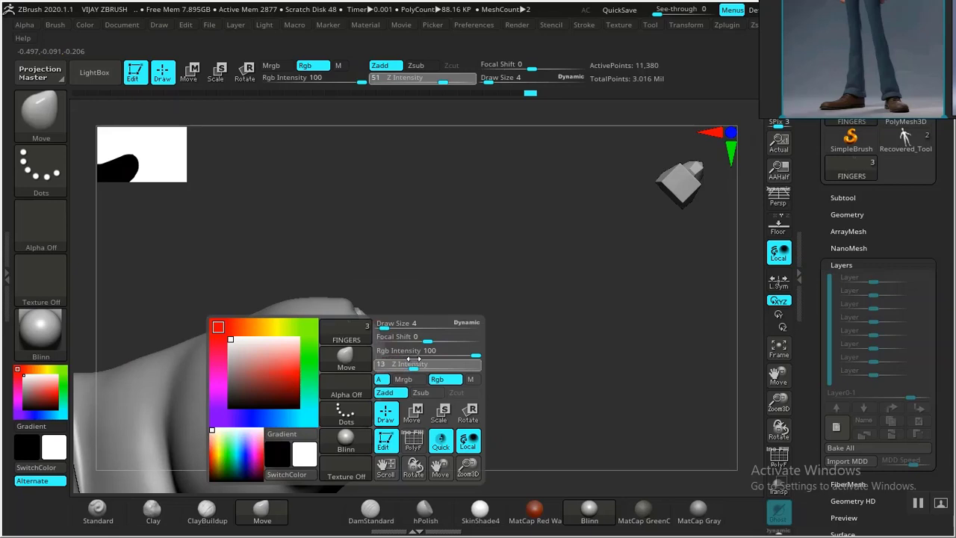
left_click_drag(412, 364, 430, 364)
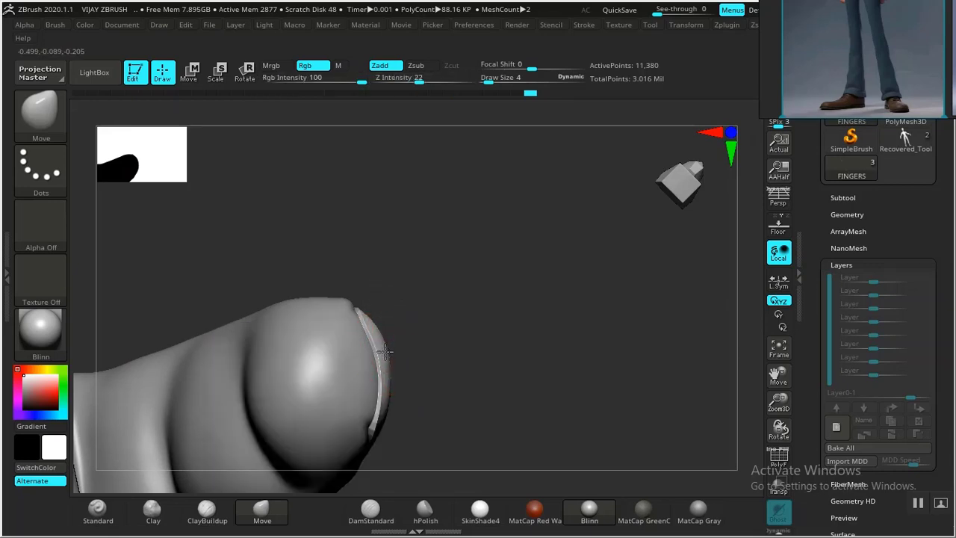
key("space")
left_click_drag(379, 327, 381, 327)
key("space")
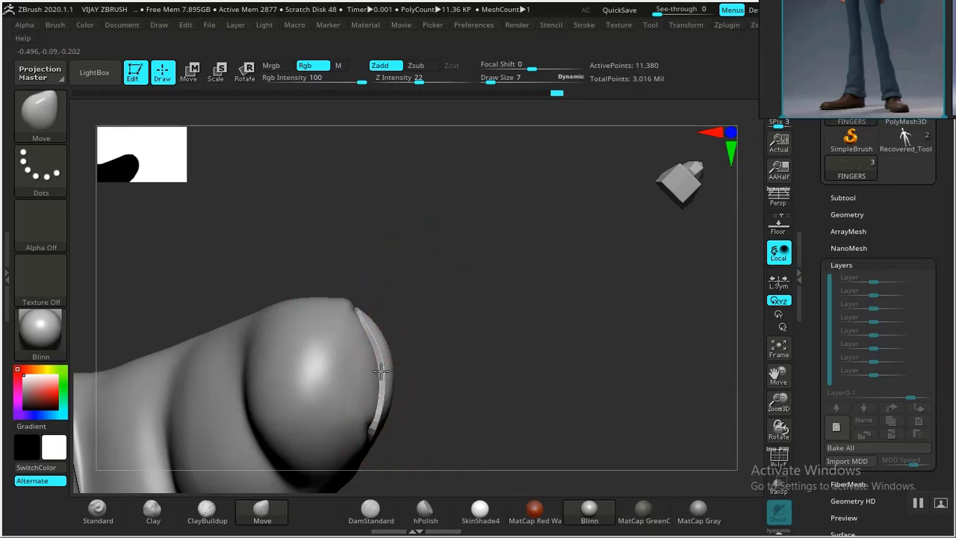
left_click_drag(520, 314, 434, 359)
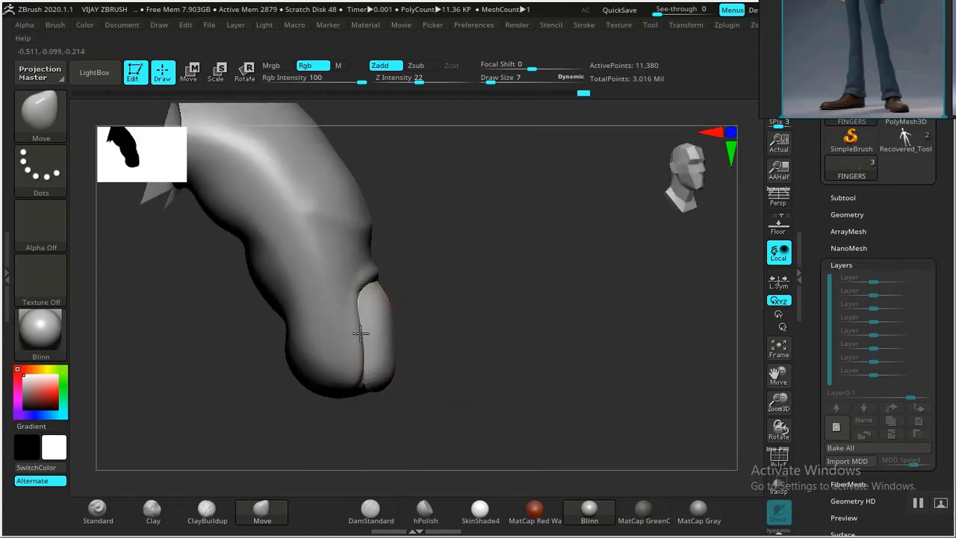
Select the VIJAH body subtool, unhide the whole mesh, and isolate the index finger next to the thumb
left_click_drag(537, 375, 431, 298, "alt")
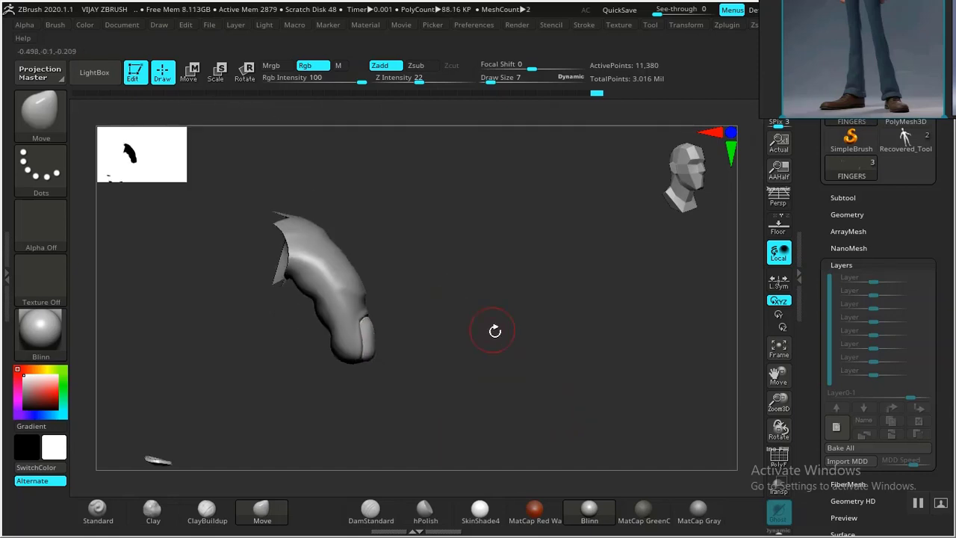
left_click_drag(494, 331, 411, 314)
left_click(360, 274, "alt")
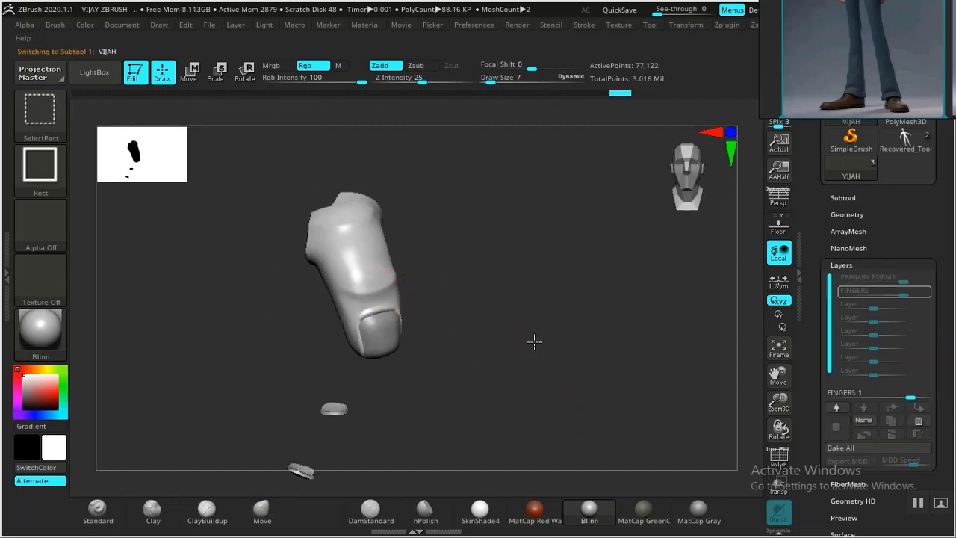
left_click(504, 372, "ctrl+shift")
left_click_drag(478, 339, 332, 369)
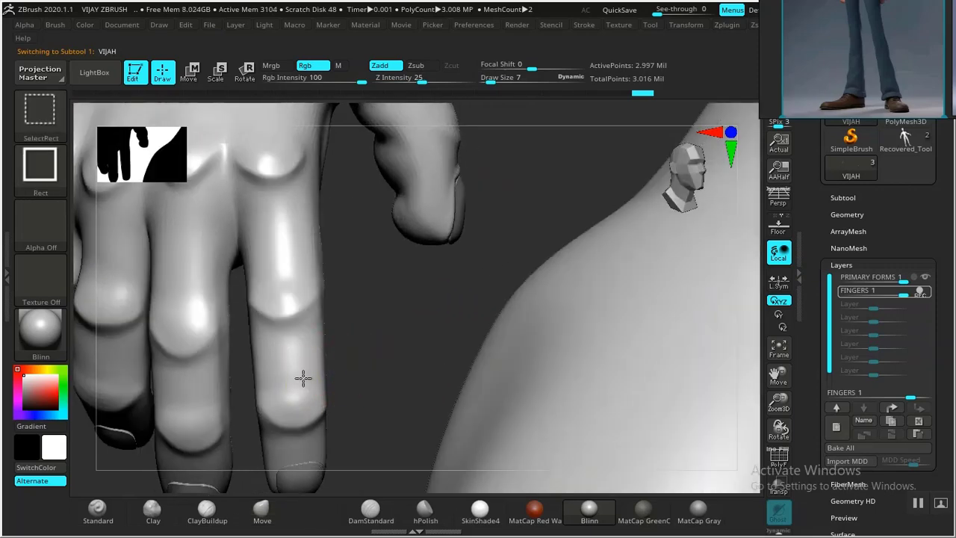
left_click(309, 376, "ctrl+shift")
left_click_drag(405, 358, 429, 299)
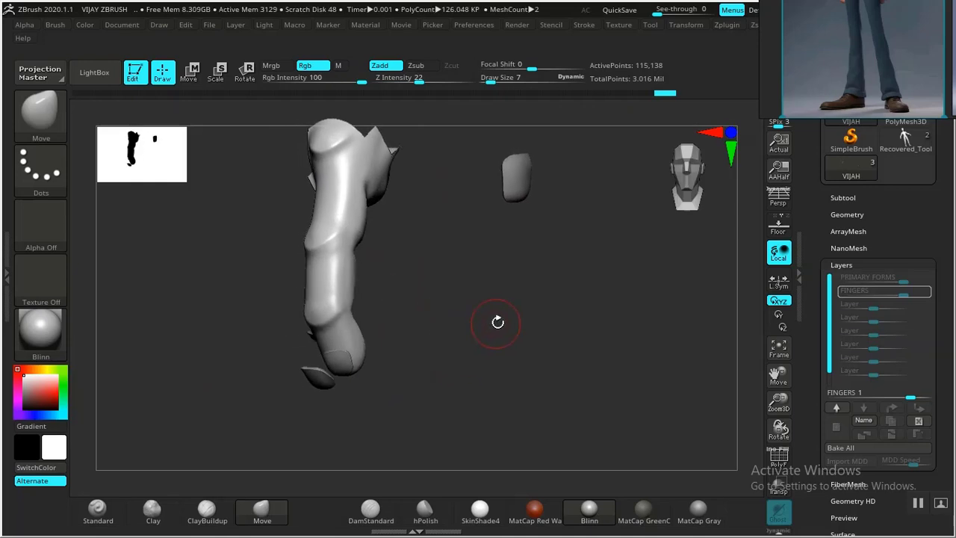
left_click_drag(498, 322, 377, 257)
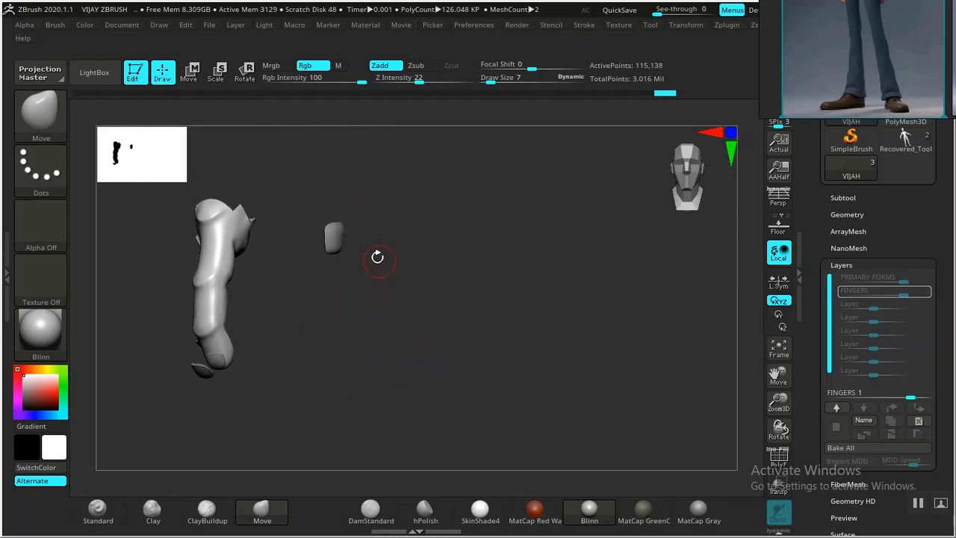
Carve a crease into the index finger's skin across the nail's base with DamStandard at Draw Size 4
left_click(333, 247, "alt")
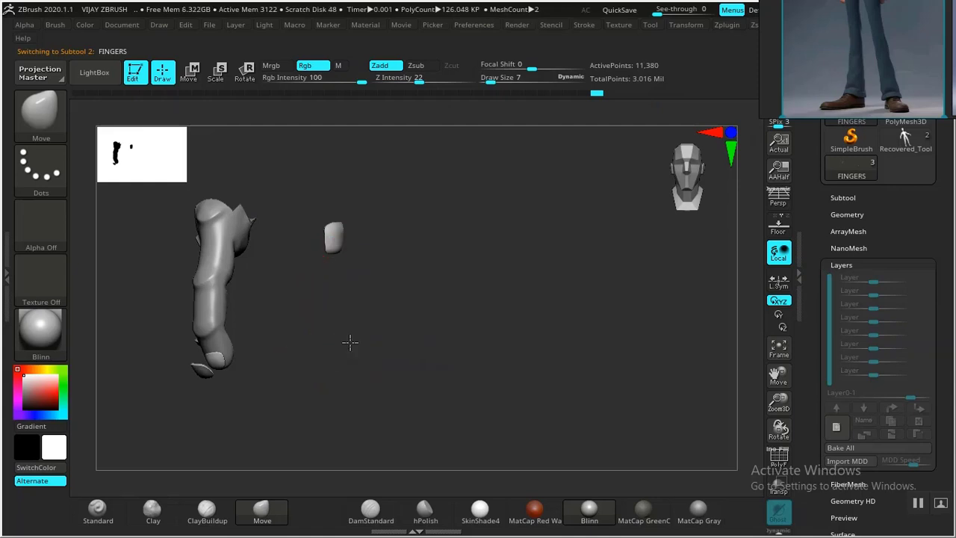
mouse_move(350, 342)
left_mouse_down()
mouse_move(414, 291)
mouse_move(467, 403)
mouse_move(420, 235)
mouse_move(359, 326)
mouse_move(433, 316)
mouse_move(424, 336)
mouse_move(442, 318)
mouse_move(475, 346)
mouse_move(461, 345)
mouse_move(458, 324)
mouse_move(383, 325)
left_mouse_up()
left_click(309, 321, "alt")
left_click(376, 513)
key("space")
key("space")
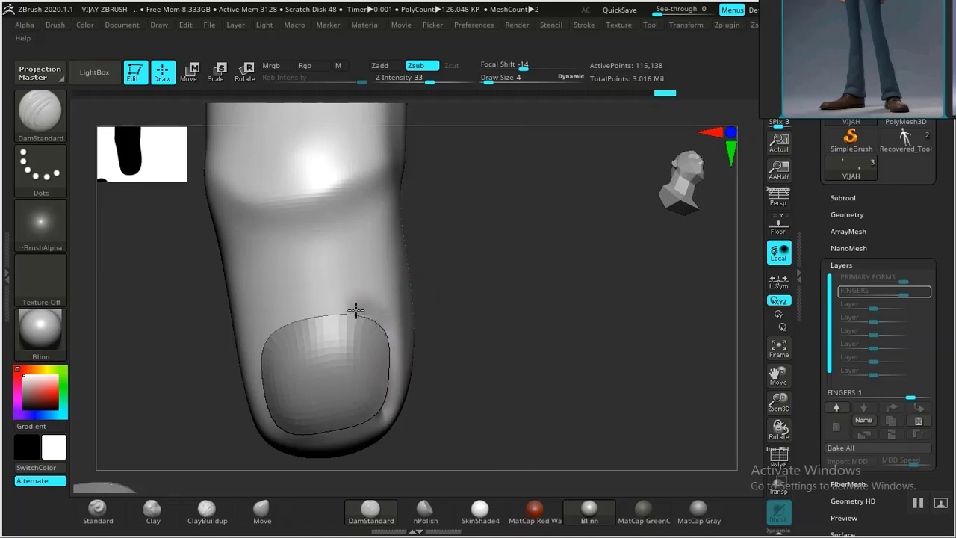
left_click_drag(344, 315, 337, 310)
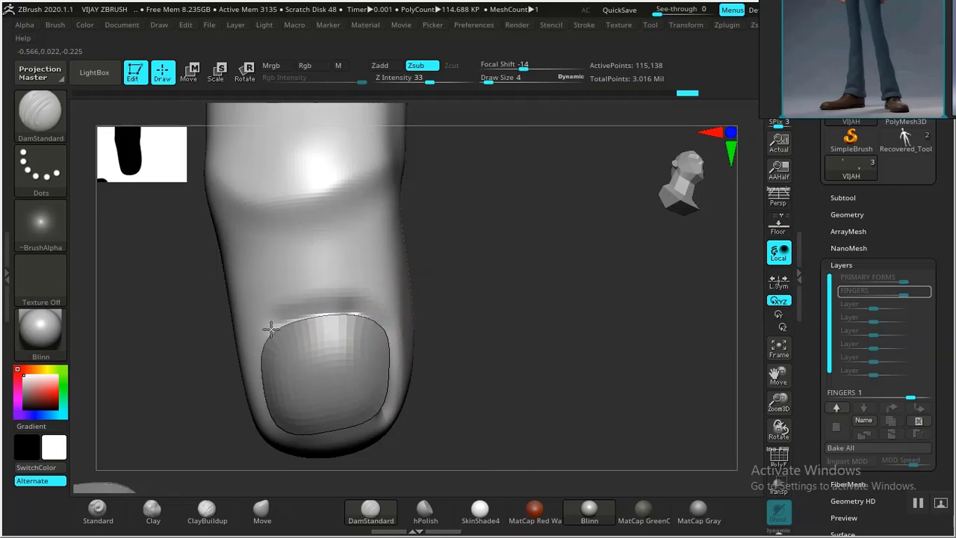
Extend the crease around the index nail's base corner, undoing the unwanted strokes
mouse_move(419, 314)
left_mouse_down()
mouse_move(495, 329)
mouse_move(478, 332)
left_mouse_up()
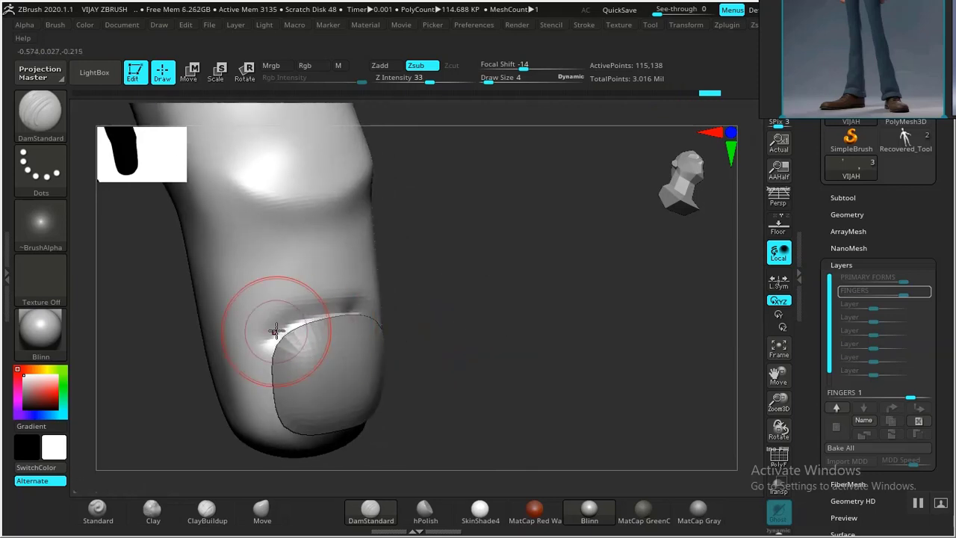
left_click_drag(286, 329, 269, 348)
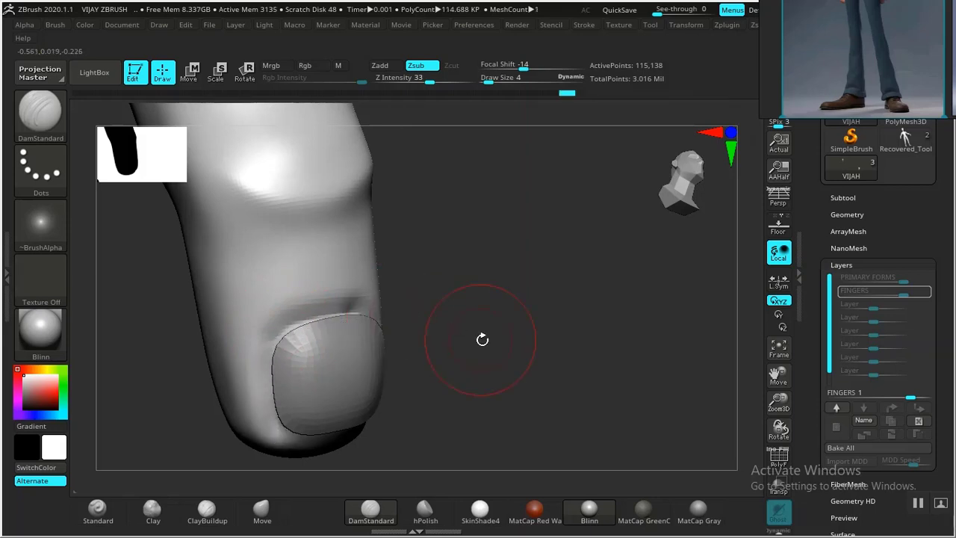
key("ctrl+z")
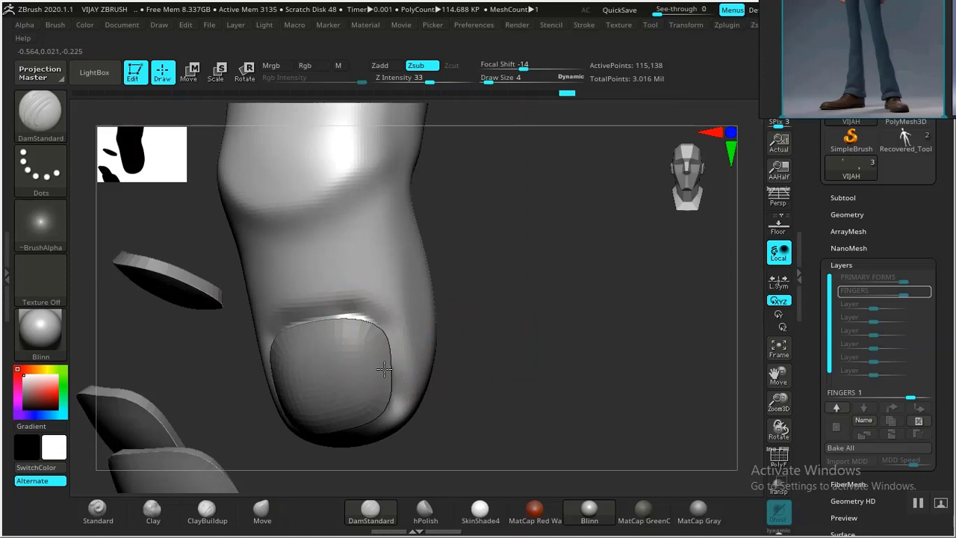
left_click_drag(540, 376, 547, 433)
left_click_drag(507, 324, 523, 339)
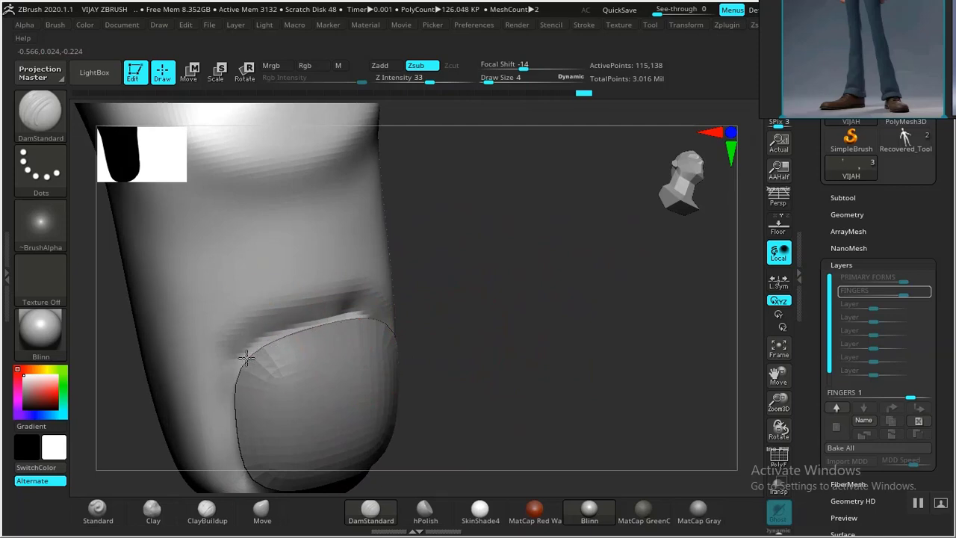
key("ctrl+z")
Build up the skin fold along the index nail's base with the Standard brush at Z Intensity 25, reducing Draw Size to 2
left_click(97, 513)
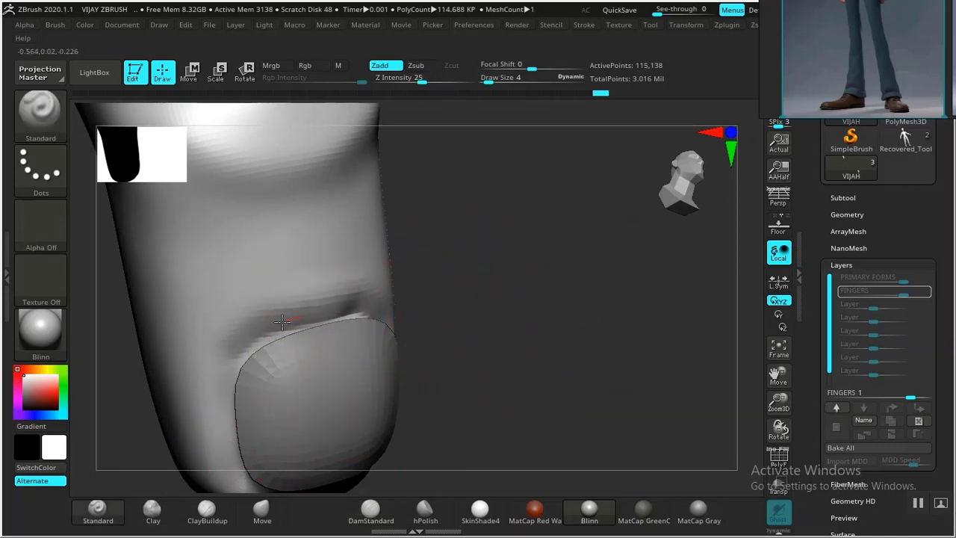
left_click_drag(283, 322, 245, 335)
left_click_drag(224, 367, 236, 435)
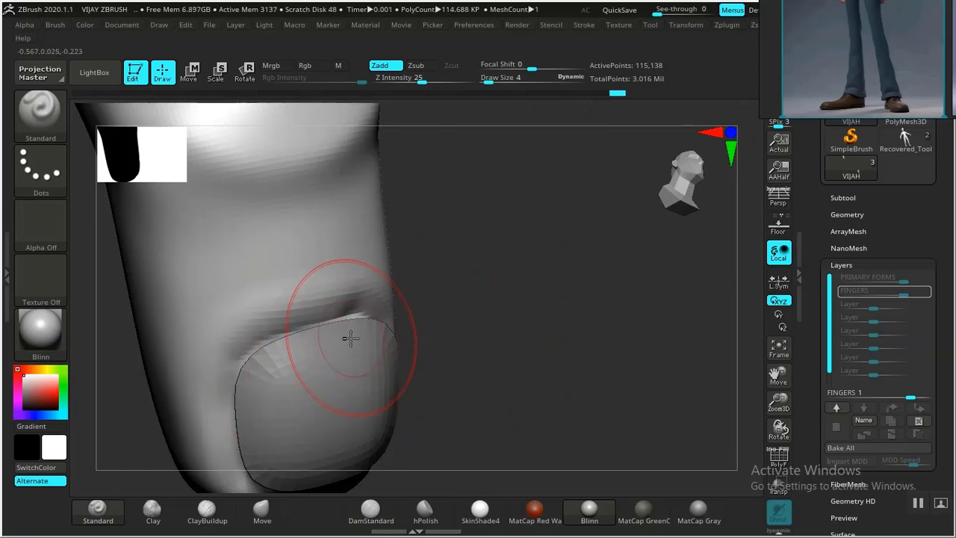
key("bracketleft")
left_click_drag(514, 323, 485, 322)
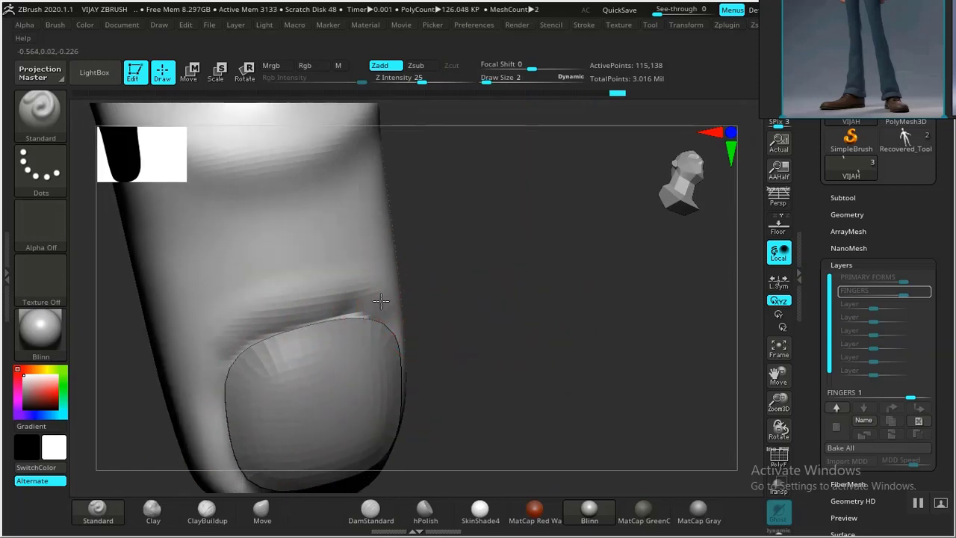
mouse_move(381, 299)
left_mouse_down()
mouse_move(329, 306)
mouse_move(230, 351)
left_mouse_up()
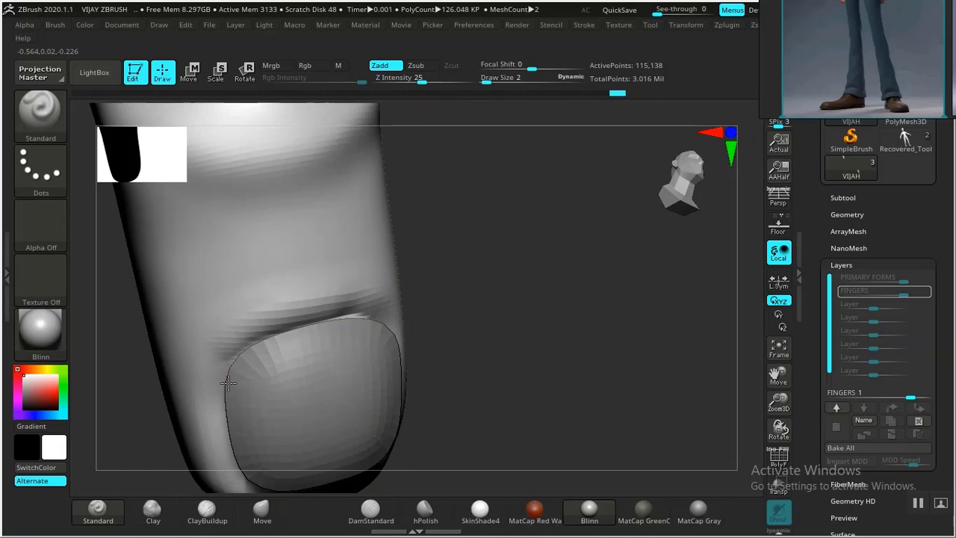
Raise the skin folds along both sides of the index nail with the Standard brush at Draw Size 2, undoing the last stroke
mouse_move(640, 361)
left_mouse_down()
mouse_move(593, 321)
mouse_move(460, 316)
mouse_move(466, 293)
left_mouse_up()
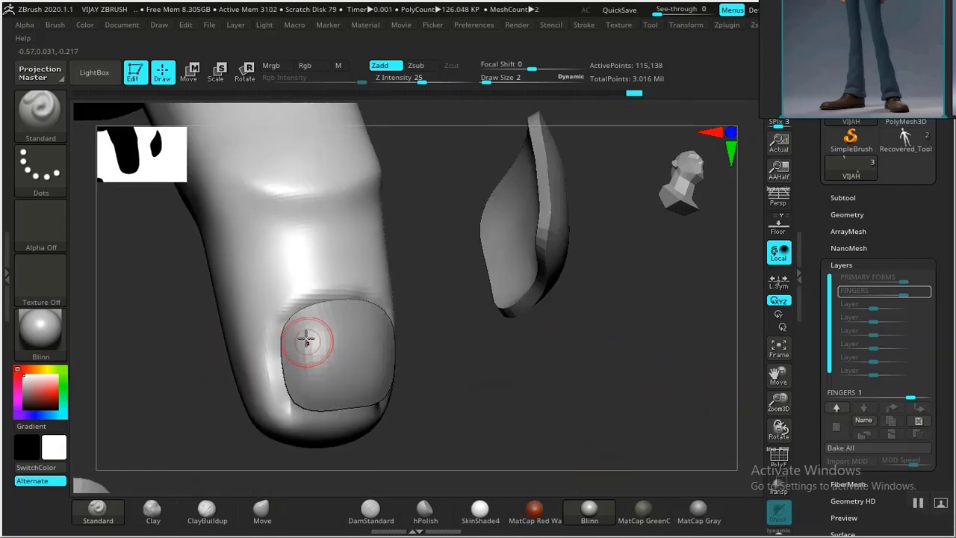
left_click_drag(279, 315, 279, 349)
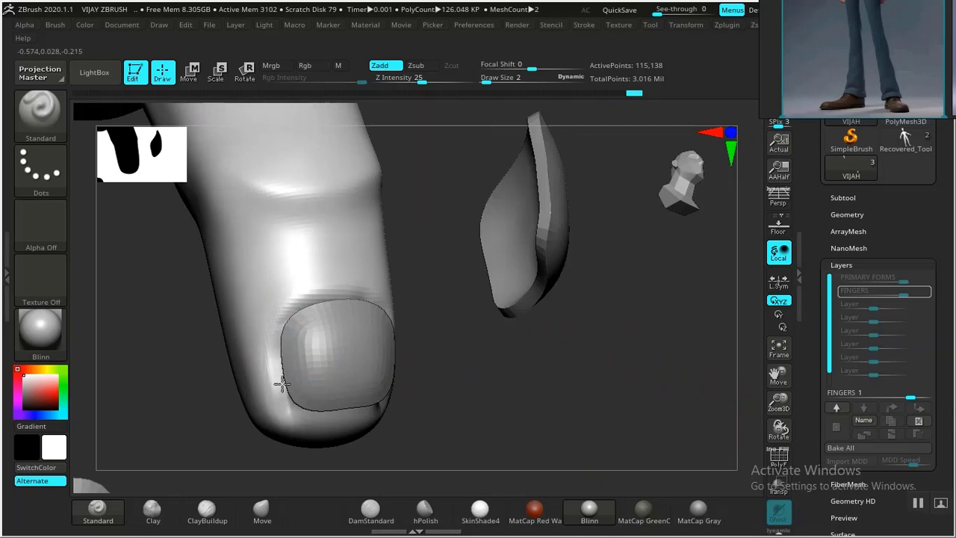
left_click(457, 339)
left_click_drag(485, 356, 401, 337)
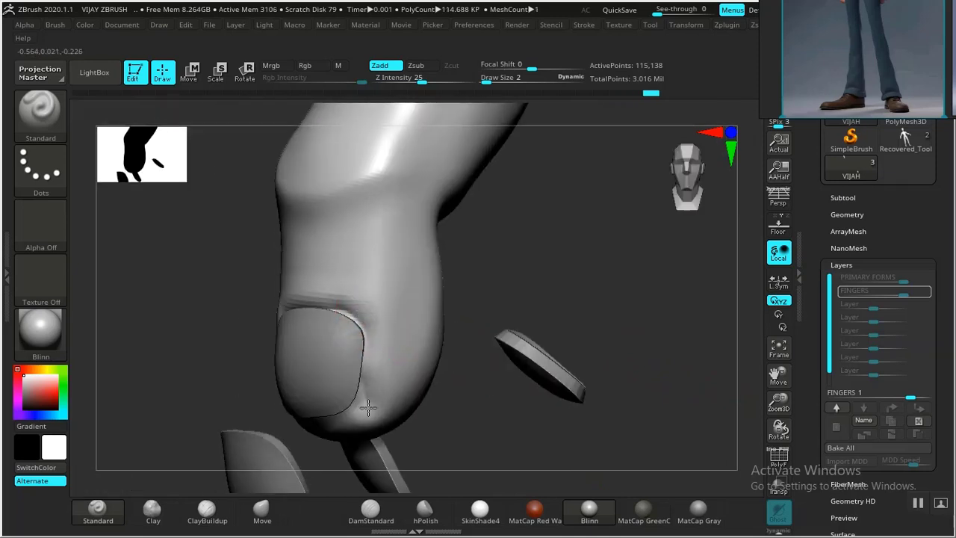
left_click_drag(515, 292, 361, 308)
left_click(359, 307)
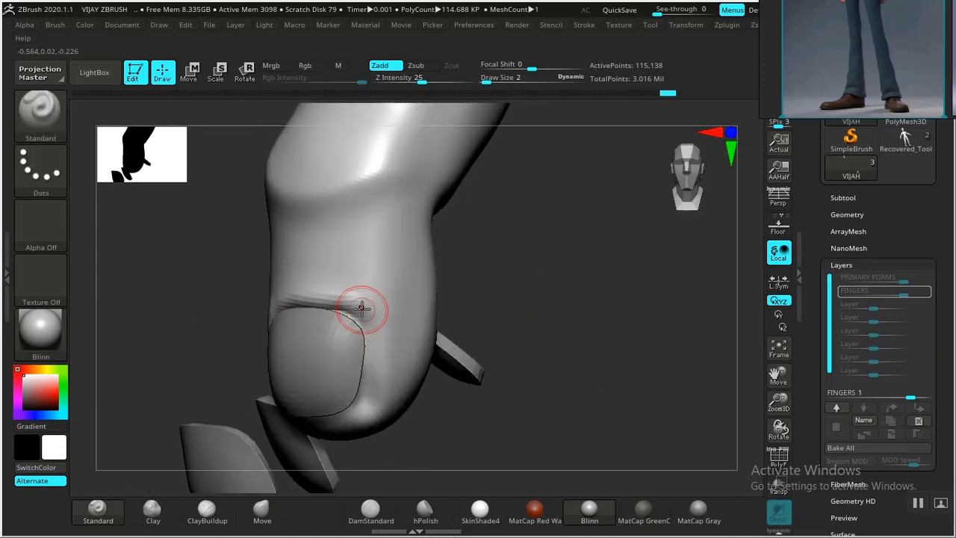
left_click_drag(373, 379, 380, 404)
key("ctrl+z")
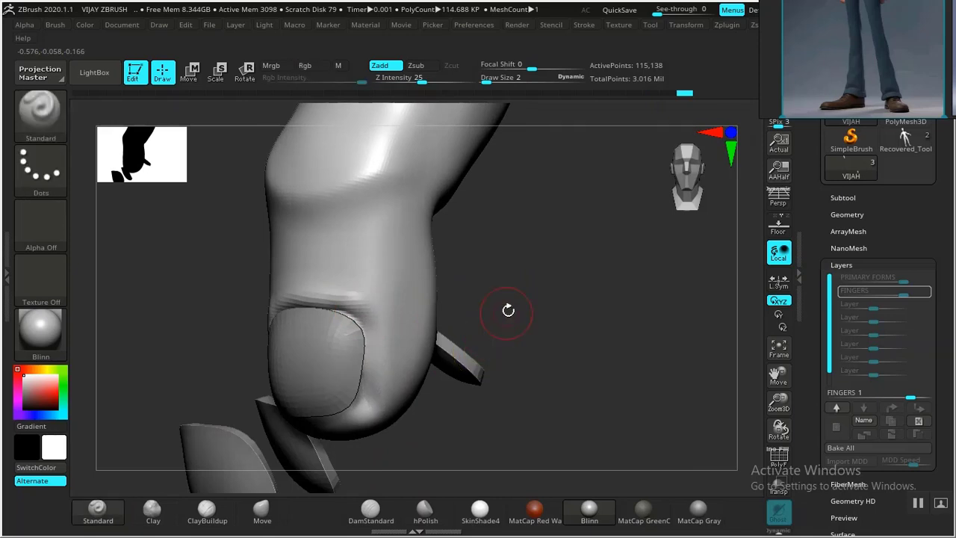
Strengthen the skin fold around the index nail's sides and base corner, undoing the unwanted side stroke
left_click_drag(508, 309, 487, 284)
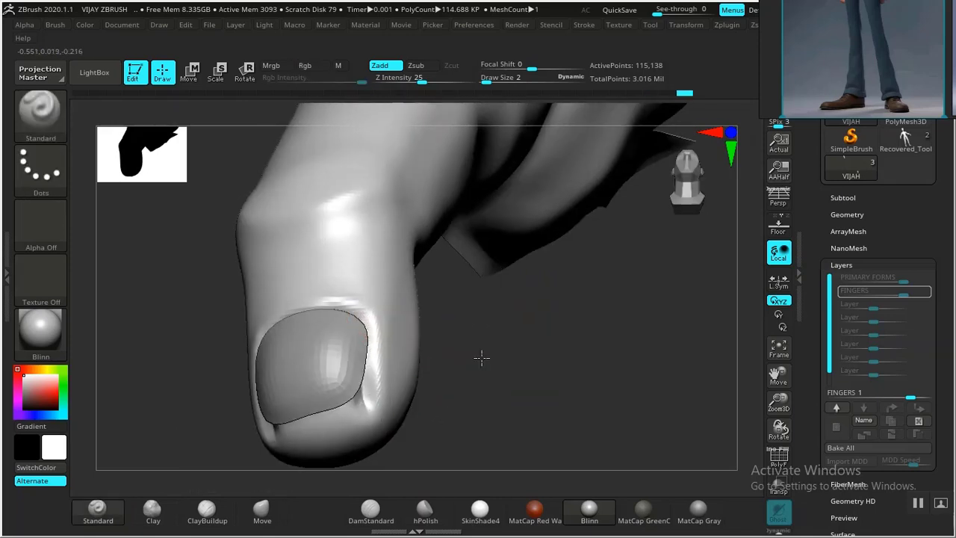
left_click_drag(482, 359, 289, 431)
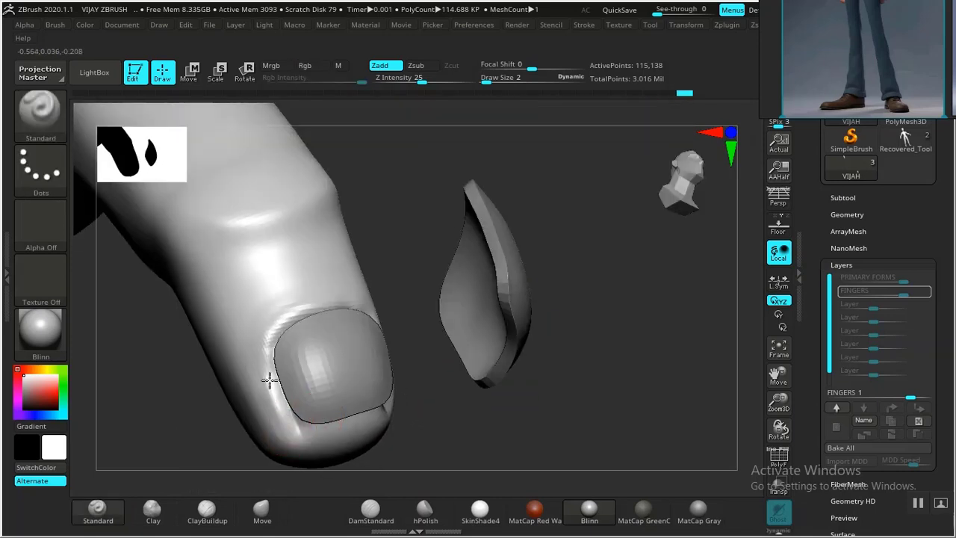
mouse_move(496, 409)
left_mouse_down()
mouse_move(480, 426)
mouse_move(371, 326)
mouse_move(275, 345)
left_mouse_up()
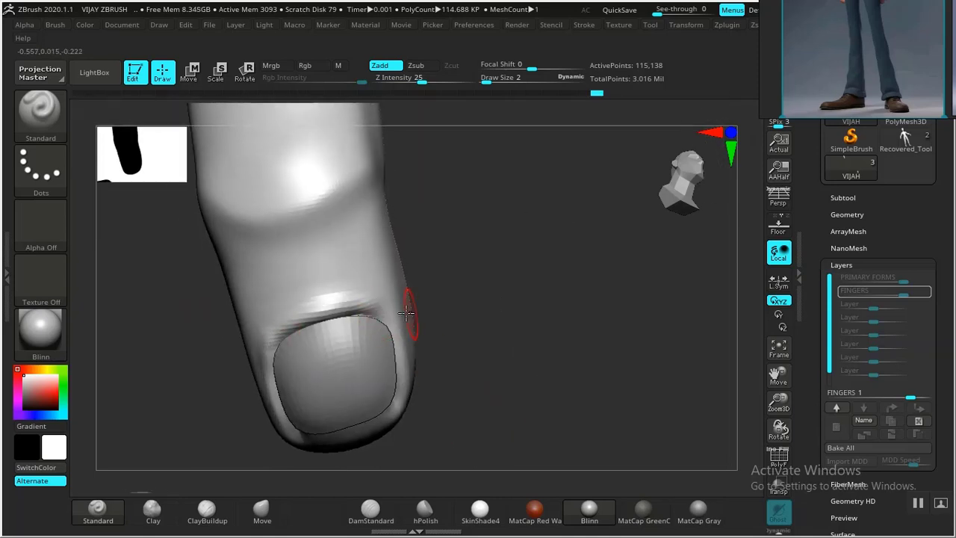
mouse_move(447, 377)
left_mouse_down()
mouse_move(429, 298)
mouse_move(470, 303)
mouse_move(520, 335)
mouse_move(496, 327)
mouse_move(515, 301)
mouse_move(522, 306)
left_mouse_up()
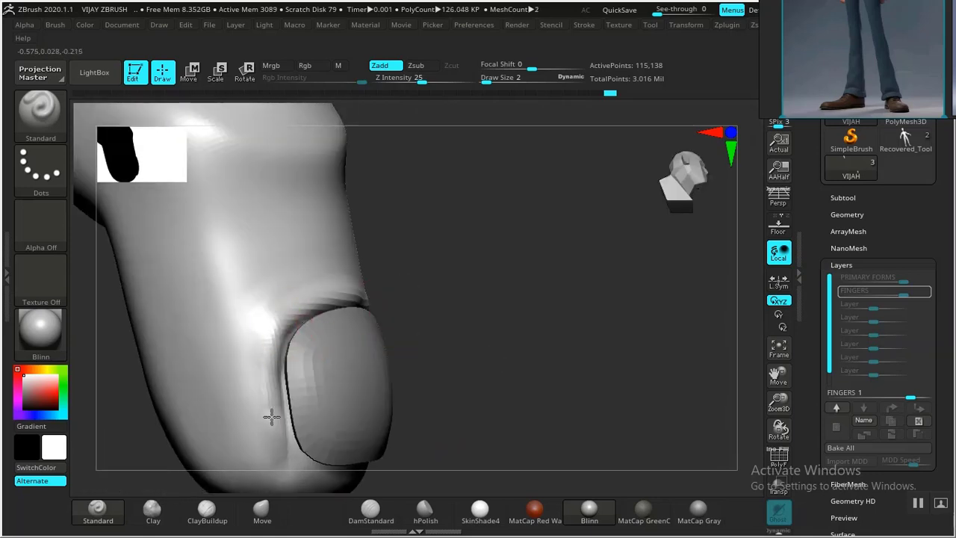
left_click_drag(272, 417, 277, 340)
key("ctrl+z")
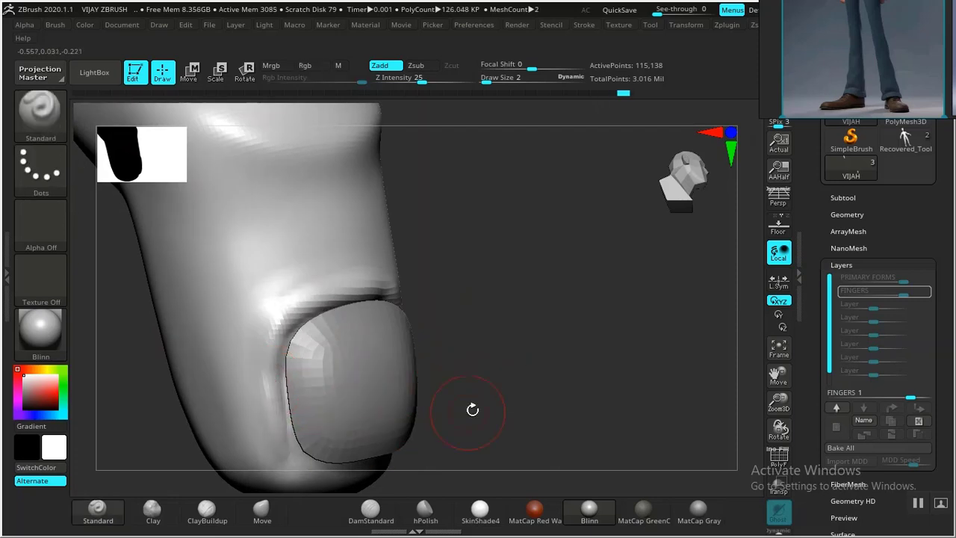
left_click_drag(516, 341, 508, 350)
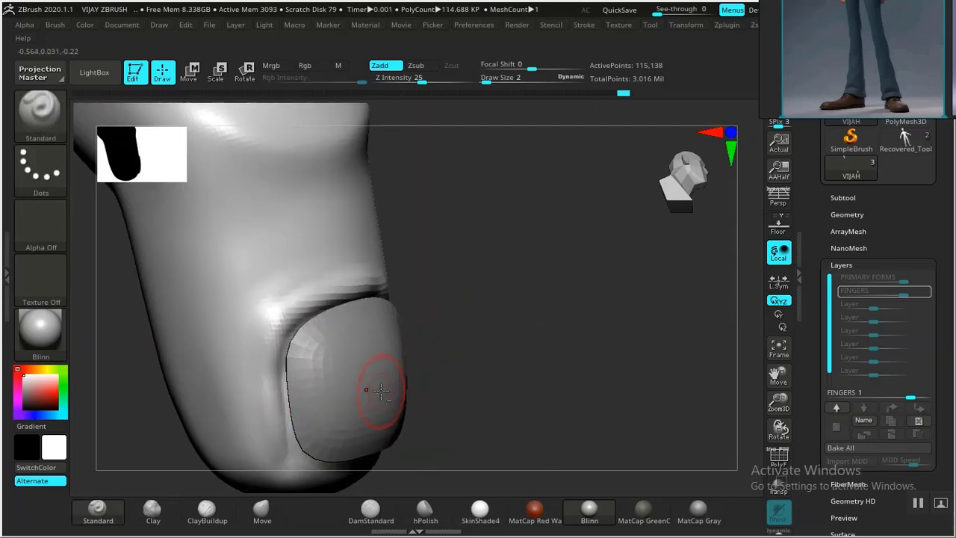
Select the FINGERS nail subtool and pull the index nail's side edges toward the skin fold with the Move brush at Z Intensity 22
left_click(385, 388, "alt")
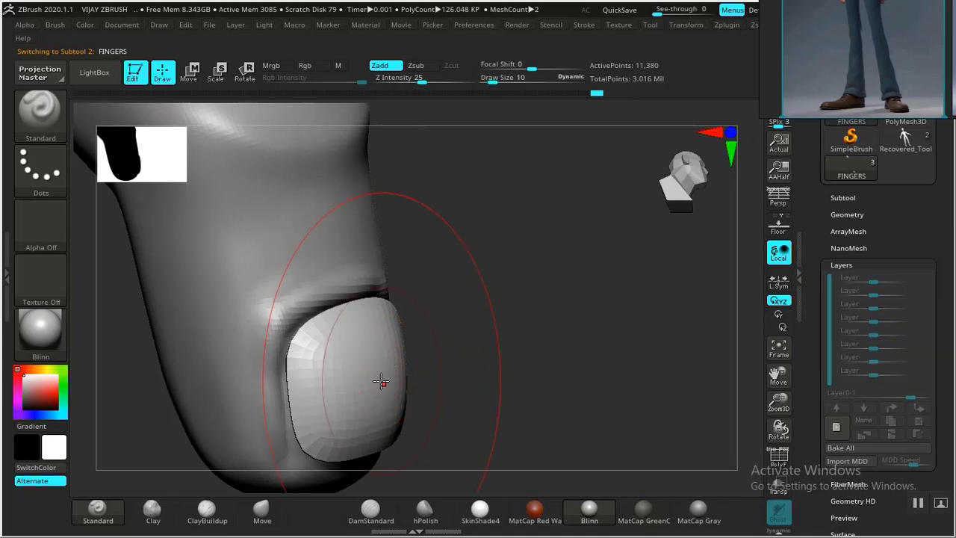
left_click(261, 510)
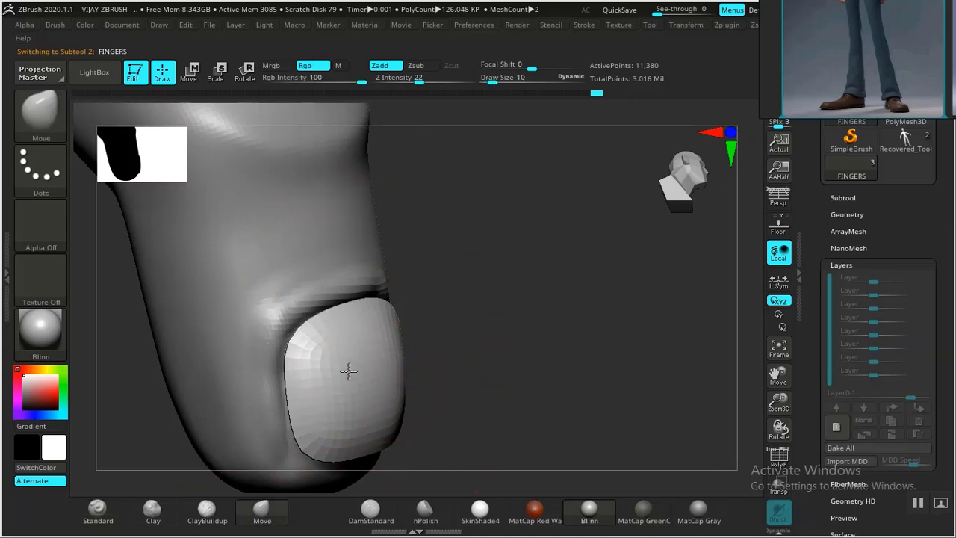
key("ctrl+z")
key("ctrl+z")
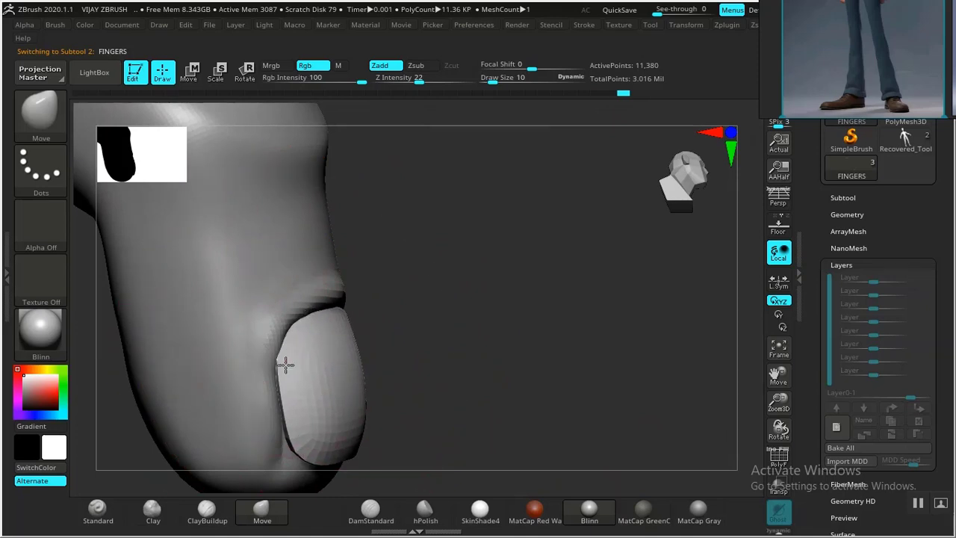
key("ctrl+shift+z")
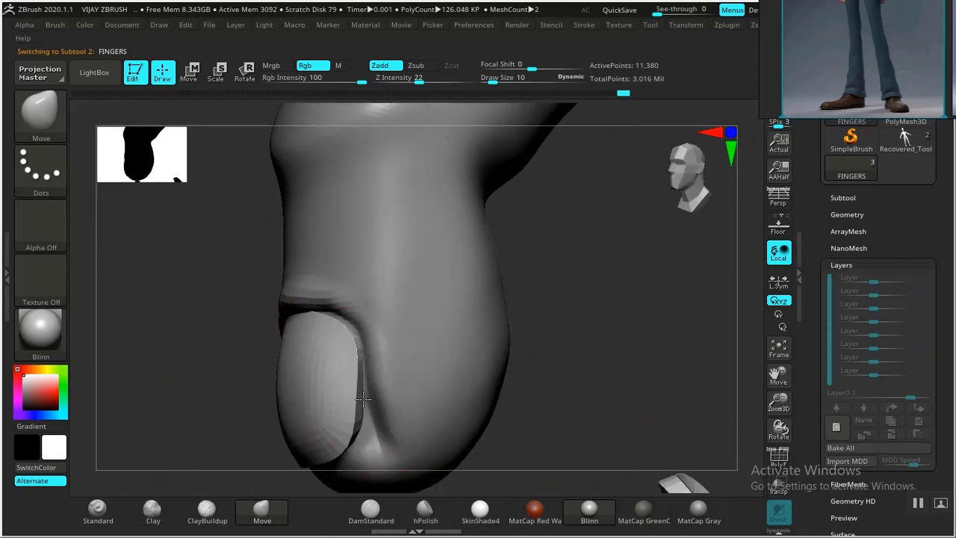
left_click_drag(363, 399, 367, 403)
left_click_drag(527, 329, 525, 367)
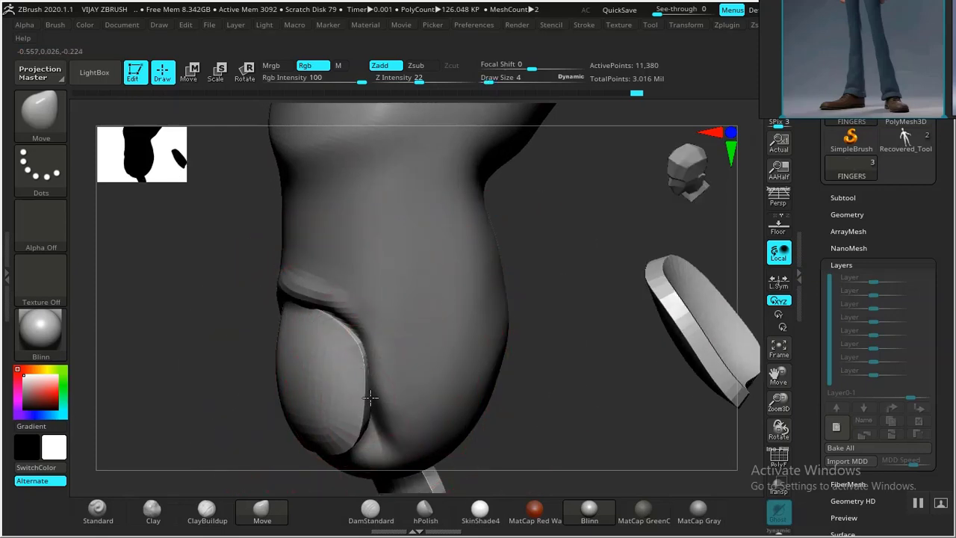
Step through the index nail's recent Move strokes with undo and redo, and readjust its side edge at Draw Size 4
key("ctrl+shift+z")
key("ctrl+shift+z")
key("ctrl+shift+z")
key("ctrl+shift+z")
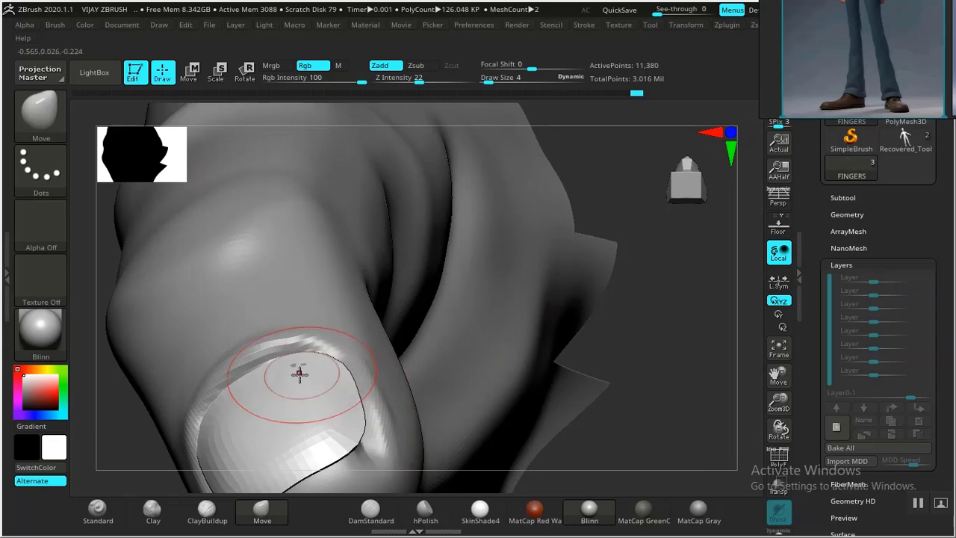
key("ctrl+z")
key("ctrl+z")
key("ctrl+z")
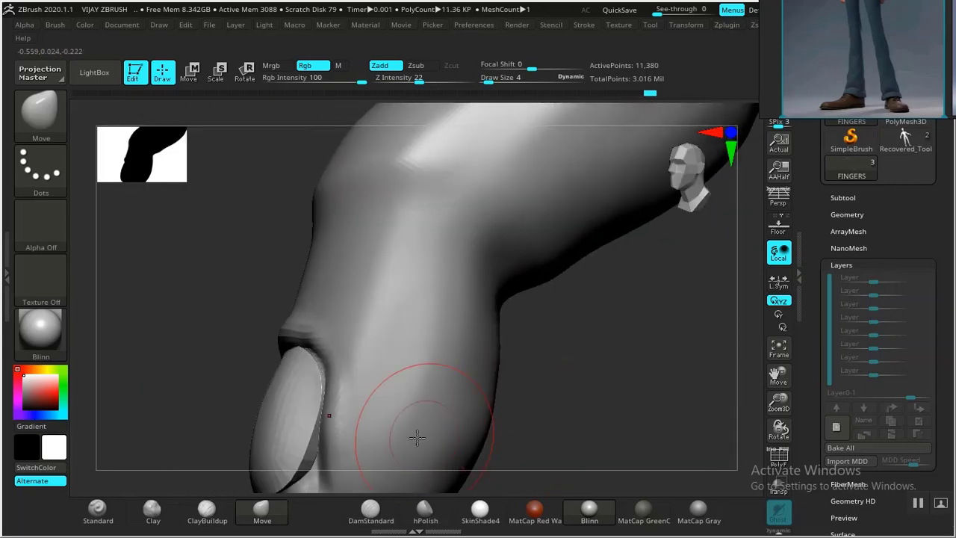
key("ctrl+shift+z")
left_click_drag(319, 469, 320, 471)
mouse_move(561, 419)
left_mouse_down("alt")
mouse_move(569, 299)
mouse_move(561, 382)
left_mouse_up("alt")
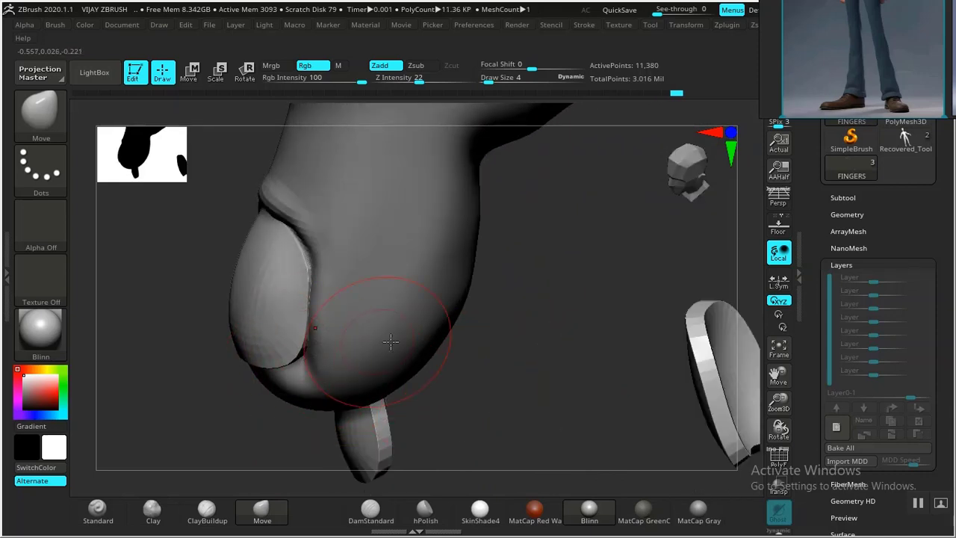
left_click_drag(391, 341, 435, 326)
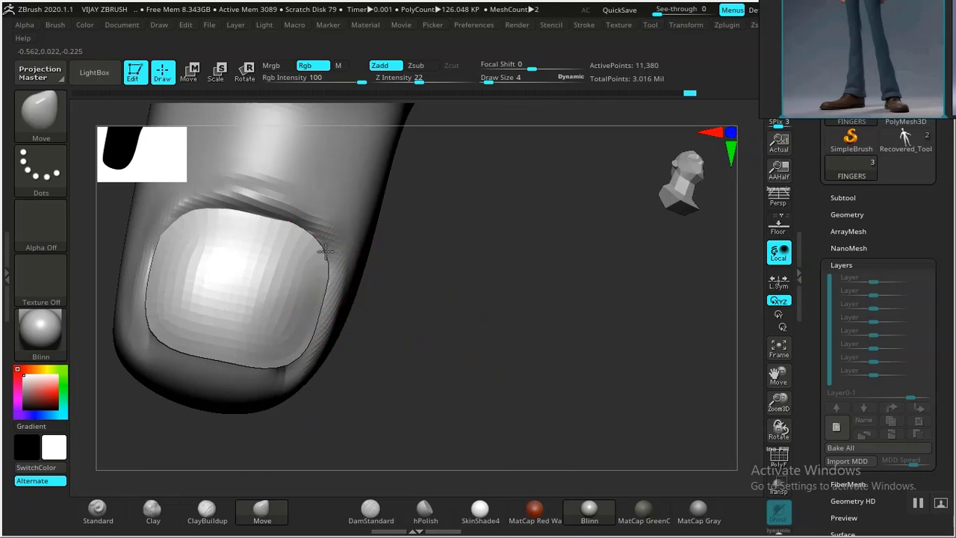
Fit the index nail's opposite side, fingertip edge and base corner against the surrounding skin with the Move brush at Draw Size 4
left_click_drag(349, 269, 501, 320)
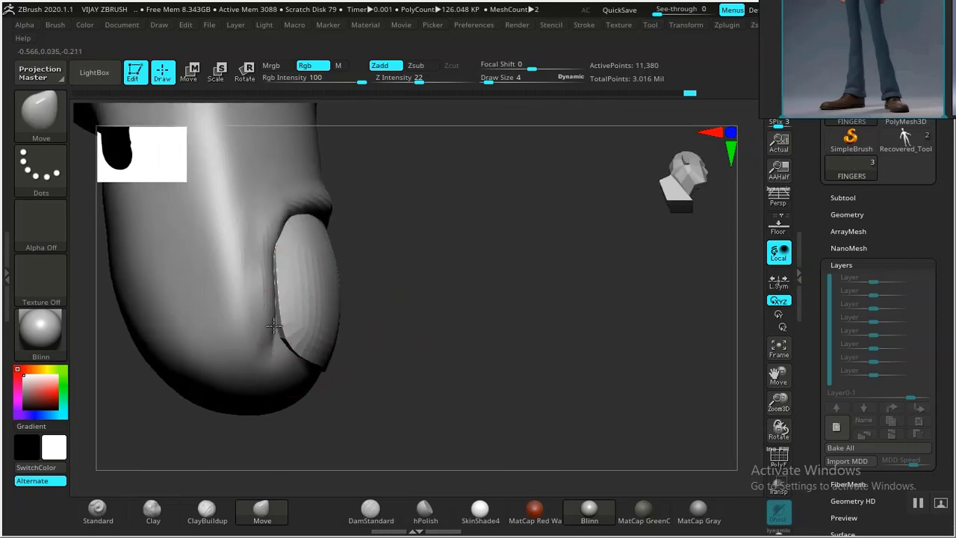
left_click_drag(474, 317, 437, 331)
mouse_move(407, 280)
left_mouse_down()
mouse_move(501, 288)
mouse_move(435, 239)
mouse_move(281, 271)
left_mouse_up()
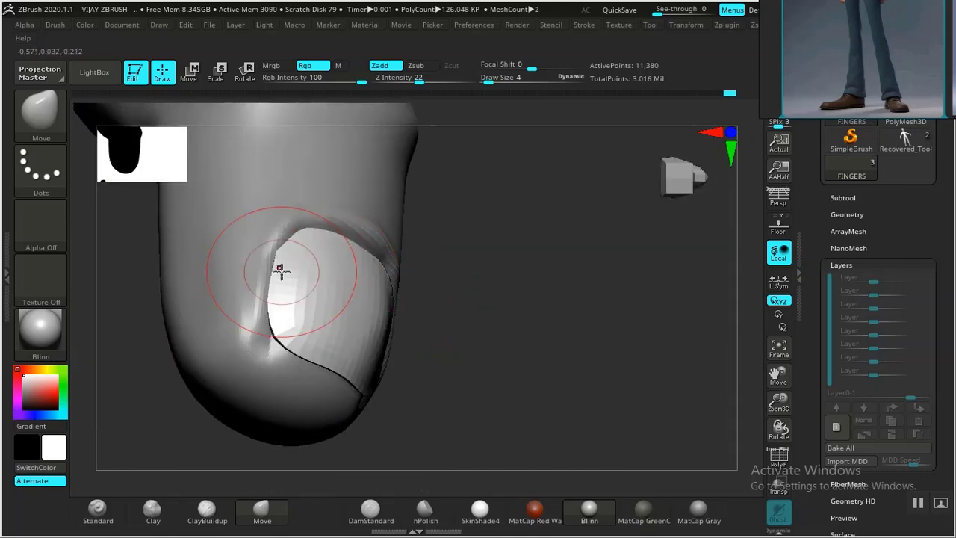
left_click_drag(467, 303, 473, 248)
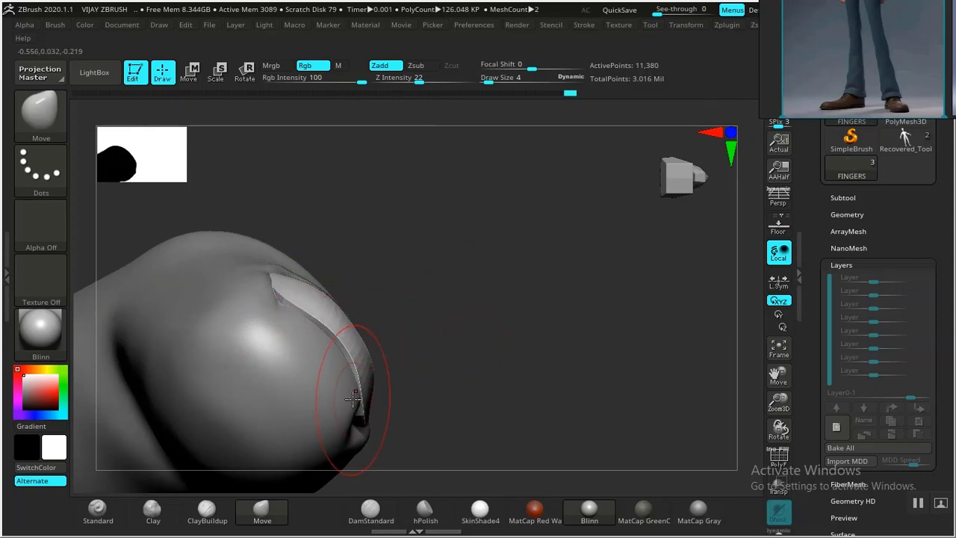
mouse_move(474, 321)
left_mouse_down()
mouse_move(488, 418)
mouse_move(482, 392)
mouse_move(448, 401)
mouse_move(457, 343)
mouse_move(548, 331)
mouse_move(403, 294)
left_mouse_up()
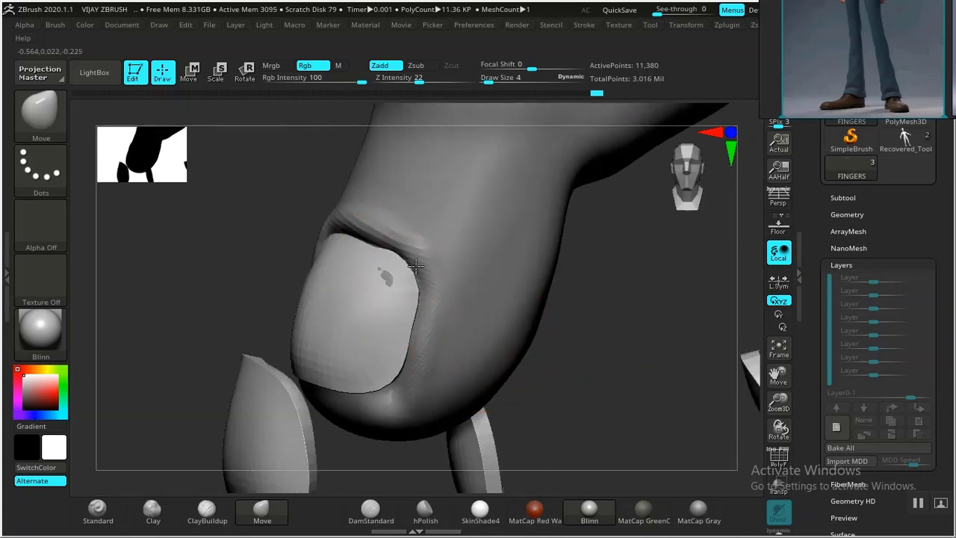
left_click_drag(580, 344, 388, 299)
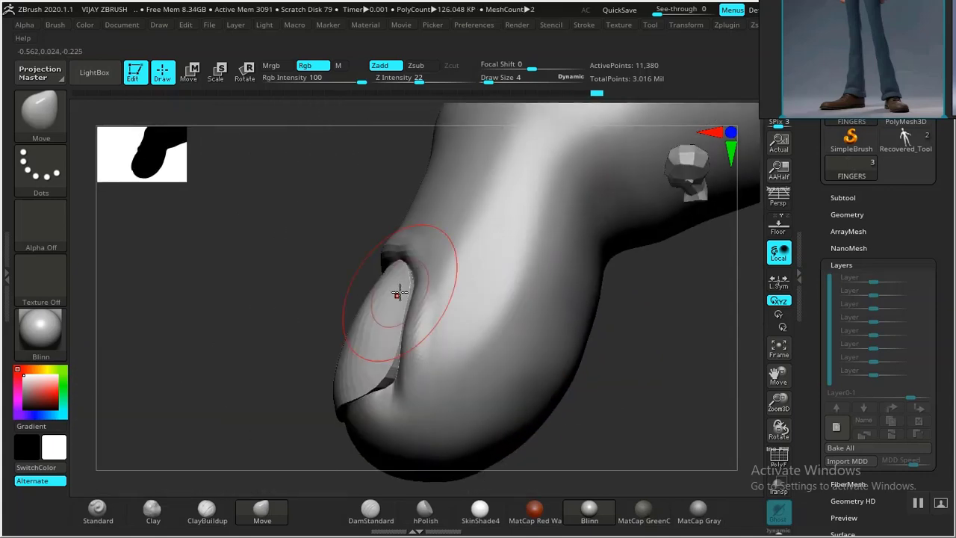
Reduce the Move brush to Draw Size 3 and tuck the index nail's side edge into the skin crease
key("space")
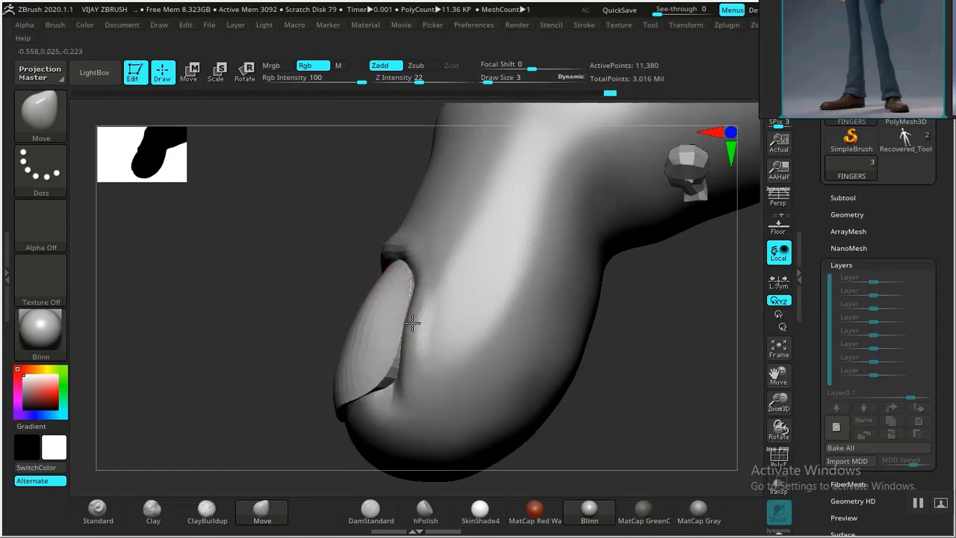
left_click_drag(406, 380, 418, 336)
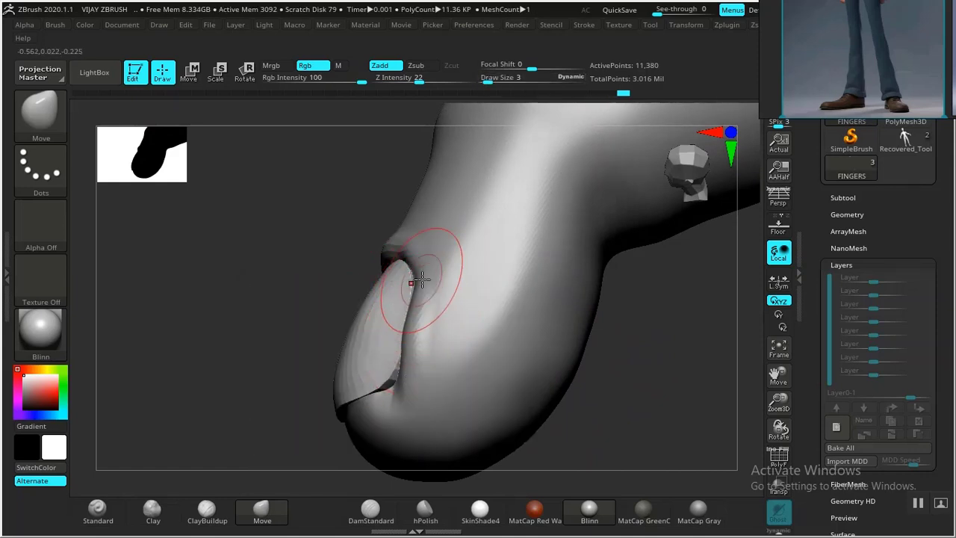
left_click_drag(634, 378, 616, 371)
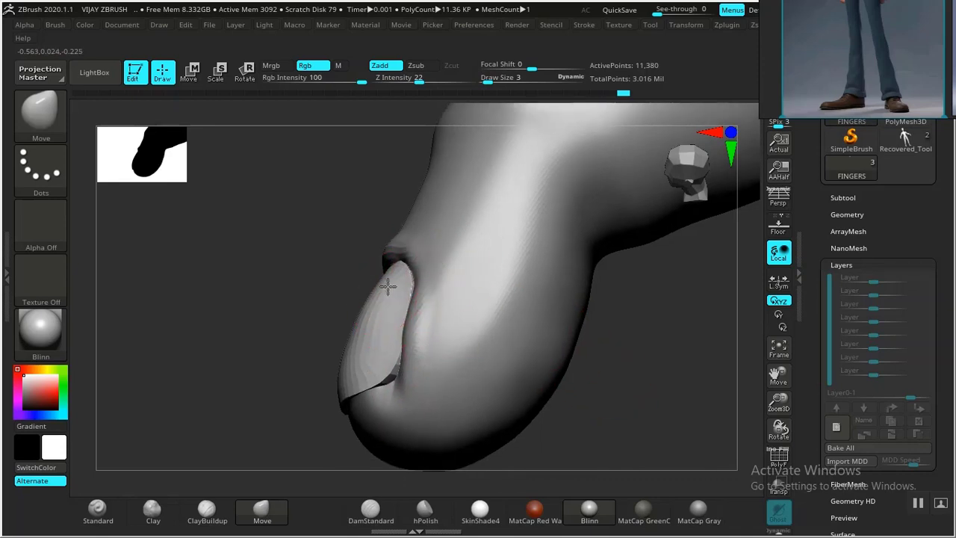
left_click_drag(288, 305, 318, 320)
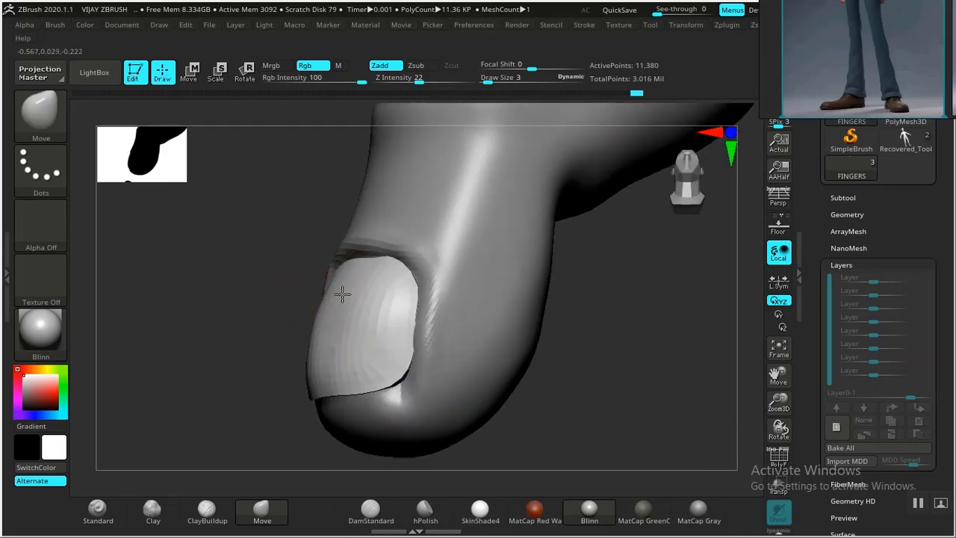
left_click_drag(610, 361, 498, 259)
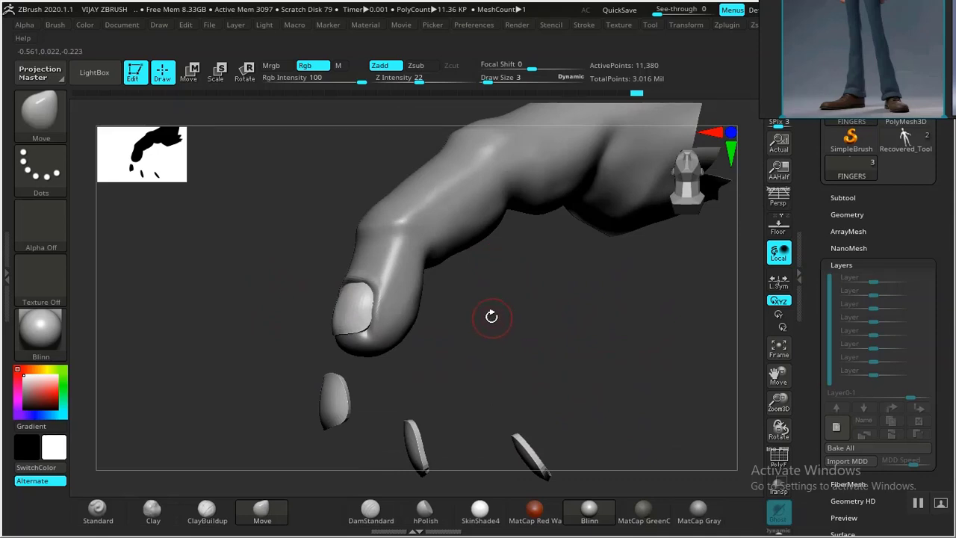
mouse_move(491, 317)
left_mouse_down()
mouse_move(548, 348)
mouse_move(430, 354)
mouse_move(503, 346)
mouse_move(373, 328)
left_mouse_up()
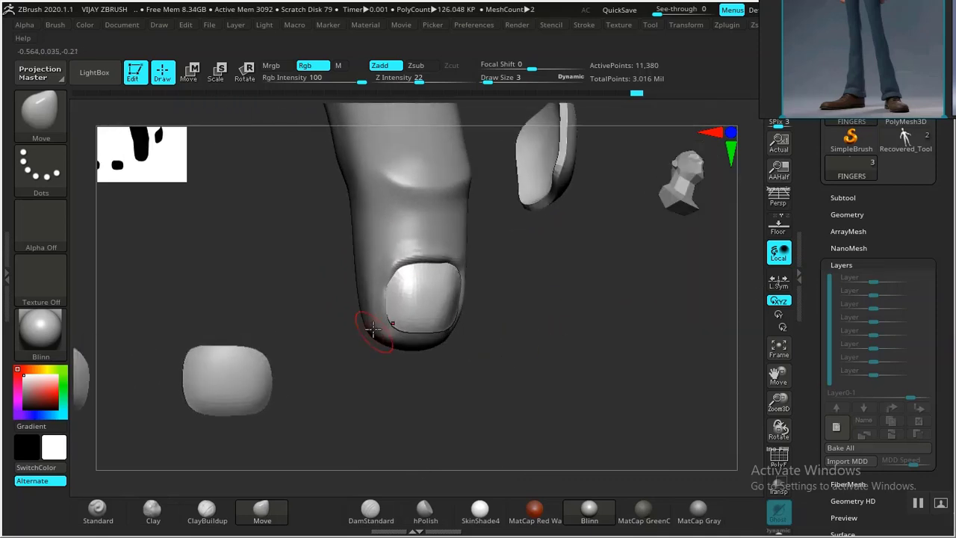
Select the VIJAH body subtool, unhide the whole model and isolate the middle finger with its nail
key("ctrl+shift")
key("ctrl+shift")
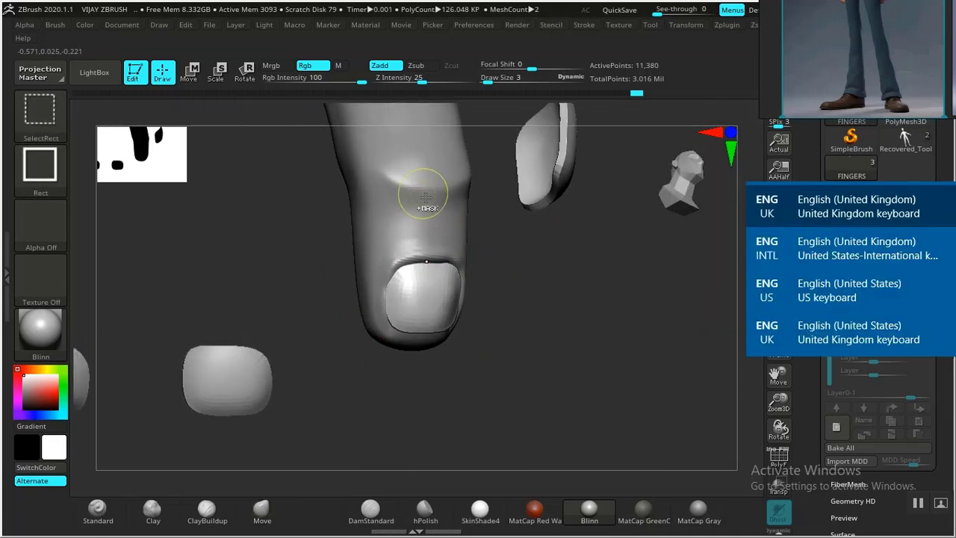
left_click(426, 188, "alt")
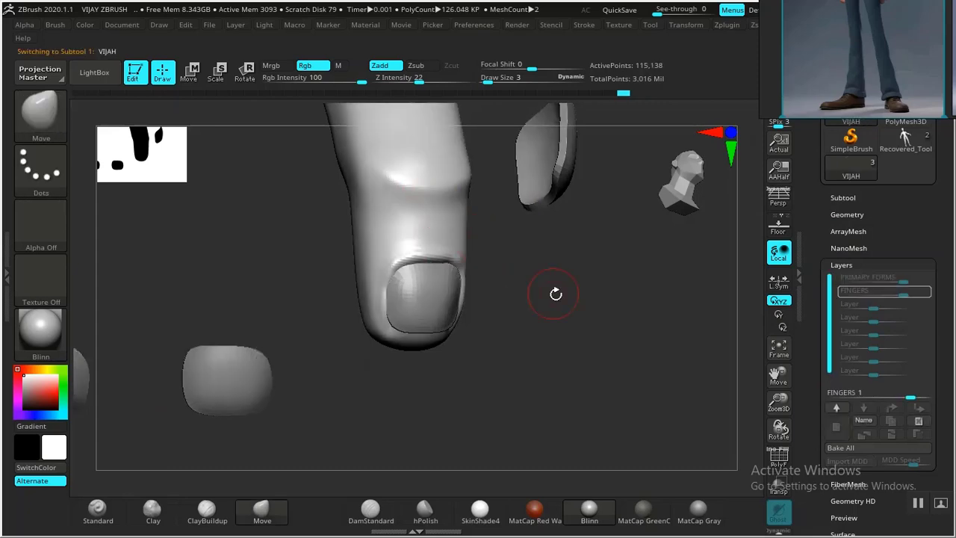
left_click(383, 403, "ctrl+shift")
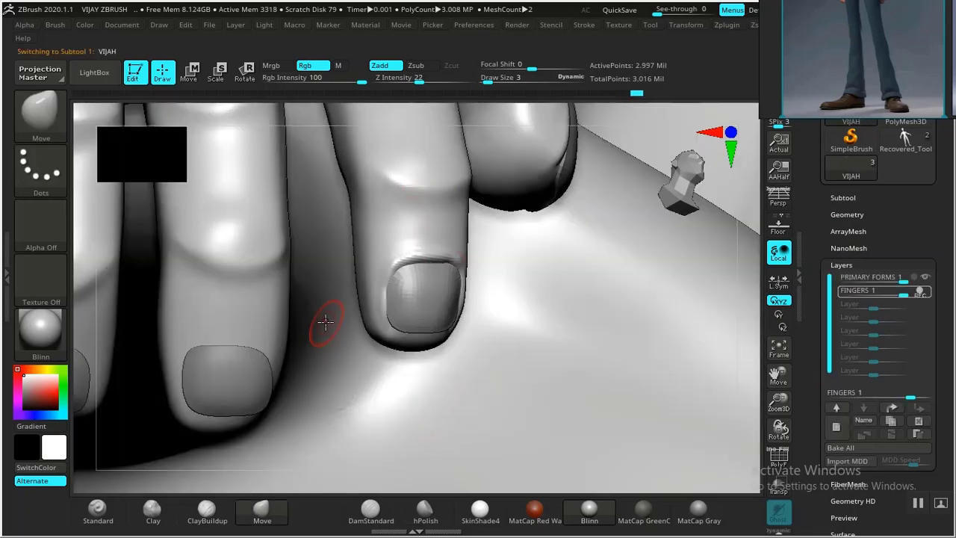
left_click(239, 298, "ctrl+shift")
mouse_move(318, 341)
left_mouse_down()
mouse_move(363, 384)
mouse_move(366, 358)
mouse_move(524, 381)
mouse_move(535, 392)
mouse_move(486, 416)
mouse_move(482, 433)
left_mouse_up()
Carve a crease along the middle nail's base and down one side with the DamStandard brush at Z Intensity 33 and Draw Size 3
left_click(370, 511)
left_click_drag(379, 301, 347, 297)
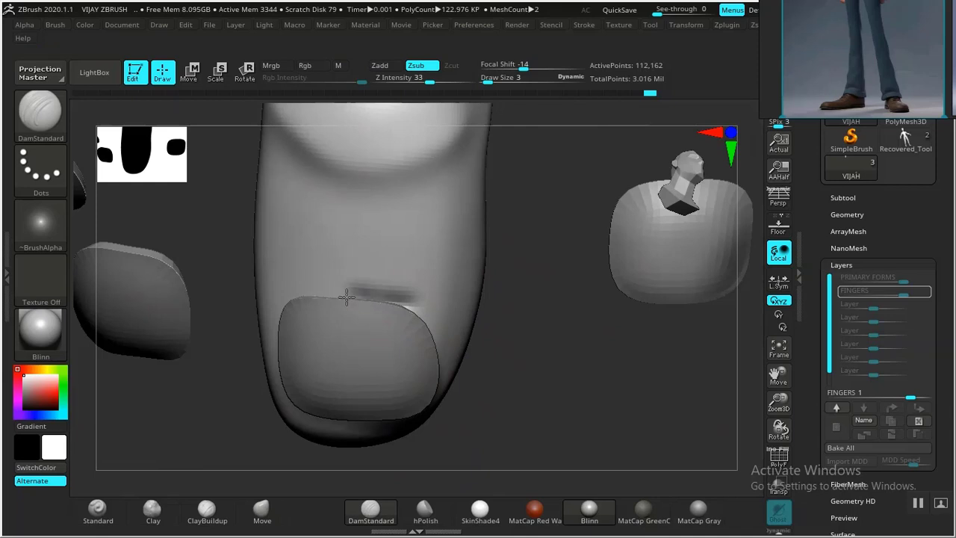
left_click_drag(497, 321, 602, 333)
left_click_drag(405, 302, 353, 287)
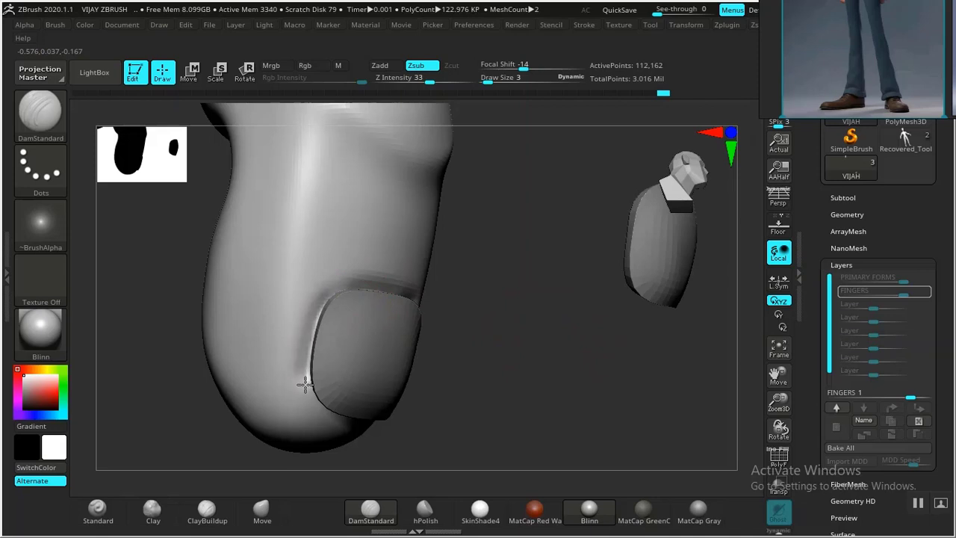
left_click_drag(306, 384, 309, 399)
Extend the crease around the middle nail's opposite base corner and side, undoing one DamStandard stroke and recarving it
left_click_drag(489, 389, 403, 373)
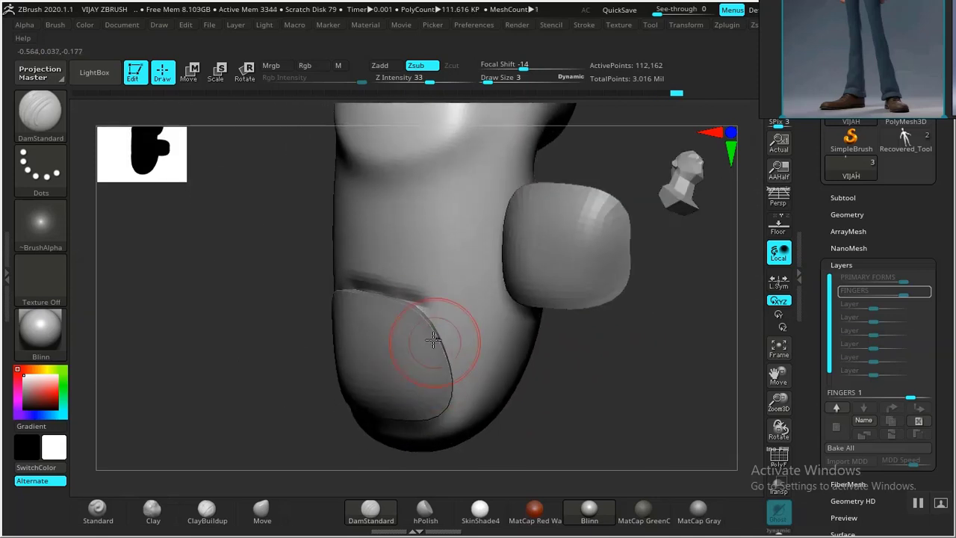
left_click_drag(433, 340, 415, 304)
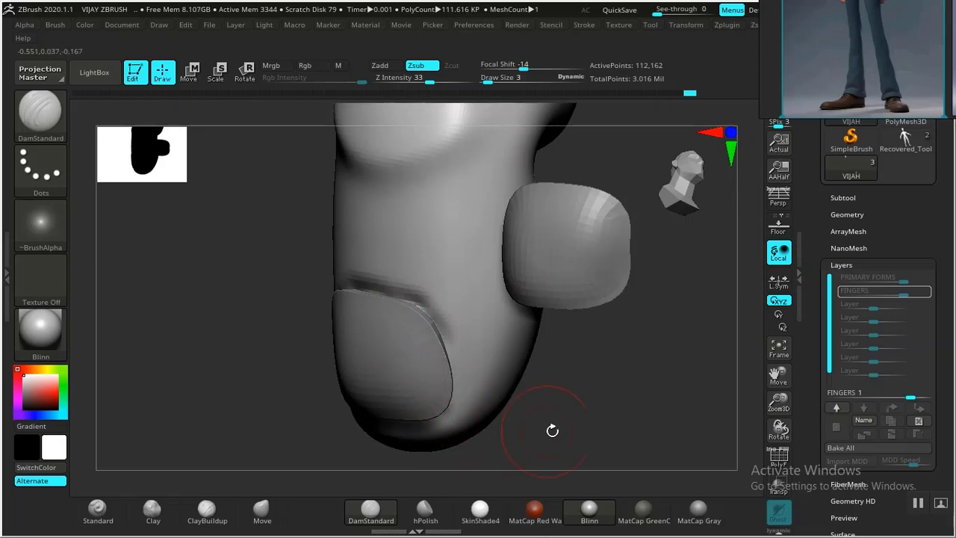
mouse_move(550, 429)
left_mouse_down()
mouse_move(578, 324)
mouse_move(523, 410)
mouse_move(553, 426)
mouse_move(543, 424)
left_mouse_up()
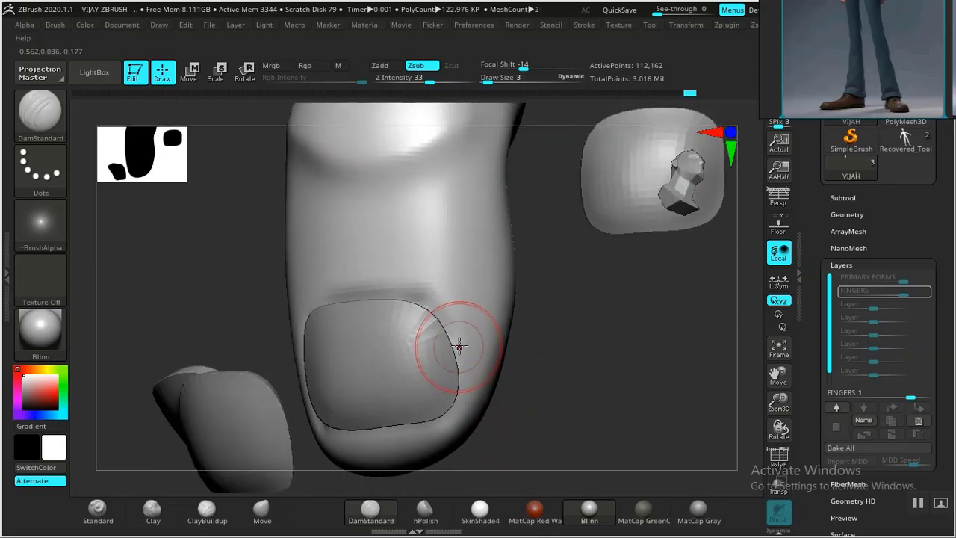
key("ctrl+z")
left_click_drag(420, 303, 430, 310)
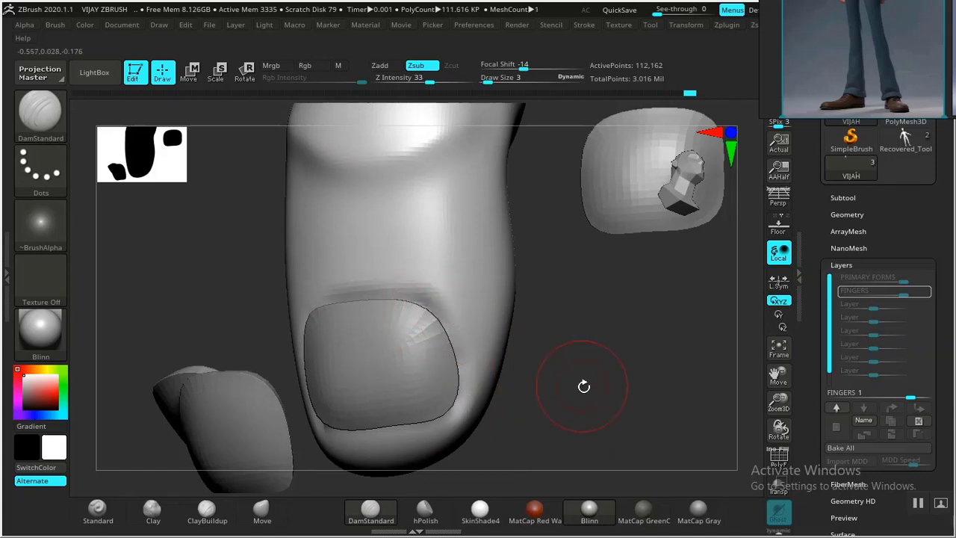
Raise a skin fold above the middle nail's base with the Standard brush at Z Intensity 25, and open the Lazy Mouse stroke settings
left_click_drag(587, 383, 438, 373)
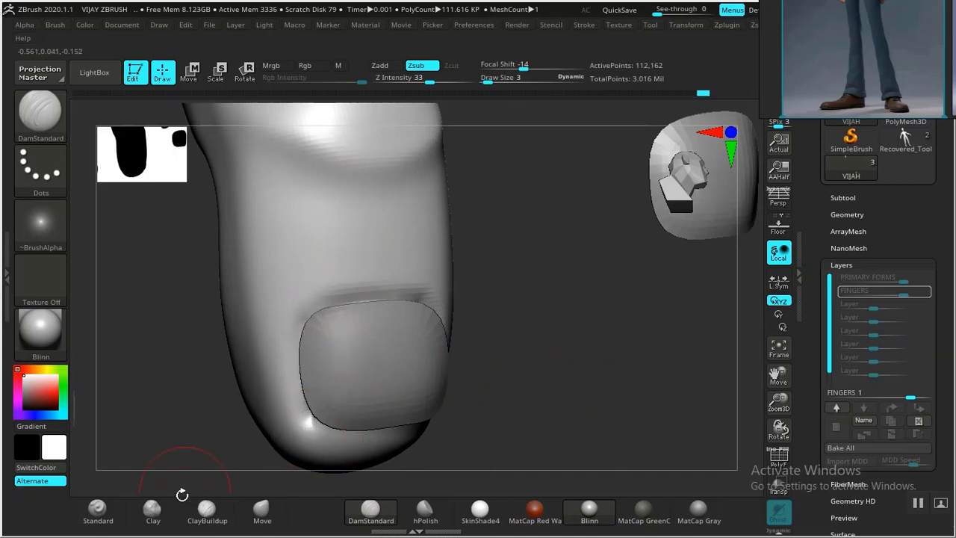
left_click(98, 510)
left_click_drag(491, 405, 464, 374)
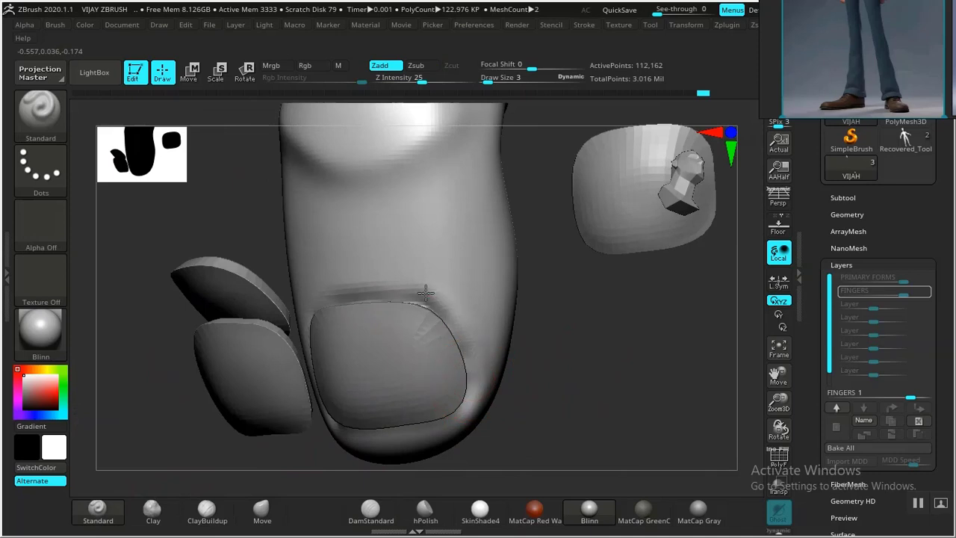
left_click_drag(528, 322, 586, 309)
left_click(584, 25)
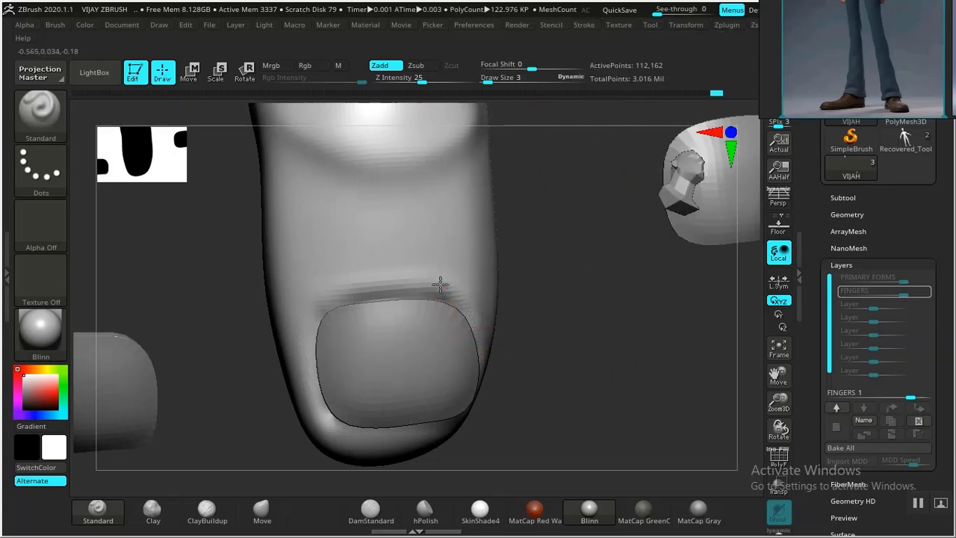
left_click_drag(440, 284, 335, 303)
left_click_drag(587, 307, 624, 300)
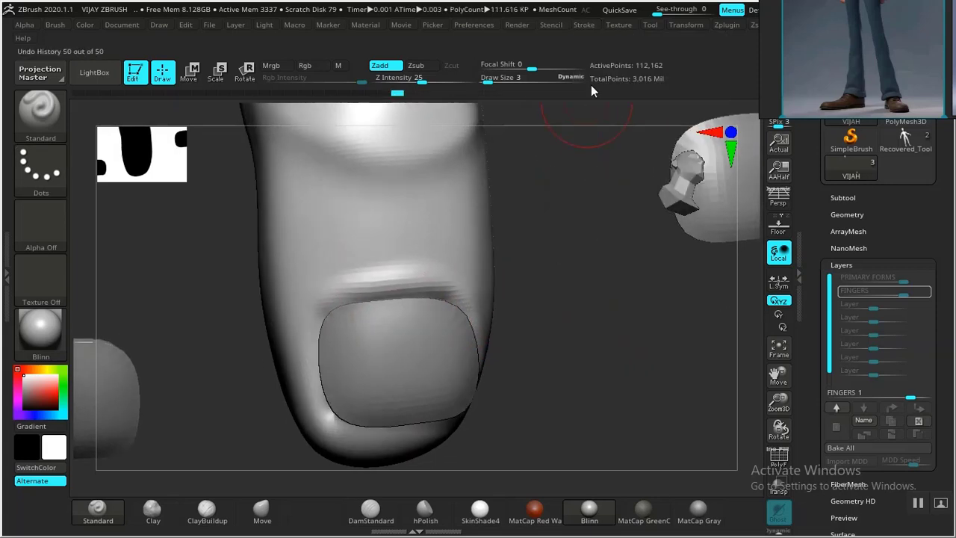
left_click(586, 26)
left_click(619, 212)
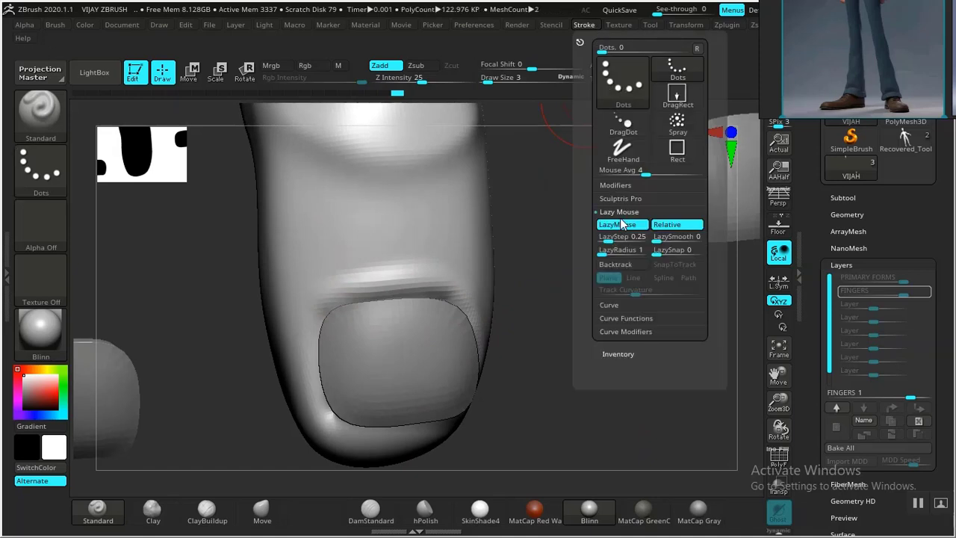
mouse_move(344, 284)
left_mouse_down()
mouse_move(314, 321)
mouse_move(308, 351)
mouse_move(327, 421)
left_mouse_up()
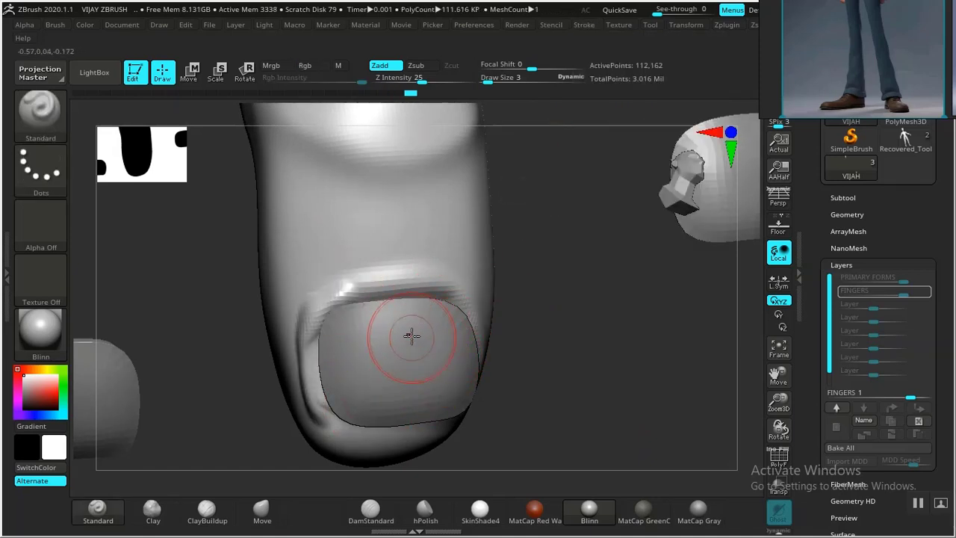
left_click_drag(598, 344, 599, 342)
key("ctrl+z")
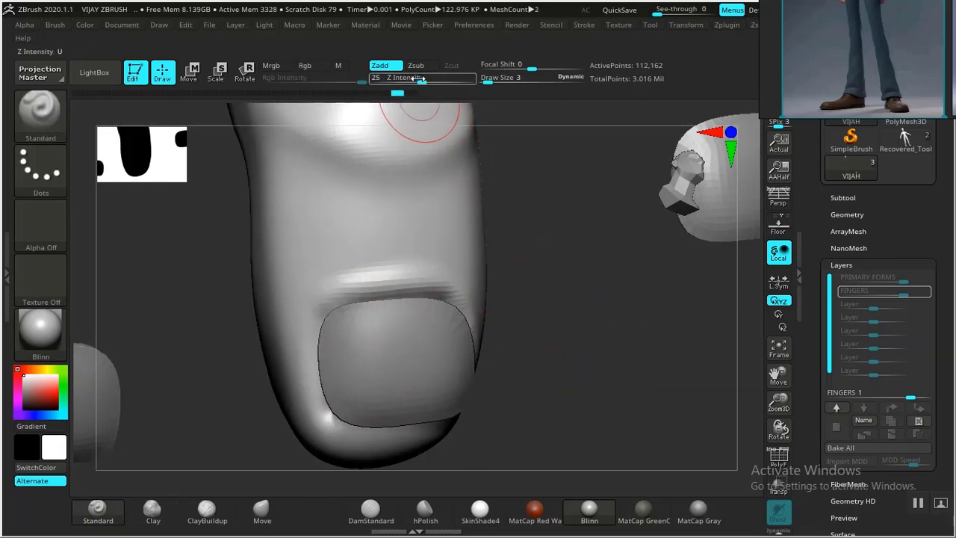
Raise the skin fold around the middle nail's base corners and down both sides with the Standard brush at Z Intensity 14
left_click_drag(422, 81, 409, 81)
mouse_move(340, 293)
left_mouse_down()
mouse_move(322, 306)
mouse_move(309, 343)
mouse_move(314, 401)
mouse_move(331, 424)
left_mouse_up()
mouse_move(575, 400)
left_mouse_down()
mouse_move(544, 399)
mouse_move(501, 418)
left_mouse_up()
left_click_drag(415, 302, 453, 355)
key("ctrl+z")
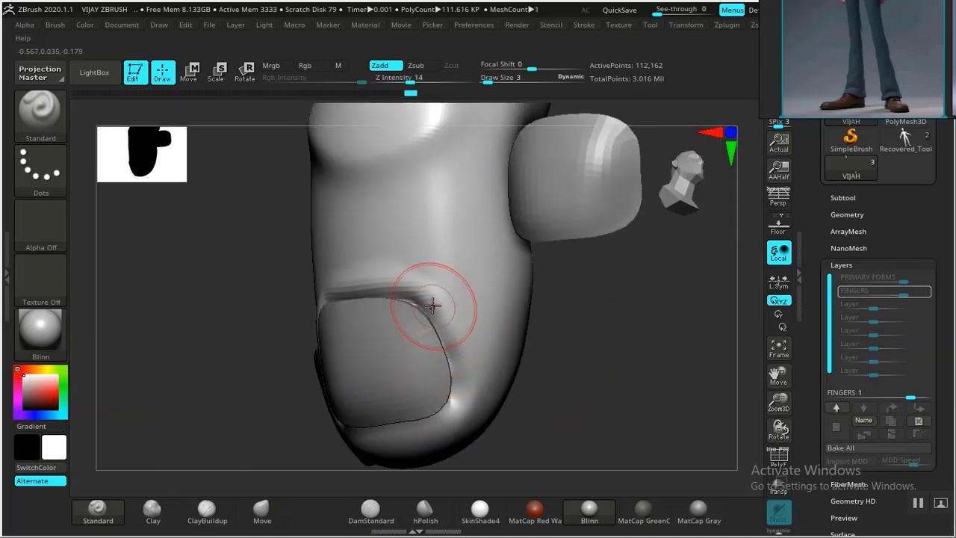
left_click_drag(433, 304, 455, 404)
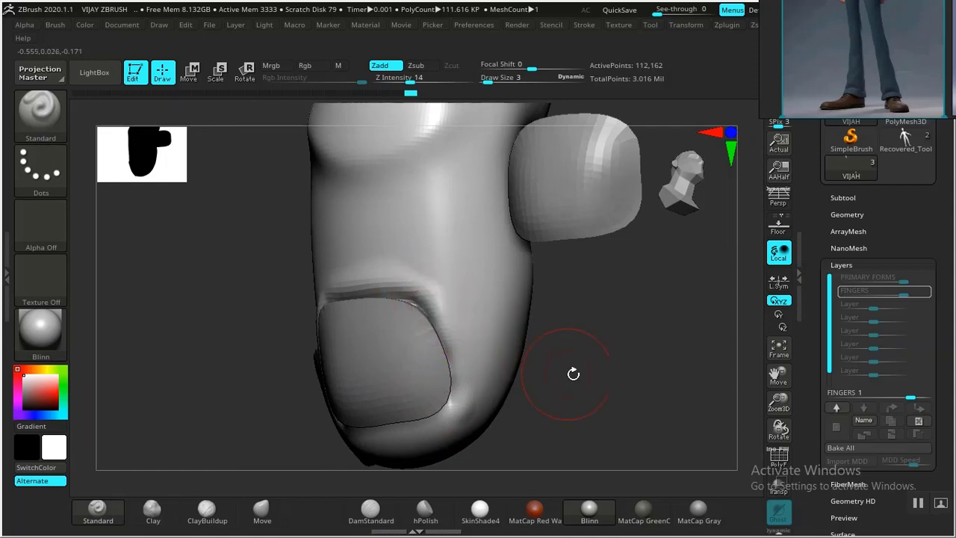
left_click_drag(572, 372, 639, 371)
mouse_move(403, 285)
left_mouse_down()
mouse_move(301, 301)
mouse_move(378, 283)
mouse_move(429, 306)
left_mouse_up()
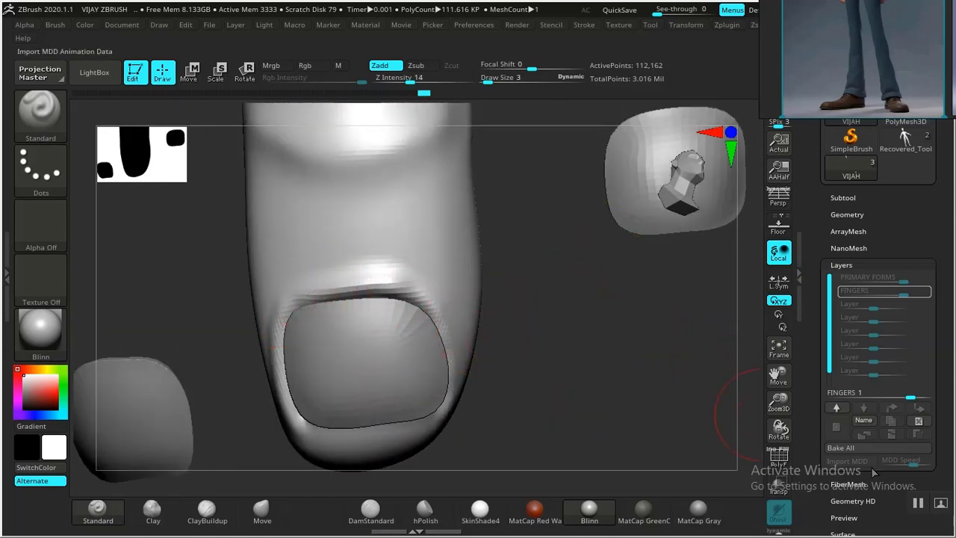
Select the FINGERS nail subtool and push the middle nail's side edge down into the fold with the Move brush at Draw Size 6
left_click_drag(544, 362, 505, 318)
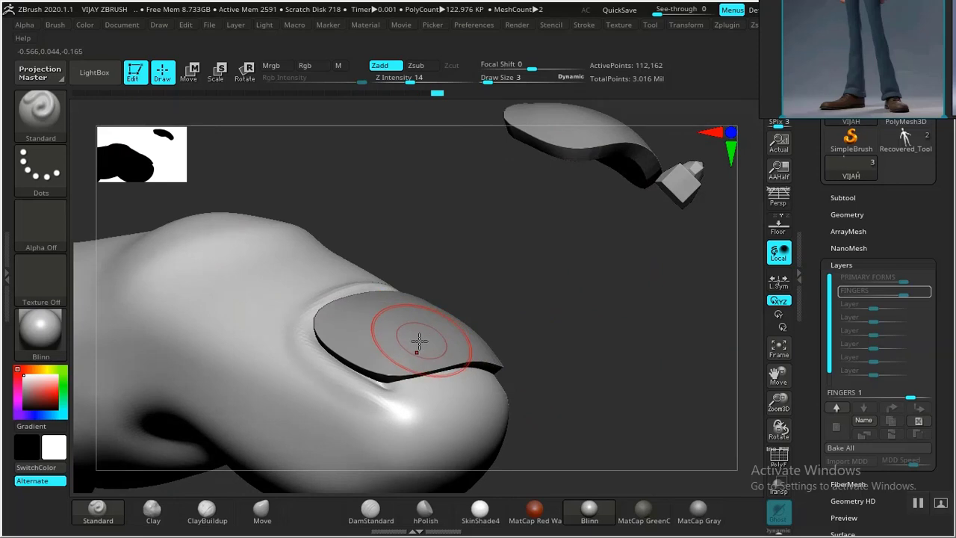
left_click(445, 336, "alt")
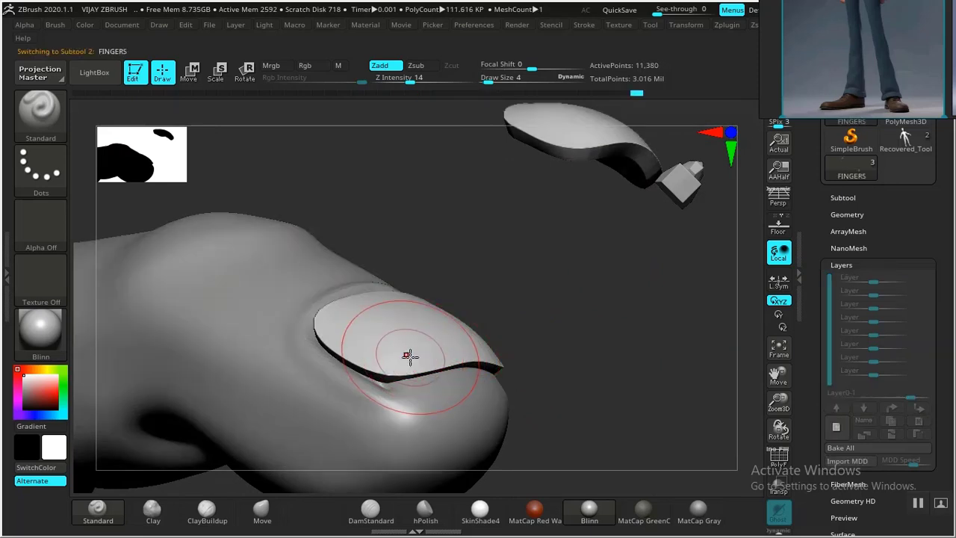
key("]")
left_click_drag(537, 312, 351, 347)
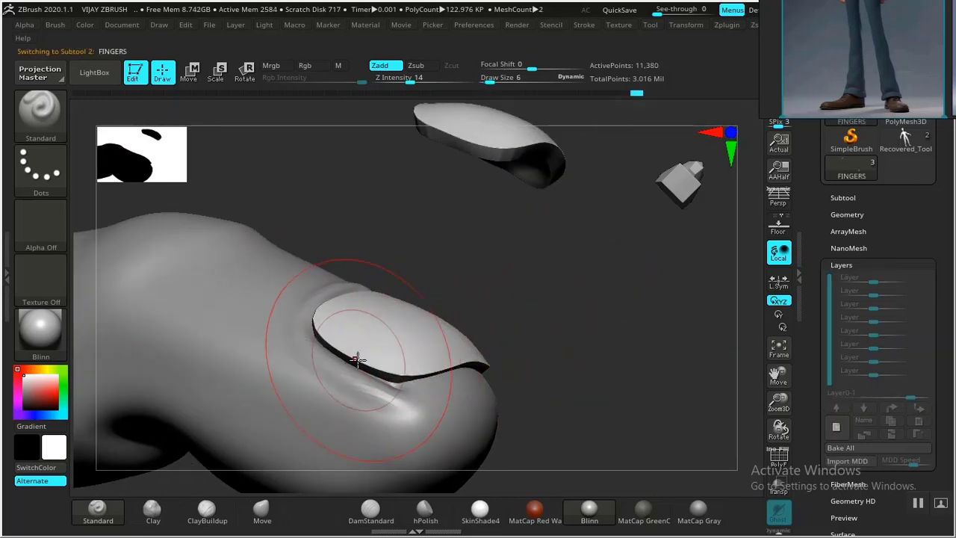
left_click(262, 512)
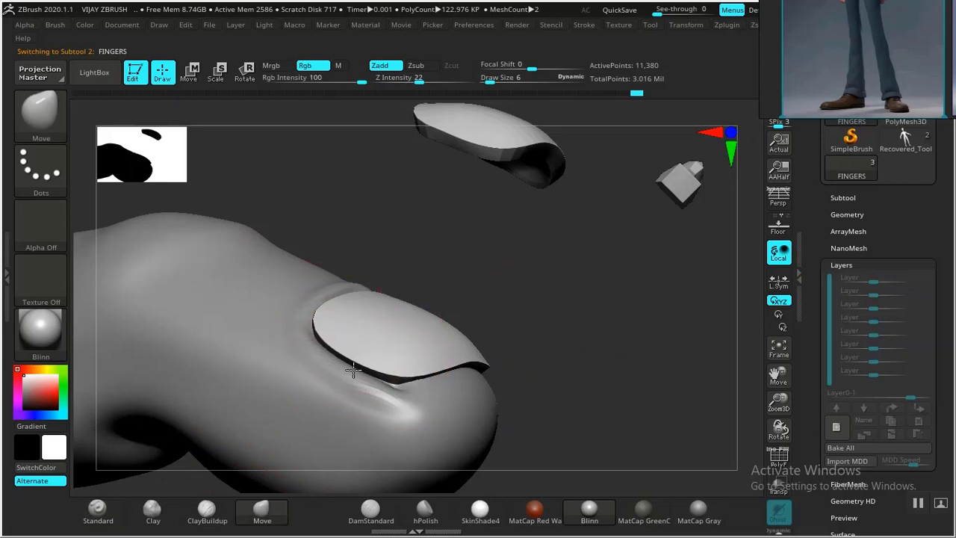
left_click_drag(339, 364, 312, 340)
left_click_drag(363, 381, 378, 391)
Fit the middle nail's opposite side and base edge into the skin crease with the Move brush at Z Intensity 22
left_click_drag(534, 312, 443, 343)
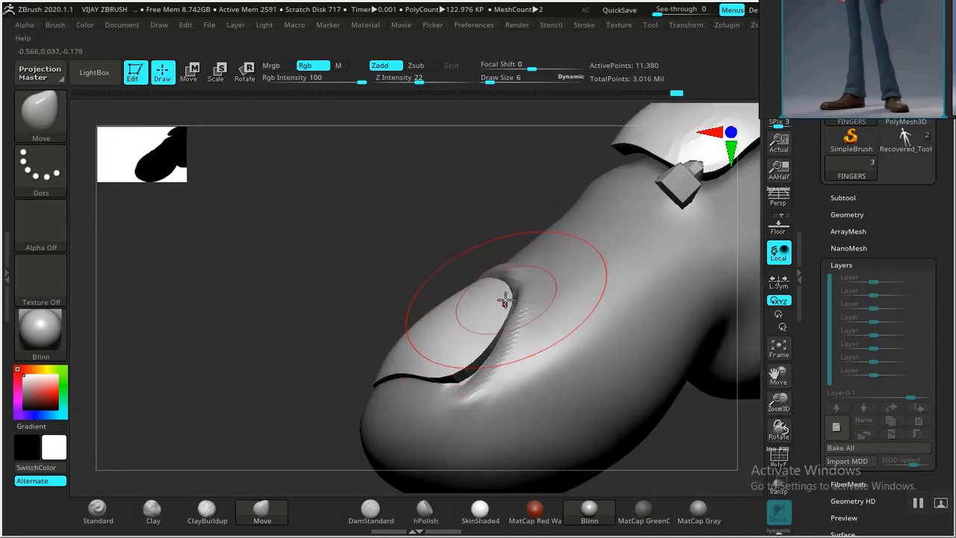
left_click_drag(503, 299, 497, 334)
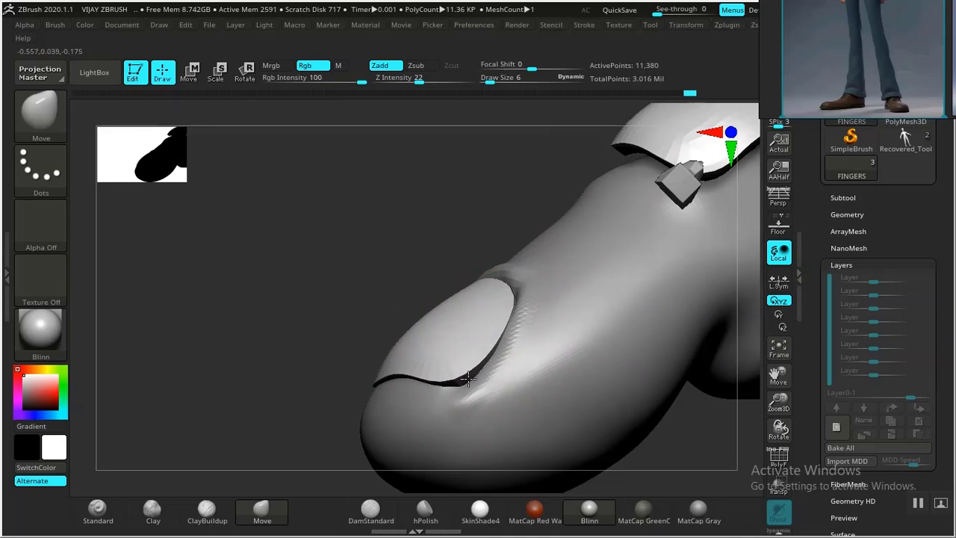
mouse_move(398, 352)
right_mouse_down()
mouse_move(334, 379)
mouse_move(333, 410)
right_mouse_up()
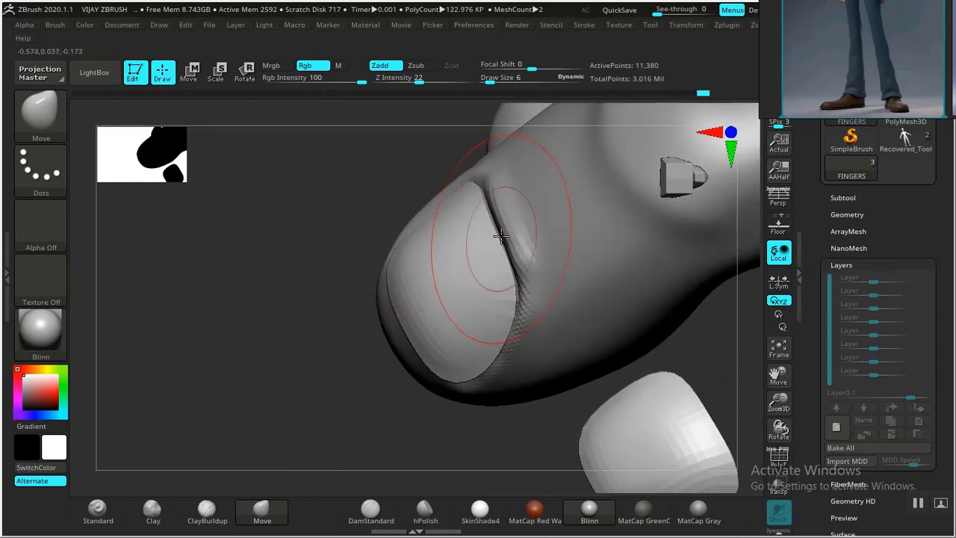
mouse_move(496, 227)
left_mouse_down()
mouse_move(500, 206)
mouse_move(514, 287)
left_mouse_up()
left_click_drag(384, 415, 336, 400)
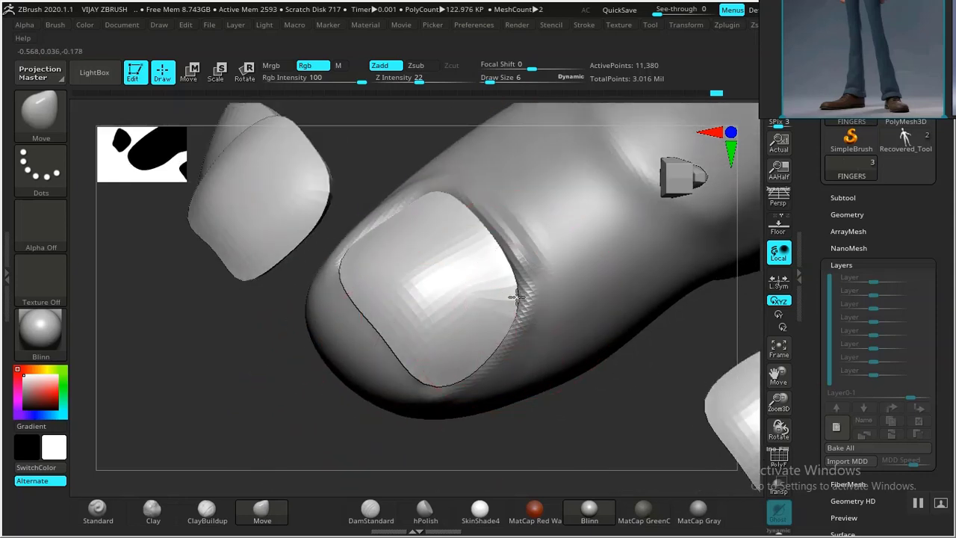
left_click_drag(492, 237, 513, 279)
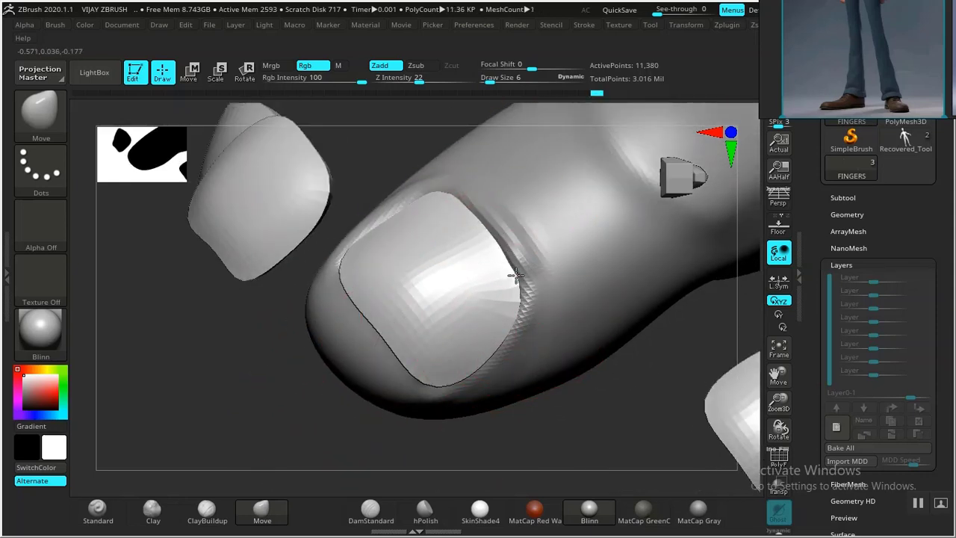
left_click_drag(614, 394, 590, 387)
key("ctrl+shift+z")
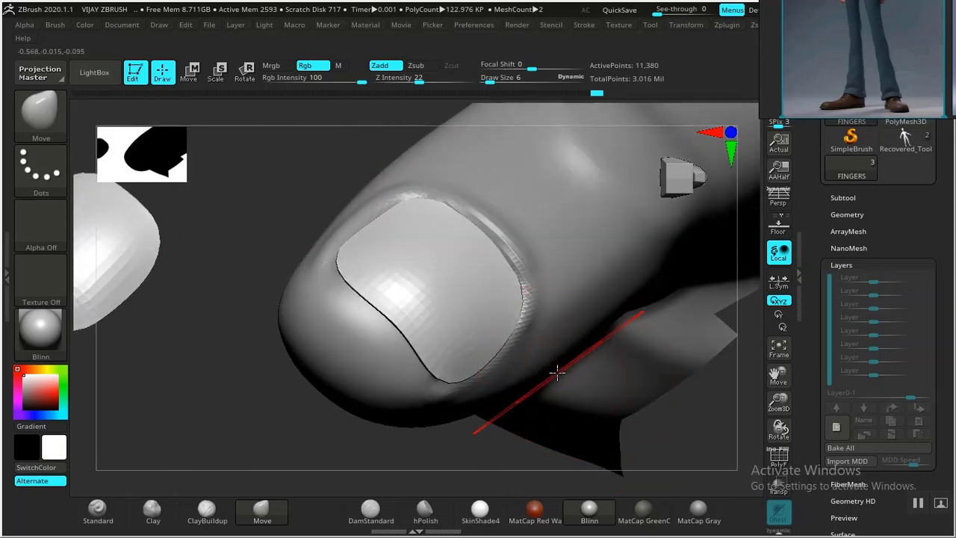
Refine the middle nail's fingertip corners and base edge against the surrounding skin from several angles with the Move brush
mouse_move(323, 431)
right_mouse_down()
mouse_move(316, 443)
mouse_move(448, 254)
right_mouse_up()
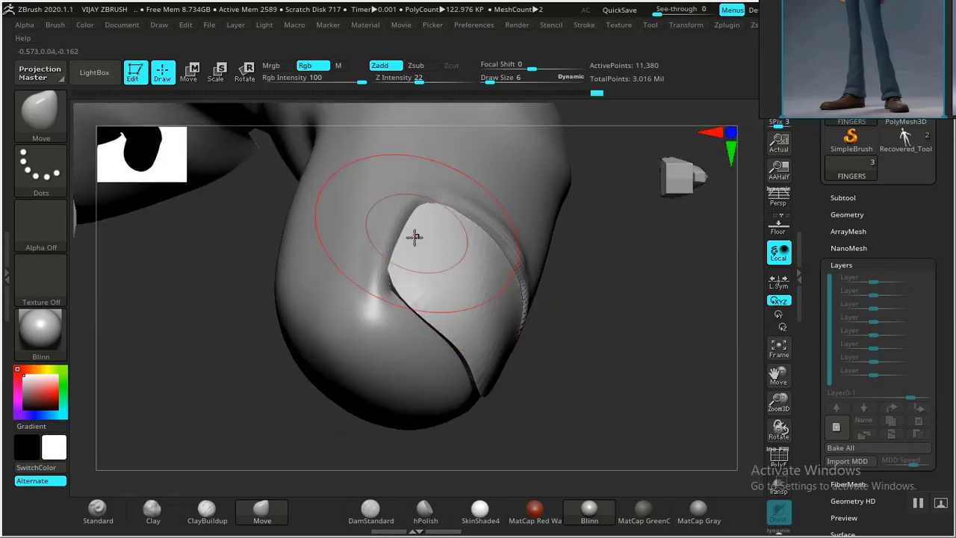
left_click_drag(388, 286, 386, 285)
right_click_drag(580, 394, 580, 305, "ctrl")
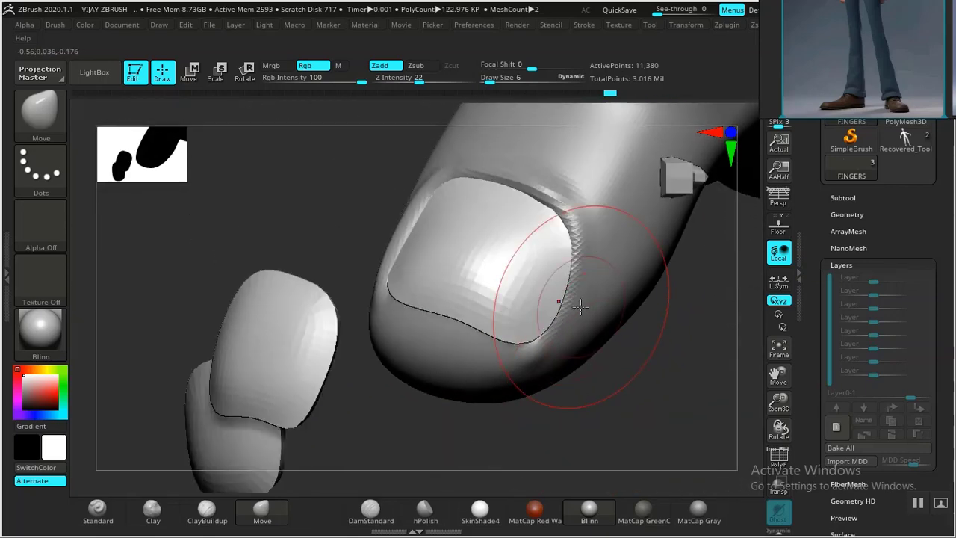
key("ctrl+z")
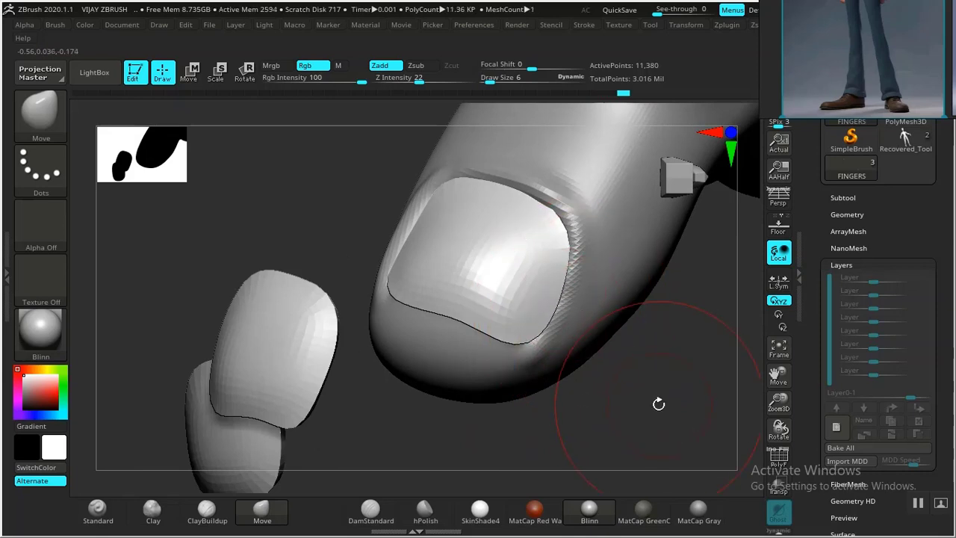
right_click_drag(661, 401, 563, 313)
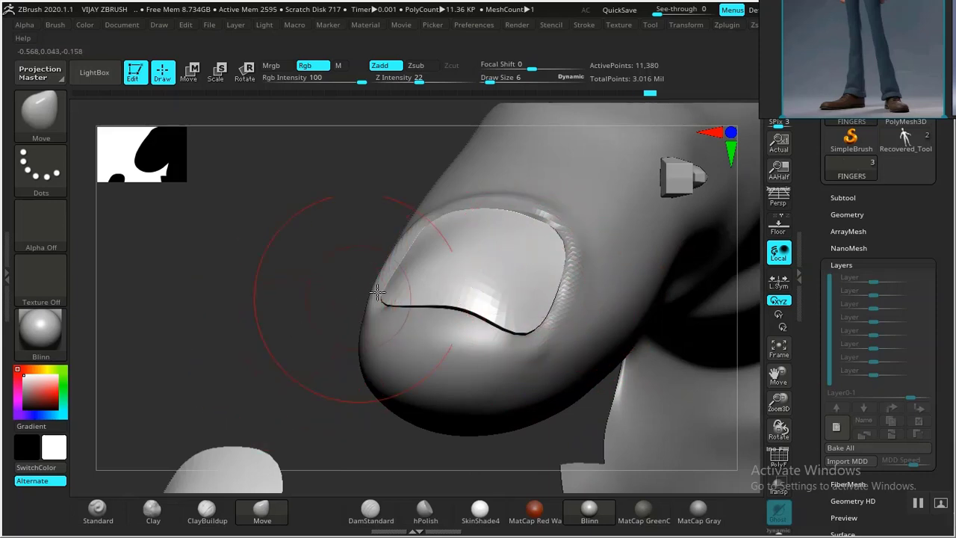
right_click_drag(301, 264, 517, 243)
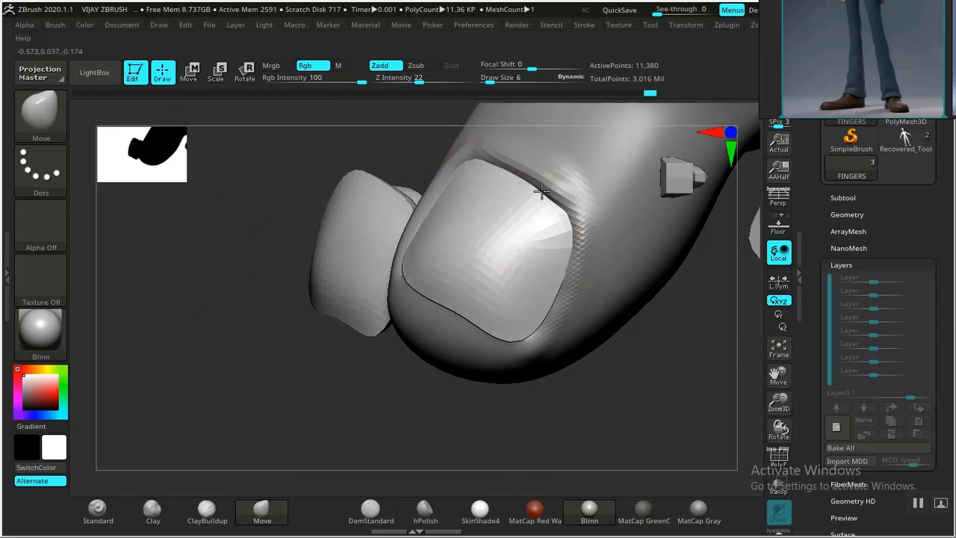
left_click_drag(534, 424, 405, 430, "alt")
right_click_drag(405, 430, 421, 418)
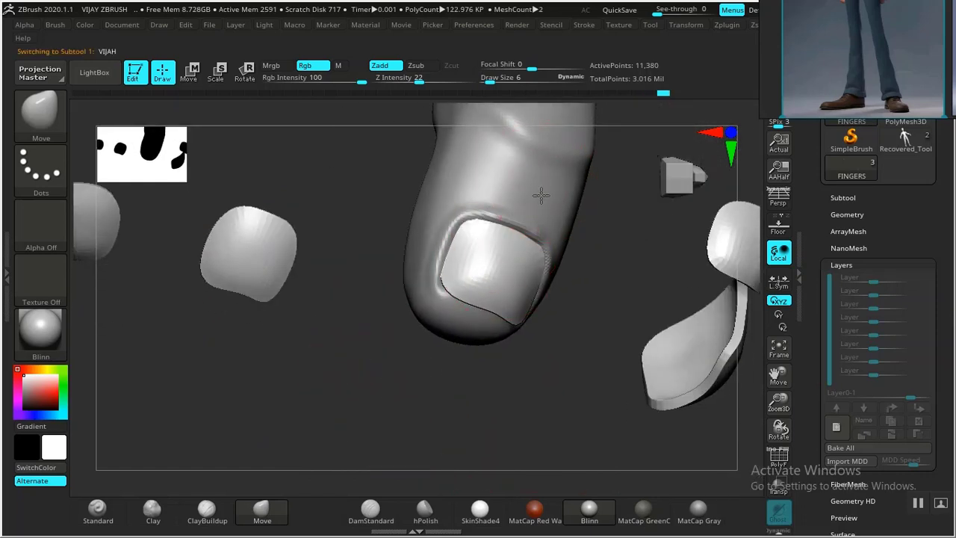
Select the VIJAH body subtool, unhide the whole hand and isolate the ring finger
left_click(540, 195, "alt")
left_click(369, 383, "ctrl+shift")
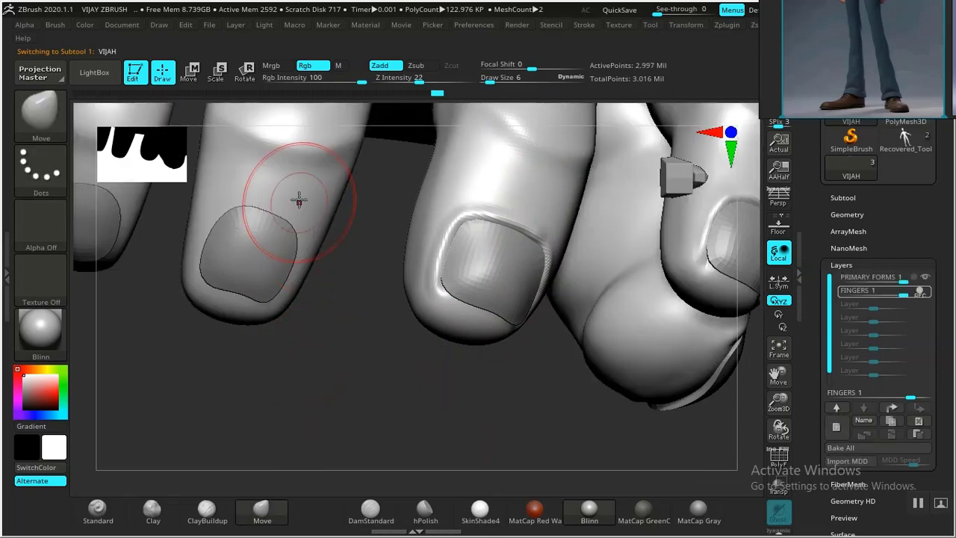
right_click_drag(391, 426, 460, 422)
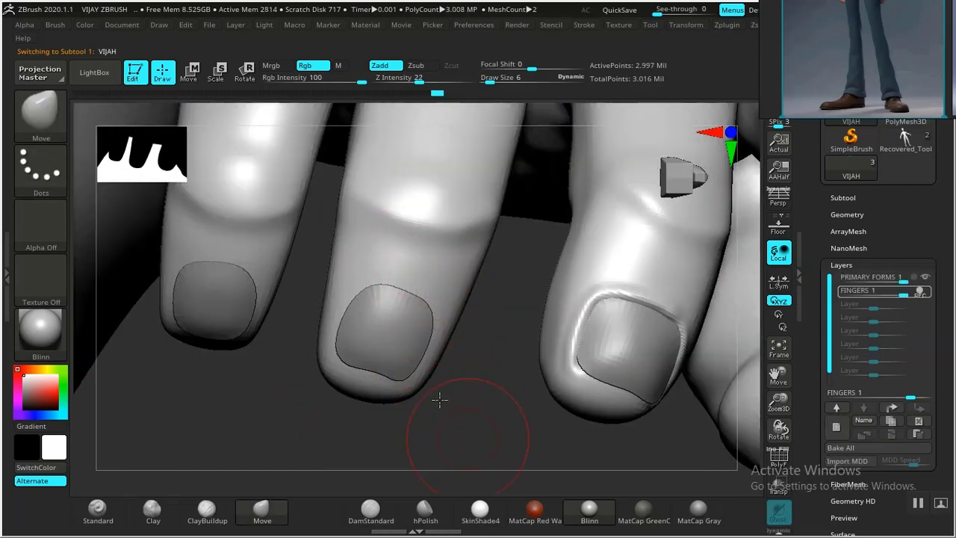
mouse_move(440, 399)
left_mouse_down("alt")
mouse_move(422, 380)
mouse_move(444, 366)
left_mouse_up("alt")
left_click(520, 243, "ctrl+shift")
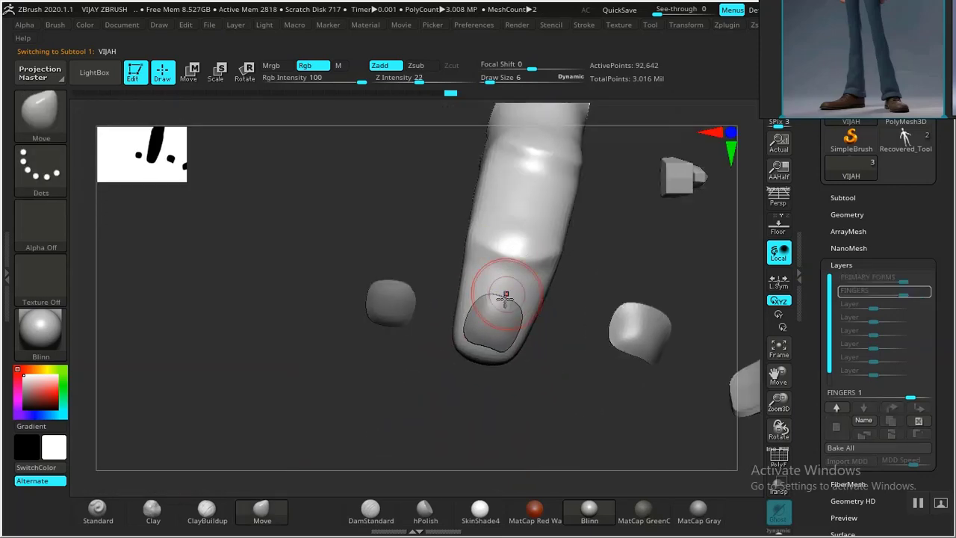
mouse_move(390, 399)
left_mouse_down("alt")
mouse_move(433, 474)
mouse_move(563, 369)
mouse_move(555, 342)
left_mouse_up("alt")
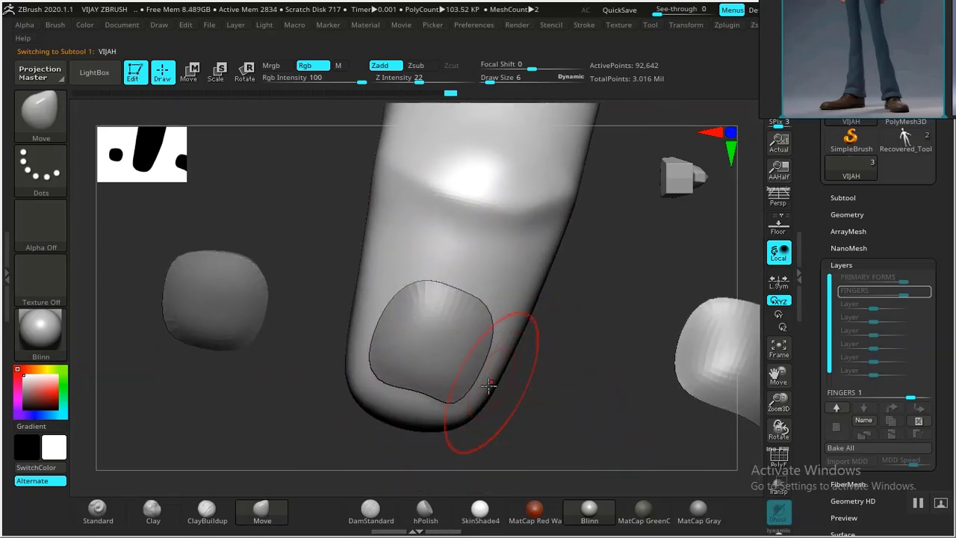
Carve a crease around the ring nail's base and down both sides with the DamStandard brush at Draw Size 3
left_click(377, 518)
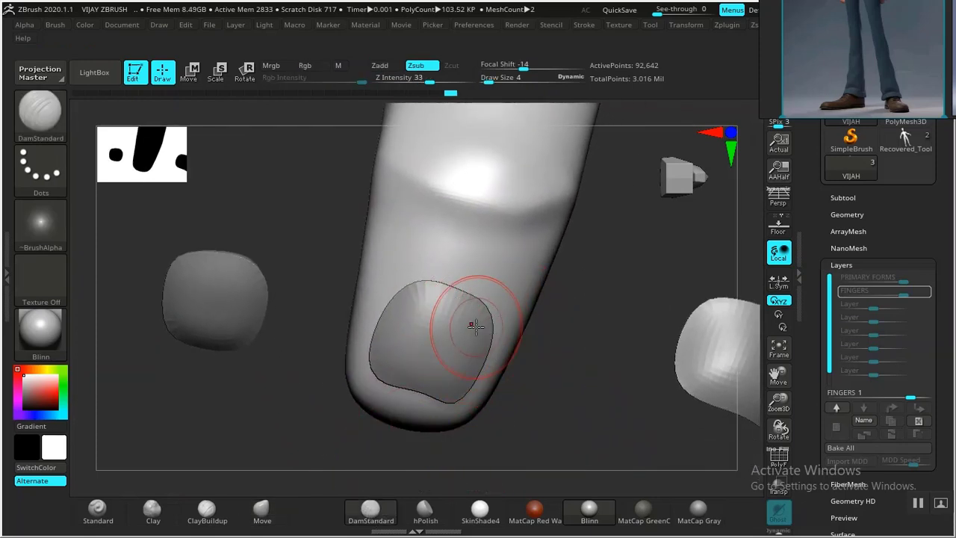
left_click_drag(527, 366, 556, 358, "alt")
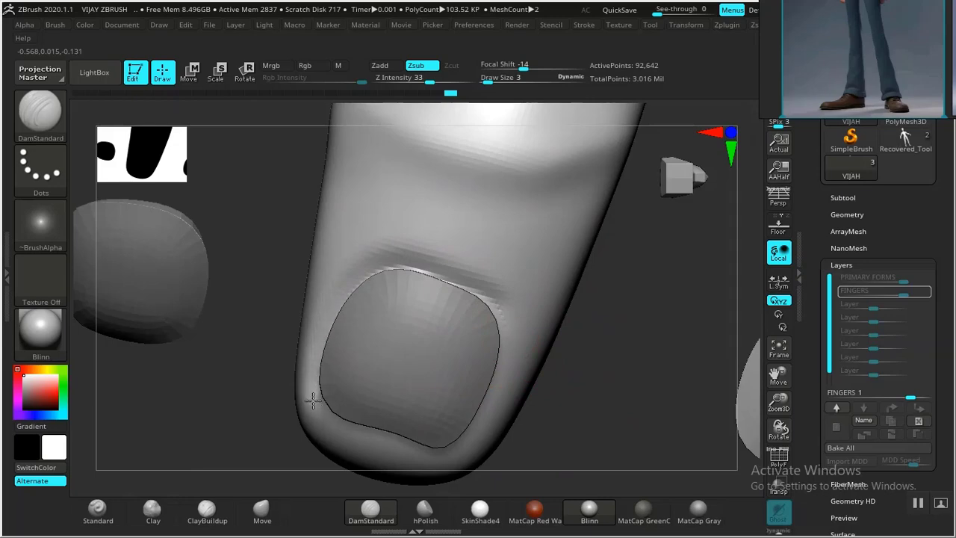
left_click_drag(605, 394, 512, 332)
left_click_drag(254, 349, 395, 320)
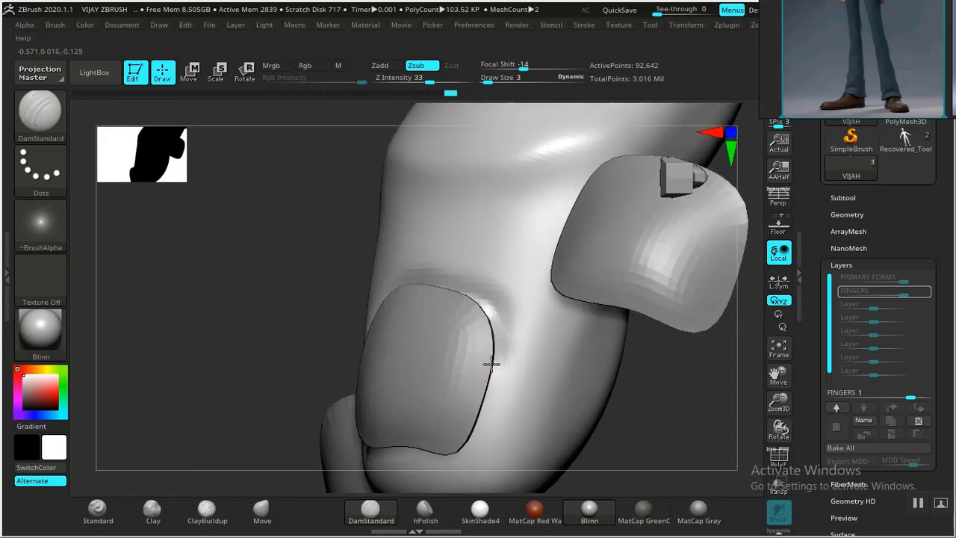
left_click_drag(486, 388, 477, 418)
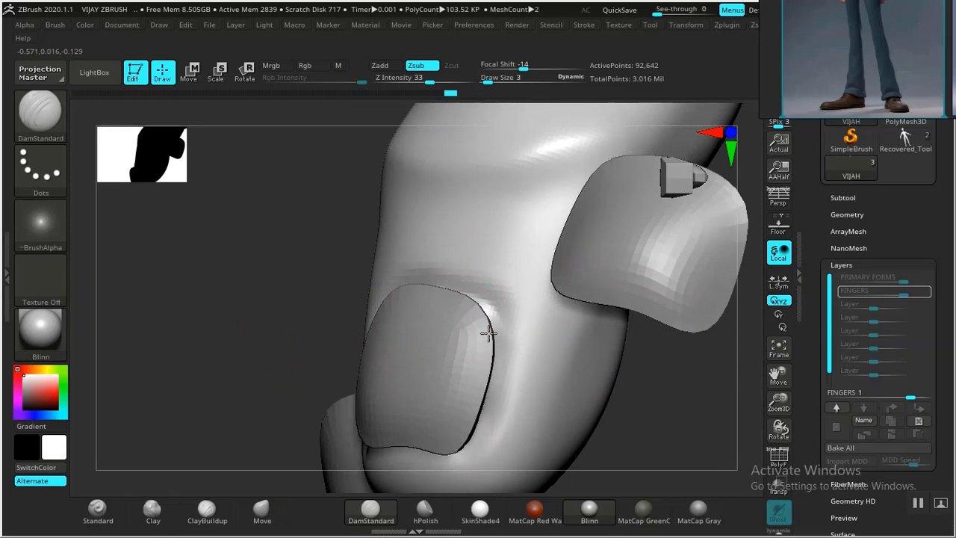
left_click_drag(672, 426, 429, 341)
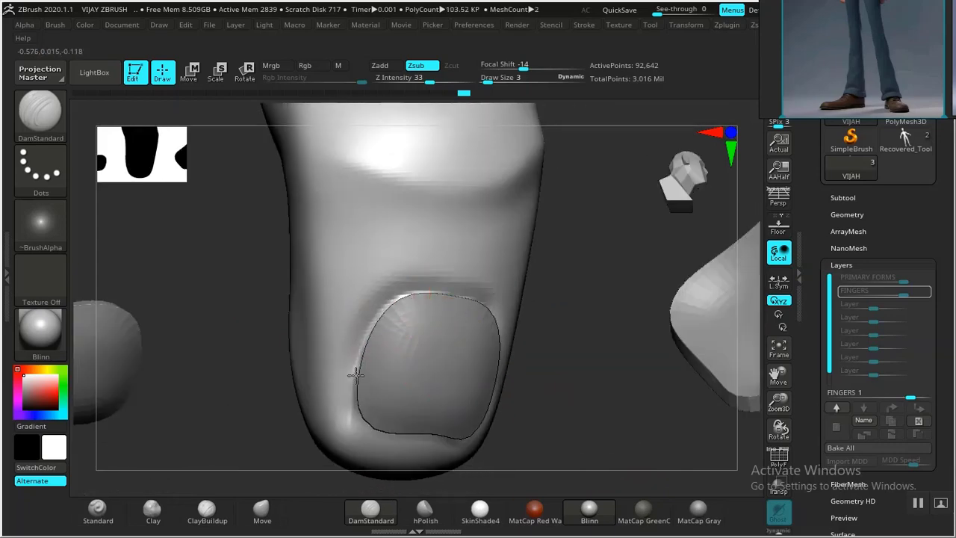
mouse_move(539, 389)
left_mouse_down()
mouse_move(567, 395)
mouse_move(567, 380)
mouse_move(592, 376)
mouse_move(551, 328)
mouse_move(497, 294)
mouse_move(396, 284)
mouse_move(355, 330)
mouse_move(338, 416)
left_mouse_up()
Raise a skin fold around the ring nail's base and both sides with the Standard brush at Z Intensity 14
left_click(82, 523)
mouse_move(617, 416)
left_mouse_down()
mouse_move(600, 413)
mouse_move(623, 398)
mouse_move(581, 386)
left_mouse_up()
key("ctrl+z")
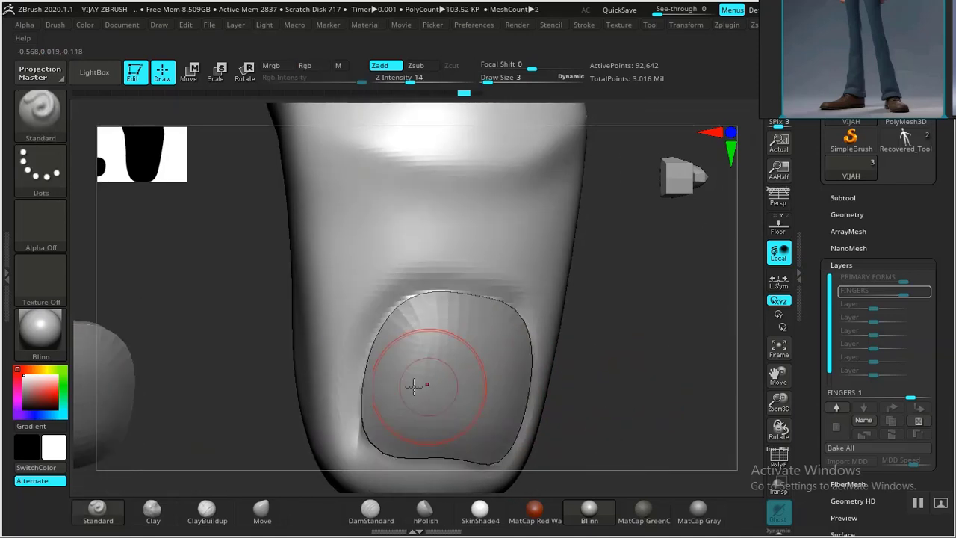
mouse_move(371, 317)
left_mouse_down()
mouse_move(345, 373)
mouse_move(343, 436)
left_mouse_up()
mouse_move(360, 318)
left_mouse_down()
mouse_move(384, 288)
mouse_move(511, 294)
mouse_move(522, 304)
left_mouse_up()
left_click_drag(627, 350, 569, 361)
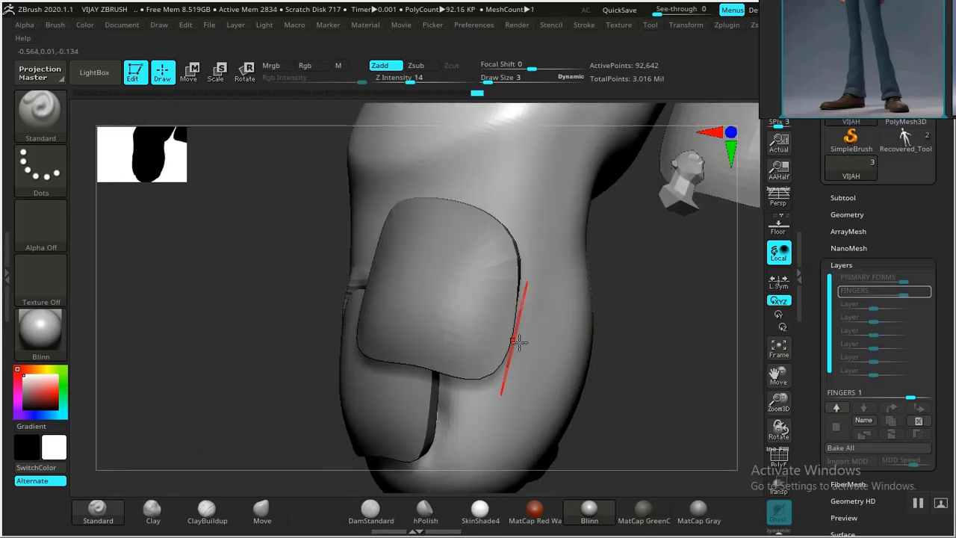
mouse_move(658, 371)
left_mouse_down()
mouse_move(684, 345)
mouse_move(672, 332)
left_mouse_up()
mouse_move(490, 271)
left_mouse_down()
mouse_move(519, 295)
mouse_move(505, 411)
mouse_move(491, 431)
left_mouse_up()
mouse_move(654, 396)
left_mouse_down()
mouse_move(659, 410)
mouse_move(516, 320)
mouse_move(572, 397)
mouse_move(602, 376)
mouse_move(627, 418)
mouse_move(601, 398)
left_mouse_up()
Smooth the lower end of the ring nail's side fold with the Smooth brush at Draw Size 2 and Z Intensity 40
left_click_drag(351, 360, 359, 418, "shift")
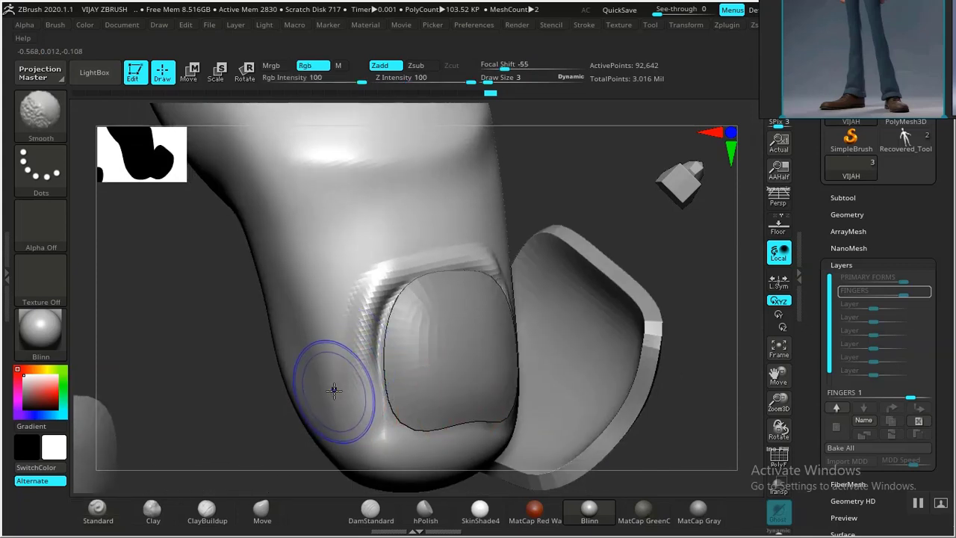
mouse_move(351, 367)
left_mouse_down()
mouse_move(341, 357)
mouse_move(396, 319)
mouse_move(370, 362)
left_mouse_up()
key("bracketleft")
key("bracketleft")
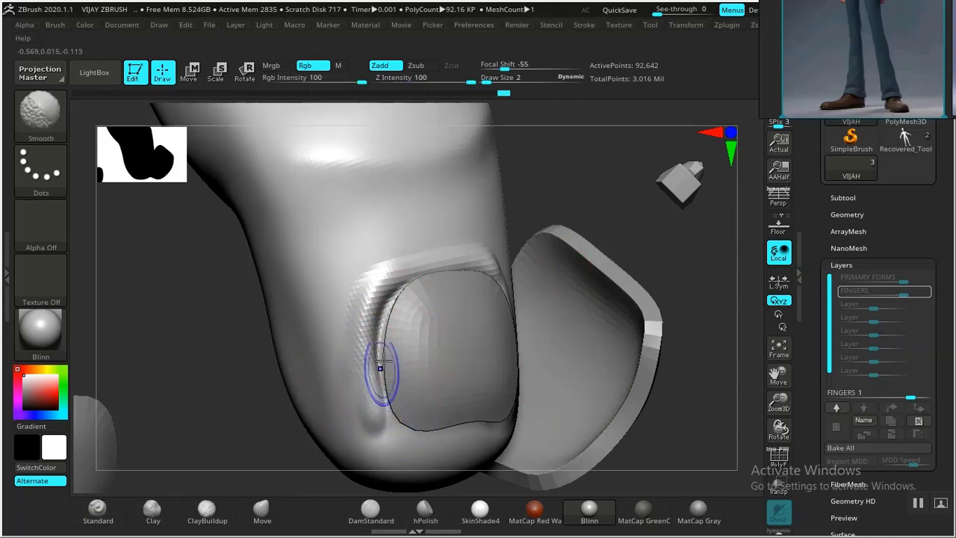
left_click(443, 80, "shift")
left_click_drag(444, 79, 435, 80, "shift")
left_click_drag(380, 403, 383, 428, "shift")
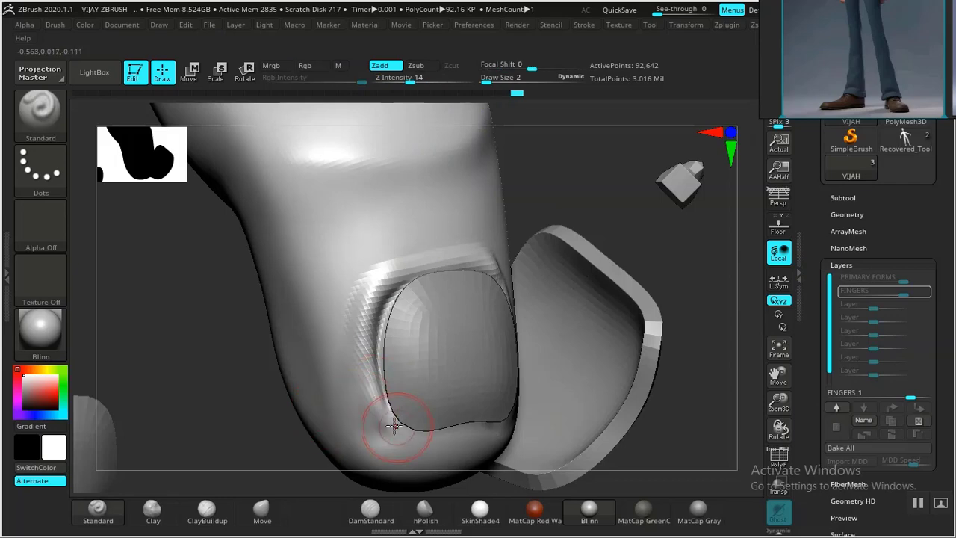
Build up the skin fold at the ring nail's side and base corner with the Standard brush at Draw Size 2
left_click_drag(284, 435, 357, 404)
mouse_move(616, 290)
left_mouse_down()
mouse_move(559, 303)
mouse_move(541, 365)
left_mouse_up()
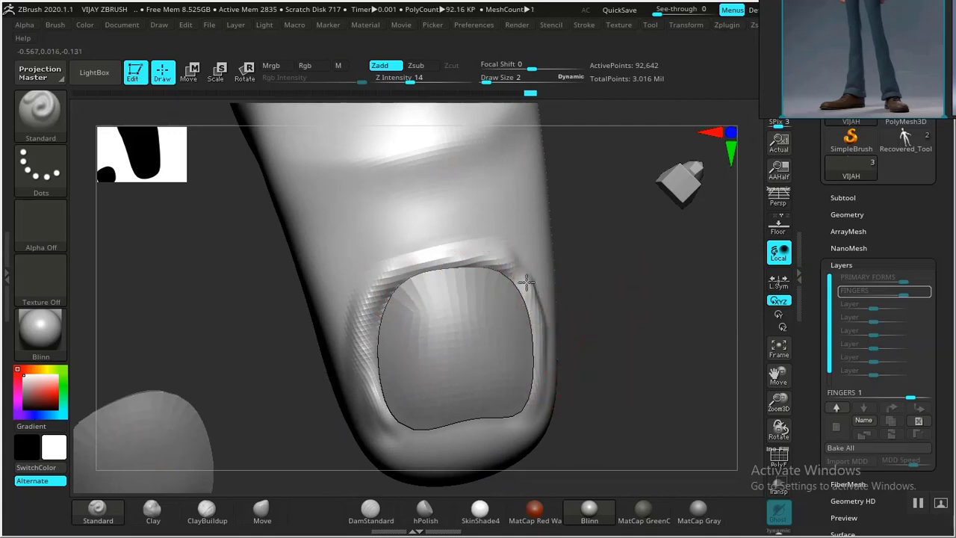
left_click_drag(526, 282, 493, 251)
left_click_drag(577, 355, 631, 338)
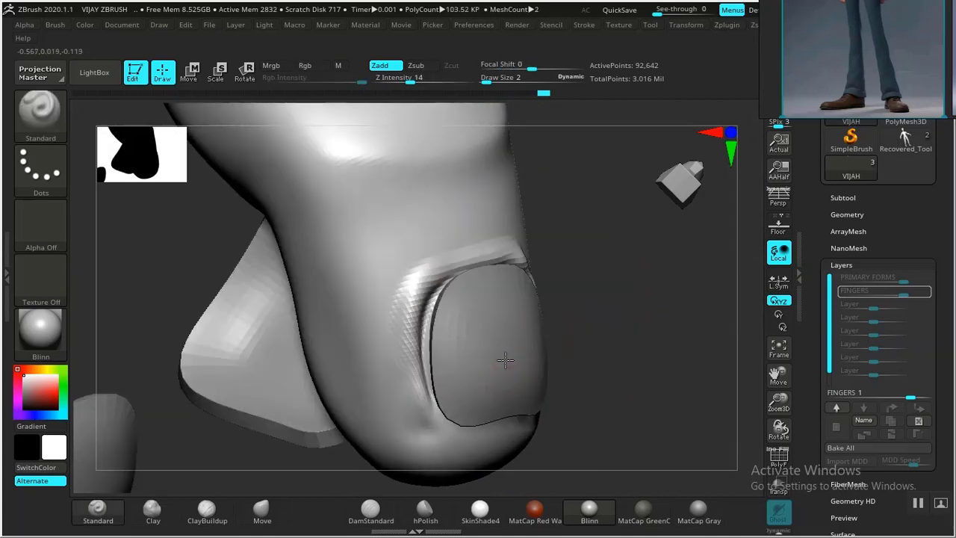
Select the FINGERS nail subtool and tuck the ring nail's side edge into the fold with the Move brush at Draw Size 3
left_click(505, 360, "alt")
key("bracketright")
key("bracketright")
key("bracketright")
key("bracketright")
key("bracketright")
key("bracketright")
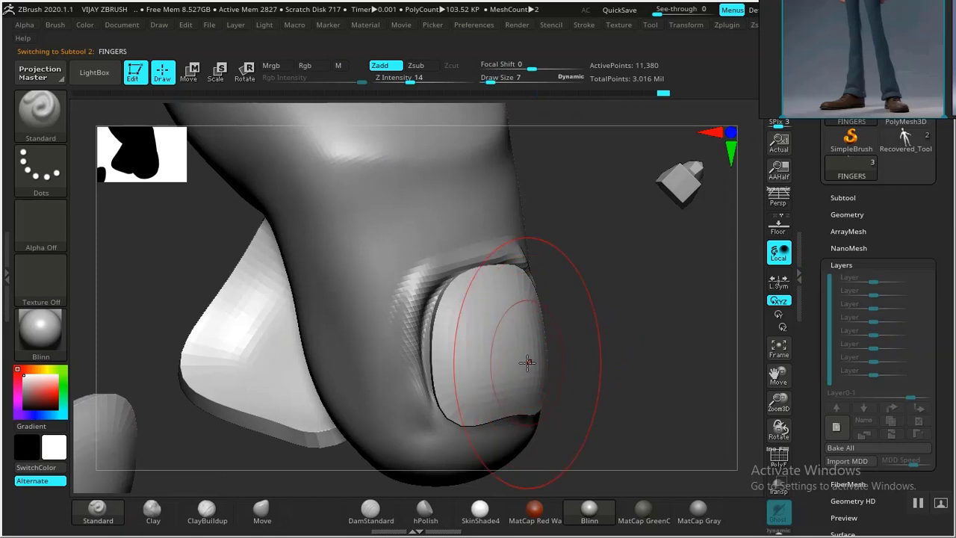
left_click(262, 511)
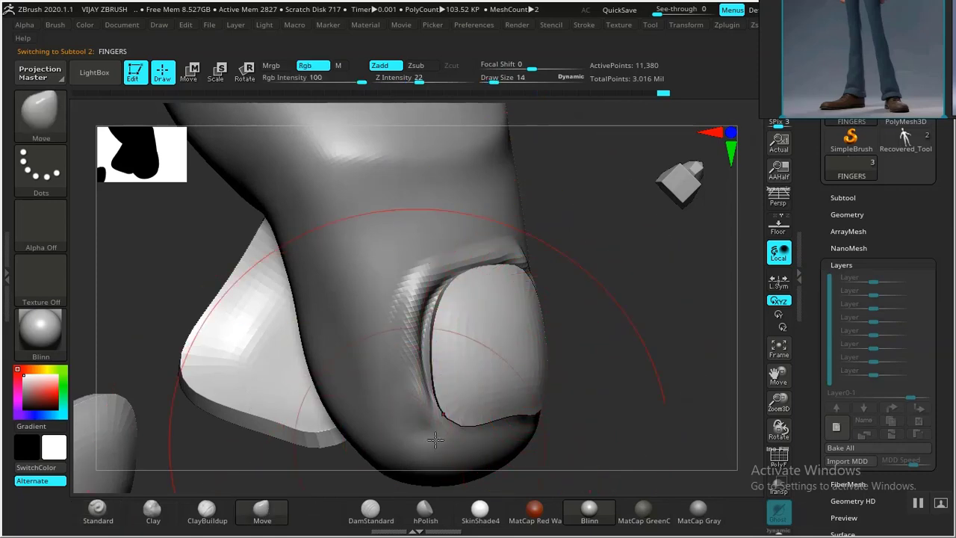
mouse_move(657, 388)
left_mouse_down()
mouse_move(612, 361)
mouse_move(476, 331)
mouse_move(471, 316)
mouse_move(427, 326)
left_mouse_up()
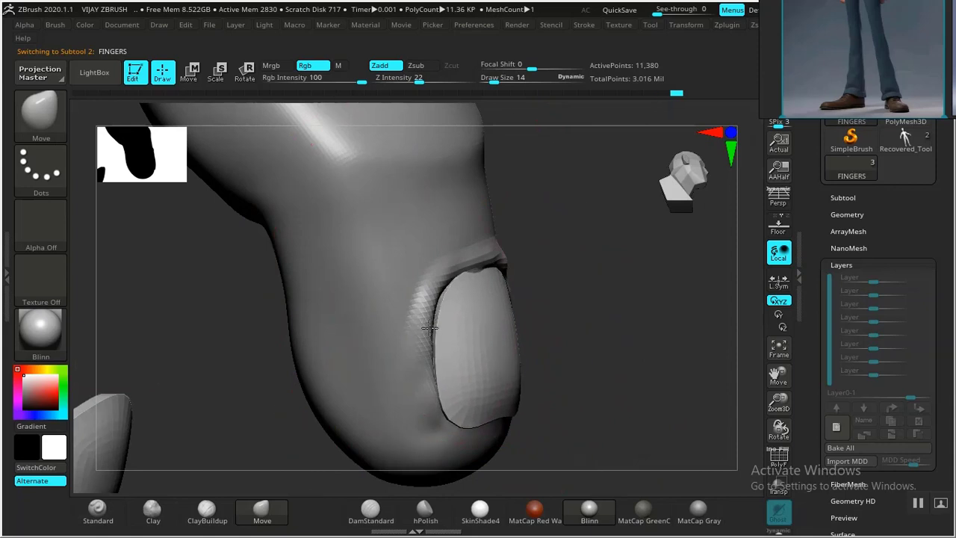
key("space")
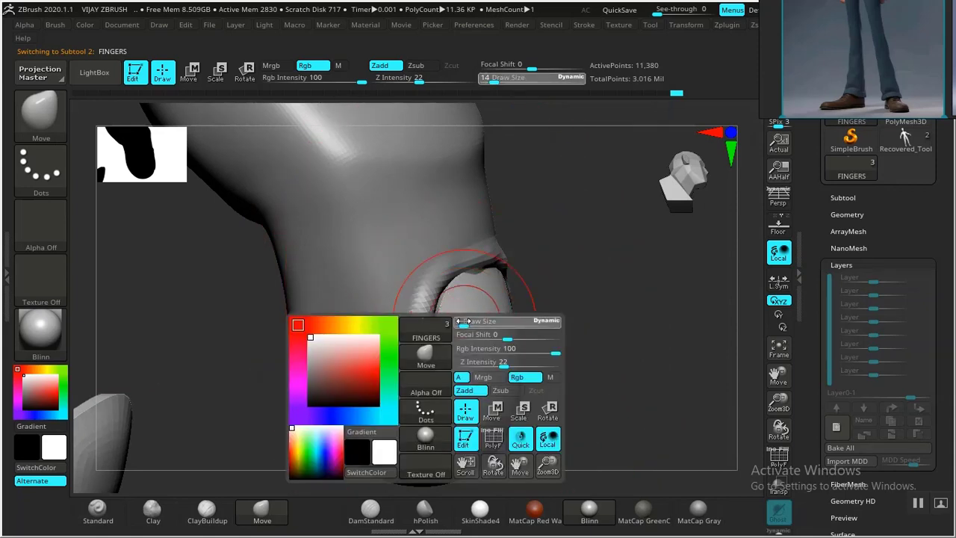
left_click_drag(463, 321, 457, 321)
mouse_move(557, 313)
left_mouse_down()
mouse_move(587, 234)
mouse_move(635, 240)
left_mouse_up()
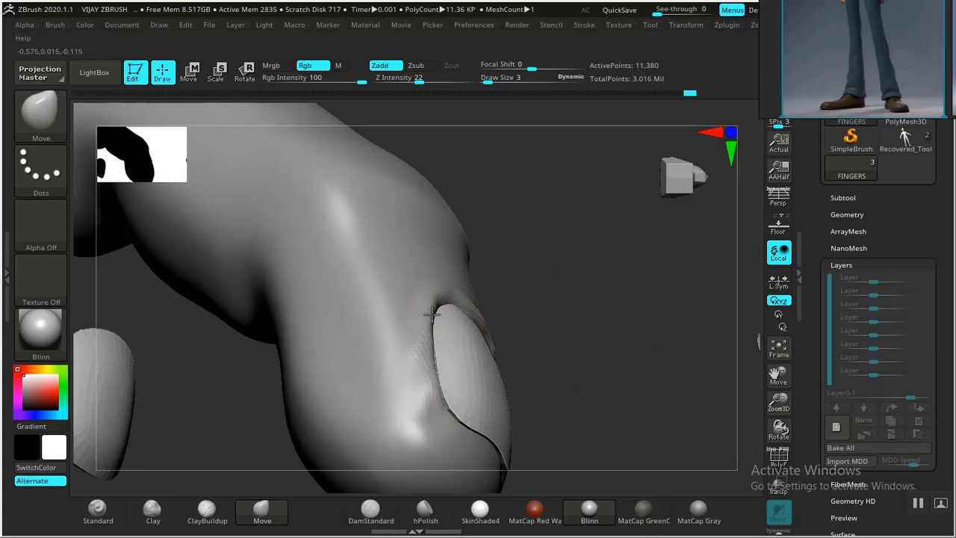
Fit the ring nail's opposite side edge into the skin crease with the Move brush
left_click_drag(579, 326, 489, 318)
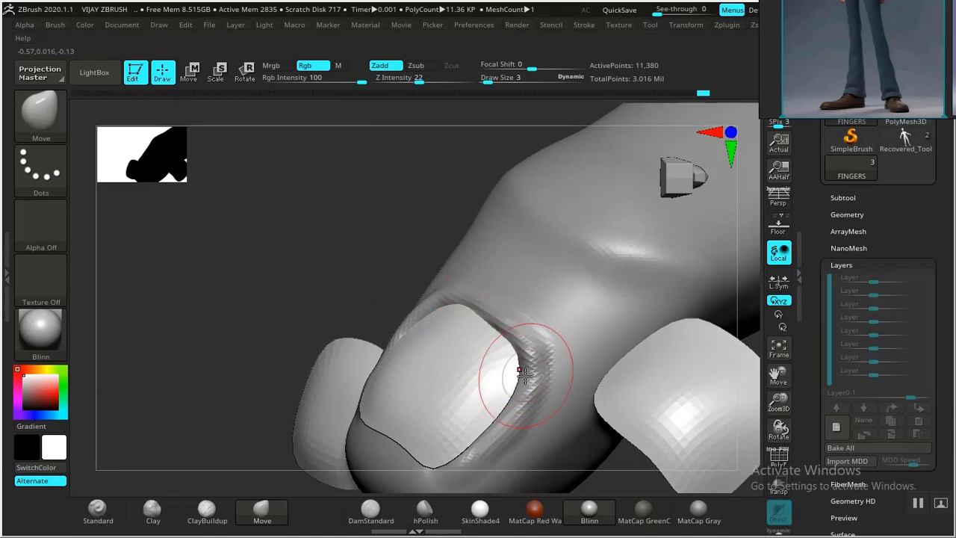
left_click_drag(348, 214, 432, 256)
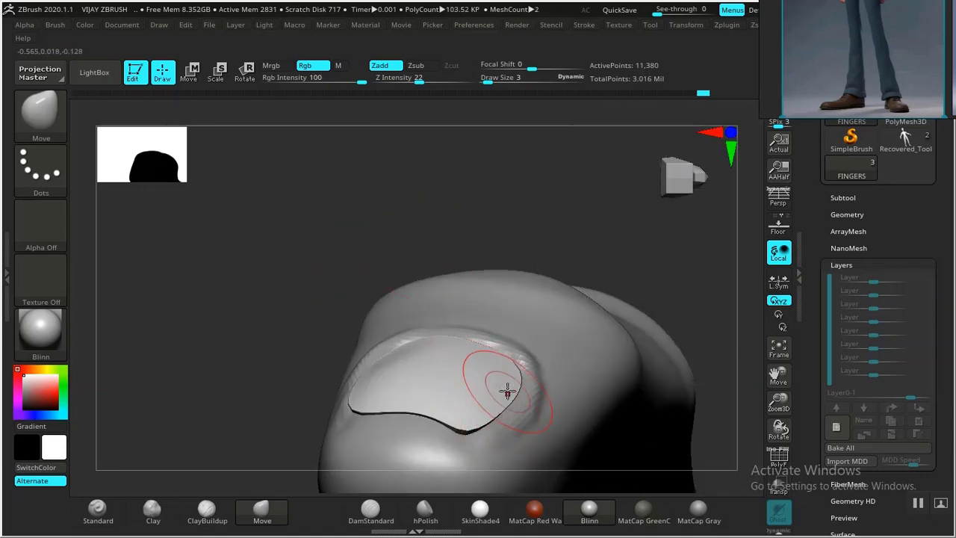
left_click_drag(518, 384, 521, 370)
mouse_move(525, 246)
left_mouse_down()
mouse_move(527, 197)
mouse_move(544, 256)
mouse_move(506, 328)
mouse_move(548, 335)
mouse_move(490, 345)
mouse_move(548, 385)
left_mouse_up()
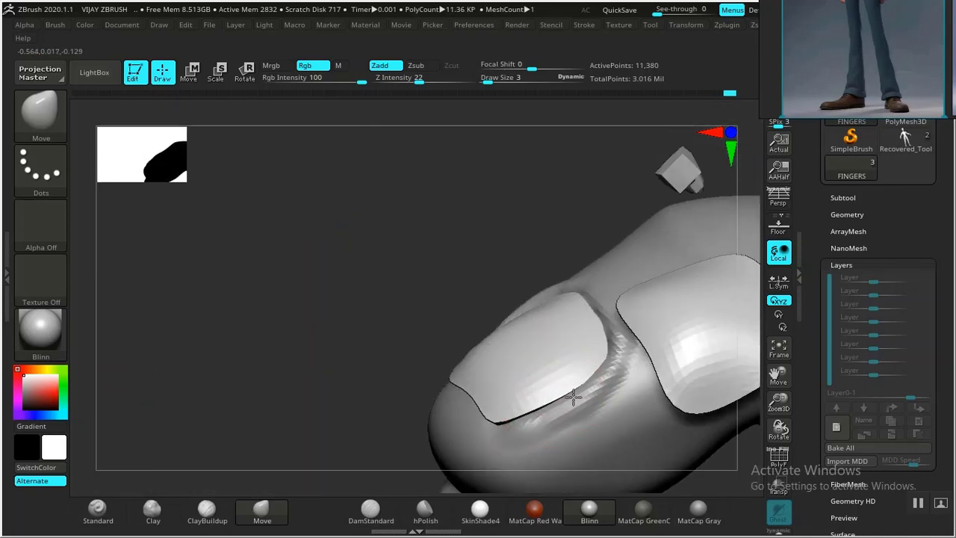
Refine the ring nail's fingertip edge and base corners against the surrounding skin from several angles with the Move brush
mouse_move(382, 354)
left_mouse_down()
mouse_move(359, 291)
mouse_move(386, 250)
mouse_move(550, 297)
left_mouse_up()
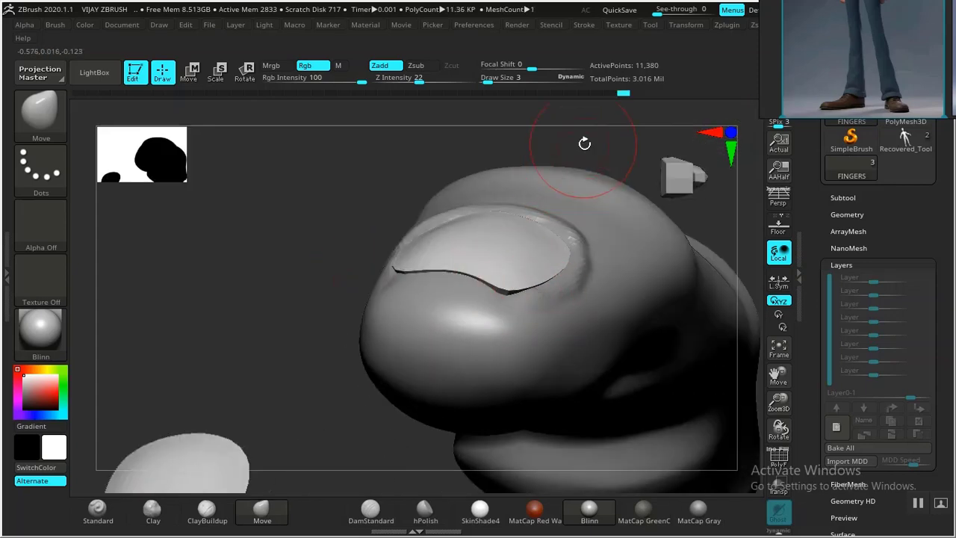
mouse_move(585, 141)
left_mouse_down()
mouse_move(590, 172)
mouse_move(572, 191)
left_mouse_up()
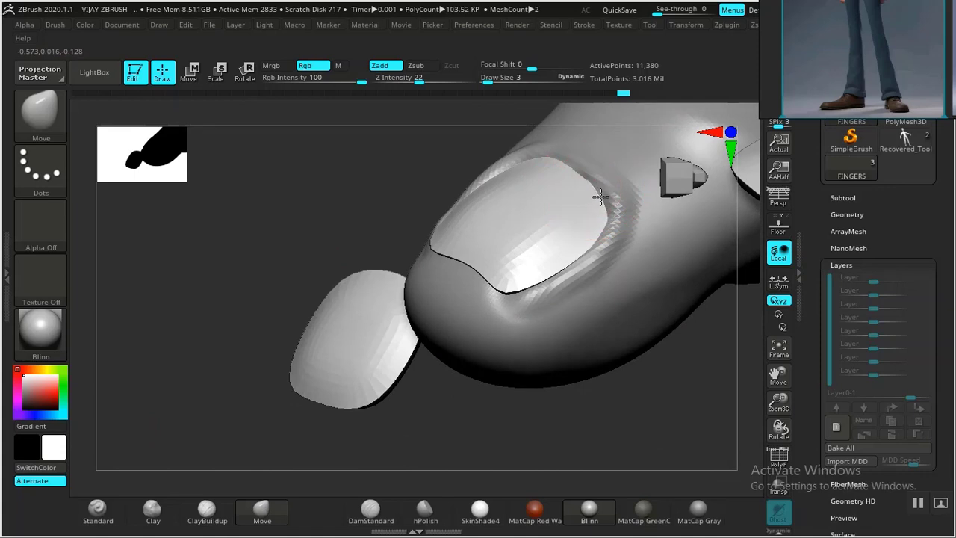
left_click_drag(535, 398, 497, 272, "alt")
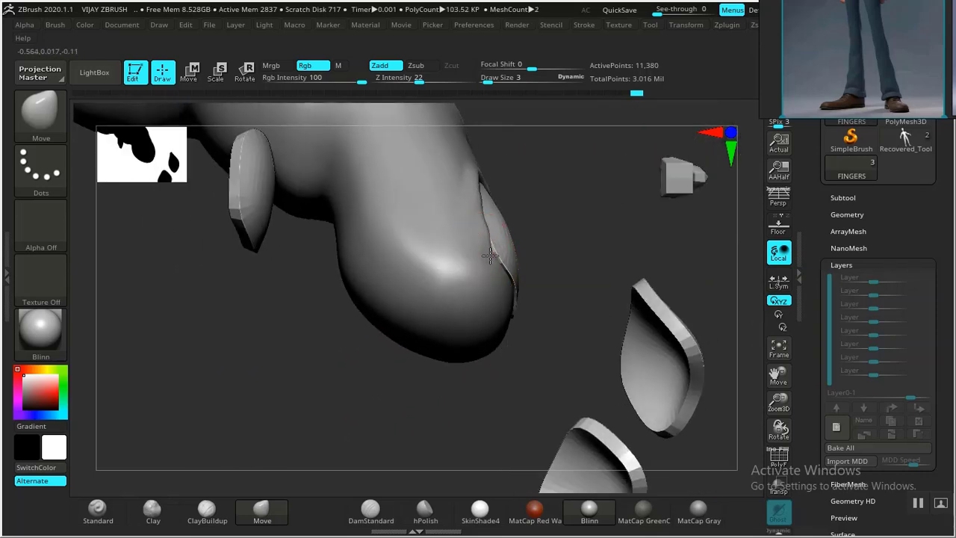
left_click_drag(403, 378, 483, 331)
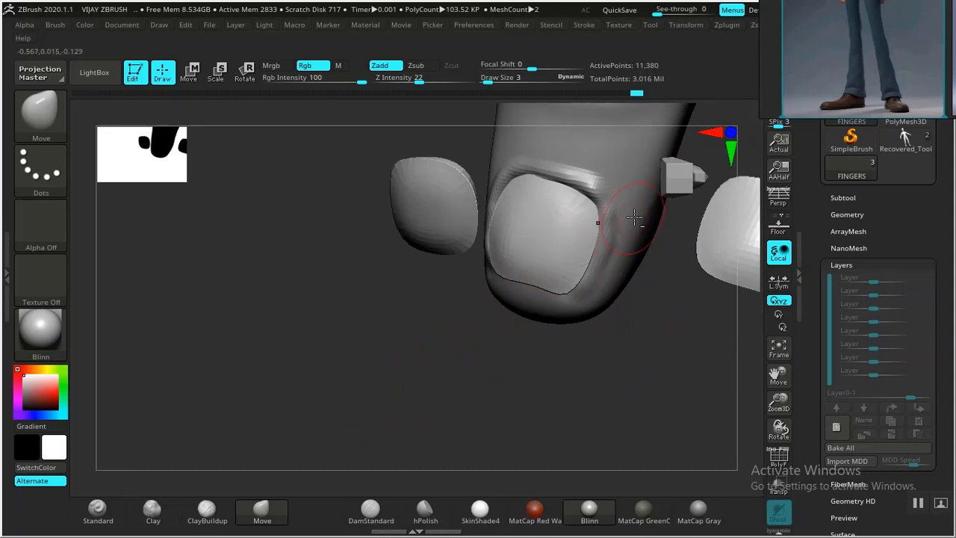
Select the VIJAH body subtool and smooth the fold at the ring nail's base corner with the Smooth brush at Draw Size 3
left_click(634, 217, "alt")
left_click_drag(418, 355, 538, 252)
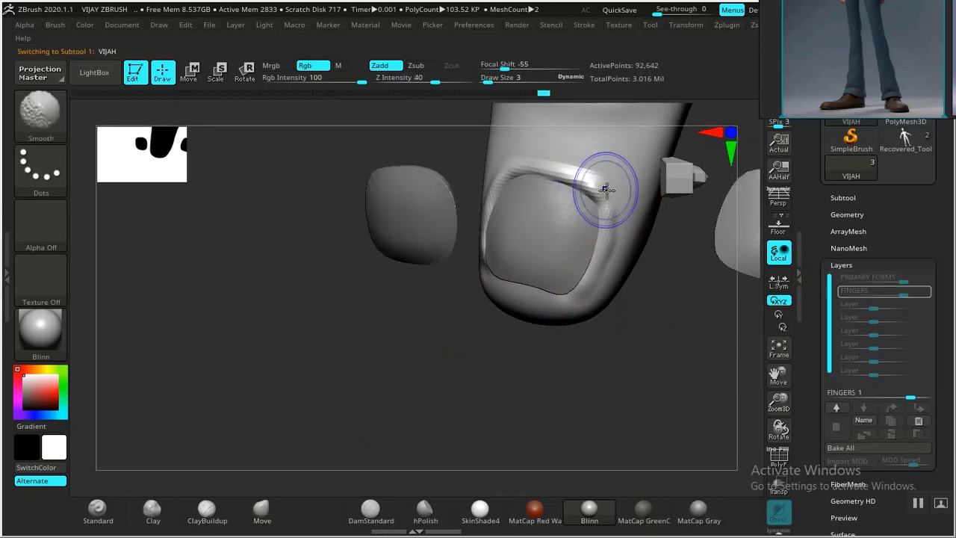
left_click_drag(608, 215, 610, 202)
mouse_move(371, 365)
left_mouse_down()
mouse_move(356, 376)
mouse_move(330, 351)
left_mouse_up()
Unhide the whole hand and isolate the little finger
key("ctrl+shift")
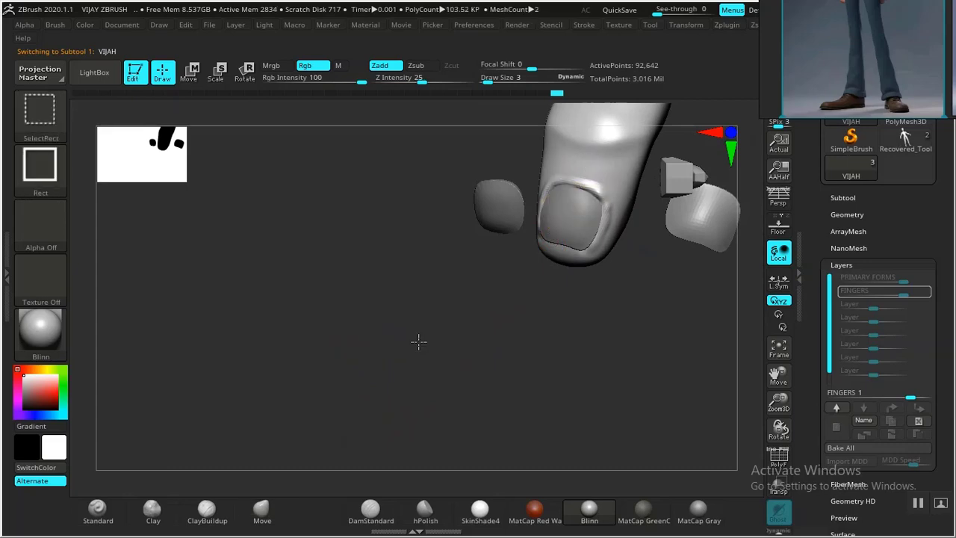
left_click(359, 392, "ctrl+shift")
mouse_move(294, 311)
left_mouse_down()
mouse_move(320, 286)
mouse_move(509, 319)
mouse_move(483, 348)
mouse_move(455, 235)
left_mouse_up()
key("ctrl+shift")
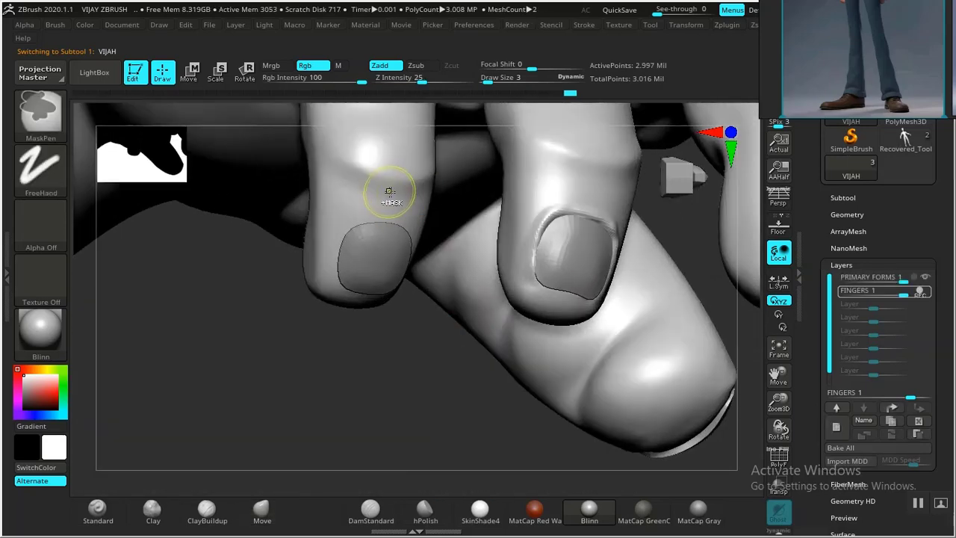
left_click(396, 190, "ctrl+shift")
mouse_move(437, 354)
left_mouse_down("alt")
mouse_move(440, 396)
mouse_move(429, 393)
mouse_move(427, 316)
mouse_move(418, 317)
left_mouse_up("alt")
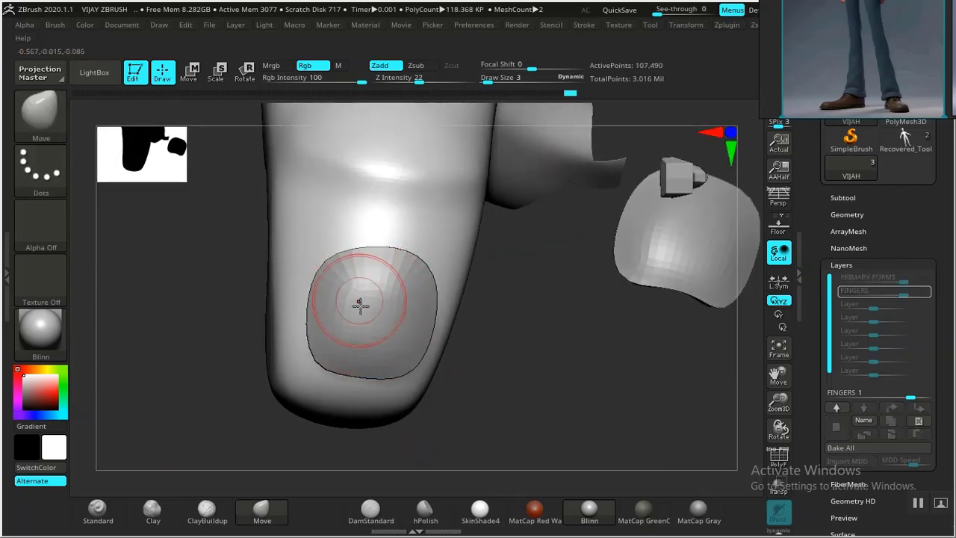
Carve a crease around the little finger nail's base and both sides with the DamStandard brush at Z Intensity 33
left_click(371, 509)
left_click_drag(514, 383, 437, 262)
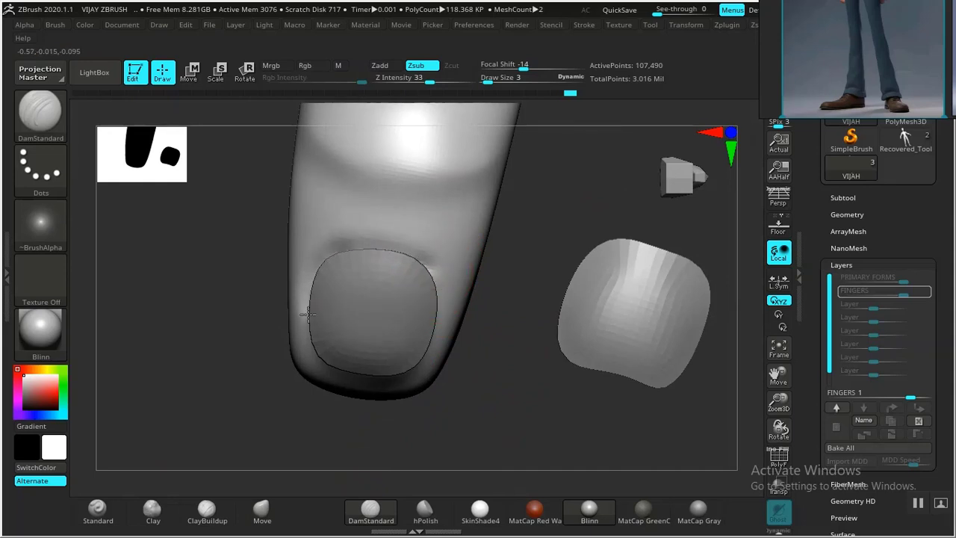
left_click_drag(499, 401, 437, 277)
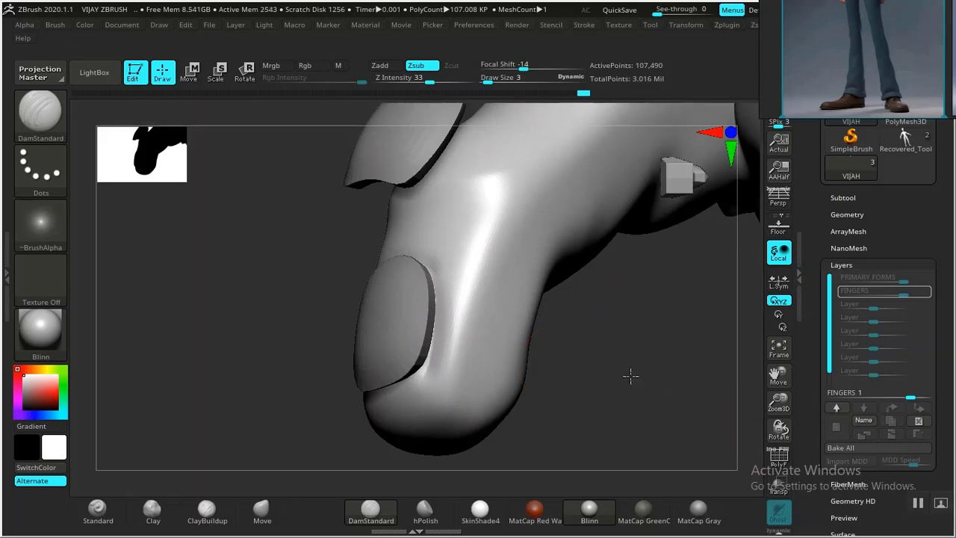
left_click_drag(630, 376, 550, 364)
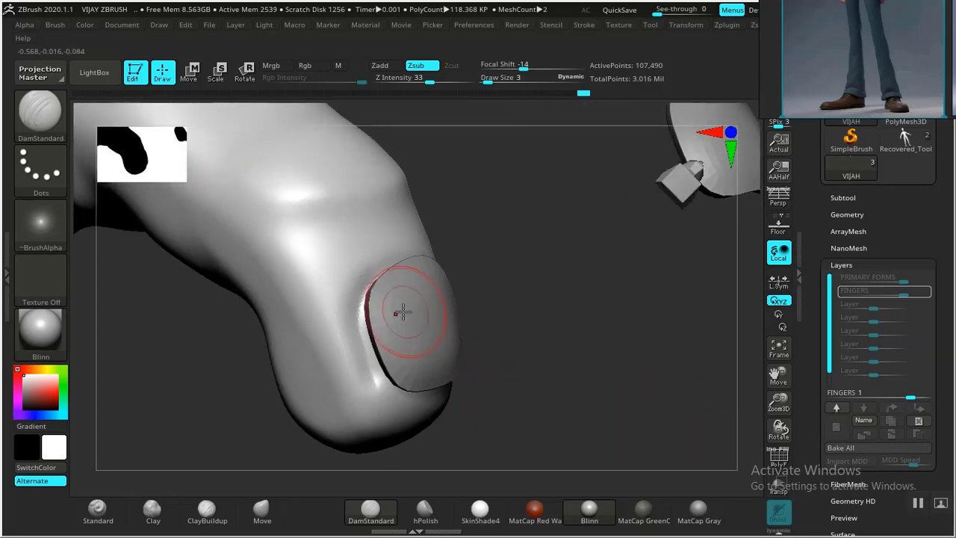
Deepen the crease down the little nail's side and around its fingertip corner with the DamStandard brush at Draw Size 3
left_click_drag(559, 333, 531, 391)
mouse_move(532, 299)
left_mouse_down()
mouse_move(560, 266)
mouse_move(584, 273)
left_mouse_up()
left_click_drag(361, 312, 356, 311)
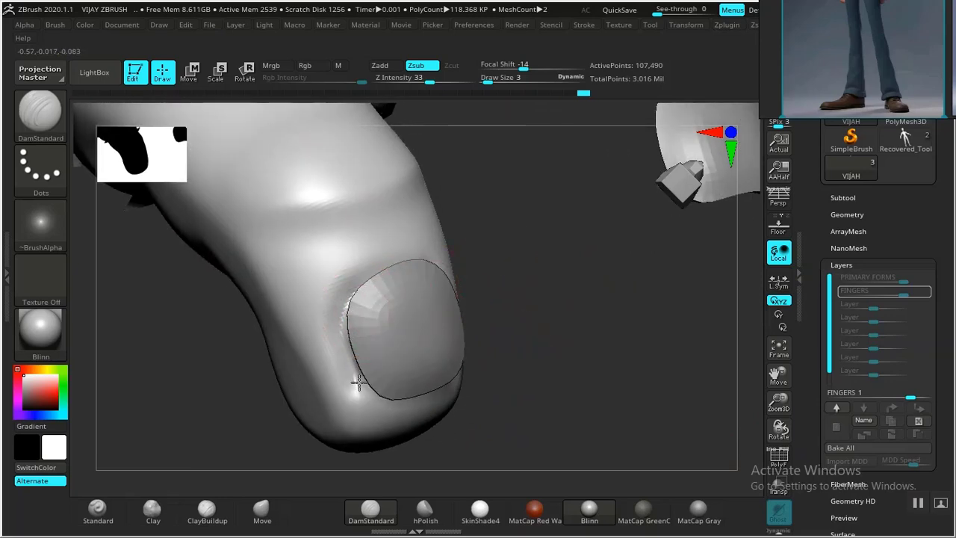
left_click_drag(369, 406, 456, 345)
left_click_drag(587, 337, 438, 283)
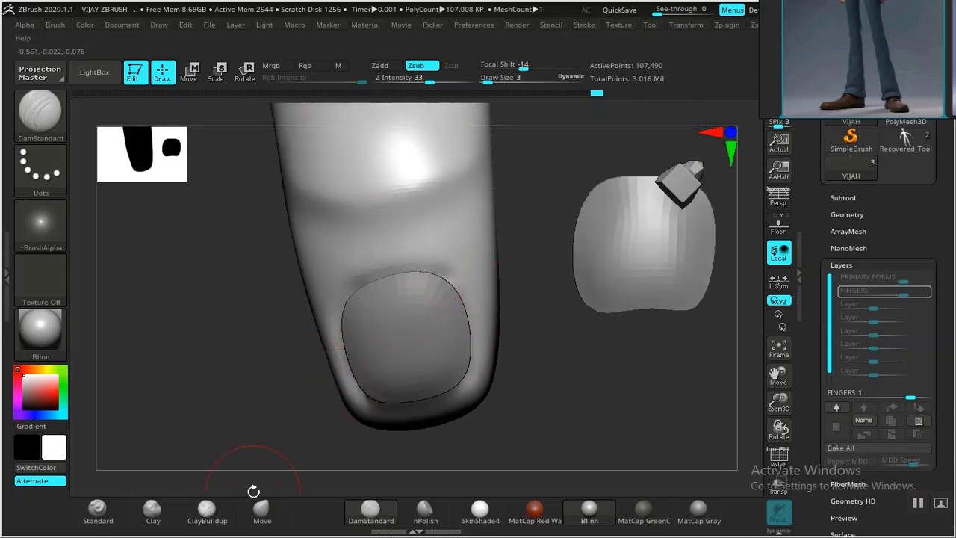
Raise a skin fold along the little nail's base and one side with the Standard brush at Draw Size 2
left_click(98, 511)
left_click_drag(452, 282, 461, 281)
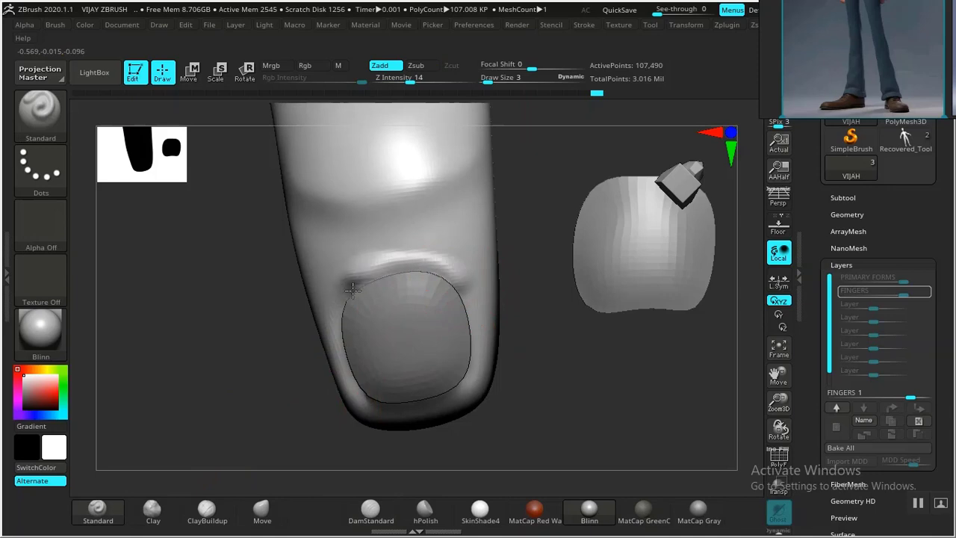
mouse_move(353, 291)
left_mouse_down()
mouse_move(339, 313)
mouse_move(339, 355)
left_mouse_up()
key("ctrl+z")
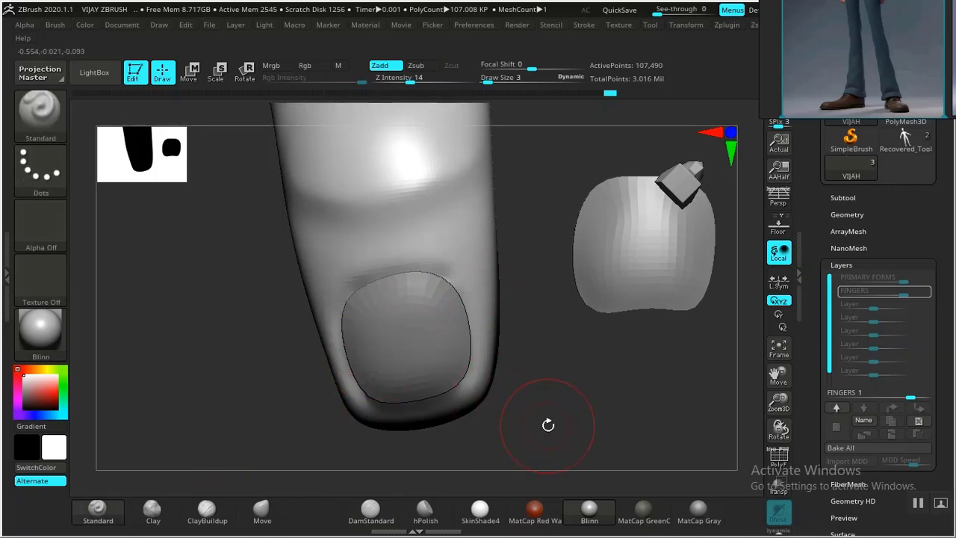
mouse_move(548, 425)
left_mouse_down()
mouse_move(552, 393)
mouse_move(561, 425)
left_mouse_up()
key("space")
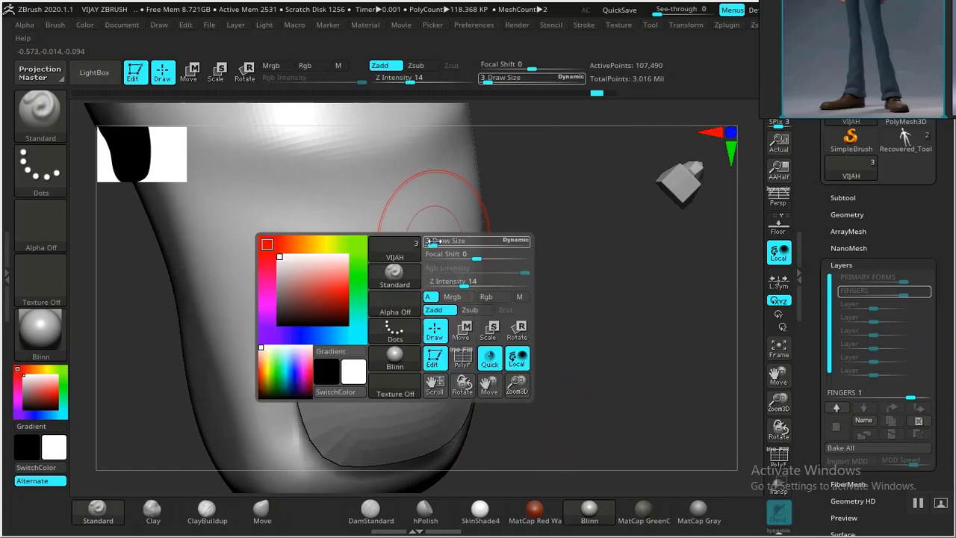
mouse_move(433, 241)
left_mouse_down()
mouse_move(304, 271)
mouse_move(276, 329)
mouse_move(274, 407)
mouse_move(289, 456)
left_mouse_up()
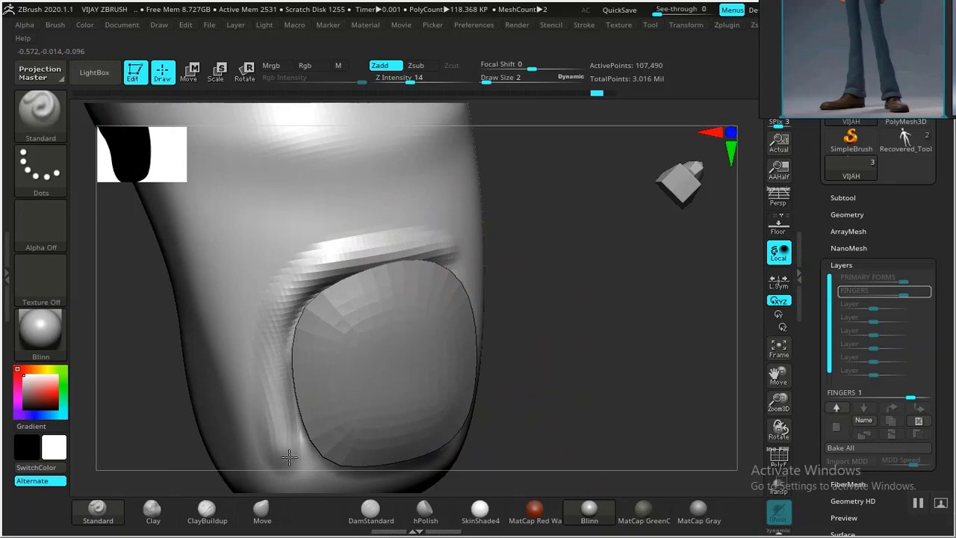
Extend the raised fold along the little nail's other side and fingertip edge, and smooth the fingertip edge
mouse_move(568, 393)
left_mouse_down()
mouse_move(507, 383)
mouse_move(480, 366)
mouse_move(278, 393)
mouse_move(534, 374)
left_mouse_up()
mouse_move(440, 251)
left_mouse_down()
mouse_move(470, 280)
mouse_move(482, 326)
left_mouse_up()
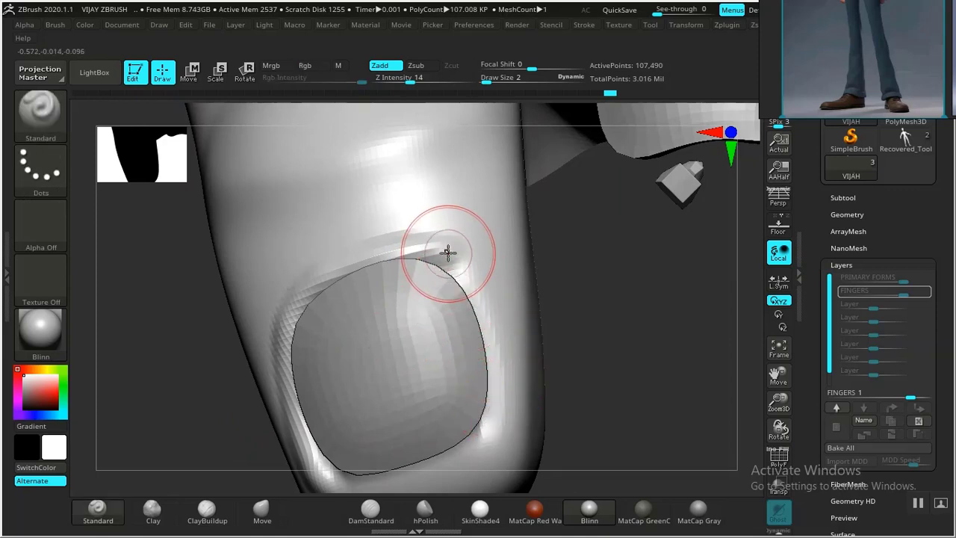
mouse_move(447, 253)
left_mouse_down()
mouse_move(489, 332)
mouse_move(490, 425)
left_mouse_up()
mouse_move(655, 408)
left_mouse_down("alt")
mouse_move(529, 387)
mouse_move(527, 346)
mouse_move(520, 429)
mouse_move(546, 409)
mouse_move(547, 439)
left_mouse_up("alt")
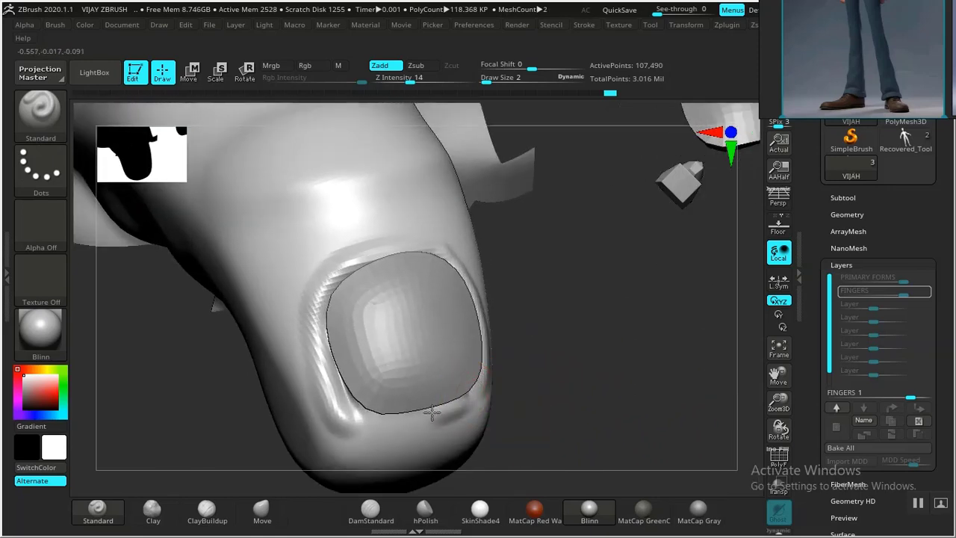
left_click_drag(431, 412, 347, 419)
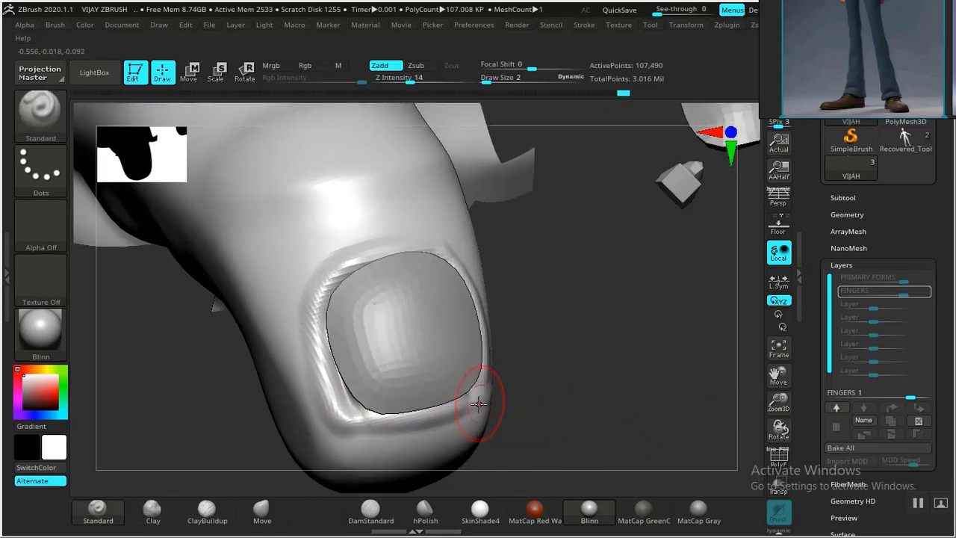
left_click_drag(475, 423, 391, 429, "shift")
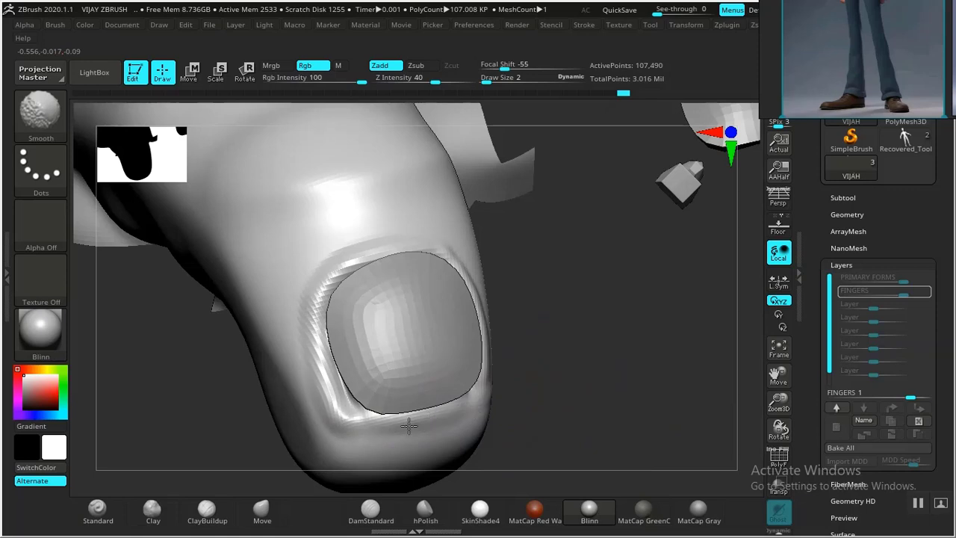
Select the FINGERS subtool and fit the little nail's side into its skin fold with the Move brush at Draw Size 9
mouse_move(522, 396)
left_mouse_down()
mouse_move(565, 366)
mouse_move(421, 348)
left_mouse_up()
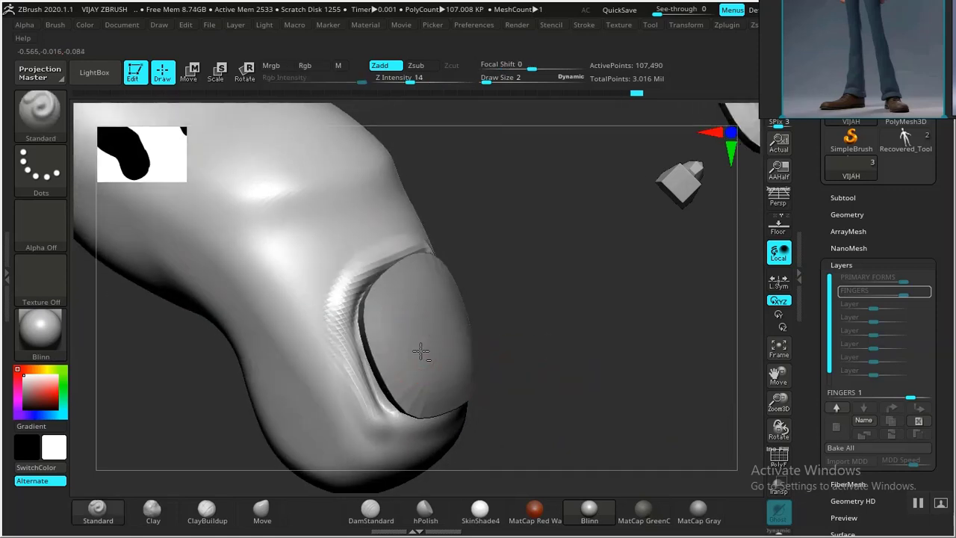
left_click(426, 334, "alt")
key("bracketright")
key("bracketright")
key("bracketright")
key("bracketright")
key("bracketright")
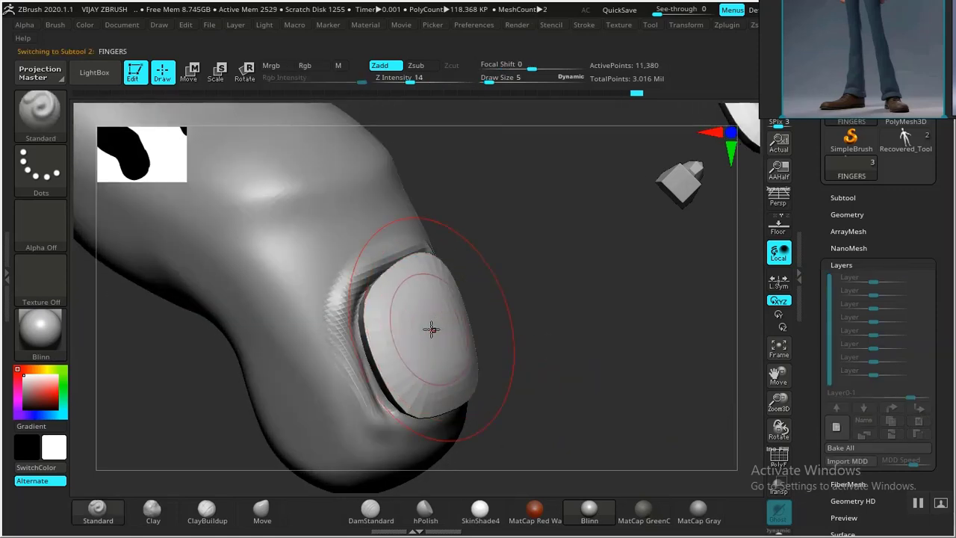
key("bracketright")
key("bracketright")
left_click(262, 512)
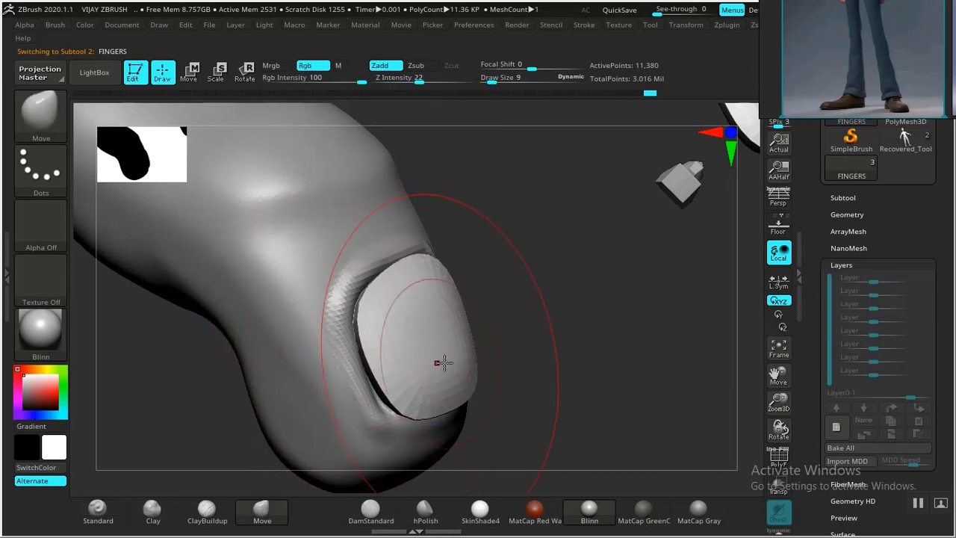
right_click_drag(383, 386, 395, 388)
left_click_drag(378, 344, 348, 358)
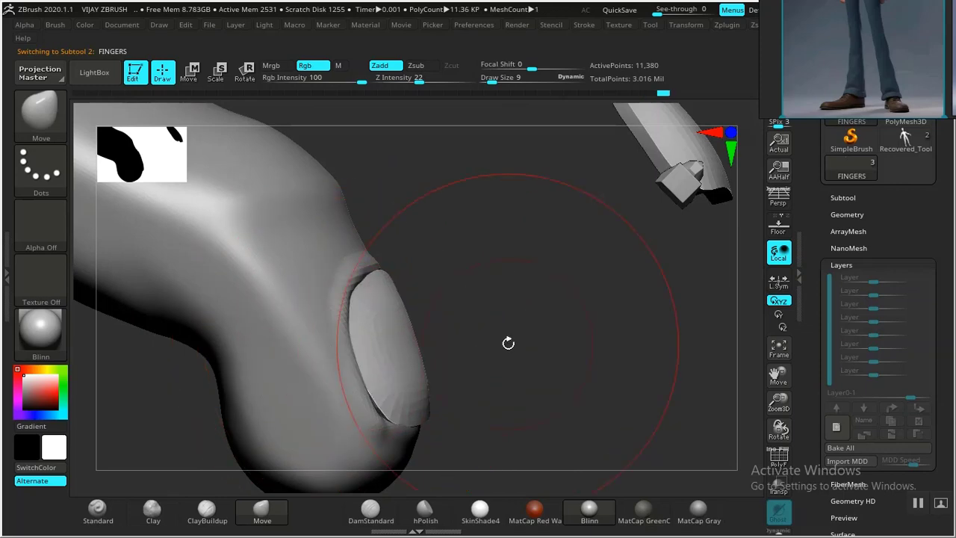
Reshape the little nail's opposite side and fingertip edge to meet the skin with the Move brush at Draw Size 4
mouse_move(508, 341)
left_mouse_down()
mouse_move(395, 335)
mouse_move(431, 307)
mouse_move(438, 313)
left_mouse_up()
key("space")
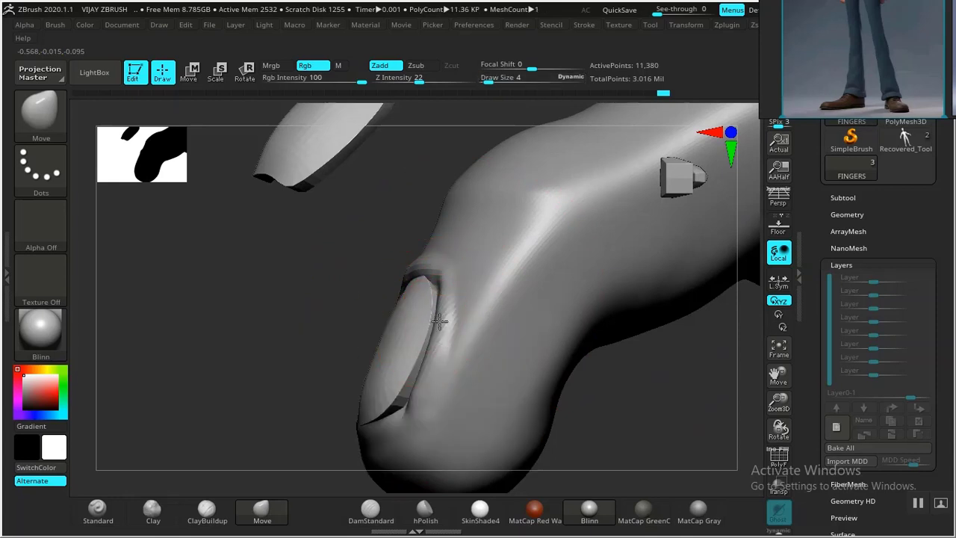
left_click_drag(407, 390, 416, 393)
left_click_drag(372, 429, 364, 429)
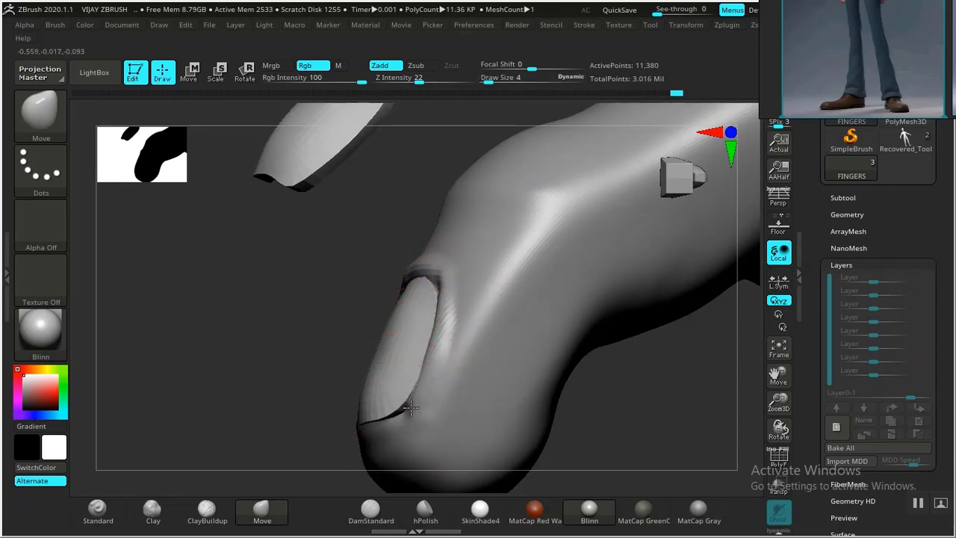
left_click_drag(416, 401, 416, 391)
left_click_drag(339, 387, 366, 366)
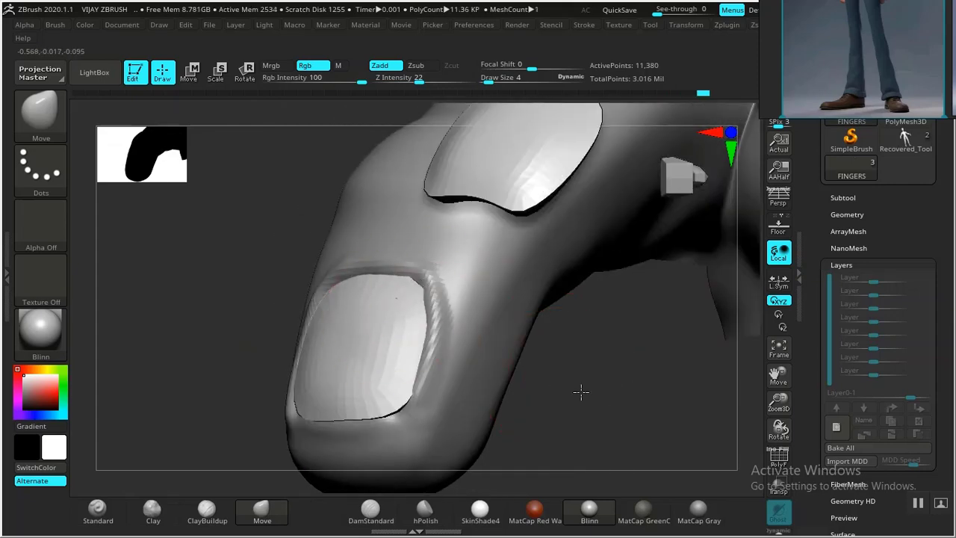
Refine the little nail's base and fingertip corners against the fold from several angles, reducing the Move brush's Draw Size to 2
mouse_move(581, 390)
right_mouse_down()
mouse_move(408, 277)
mouse_move(518, 351)
mouse_move(418, 275)
mouse_move(480, 279)
mouse_move(393, 283)
right_mouse_up()
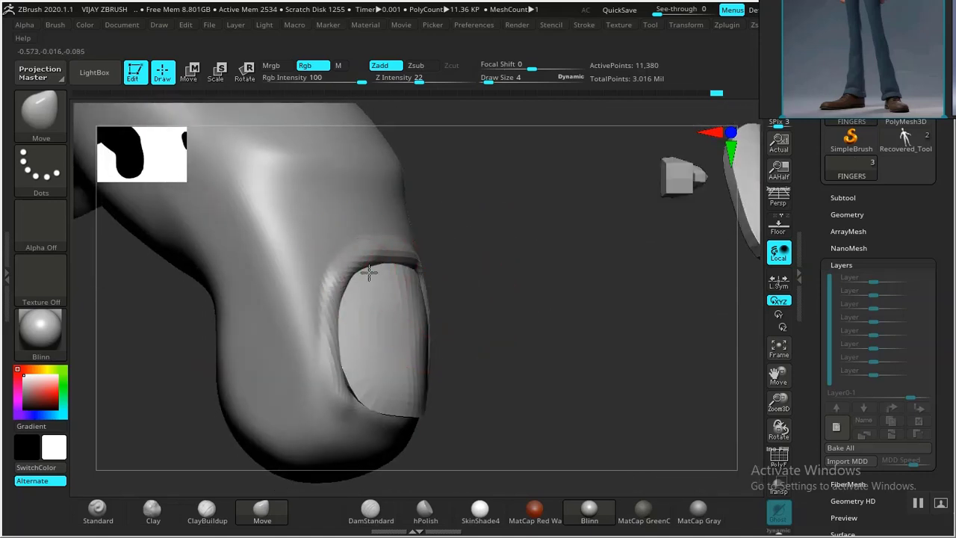
right_click_drag(503, 352, 338, 317)
right_click_drag(331, 273, 348, 252)
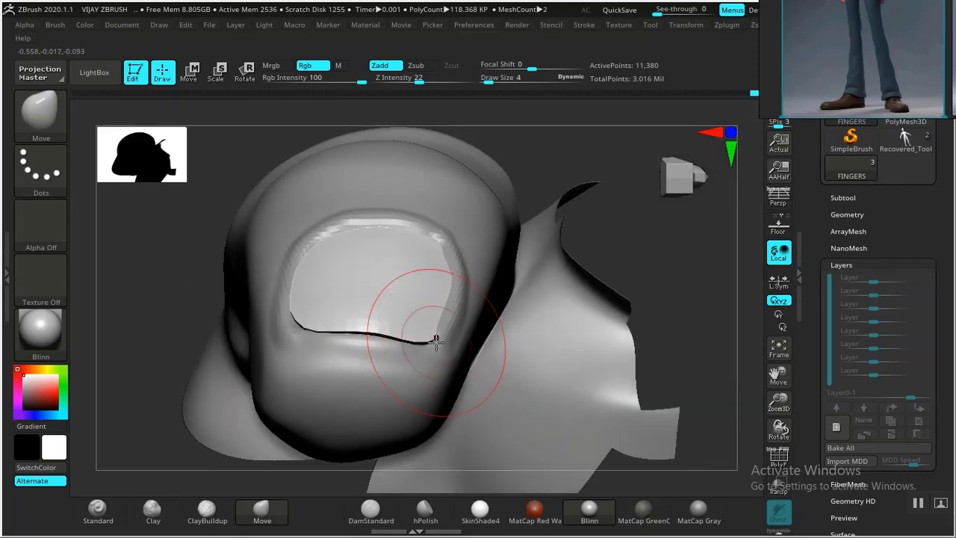
left_click_drag(436, 341, 440, 342)
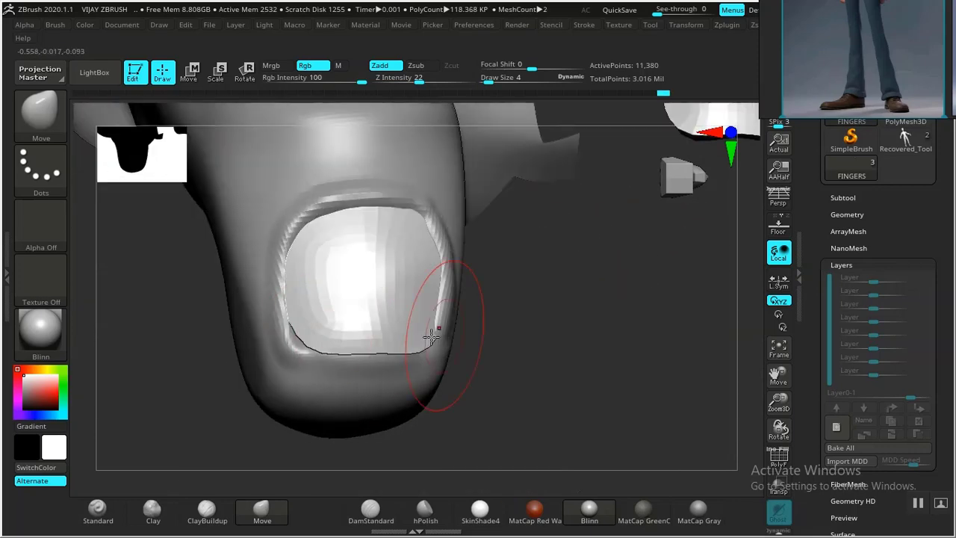
key("space")
mouse_move(322, 322)
left_mouse_down()
mouse_move(293, 346)
mouse_move(299, 356)
left_mouse_up()
mouse_move(478, 329)
left_mouse_down()
mouse_move(465, 328)
mouse_move(427, 386)
mouse_move(443, 403)
mouse_move(439, 387)
mouse_move(499, 396)
mouse_move(448, 214)
mouse_move(467, 197)
left_mouse_up()
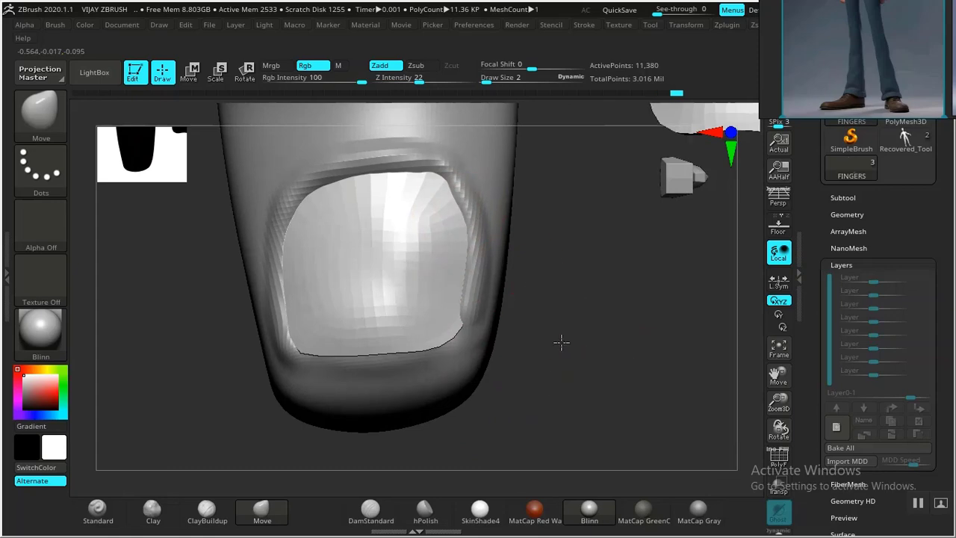
Select the VIJAH body subtool, unhide the whole body and check the finished nails on the hand
mouse_move(561, 341)
left_mouse_down("alt")
mouse_move(409, 319)
mouse_move(380, 375)
mouse_move(378, 421)
left_mouse_up("alt")
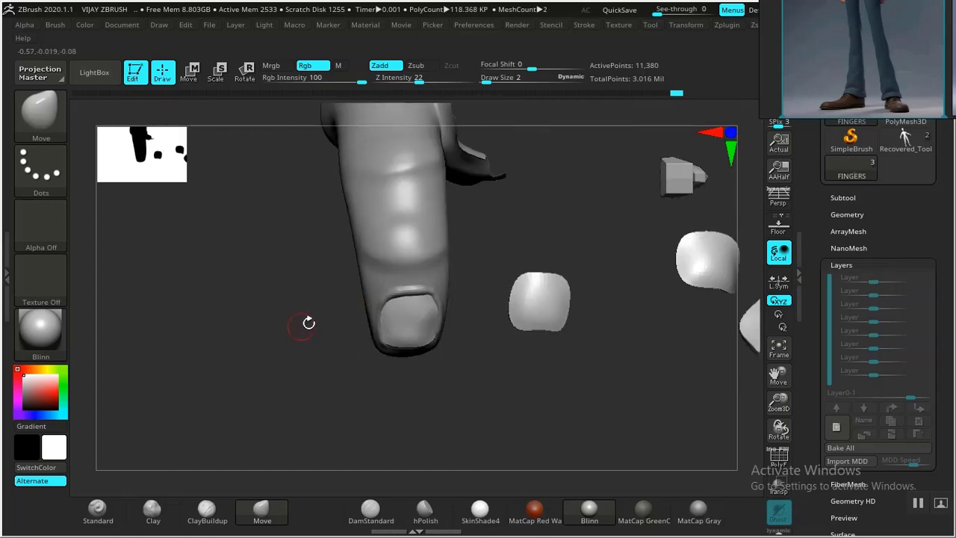
left_click(418, 254, "alt")
left_click(296, 358, "ctrl+shift")
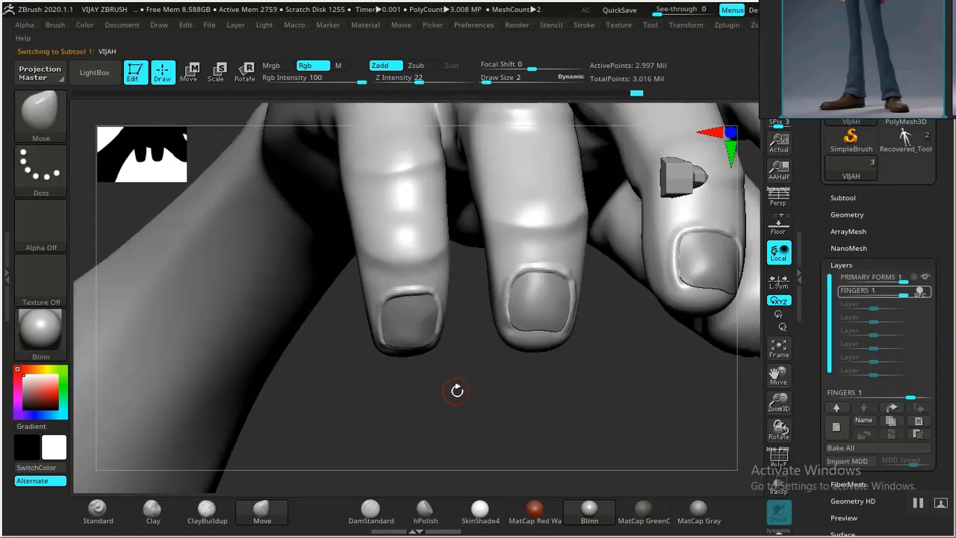
left_click_drag(445, 384, 486, 417, "alt")
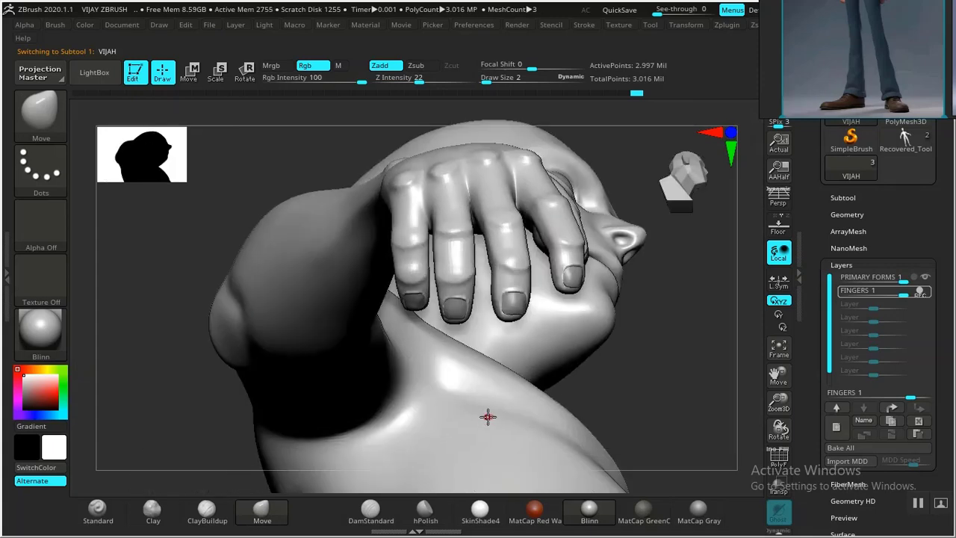
left_click_drag(224, 407, 230, 374)
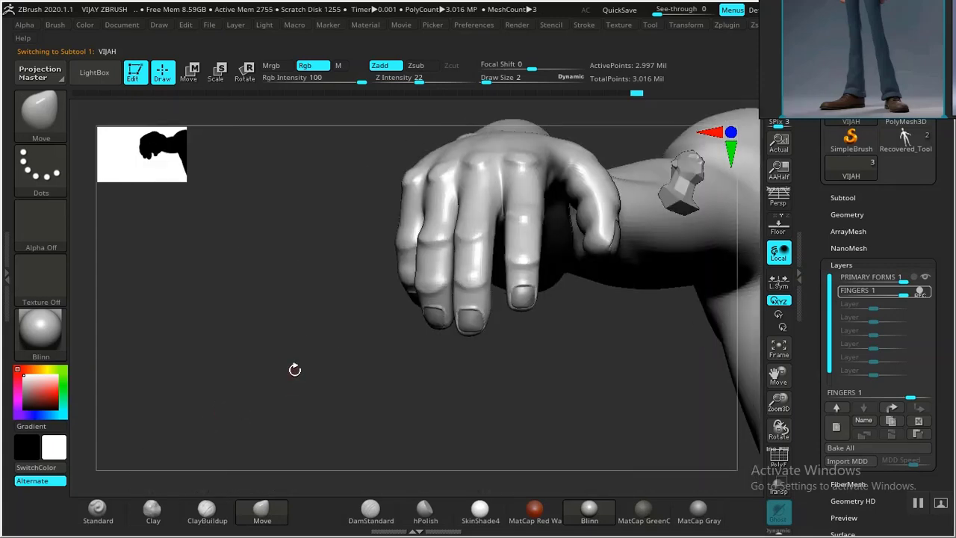
left_click_drag(294, 369, 279, 335)
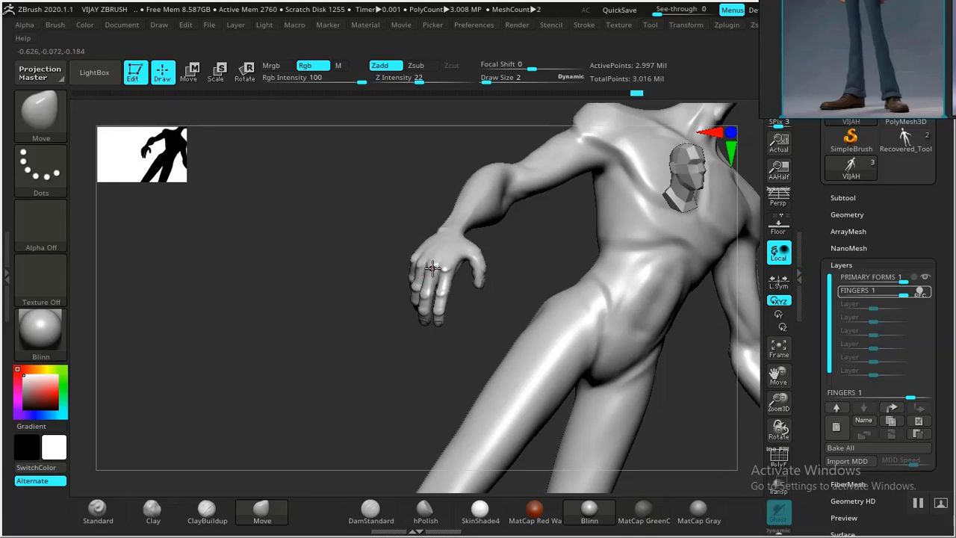
Zoom the reference image in on the character's hand and compare it with the sculpted hand
right_click_drag(837, 81, 745, 302)
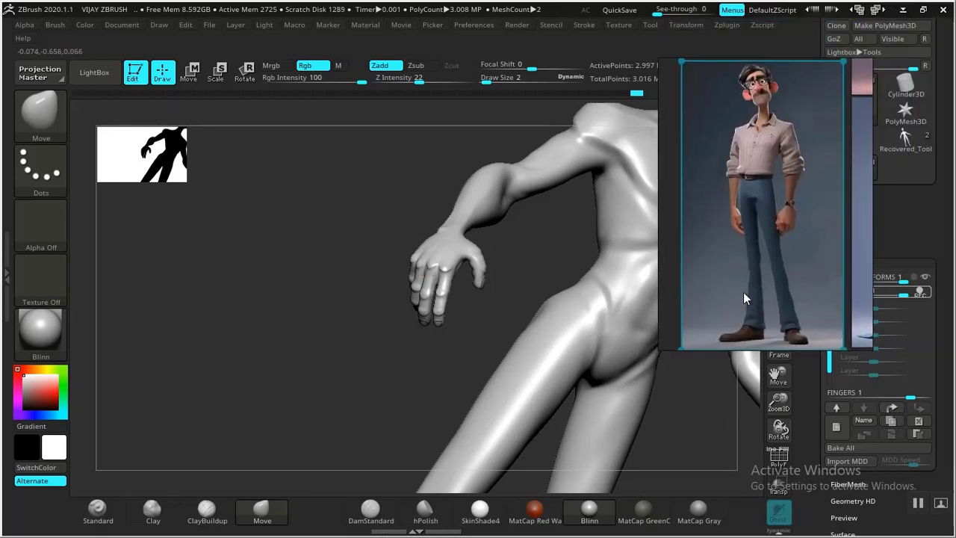
scroll(743, 292, "up", 6)
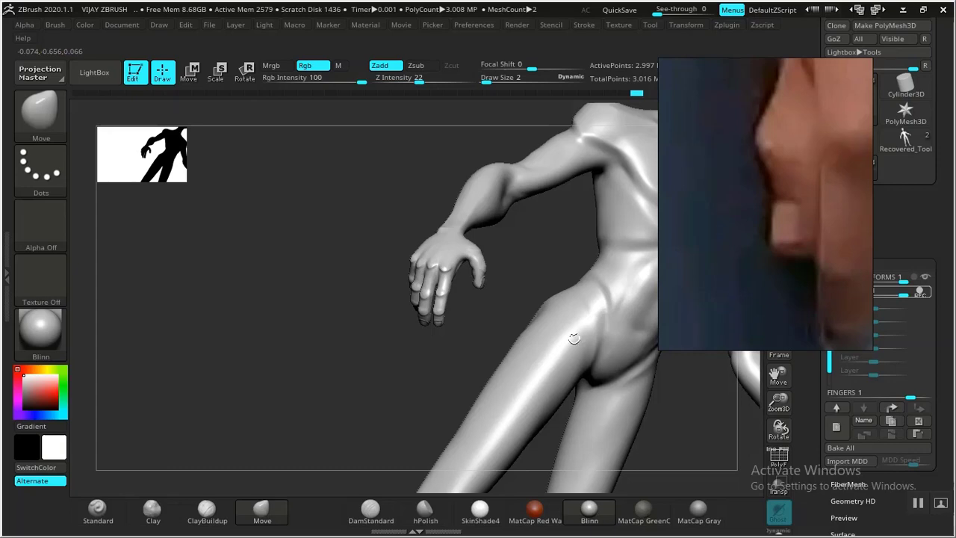
left_click_drag(337, 372, 411, 408)
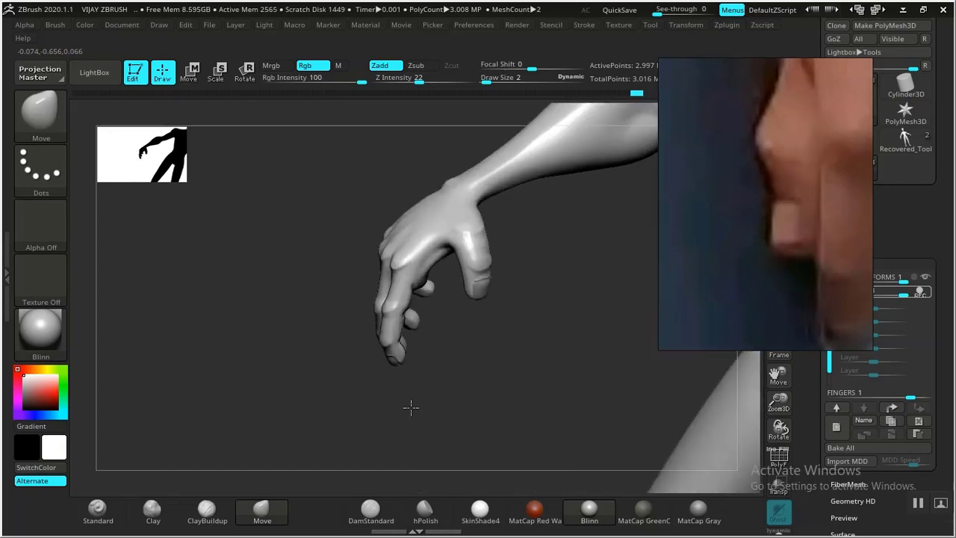
Select the FINGERS subtool, move the reference image clear of the tool settings and show the Modify Topology options
left_click(488, 295, "alt")
left_click_drag(544, 338, 528, 332)
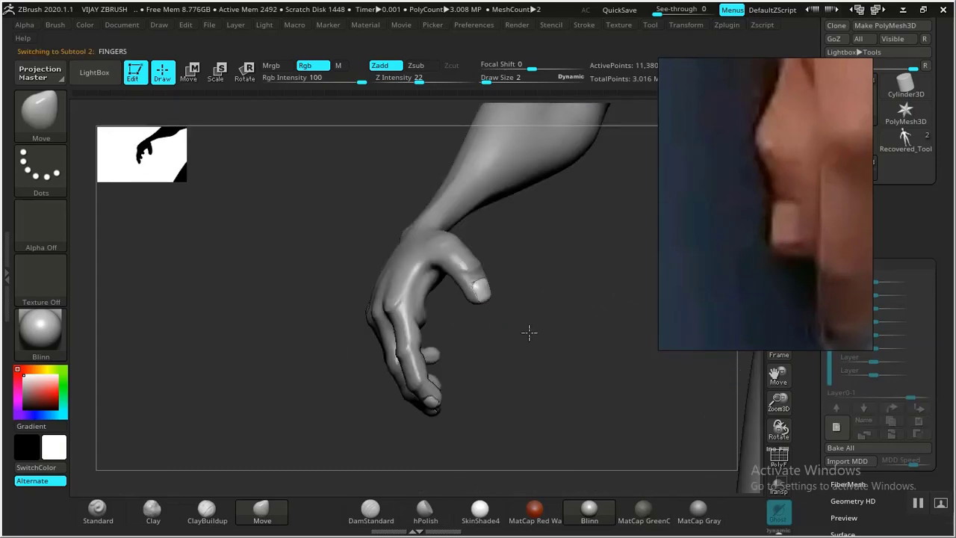
left_click_drag(811, 338, 836, 210)
scroll(851, 152, "up", 5)
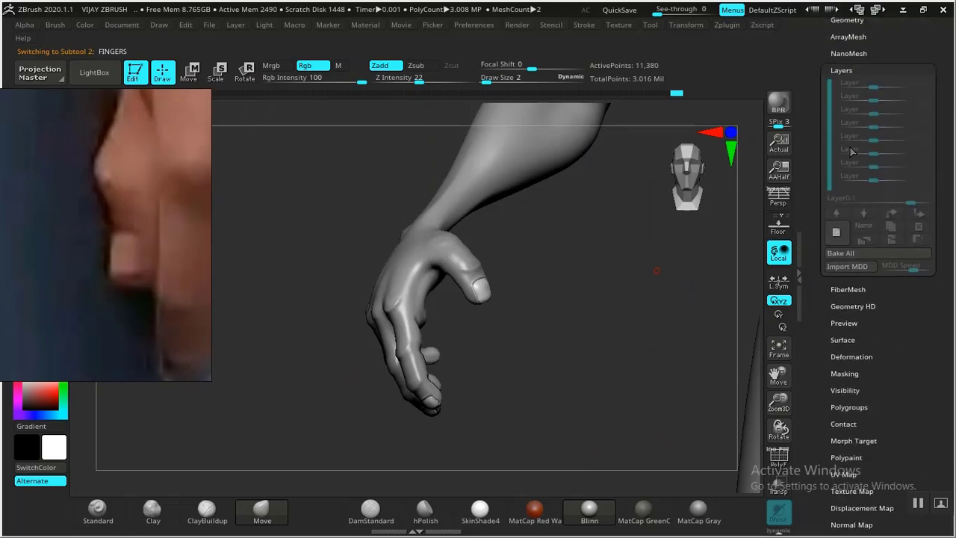
scroll(854, 103, "up", 1)
left_click(850, 77)
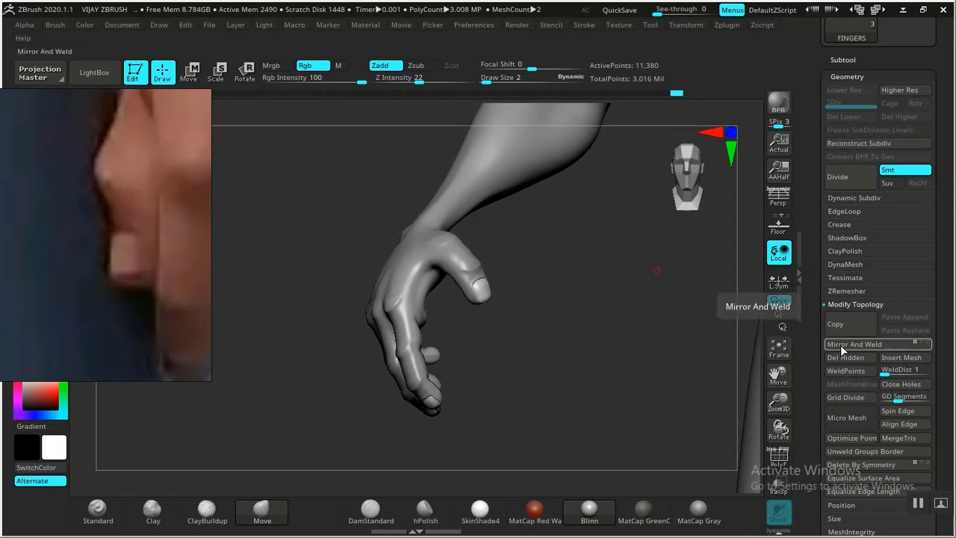
Examine the nails on the character's opposite hand from several angles
left_click_drag(621, 328, 612, 286, "alt")
left_click_drag(544, 316, 100, 280, "alt")
left_click_drag(593, 365, 615, 341)
left_click_drag(694, 374, 574, 291, "alt")
left_click_drag(572, 245, 584, 328)
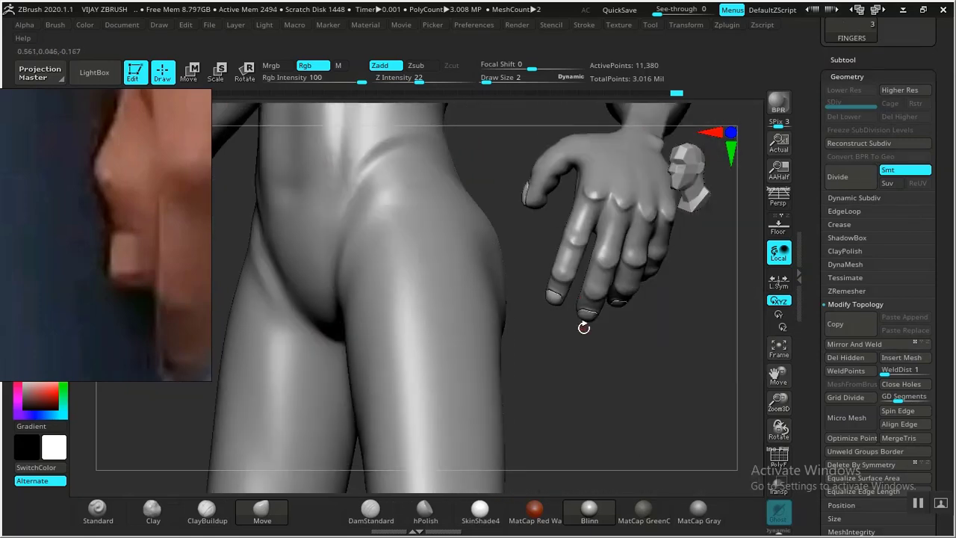
left_click_drag(547, 361, 611, 318)
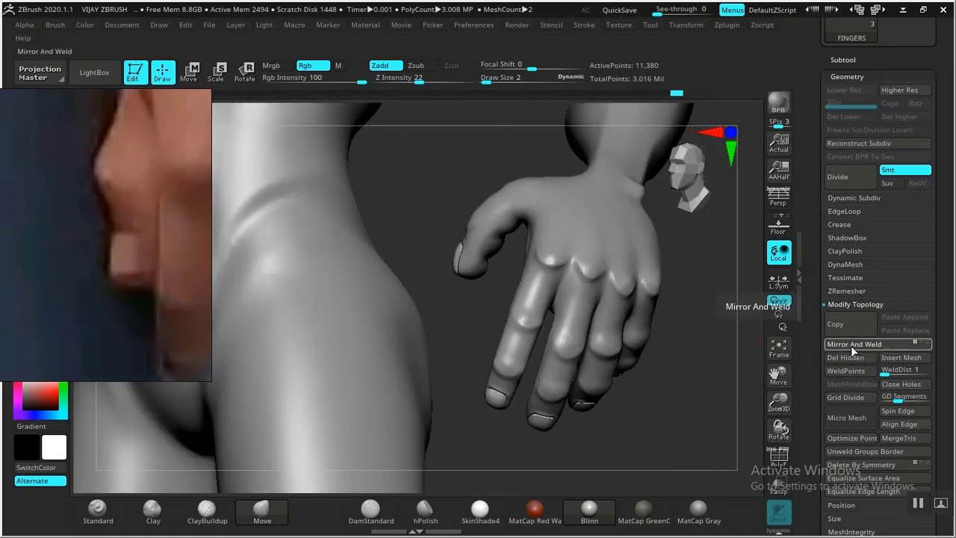
left_click_drag(623, 441, 593, 371)
Save the project over the existing VIJAY ZBRUSH.ZPR file
key("ctrl+s")
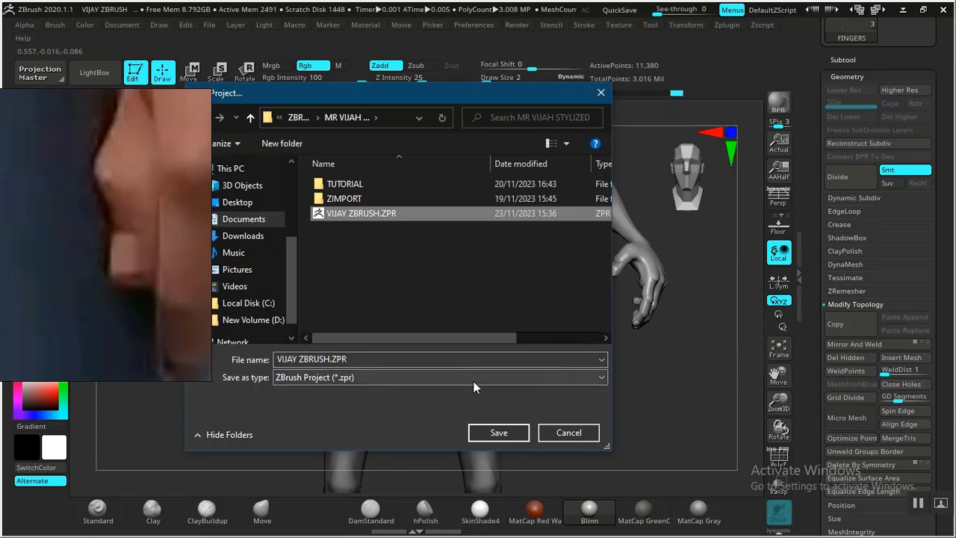
left_click(498, 432)
left_click(517, 270)
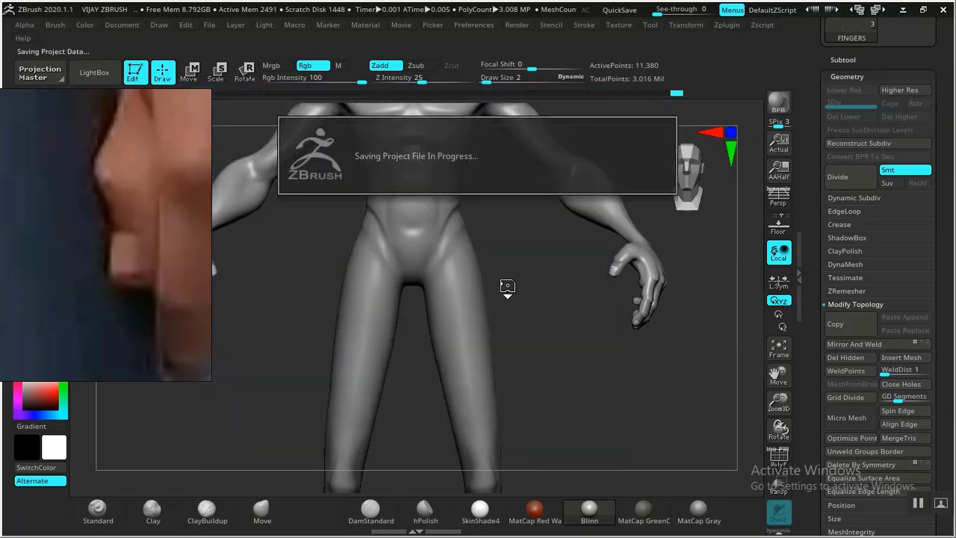